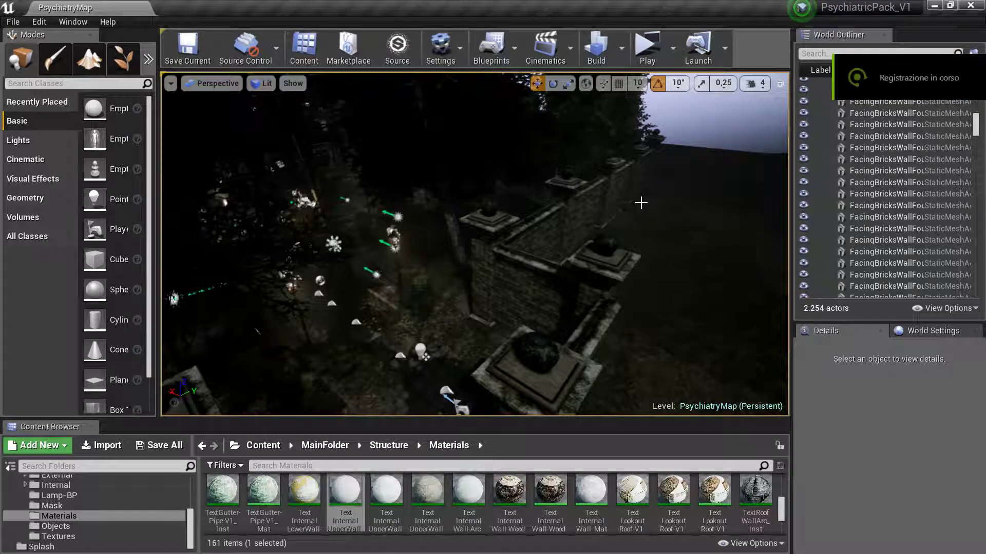
Play-test the level to inspect the mossy stone wall up close and from a distance.
{"action": "right_click_drag", "start_coordinate": [641, 203], "coordinate": [663, 195]}
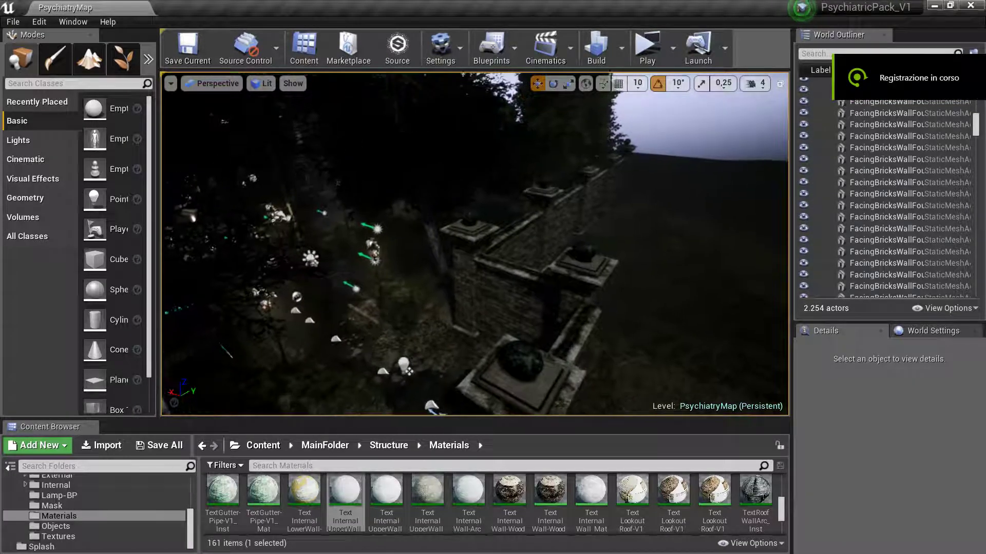
{"action": "left_click", "coordinate": [642, 54]}
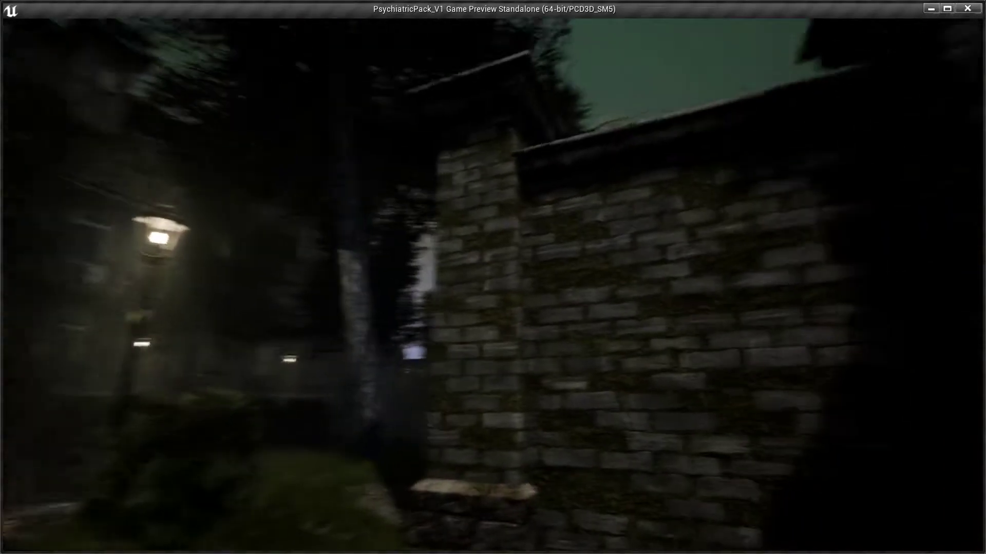
{"action": "key", "text": "w"}
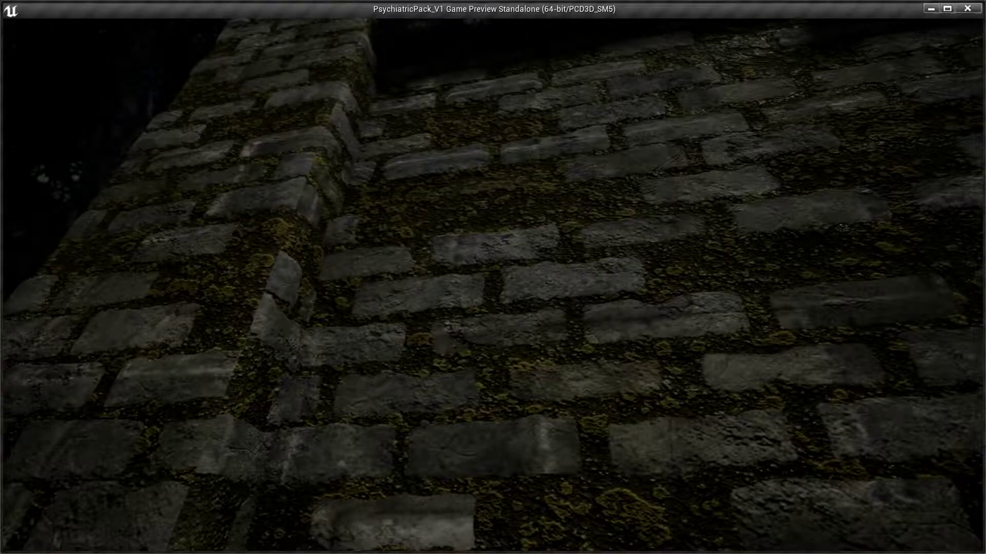
{"action": "key", "text": "s"}
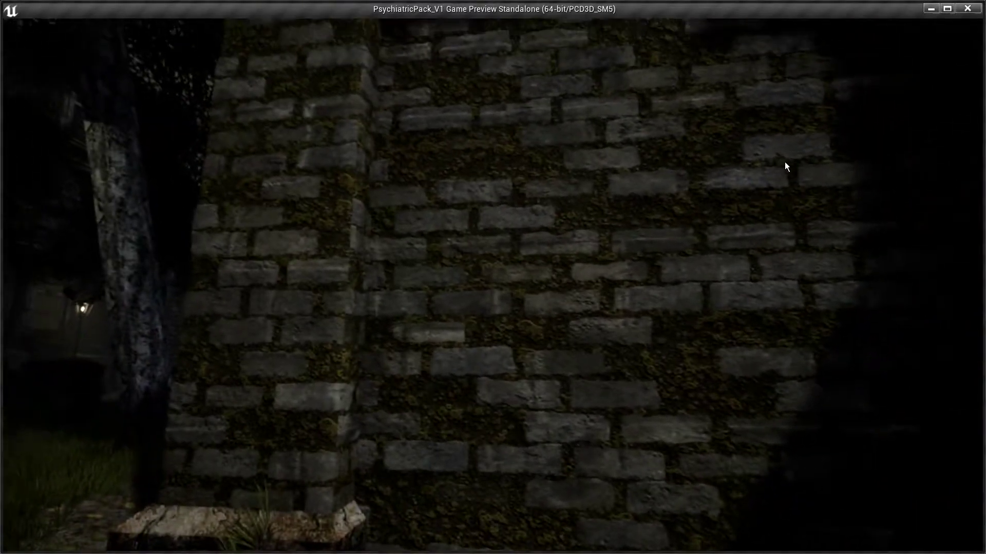
{"action": "key", "text": "Escape"}
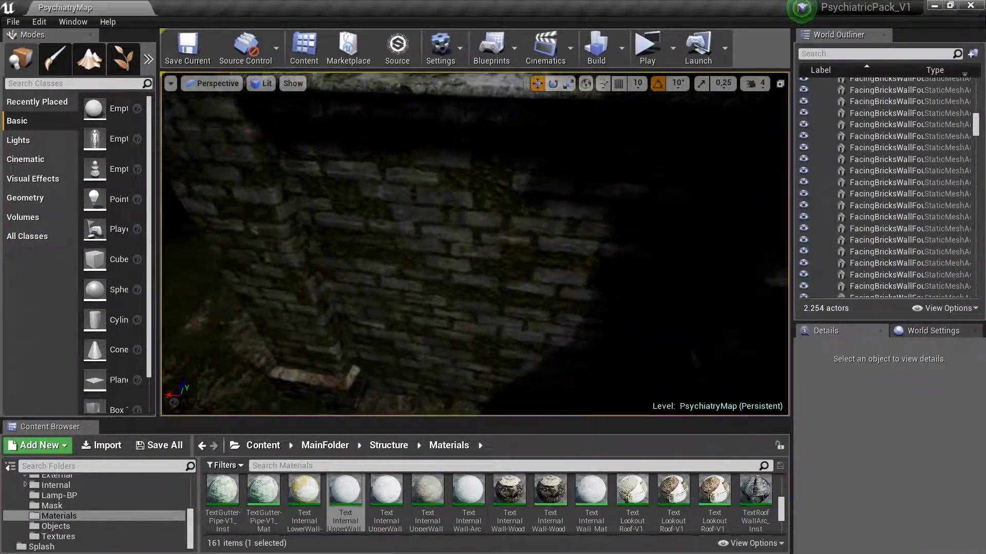
Select the stone wall and open its TexBricksPerimeterWall_V1-Inst material instance.
{"action": "left_click", "coordinate": [501, 259]}
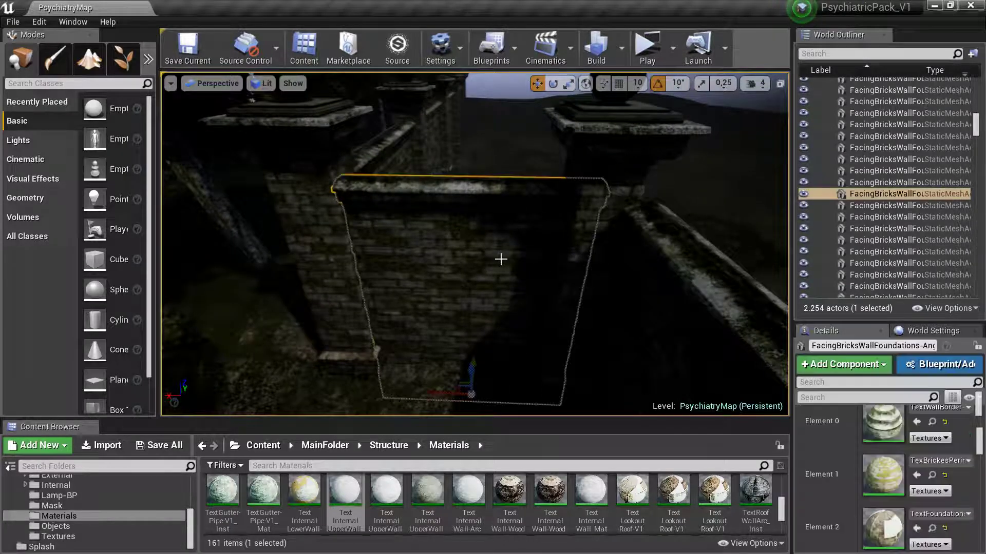
{"action": "left_click", "coordinate": [932, 475]}
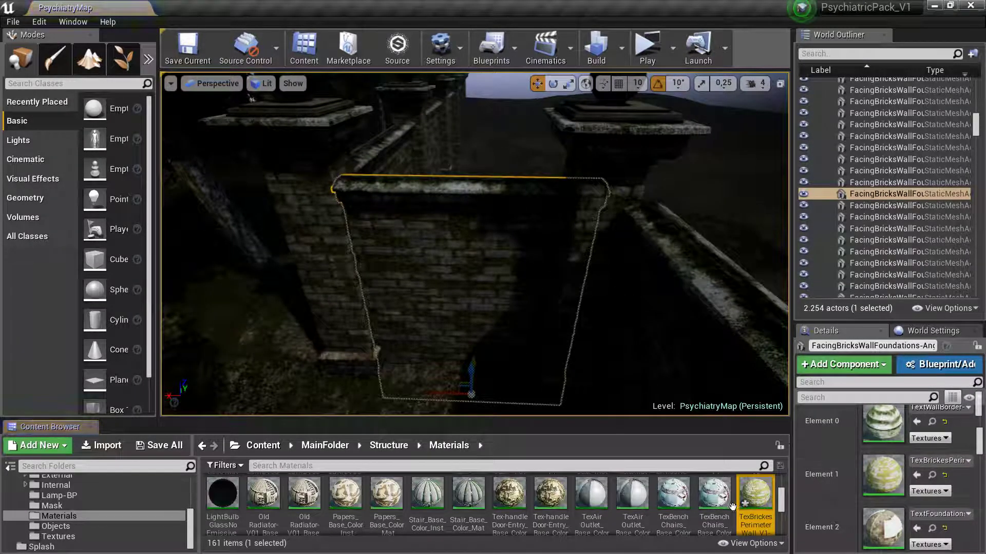
{"action": "double_click", "coordinate": [745, 498]}
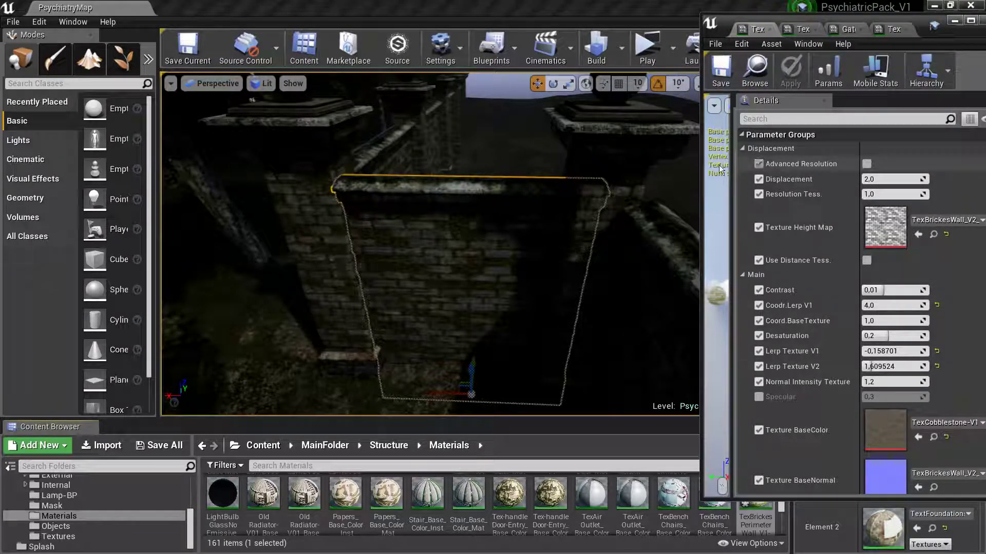
{"action": "right_click_drag", "start_coordinate": [432, 244], "coordinate": [431, 244]}
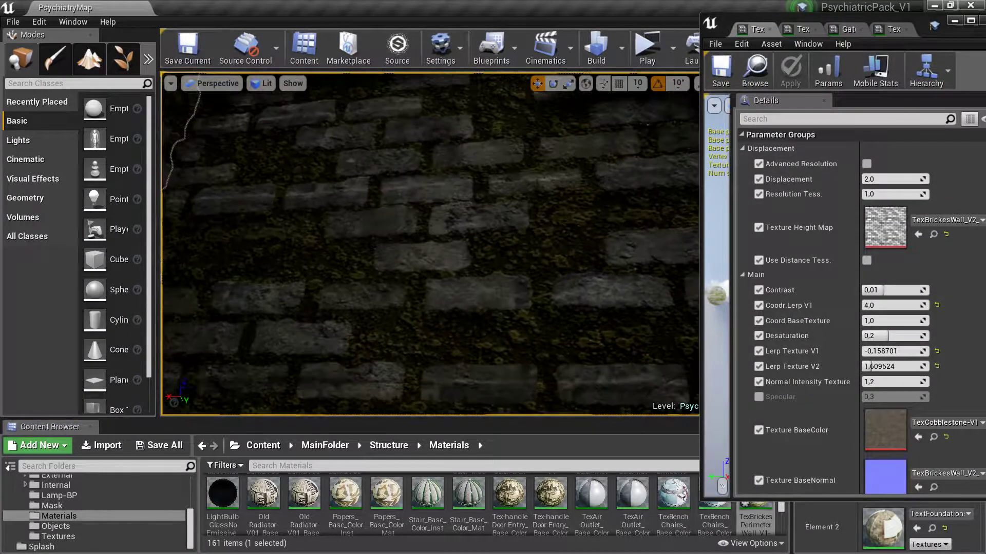
Test Displacement values, then reset Displacement to 2.0 and Resolution Tess. to 1.0.
{"action": "left_click_drag", "start_coordinate": [887, 180], "coordinate": [898, 181]}
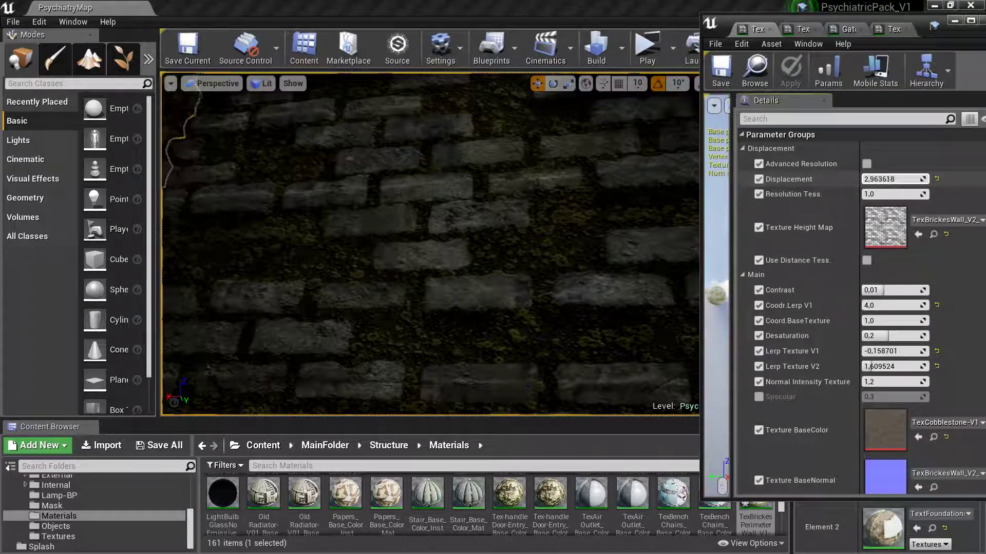
{"action": "right_click_drag", "start_coordinate": [550, 185], "coordinate": [549, 185]}
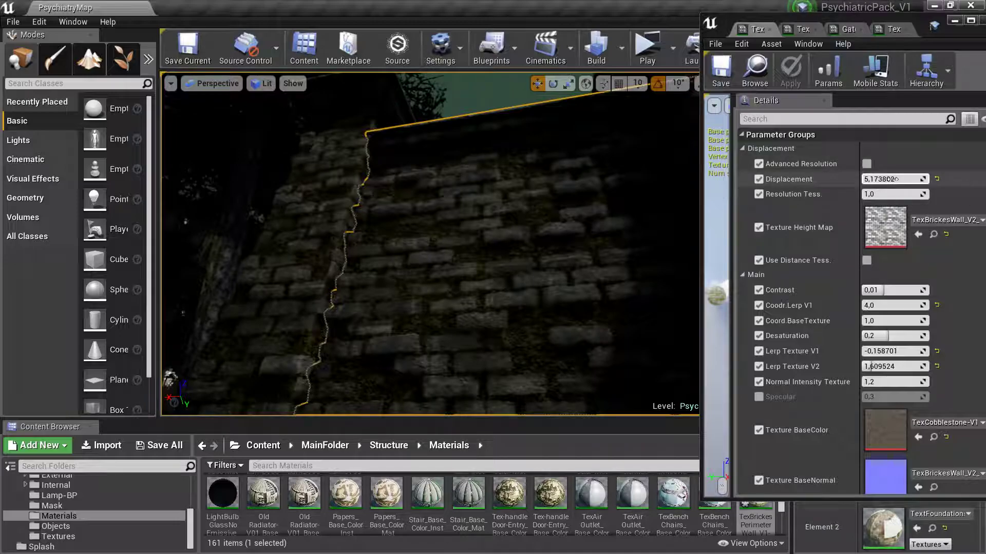
{"action": "mouse_move", "coordinate": [895, 180]}
{"action": "left_mouse_down"}
{"action": "mouse_move", "coordinate": [873, 179]}
{"action": "mouse_move", "coordinate": [906, 179]}
{"action": "mouse_move", "coordinate": [897, 179]}
{"action": "mouse_move", "coordinate": [919, 194]}
{"action": "mouse_move", "coordinate": [873, 194]}
{"action": "mouse_move", "coordinate": [919, 194]}
{"action": "left_mouse_up"}
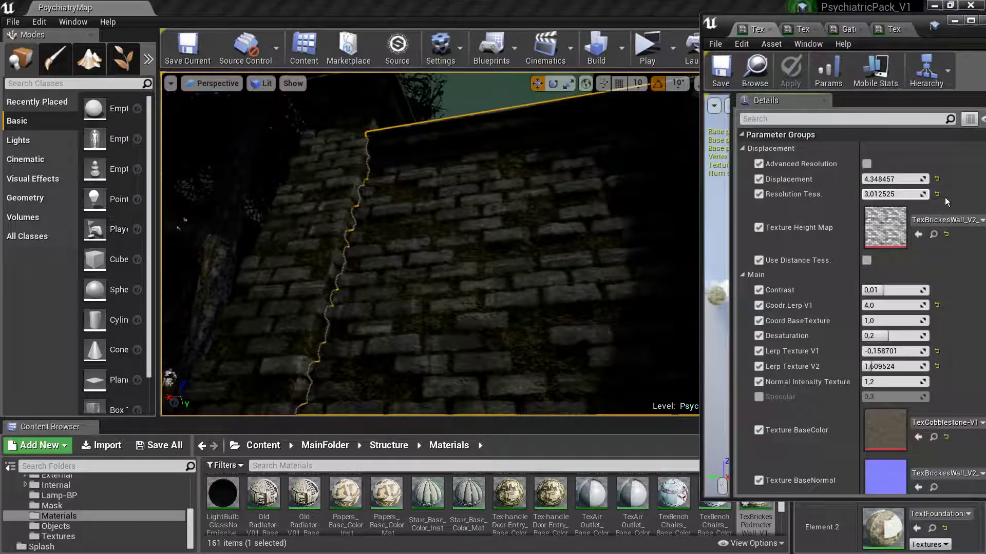
{"action": "left_click", "coordinate": [937, 194]}
{"action": "left_click", "coordinate": [937, 178]}
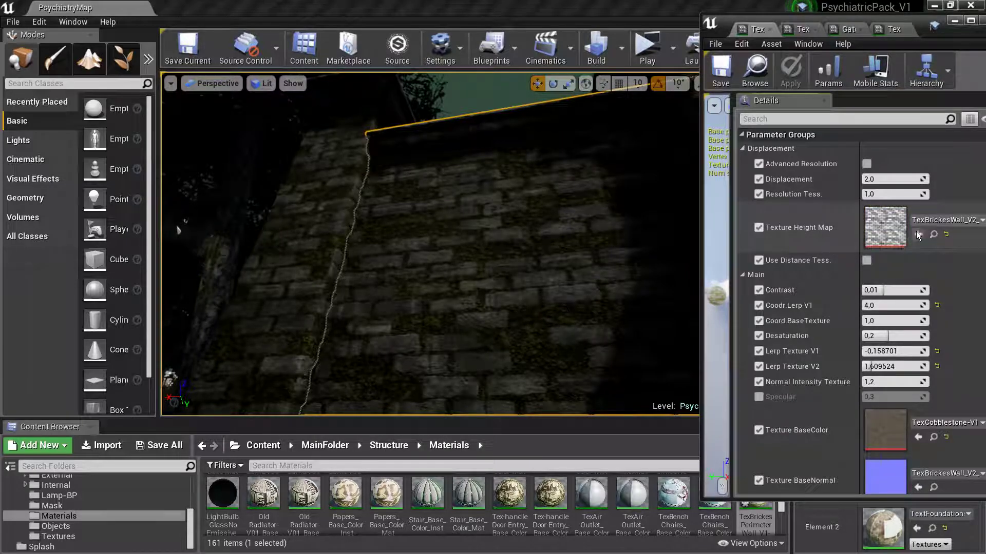
Locate the current height map texture, then reset Texture Height Map to its default.
{"action": "left_click", "coordinate": [918, 234]}
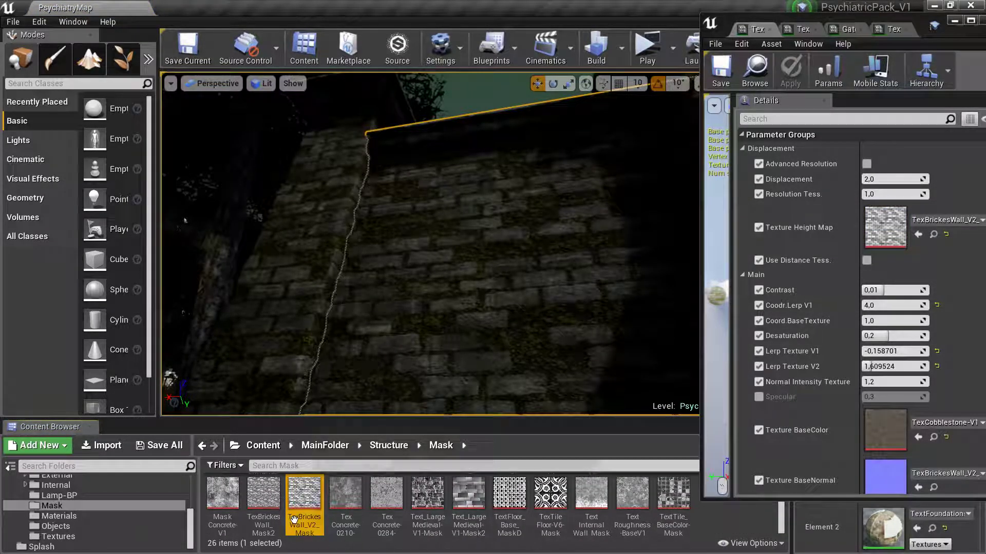
{"action": "mouse_move", "coordinate": [294, 520]}
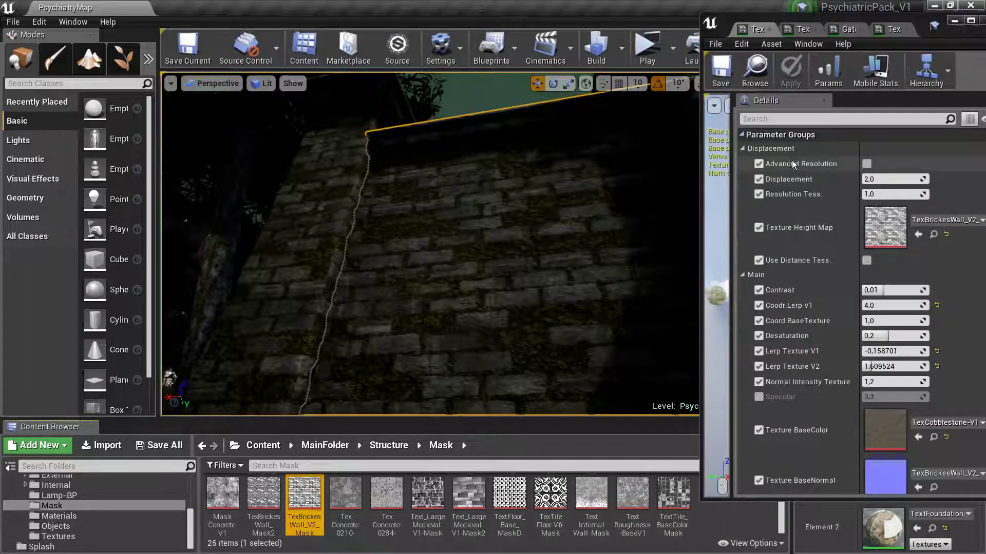
{"action": "left_click_drag", "start_coordinate": [925, 17], "coordinate": [911, 14]}
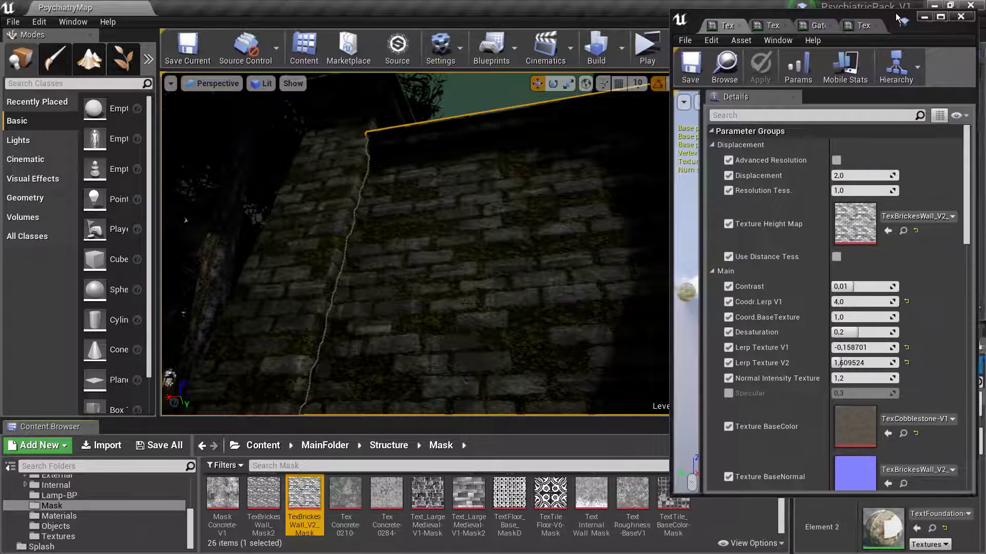
{"action": "left_click", "coordinate": [933, 232]}
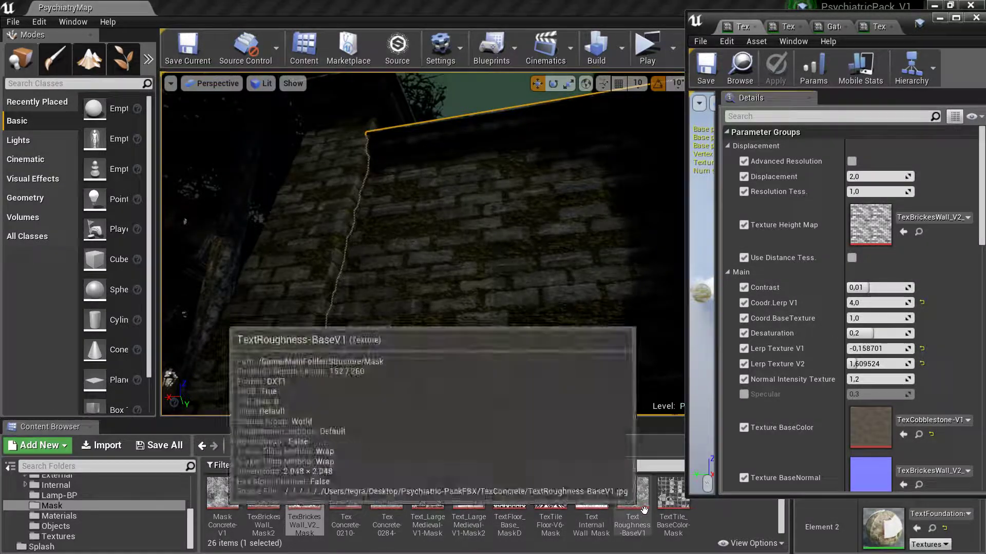
Try TexBrickesWall_Height from the ConcreteTileTex folder as the height map.
{"action": "scroll", "coordinate": [513, 508], "scroll_direction": "up", "scroll_amount": 2}
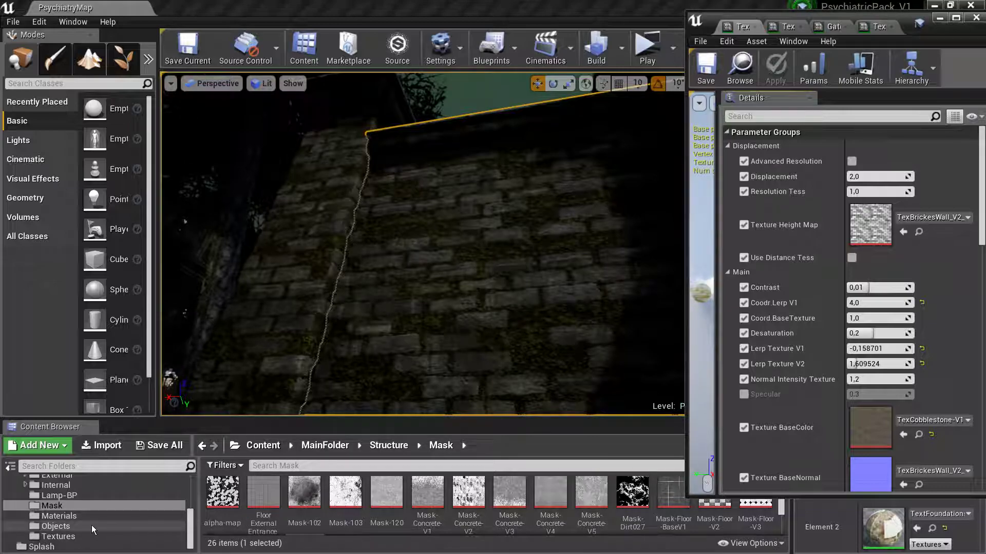
{"action": "scroll", "coordinate": [97, 522], "scroll_direction": "up", "scroll_amount": 2}
{"action": "left_click", "coordinate": [77, 516]}
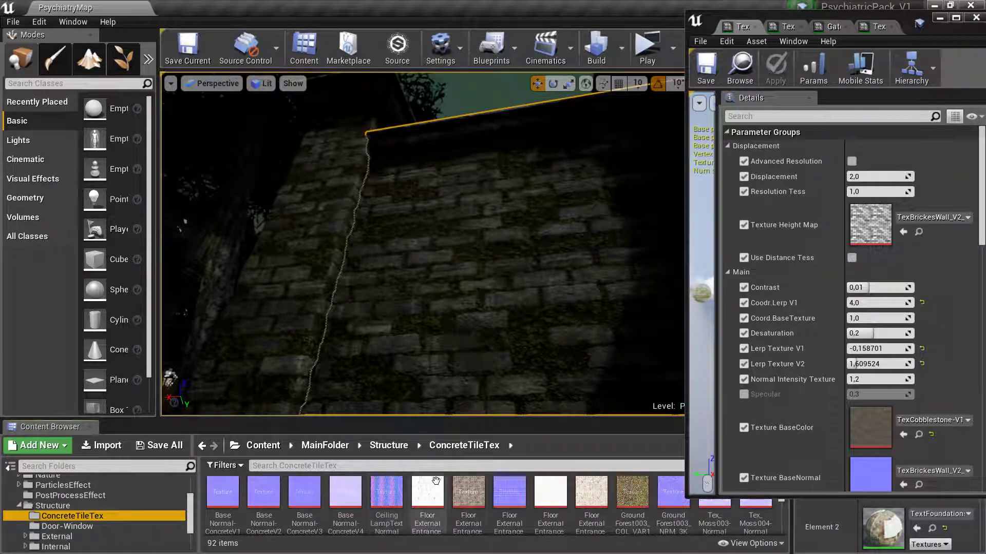
{"action": "scroll", "coordinate": [435, 483], "scroll_direction": "down", "scroll_amount": 3}
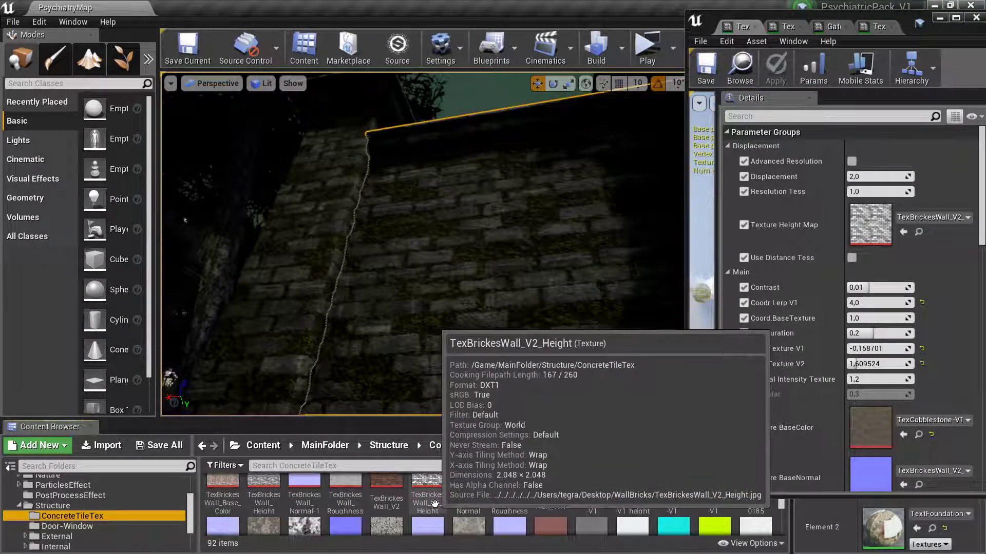
{"action": "left_click", "coordinate": [264, 493]}
{"action": "left_click", "coordinate": [904, 231]}
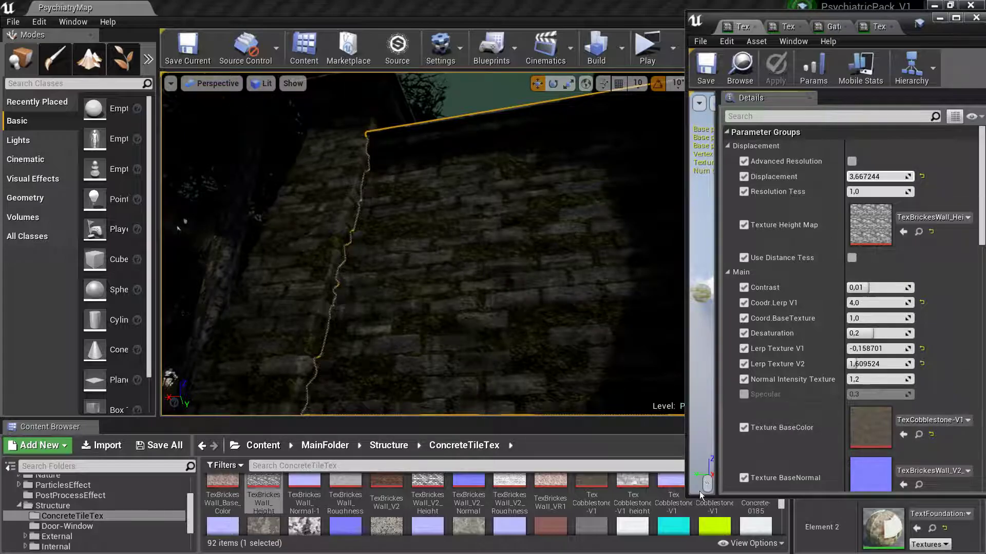
Try Text_LargeMedieval-V1-height as the height map, then revert to the default brick texture.
{"action": "scroll", "coordinate": [680, 520], "scroll_direction": "down", "scroll_amount": 3}
{"action": "scroll", "coordinate": [643, 522], "scroll_direction": "down", "scroll_amount": 3}
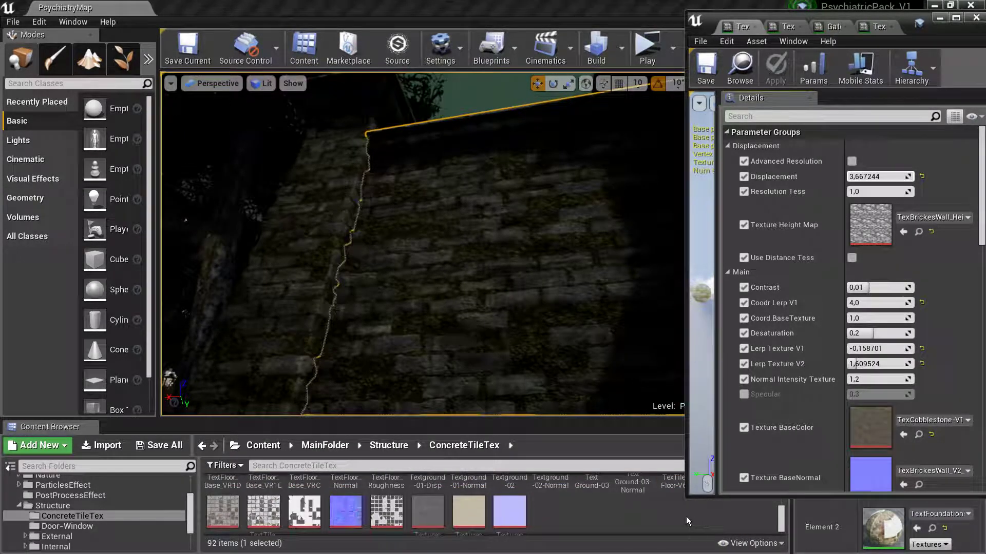
{"action": "scroll", "coordinate": [686, 517], "scroll_direction": "down", "scroll_amount": 1}
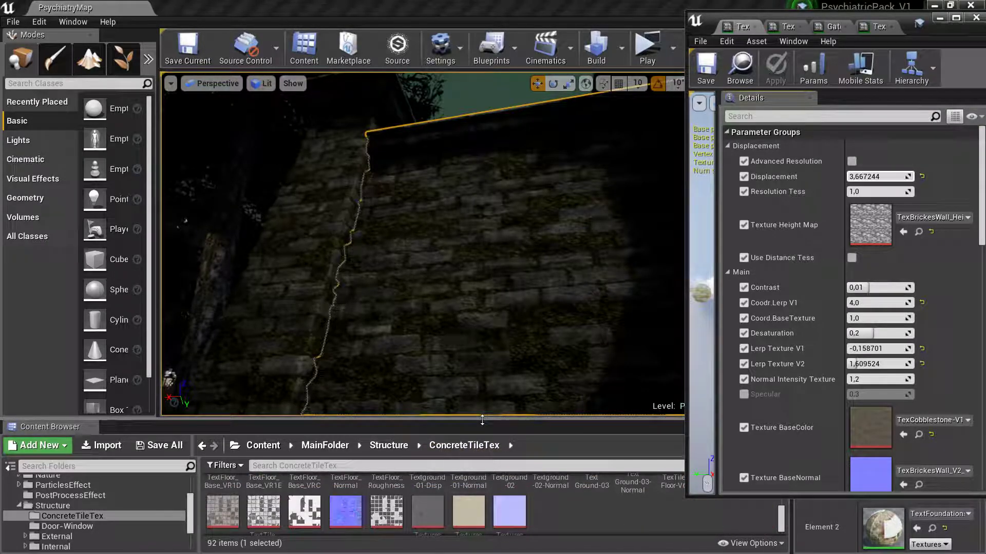
{"action": "left_click_drag", "start_coordinate": [477, 419], "coordinate": [513, 372]}
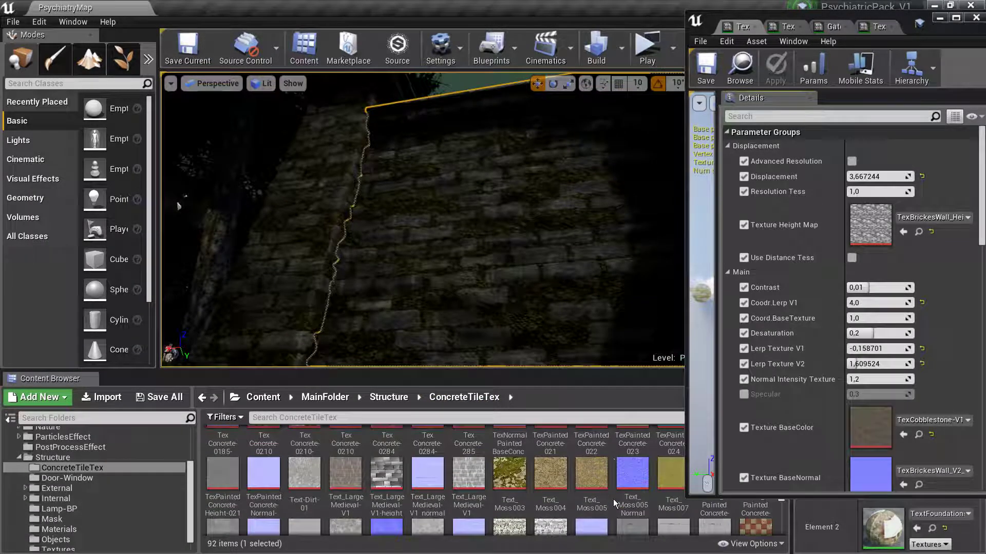
{"action": "scroll", "coordinate": [613, 499], "scroll_direction": "up", "scroll_amount": 2}
{"action": "scroll", "coordinate": [618, 504], "scroll_direction": "up", "scroll_amount": 1}
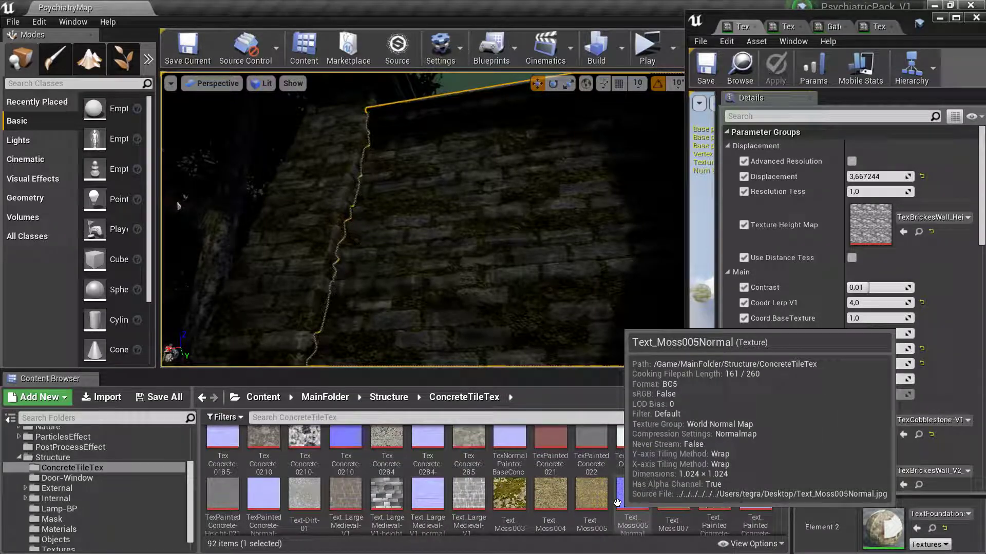
{"action": "scroll", "coordinate": [462, 493], "scroll_direction": "down", "scroll_amount": 1}
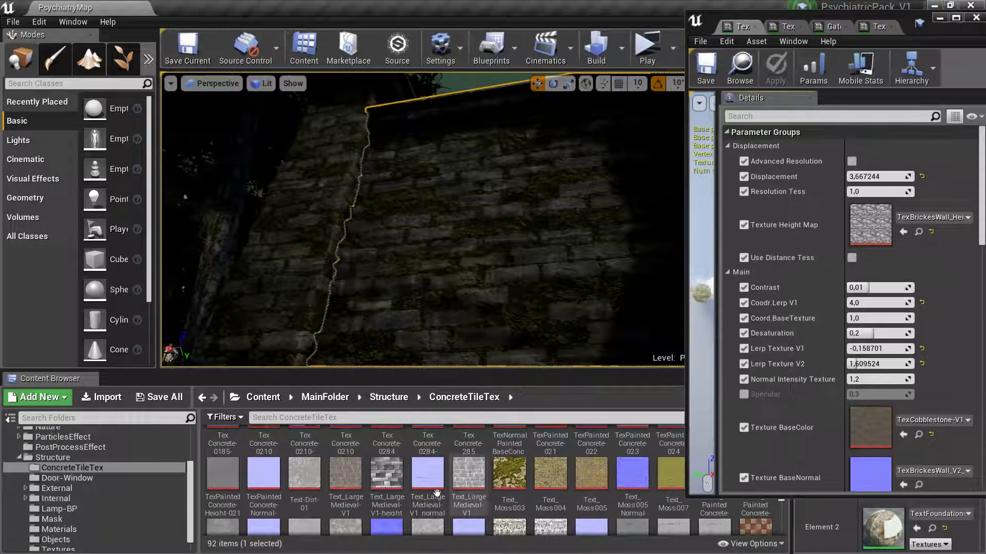
{"action": "left_click", "coordinate": [386, 474]}
{"action": "left_click", "coordinate": [903, 232]}
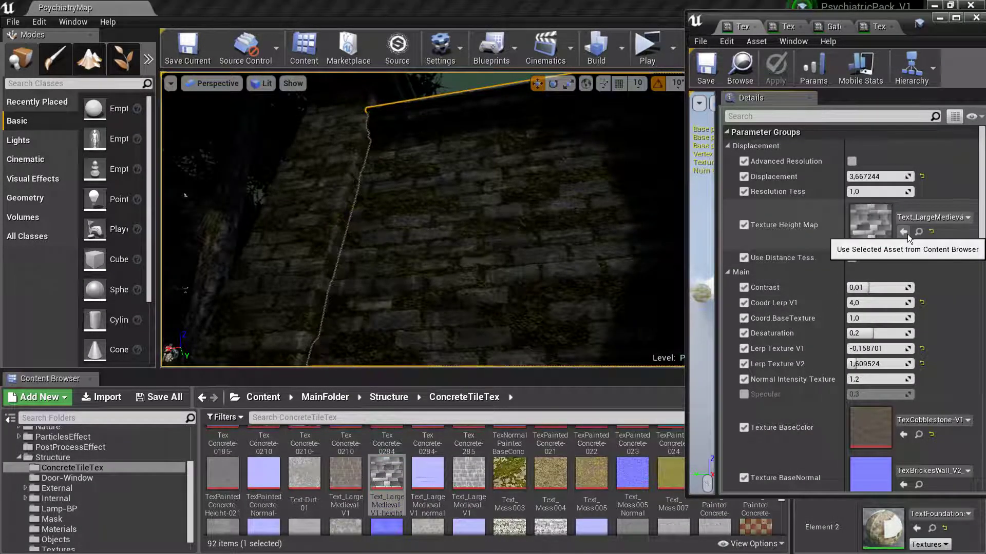
{"action": "left_click", "coordinate": [932, 232]}
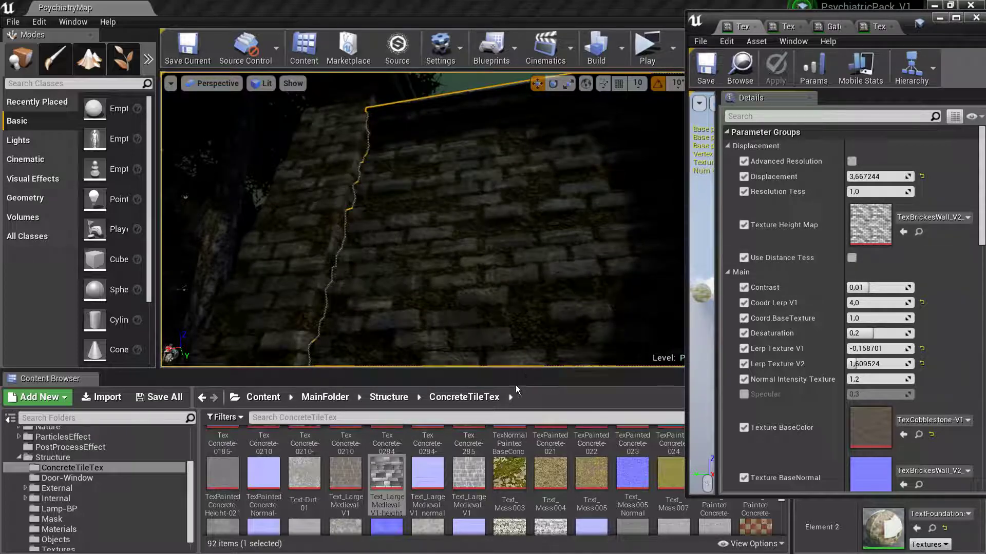
Raise Displacement to 3,972511 and bring the view close to the brick wall.
{"action": "left_click_drag", "start_coordinate": [524, 371], "coordinate": [524, 430]}
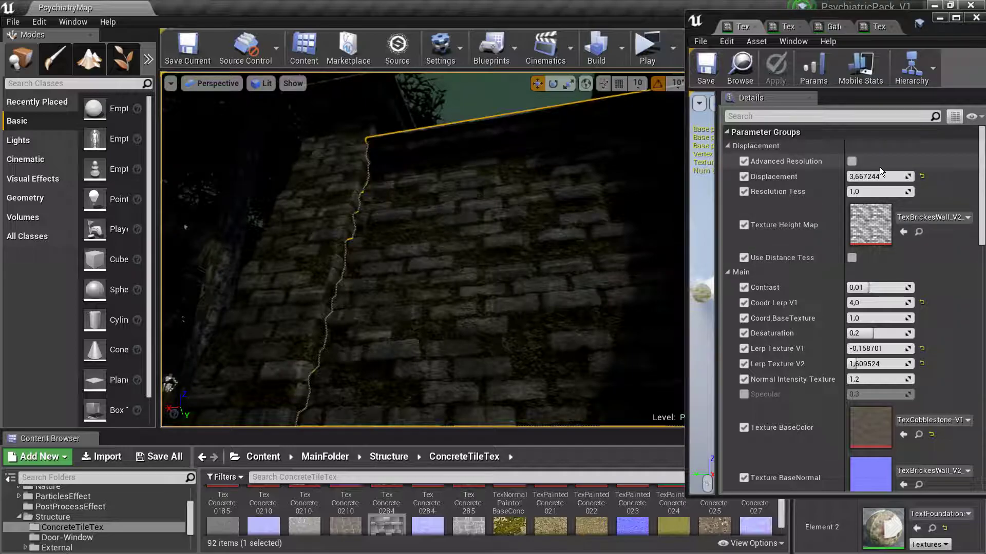
{"action": "mouse_move", "coordinate": [883, 176]}
{"action": "left_mouse_down"}
{"action": "mouse_move", "coordinate": [904, 176]}
{"action": "mouse_move", "coordinate": [862, 177]}
{"action": "left_mouse_up"}
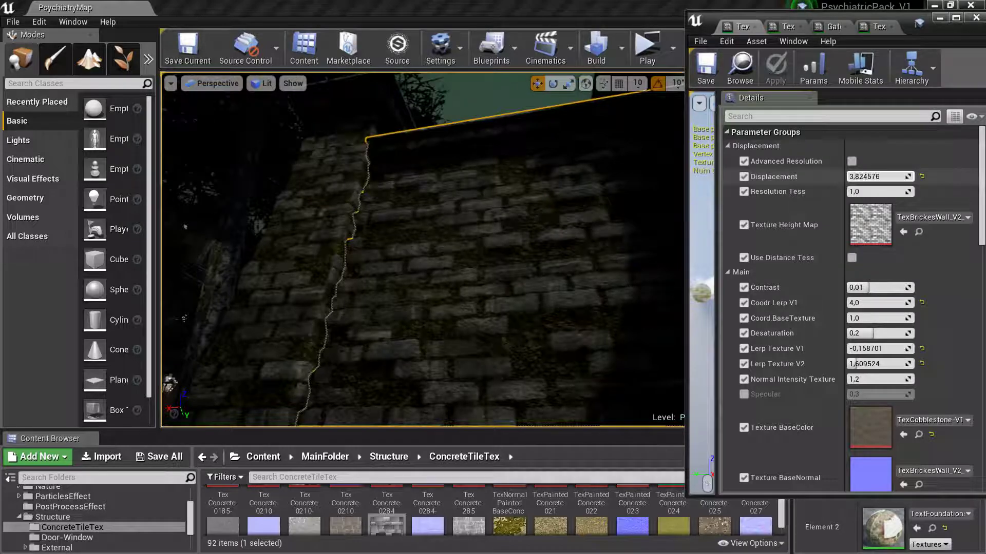
{"action": "mouse_move", "coordinate": [529, 257]}
{"action": "left_mouse_down"}
{"action": "mouse_move", "coordinate": [528, 231]}
{"action": "mouse_move", "coordinate": [513, 226]}
{"action": "mouse_move", "coordinate": [513, 211]}
{"action": "mouse_move", "coordinate": [513, 242]}
{"action": "left_mouse_up"}
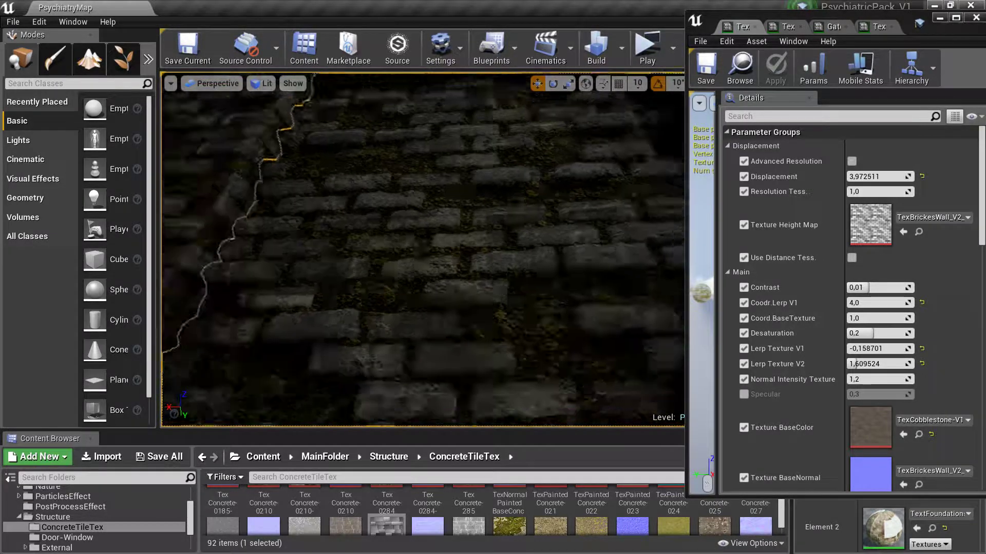
{"action": "mouse_move", "coordinate": [510, 140]}
{"action": "left_mouse_down"}
{"action": "mouse_move", "coordinate": [510, 113]}
{"action": "mouse_move", "coordinate": [510, 128]}
{"action": "left_mouse_up"}
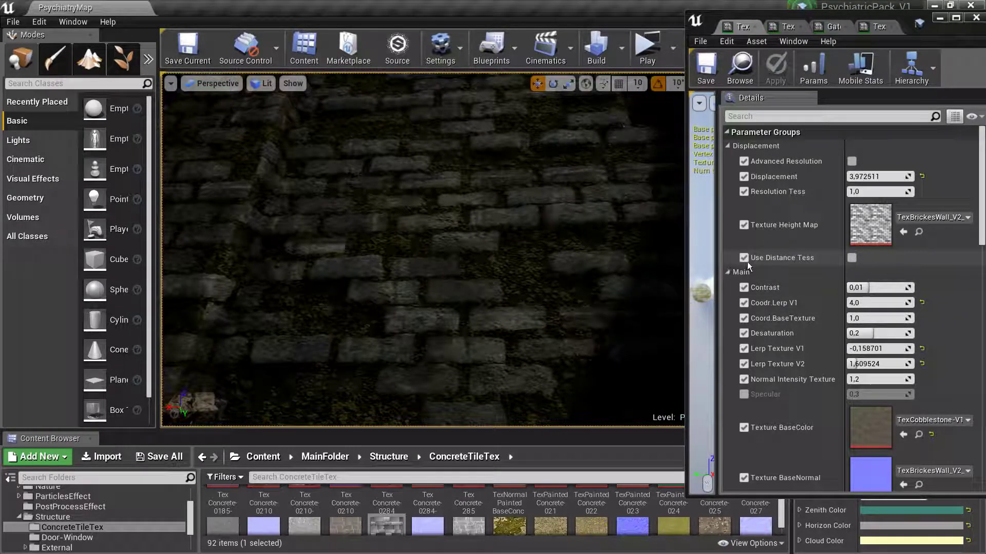
{"action": "scroll", "coordinate": [823, 279], "scroll_direction": "down", "scroll_amount": 2}
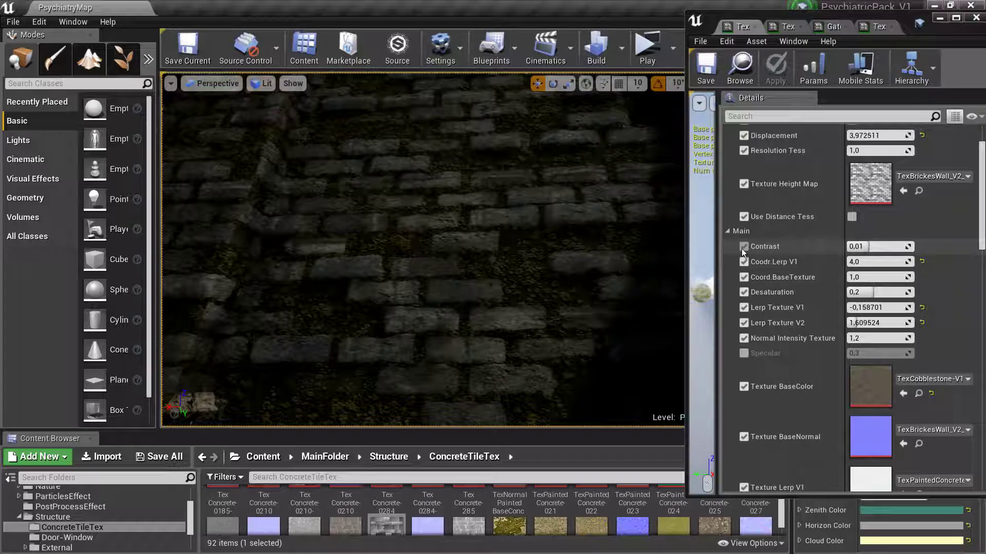
Tweak Contrast and Coord. Lerp V1 (4.0), then reset Coord.BaseTexture to 1.0 and Desaturation to 0.2.
{"action": "left_click_drag", "start_coordinate": [867, 247], "coordinate": [902, 247]}
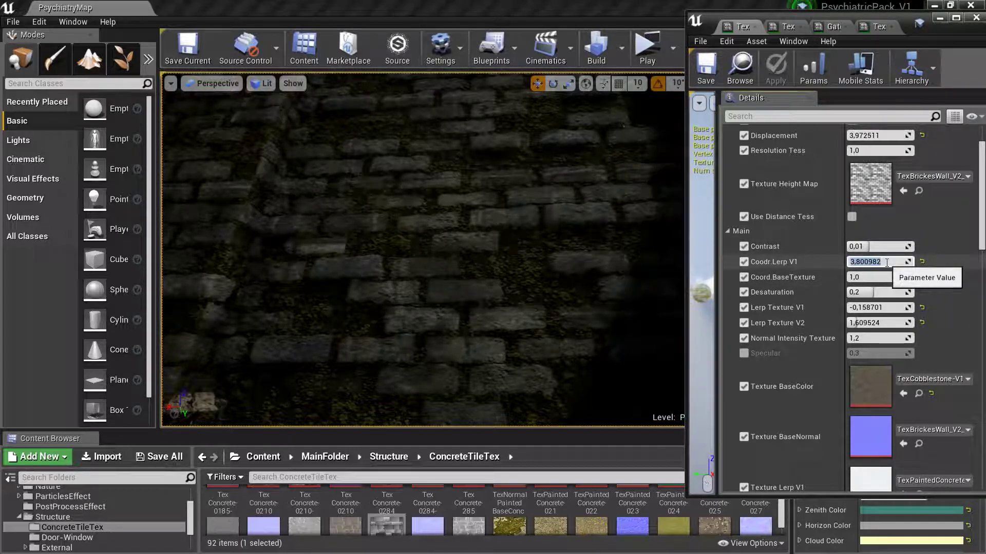
{"action": "key", "text": "Return"}
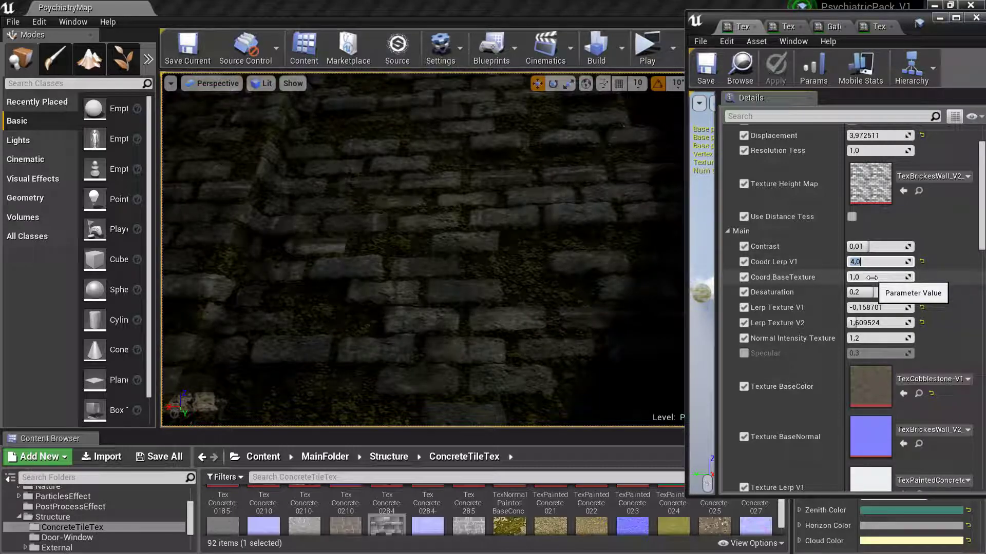
{"action": "left_click_drag", "start_coordinate": [872, 277], "coordinate": [857, 277]}
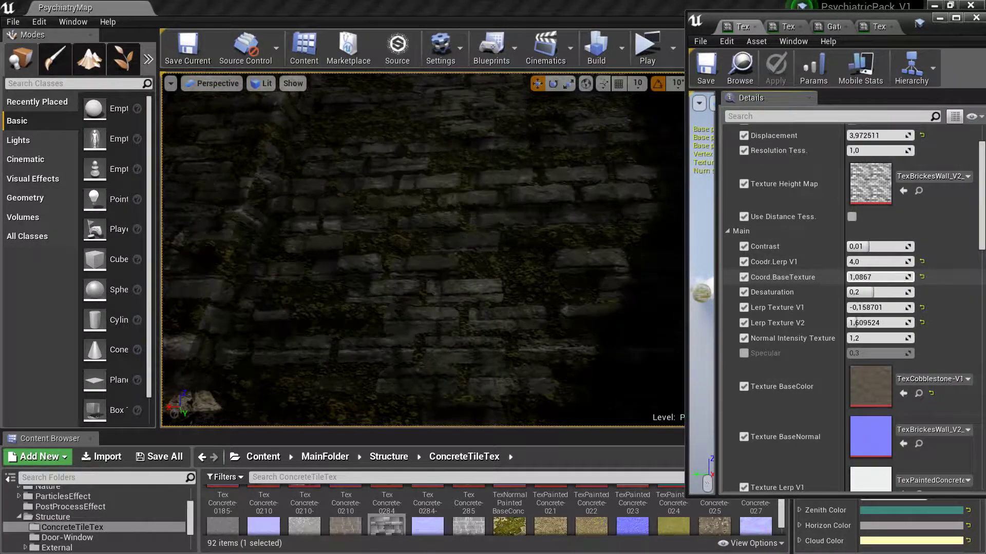
{"action": "left_click_drag", "start_coordinate": [857, 277], "coordinate": [867, 277]}
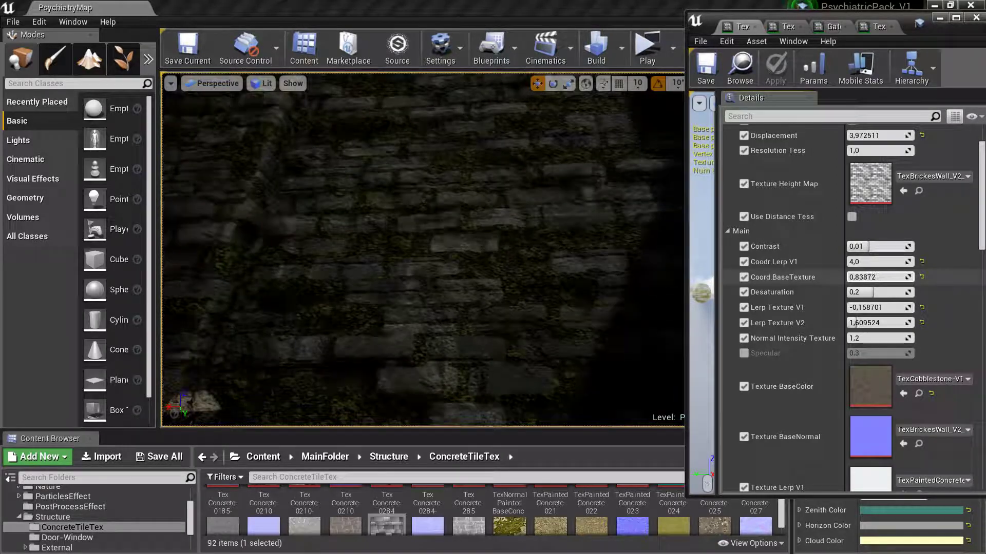
{"action": "left_click", "coordinate": [922, 278]}
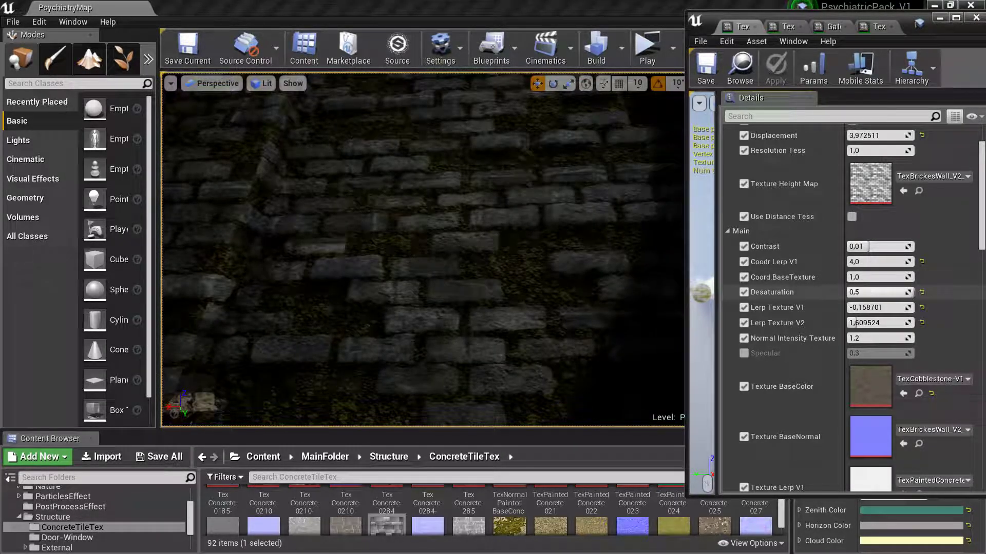
{"action": "left_click", "coordinate": [922, 292]}
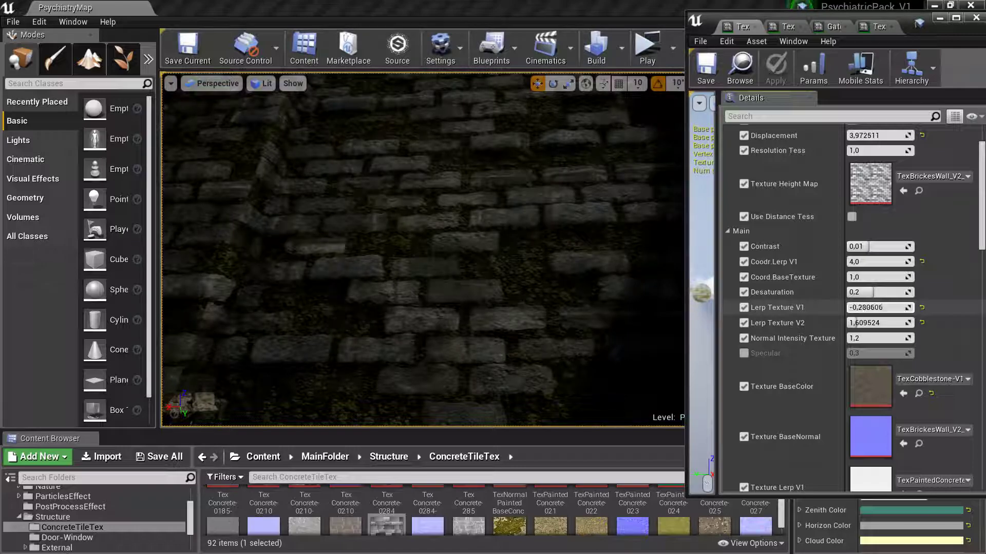
Enlarge the viewport and push Lerp Texture V1 down to -4,499775 to spread moss into cracks.
{"action": "left_click_drag", "start_coordinate": [878, 307], "coordinate": [862, 307]}
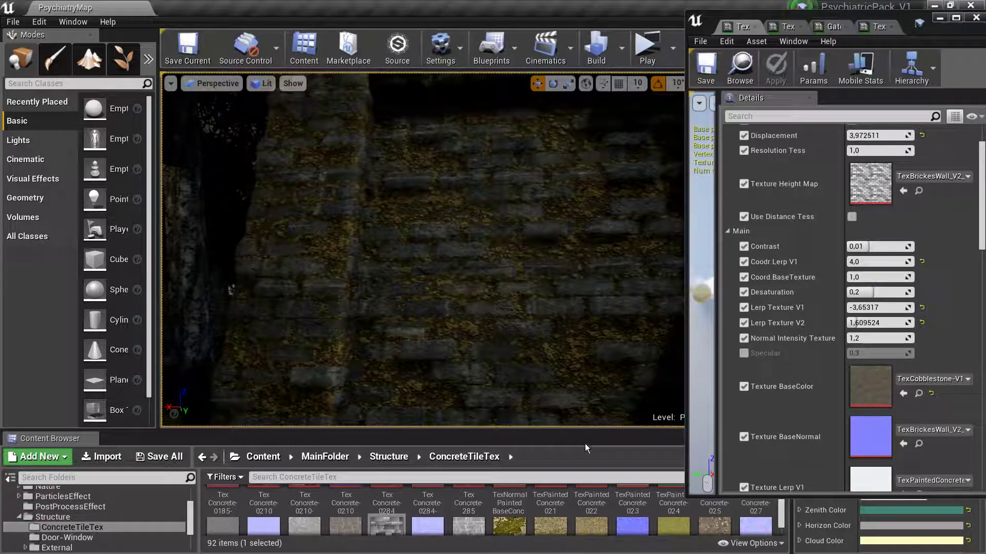
{"action": "left_click_drag", "start_coordinate": [580, 431], "coordinate": [578, 459]}
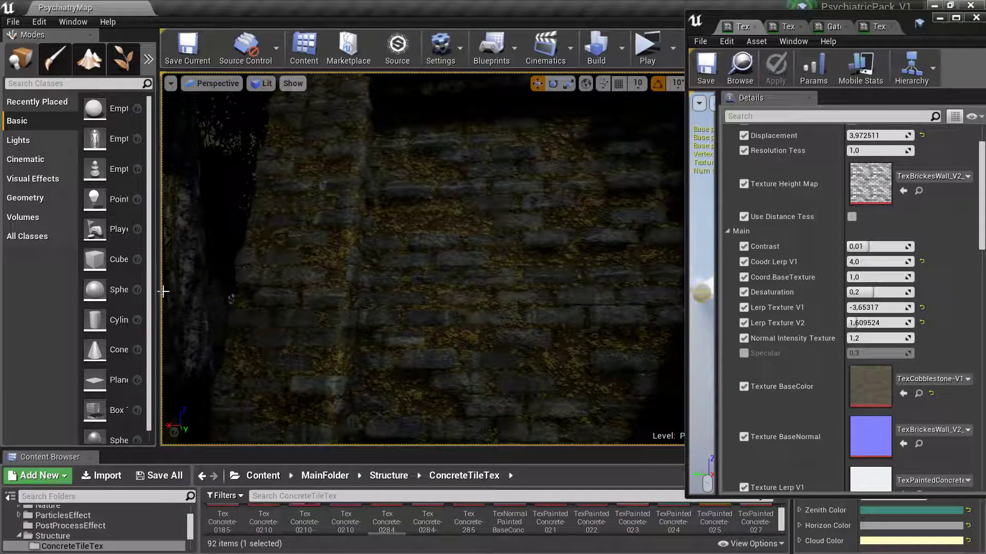
{"action": "left_click_drag", "start_coordinate": [159, 288], "coordinate": [89, 279]}
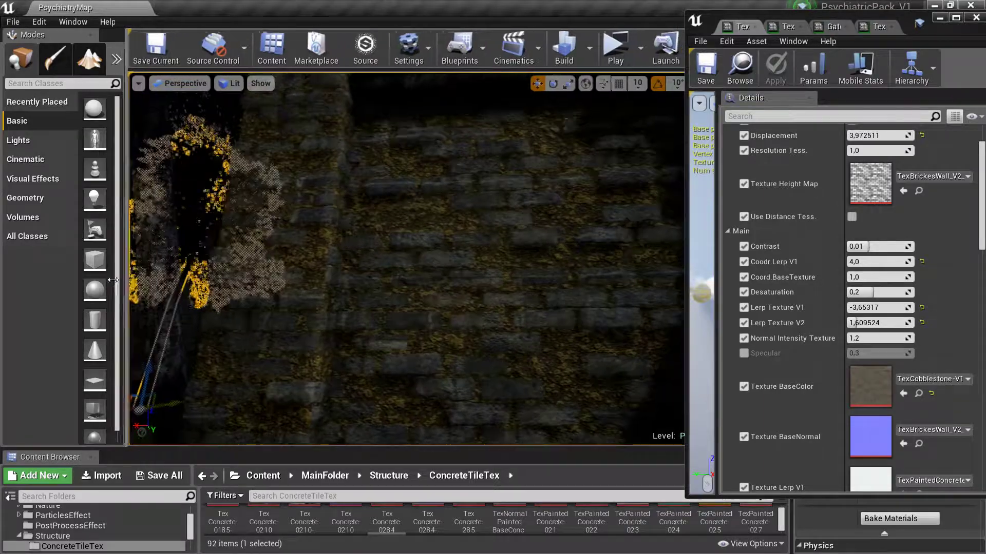
{"action": "mouse_move", "coordinate": [395, 104]}
{"action": "right_mouse_down"}
{"action": "mouse_move", "coordinate": [396, 77]}
{"action": "mouse_move", "coordinate": [396, 134]}
{"action": "right_mouse_up"}
{"action": "left_click", "coordinate": [396, 105]}
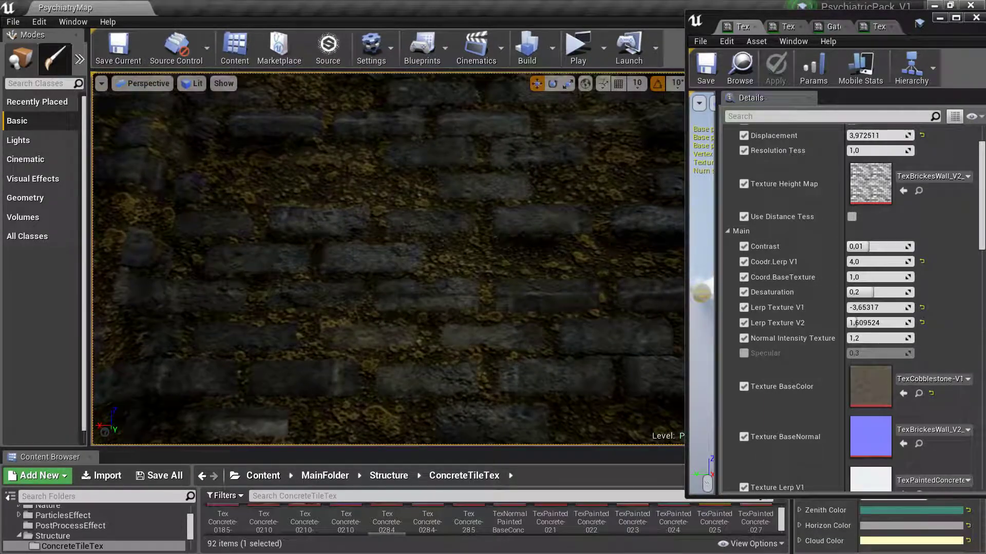
{"action": "right_click_drag", "start_coordinate": [479, 249], "coordinate": [480, 241]}
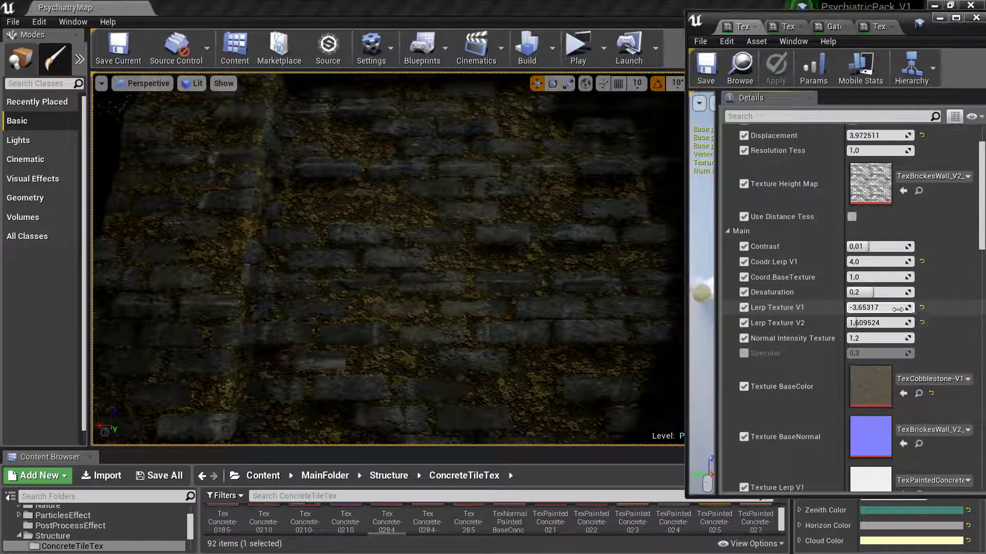
{"action": "mouse_move", "coordinate": [873, 308]}
{"action": "left_mouse_down"}
{"action": "mouse_move", "coordinate": [853, 308]}
{"action": "mouse_move", "coordinate": [888, 307]}
{"action": "mouse_move", "coordinate": [856, 322]}
{"action": "left_mouse_up"}
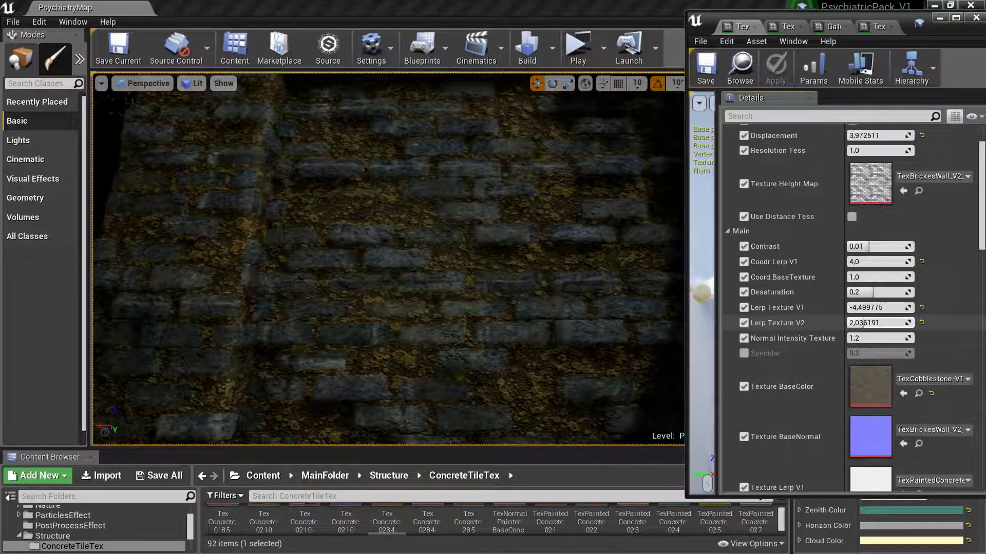
Scroll to the Texture 2 group and change Color VR2 to a very pale green.
{"action": "scroll", "coordinate": [889, 324], "scroll_direction": "down", "scroll_amount": 1}
{"action": "scroll", "coordinate": [861, 321], "scroll_direction": "down", "scroll_amount": 1}
{"action": "scroll", "coordinate": [873, 335], "scroll_direction": "down", "scroll_amount": 2}
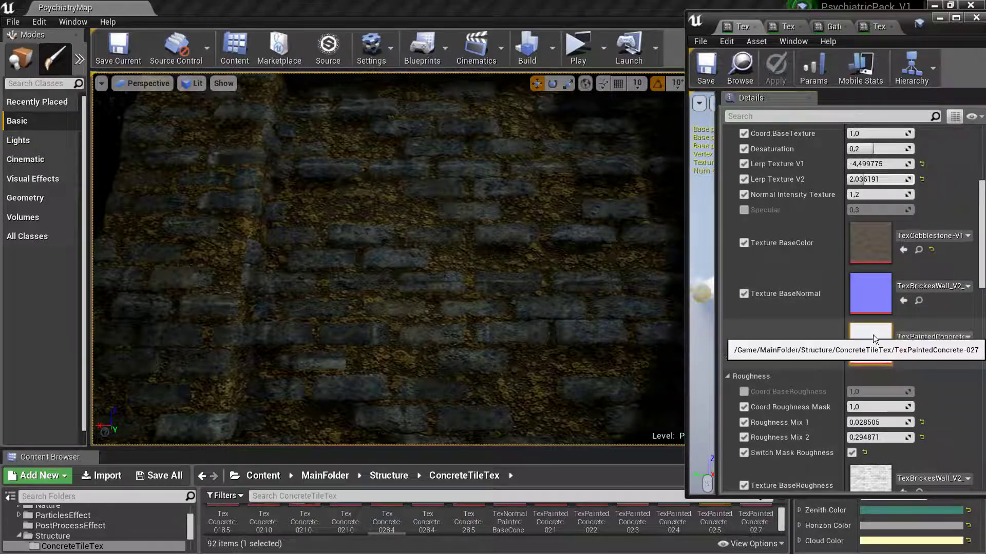
{"action": "scroll", "coordinate": [872, 335], "scroll_direction": "down", "scroll_amount": 2}
{"action": "scroll", "coordinate": [874, 339], "scroll_direction": "down", "scroll_amount": 2}
{"action": "scroll", "coordinate": [874, 340], "scroll_direction": "up", "scroll_amount": 2}
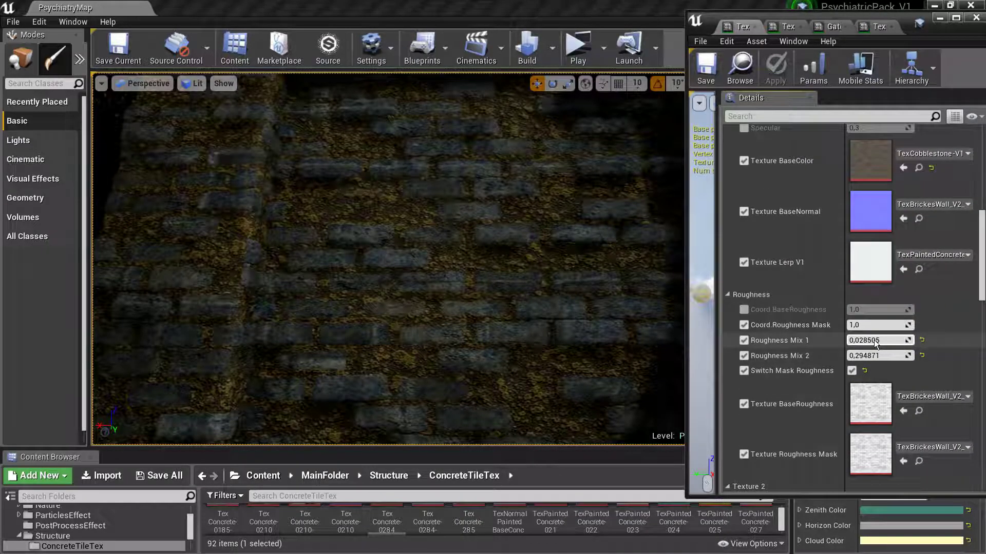
{"action": "scroll", "coordinate": [886, 371], "scroll_direction": "down", "scroll_amount": 1}
{"action": "scroll", "coordinate": [885, 371], "scroll_direction": "up", "scroll_amount": 1}
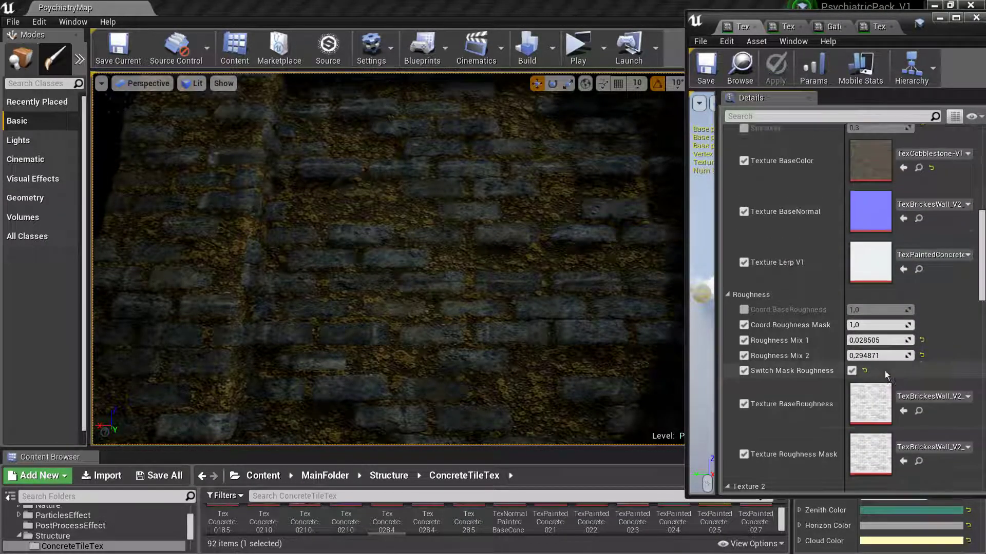
{"action": "scroll", "coordinate": [885, 371], "scroll_direction": "up", "scroll_amount": 1}
{"action": "scroll", "coordinate": [883, 371], "scroll_direction": "down", "scroll_amount": 3}
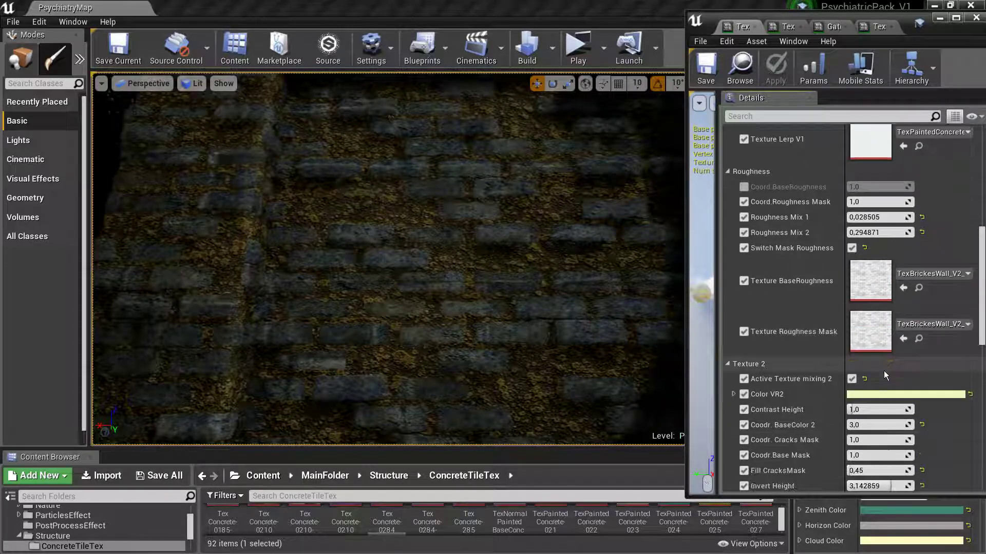
{"action": "scroll", "coordinate": [883, 371], "scroll_direction": "down", "scroll_amount": 1}
{"action": "scroll", "coordinate": [883, 370], "scroll_direction": "down", "scroll_amount": 1}
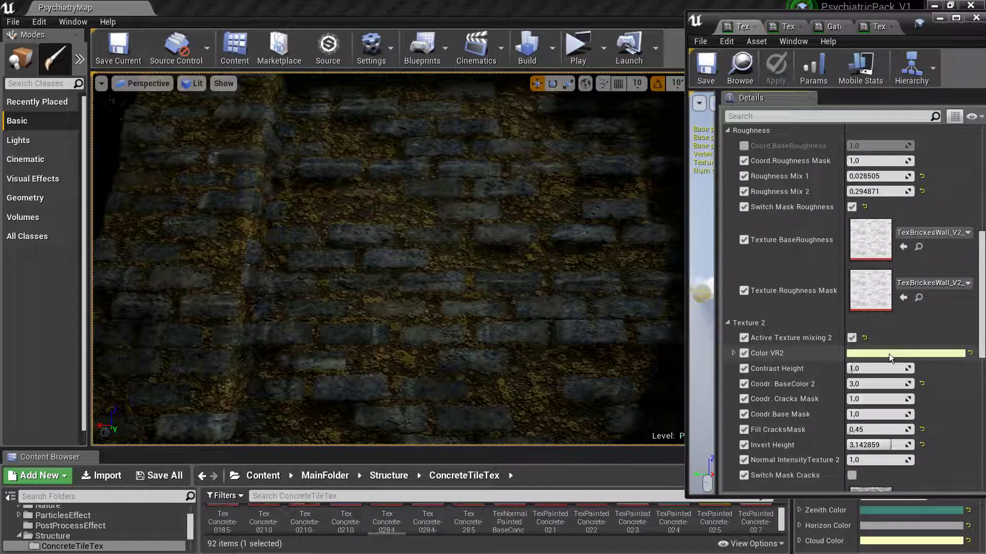
{"action": "left_click", "coordinate": [889, 353]}
{"action": "mouse_move", "coordinate": [719, 329]}
{"action": "left_mouse_down"}
{"action": "mouse_move", "coordinate": [729, 332]}
{"action": "mouse_move", "coordinate": [690, 331]}
{"action": "left_mouse_up"}
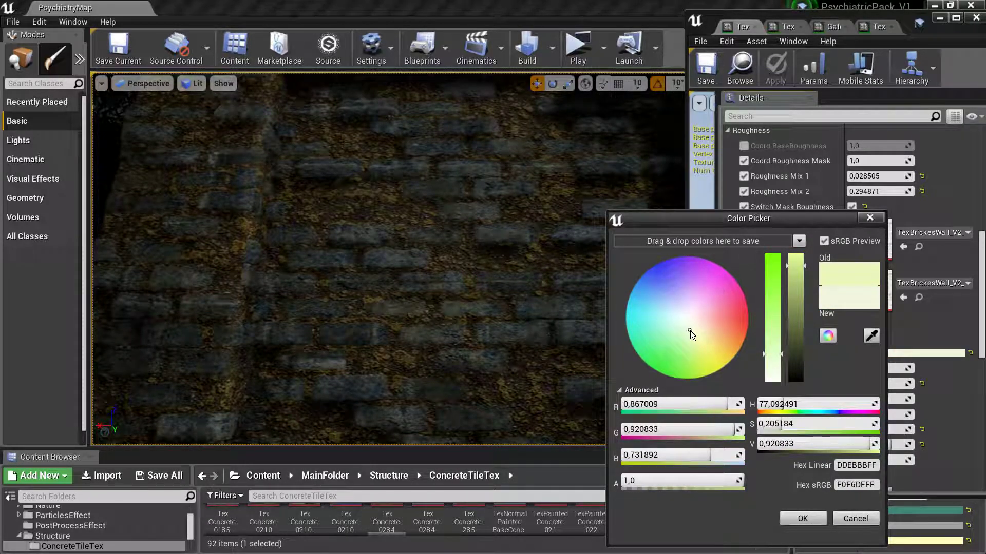
{"action": "left_click", "coordinate": [802, 519]}
Set the Set Color VR1 tint to a pale peach colour.
{"action": "scroll", "coordinate": [928, 438], "scroll_direction": "down", "scroll_amount": 1}
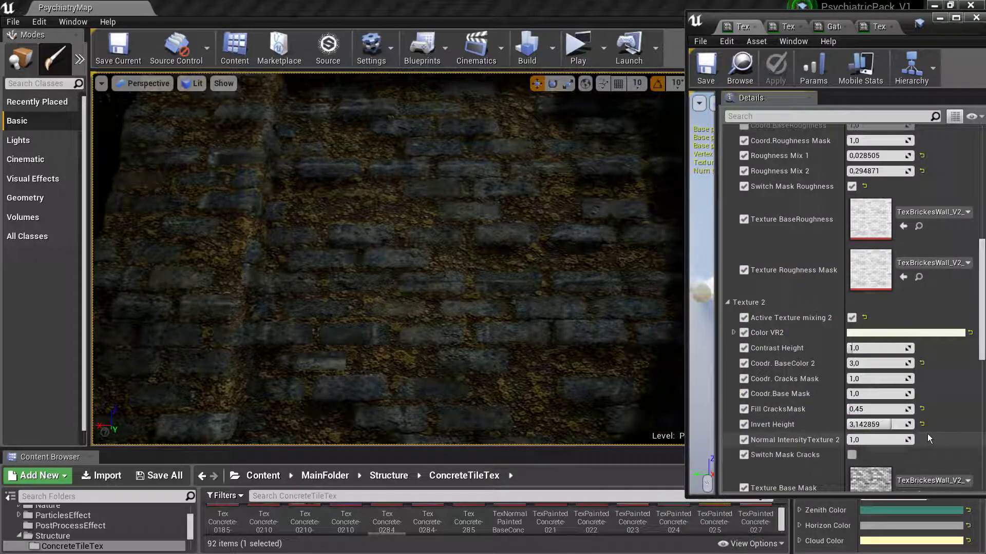
{"action": "scroll", "coordinate": [880, 385], "scroll_direction": "down", "scroll_amount": 5}
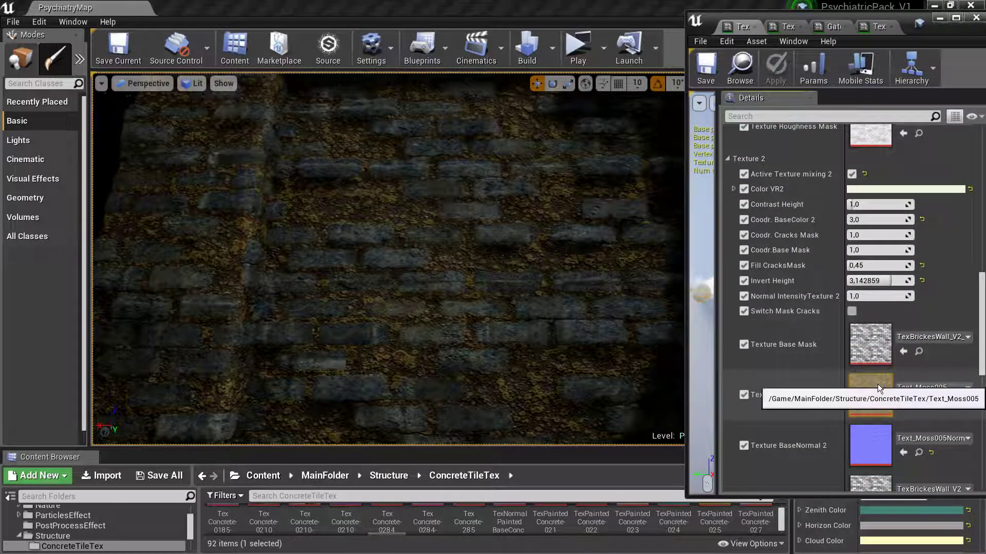
{"action": "scroll", "coordinate": [876, 384], "scroll_direction": "down", "scroll_amount": 4}
{"action": "scroll", "coordinate": [877, 384], "scroll_direction": "down", "scroll_amount": 3}
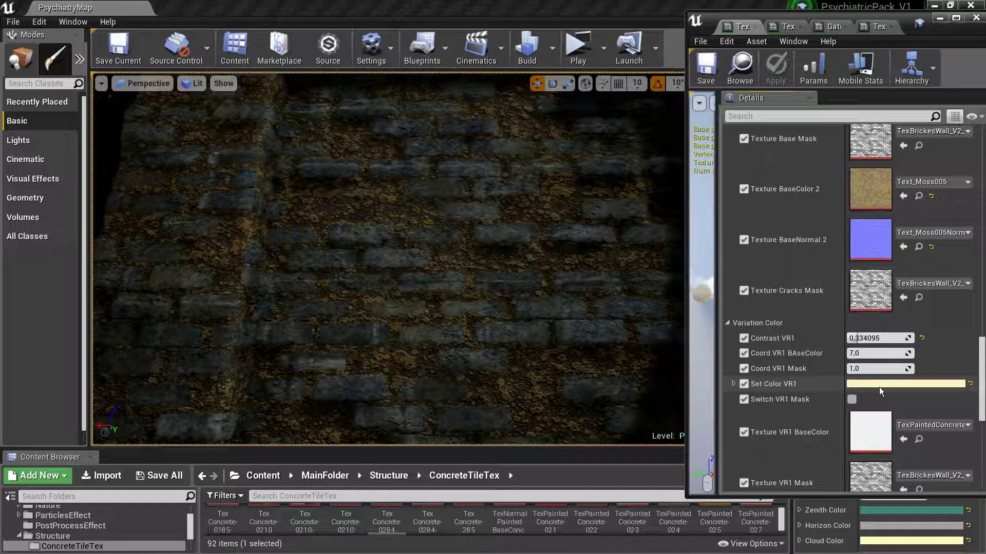
{"action": "left_click", "coordinate": [872, 385]}
{"action": "mouse_move", "coordinate": [711, 329]}
{"action": "left_mouse_down"}
{"action": "mouse_move", "coordinate": [630, 313]}
{"action": "mouse_move", "coordinate": [695, 335]}
{"action": "left_mouse_up"}
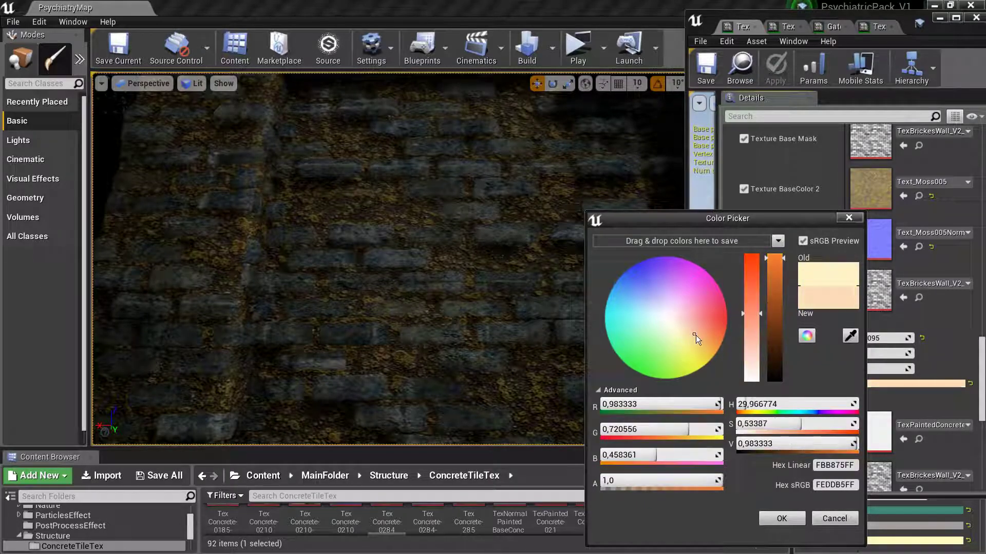
{"action": "left_click_drag", "start_coordinate": [776, 327], "coordinate": [781, 294]}
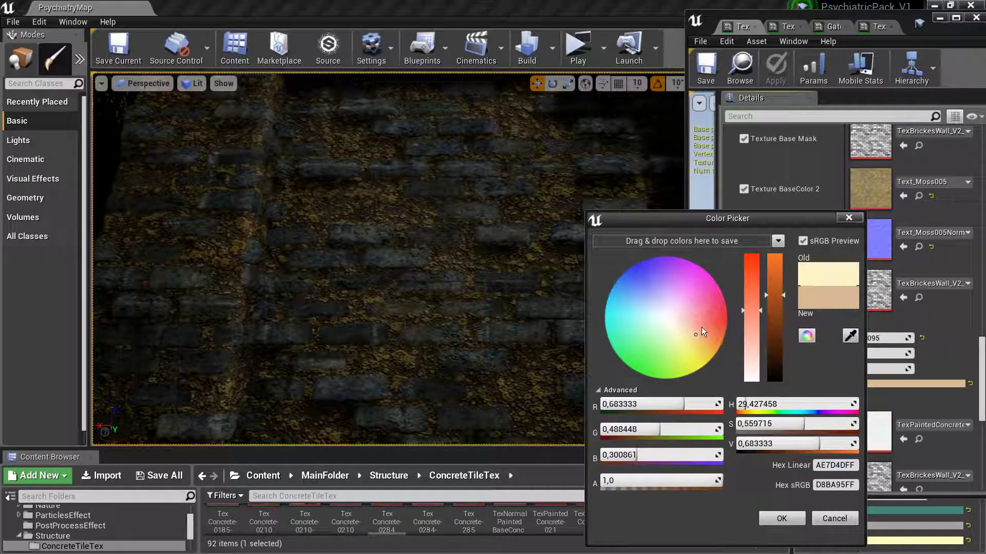
{"action": "mouse_move", "coordinate": [702, 332]}
{"action": "left_mouse_down"}
{"action": "mouse_move", "coordinate": [699, 316]}
{"action": "mouse_move", "coordinate": [651, 336]}
{"action": "left_mouse_up"}
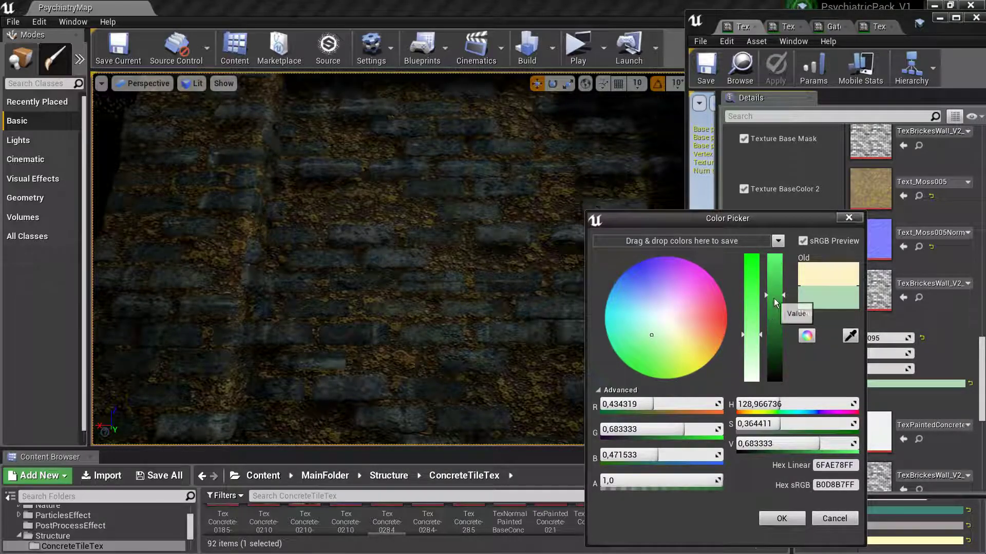
{"action": "left_click_drag", "start_coordinate": [775, 295], "coordinate": [775, 256]}
{"action": "left_click_drag", "start_coordinate": [683, 333], "coordinate": [697, 334]}
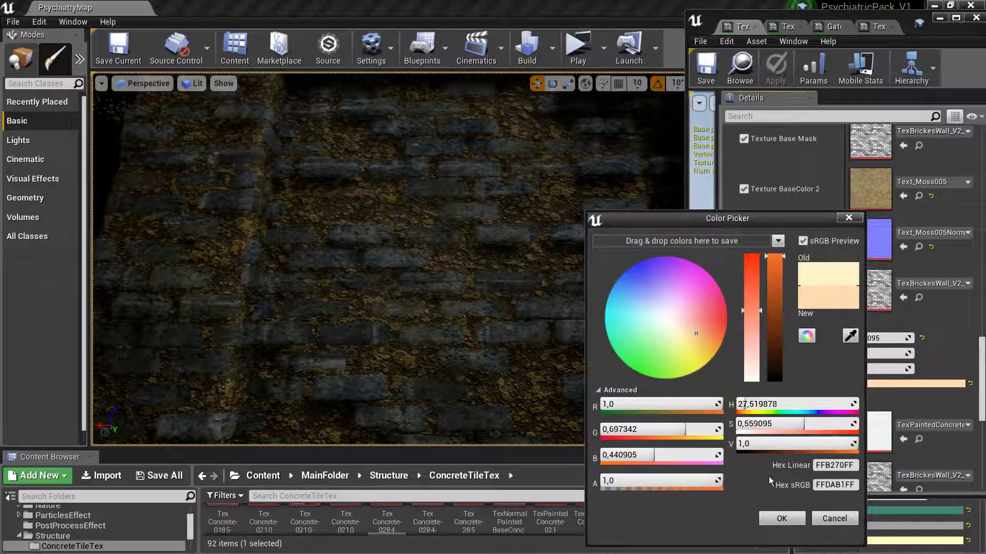
{"action": "left_click", "coordinate": [781, 519]}
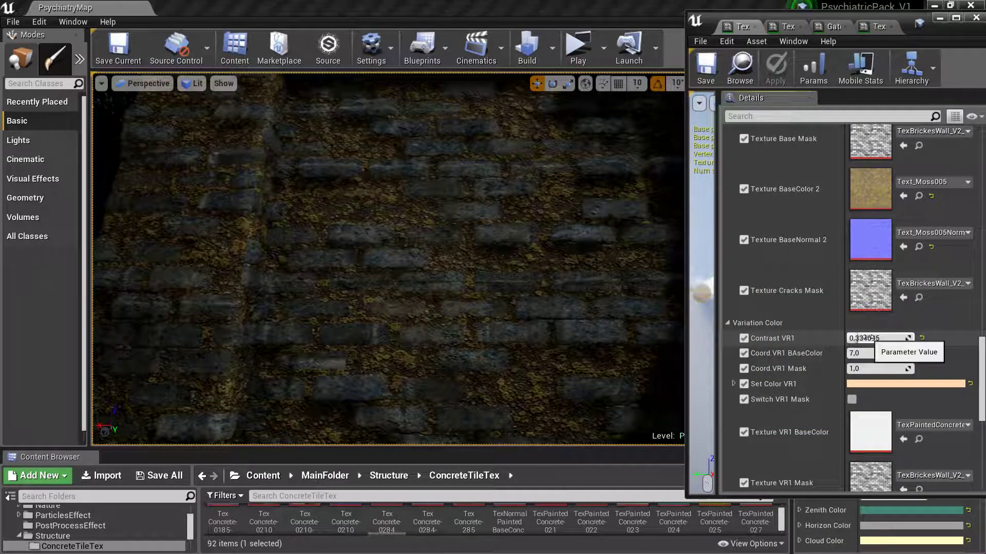
Raise Contrast VR1 to 0,425524 and boost the VR1 Color strength above 1.3.
{"action": "left_click_drag", "start_coordinate": [866, 338], "coordinate": [867, 338]}
{"action": "scroll", "coordinate": [864, 434], "scroll_direction": "down", "scroll_amount": 2}
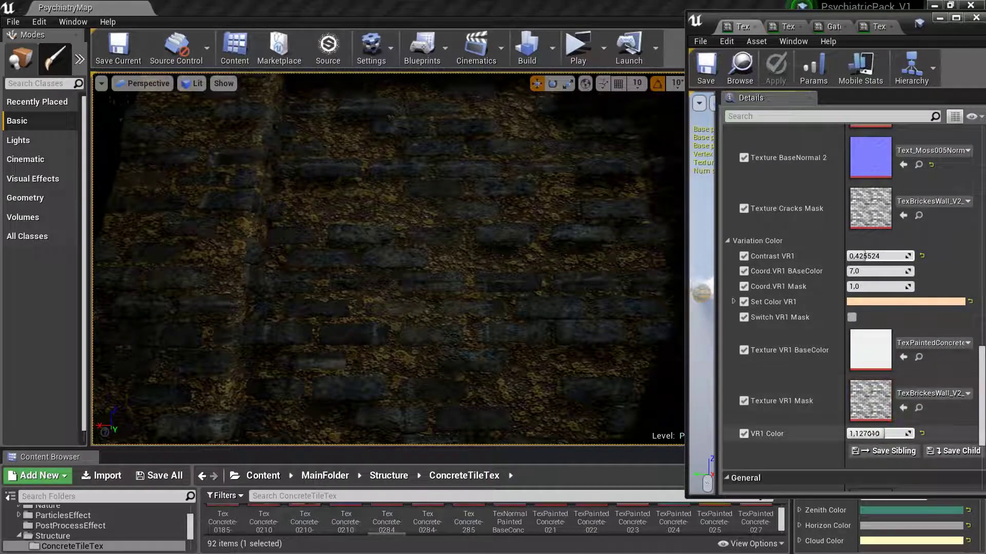
{"action": "left_click_drag", "start_coordinate": [864, 434], "coordinate": [870, 434]}
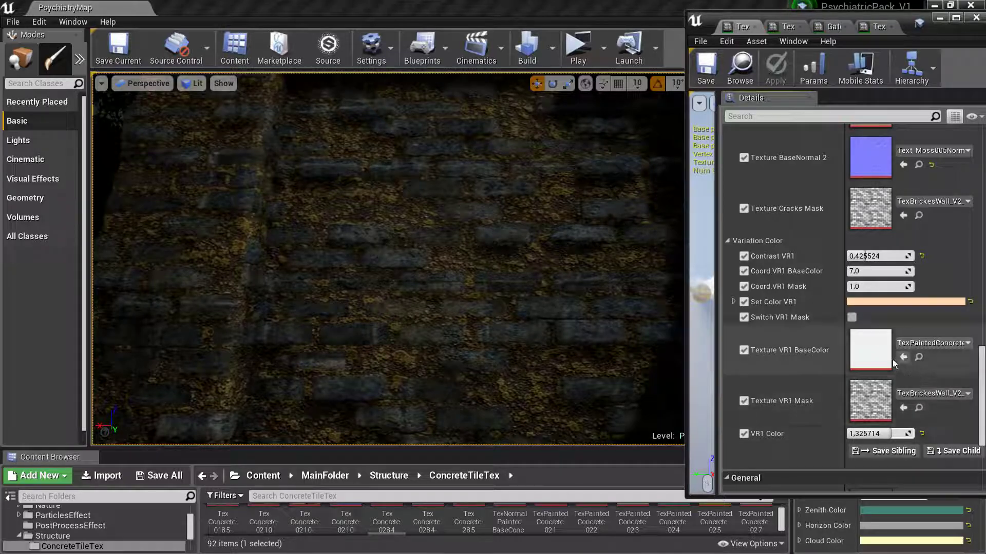
{"action": "scroll", "coordinate": [892, 359], "scroll_direction": "up", "scroll_amount": 4}
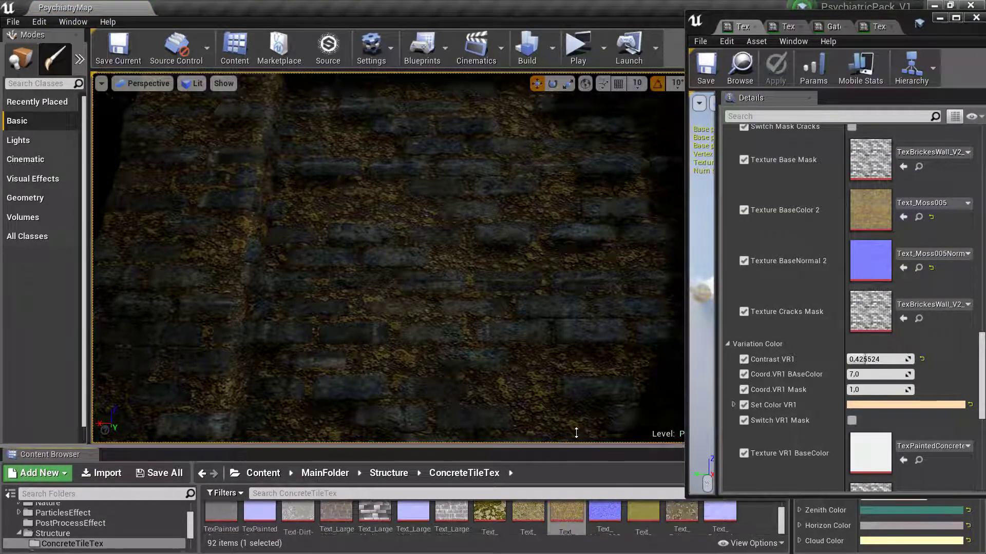
Try moss textures, including Text_Moss007, for Texture BaseColor 2, settling on TexConcrete-285.
{"action": "left_click_drag", "start_coordinate": [576, 450], "coordinate": [576, 409]}
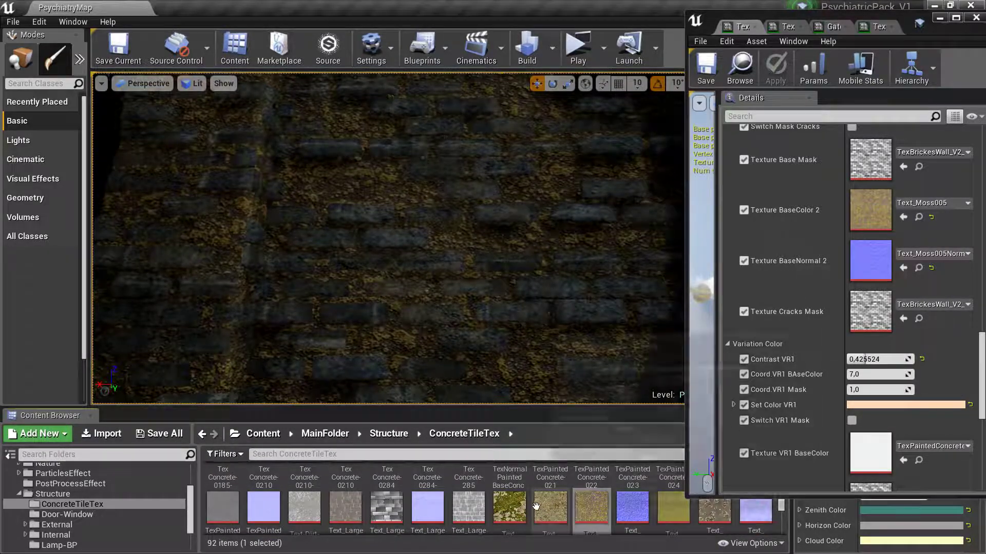
{"action": "left_click", "coordinate": [509, 507]}
{"action": "left_click", "coordinate": [902, 216]}
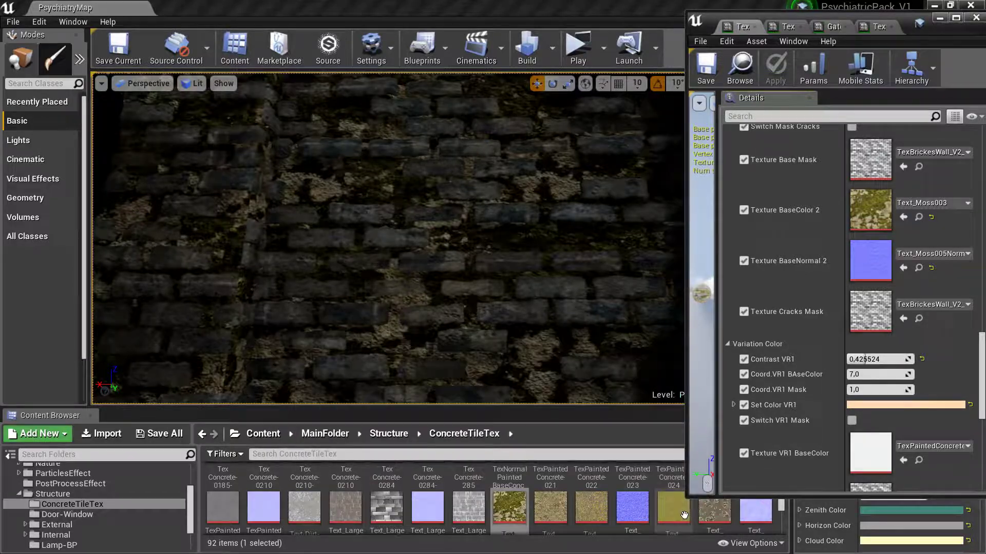
{"action": "left_click_drag", "start_coordinate": [673, 507], "coordinate": [896, 229]}
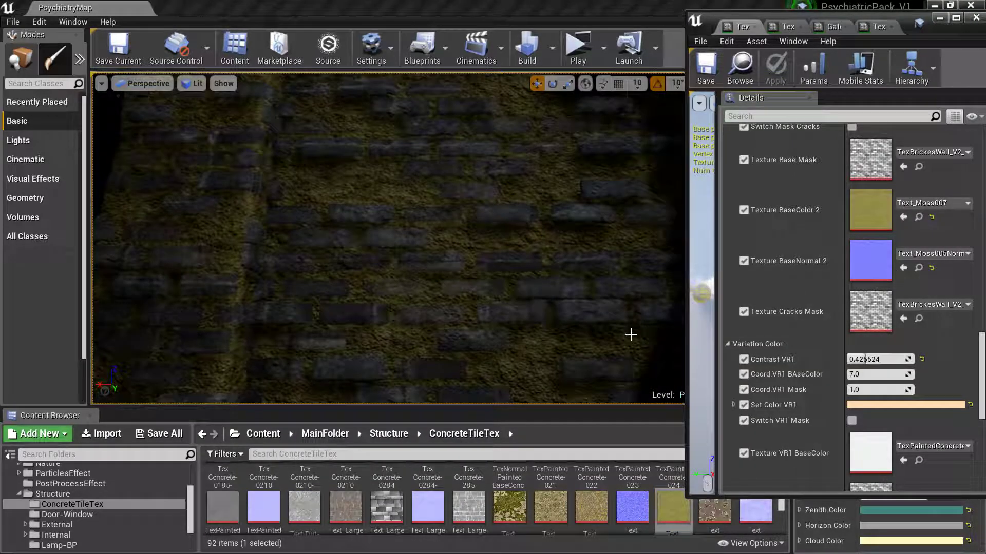
{"action": "scroll", "coordinate": [613, 460], "scroll_direction": "up", "scroll_amount": 5}
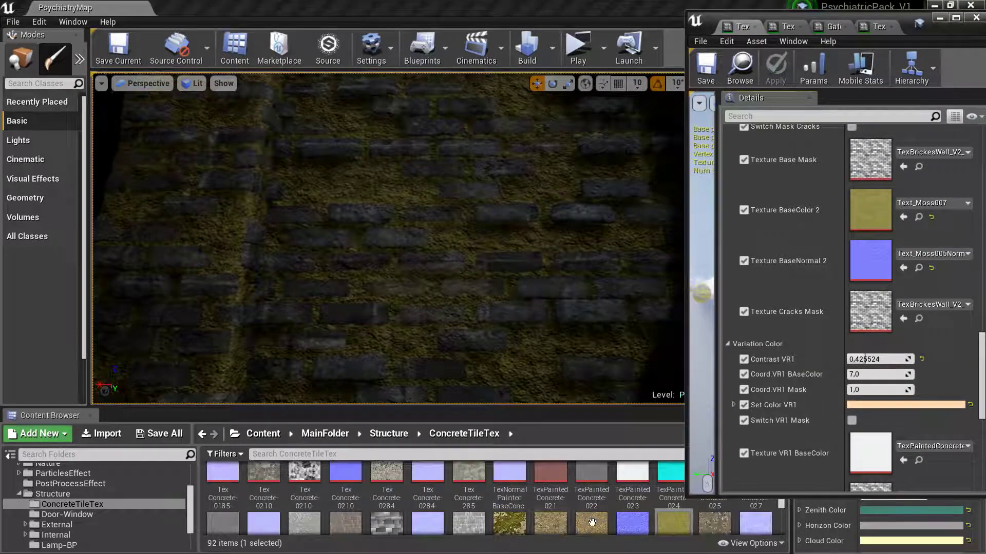
{"action": "scroll", "coordinate": [493, 508], "scroll_direction": "down", "scroll_amount": 1}
{"action": "left_click", "coordinate": [469, 508]}
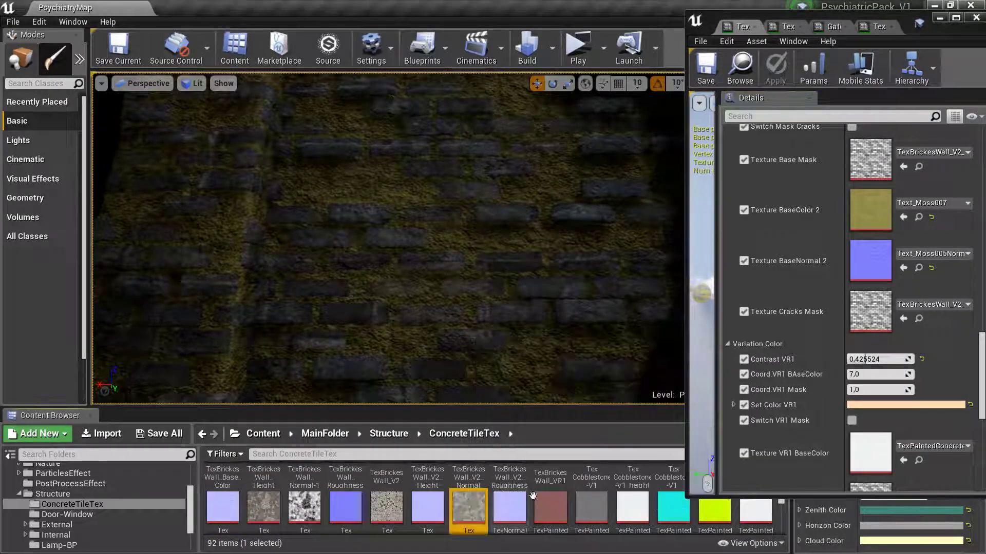
{"action": "left_click", "coordinate": [903, 217]}
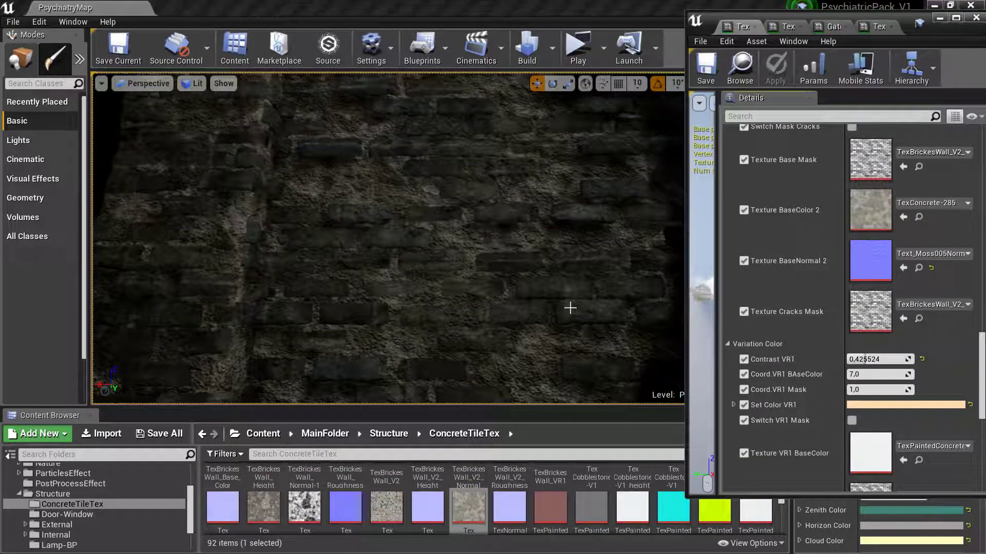
Lower Contrast VR1 to 0,364572.
{"action": "mouse_move", "coordinate": [880, 359]}
{"action": "left_mouse_down"}
{"action": "mouse_move", "coordinate": [850, 359]}
{"action": "mouse_move", "coordinate": [860, 360]}
{"action": "left_mouse_up"}
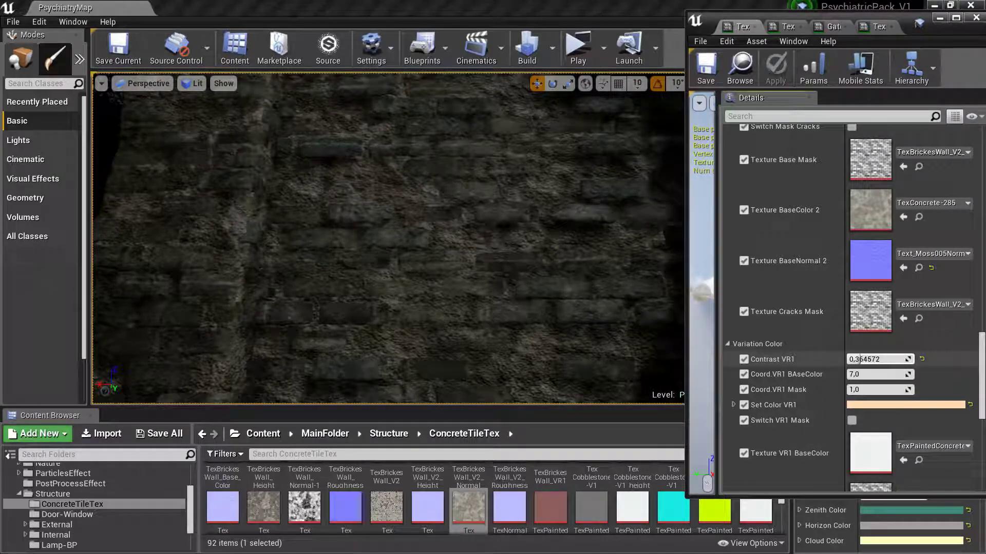
{"action": "scroll", "coordinate": [924, 295], "scroll_direction": "up", "scroll_amount": 1}
{"action": "scroll", "coordinate": [917, 295], "scroll_direction": "up", "scroll_amount": 1}
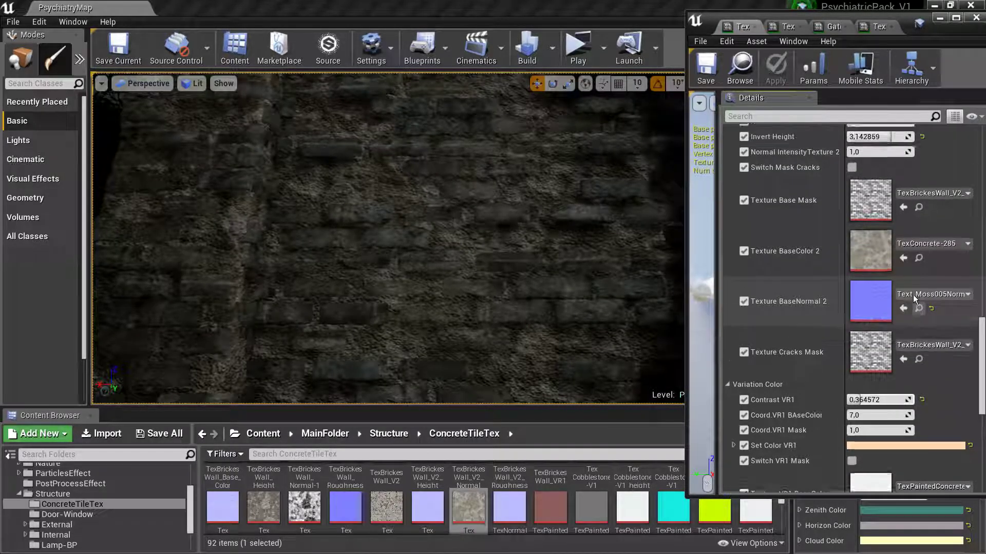
{"action": "scroll", "coordinate": [912, 303], "scroll_direction": "up", "scroll_amount": 5}
{"action": "scroll", "coordinate": [911, 312], "scroll_direction": "up", "scroll_amount": 5}
{"action": "scroll", "coordinate": [910, 321], "scroll_direction": "up", "scroll_amount": 5}
{"action": "scroll", "coordinate": [909, 331], "scroll_direction": "up", "scroll_amount": 5}
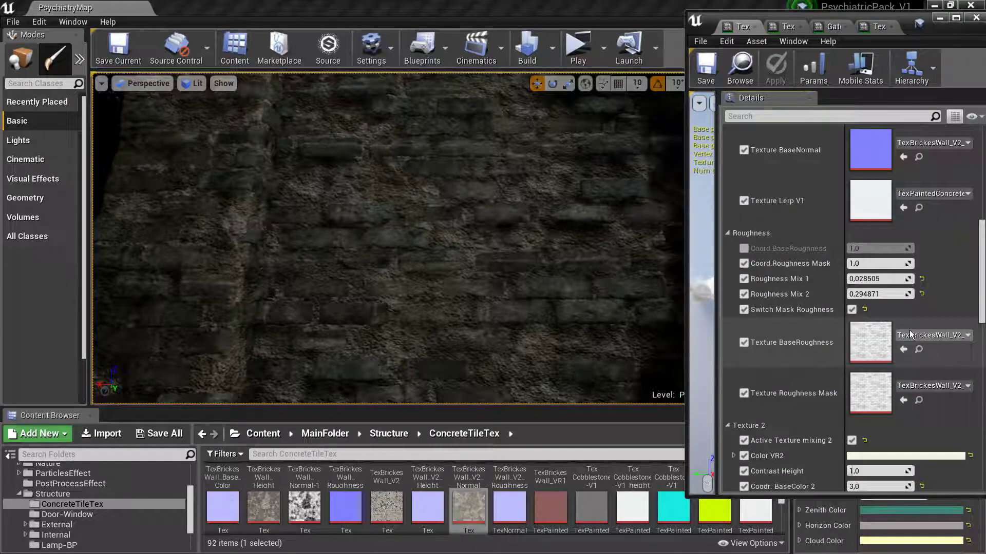
{"action": "scroll", "coordinate": [909, 332], "scroll_direction": "up", "scroll_amount": 5}
{"action": "scroll", "coordinate": [908, 333], "scroll_direction": "up", "scroll_amount": 1}
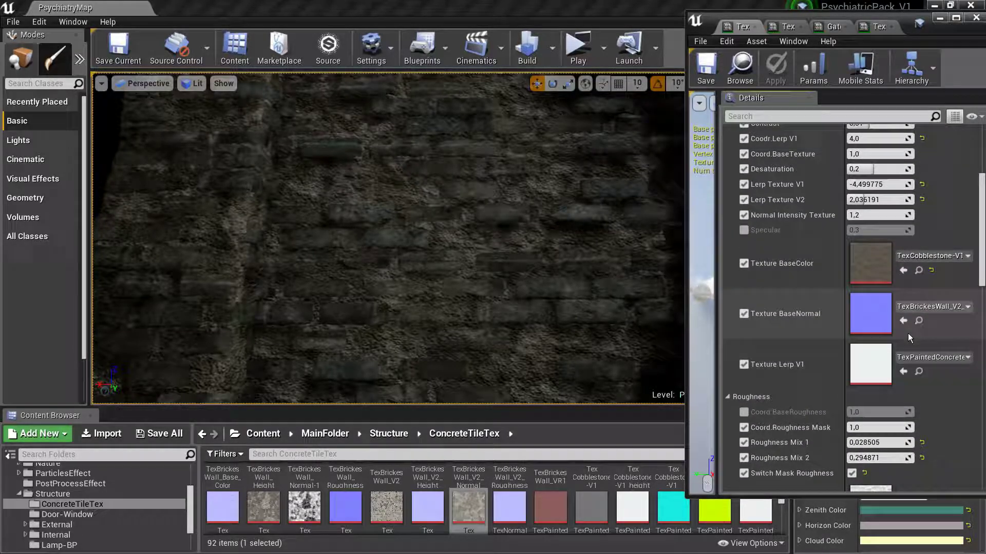
Reset Texture BaseColor, then try painted concrete and red painted textures as the base colour.
{"action": "left_click", "coordinate": [931, 271]}
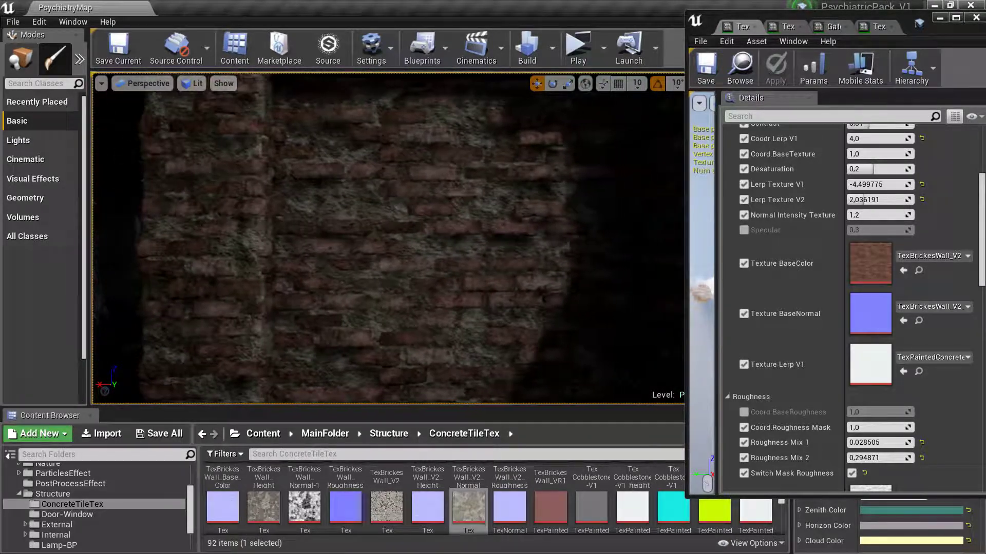
{"action": "left_click", "coordinate": [623, 501]}
{"action": "left_click", "coordinate": [904, 270]}
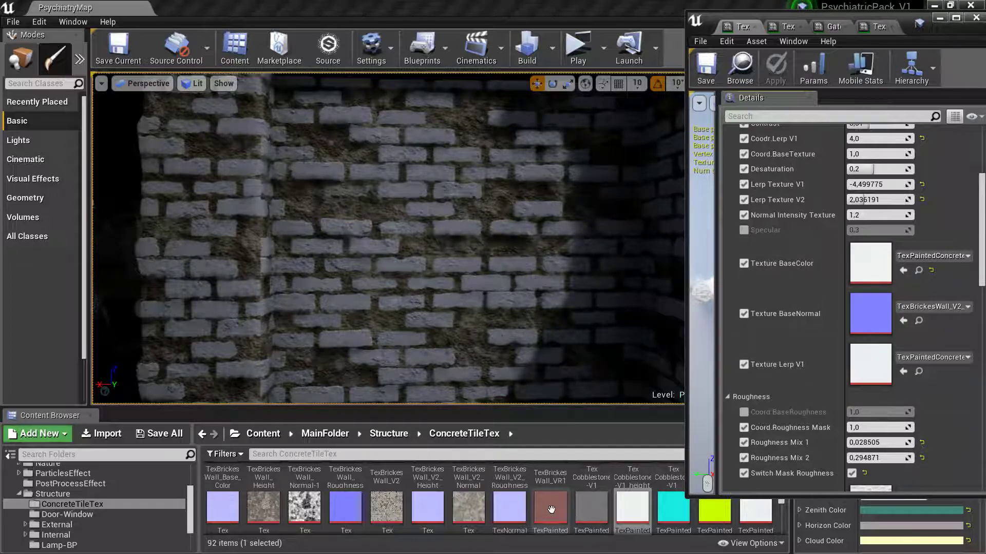
{"action": "left_click", "coordinate": [551, 508]}
{"action": "left_click", "coordinate": [903, 270]}
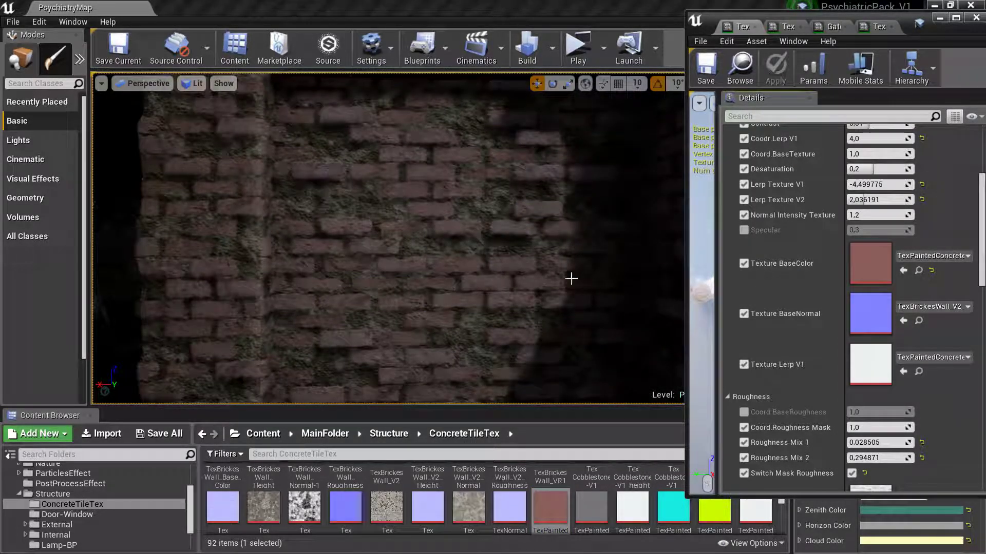
Experiment with Lerp Texture V2 and V1, resetting both and lowering V1 to green the mortar.
{"action": "scroll", "coordinate": [572, 279], "scroll_direction": "up", "scroll_amount": 5}
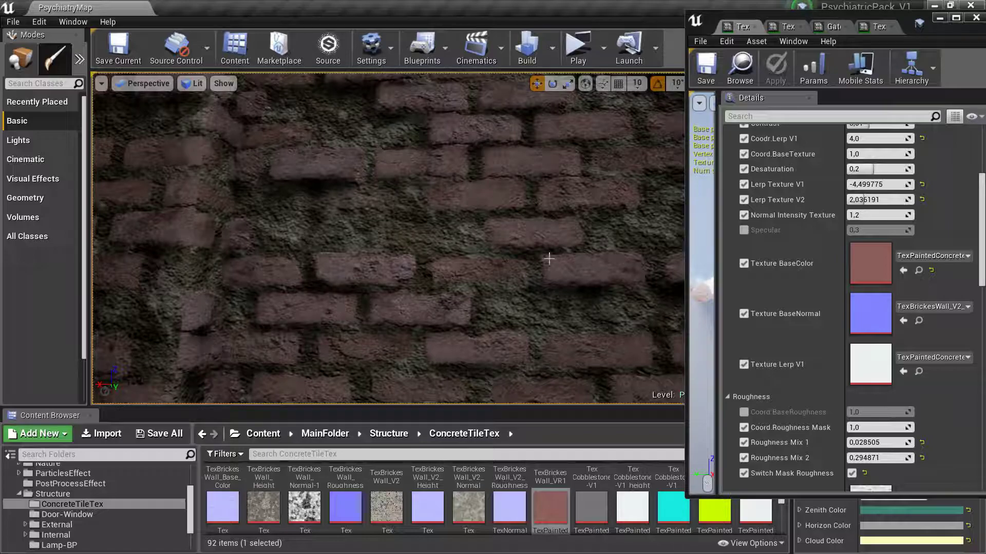
{"action": "mouse_move", "coordinate": [873, 199]}
{"action": "left_mouse_down"}
{"action": "mouse_move", "coordinate": [903, 200]}
{"action": "mouse_move", "coordinate": [847, 200]}
{"action": "left_mouse_up"}
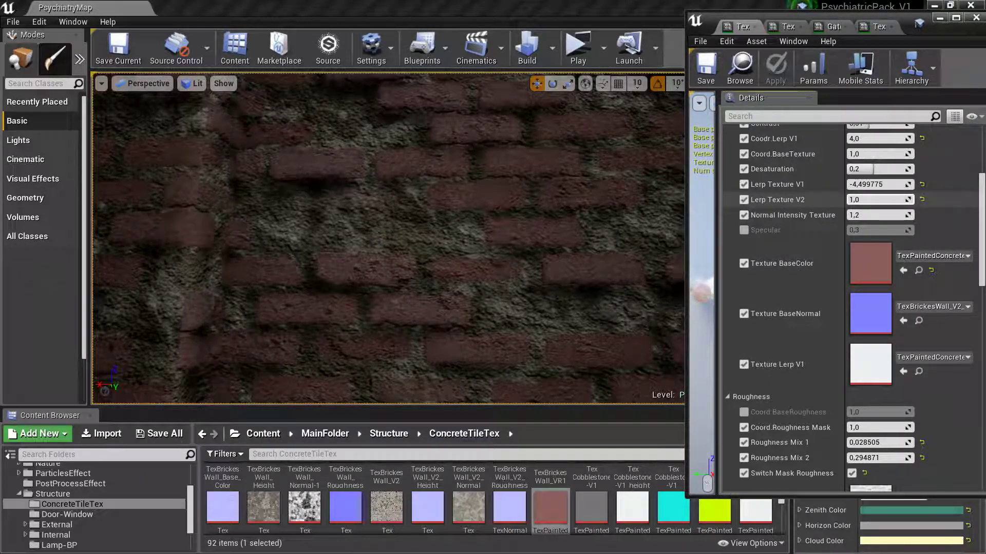
{"action": "left_click", "coordinate": [922, 199]}
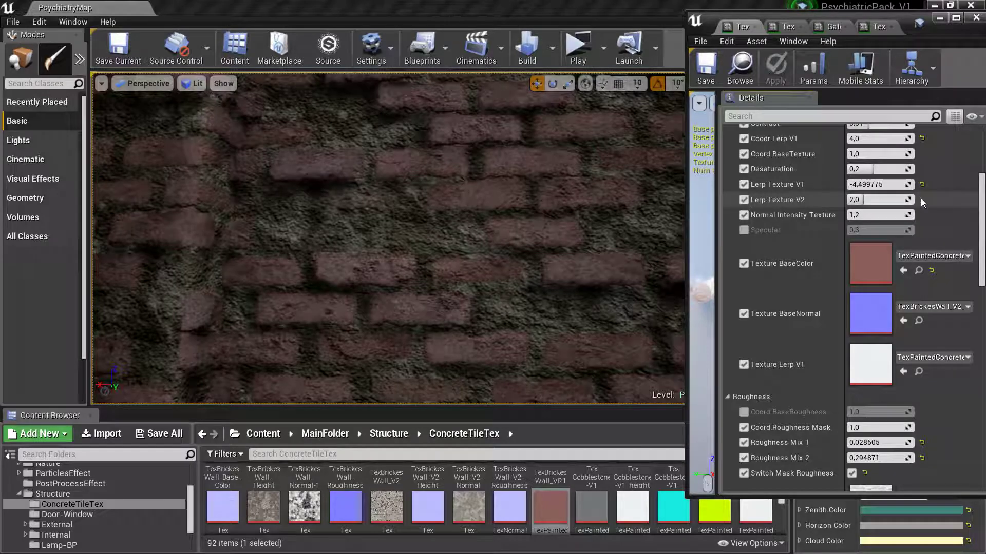
{"action": "left_click", "coordinate": [922, 184]}
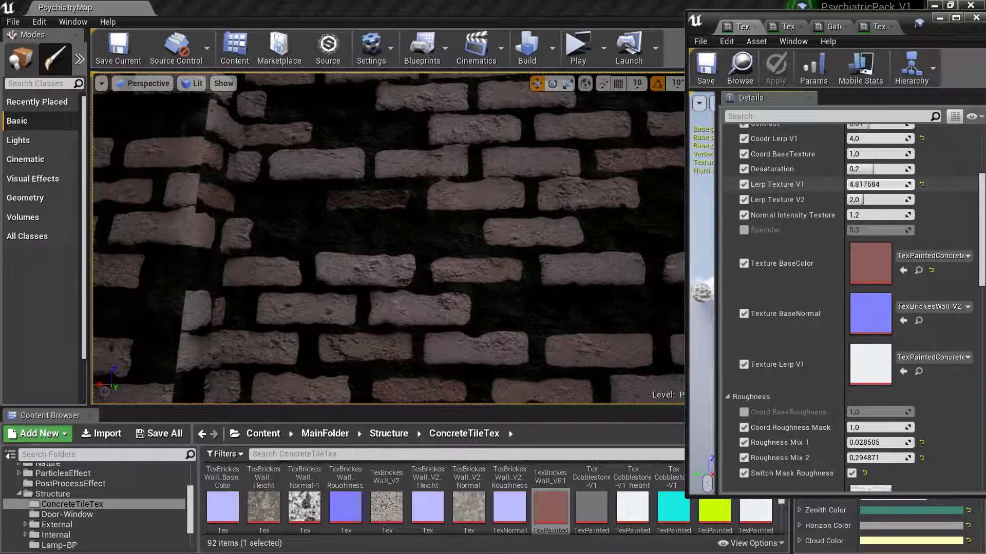
{"action": "left_click_drag", "start_coordinate": [873, 184], "coordinate": [837, 184]}
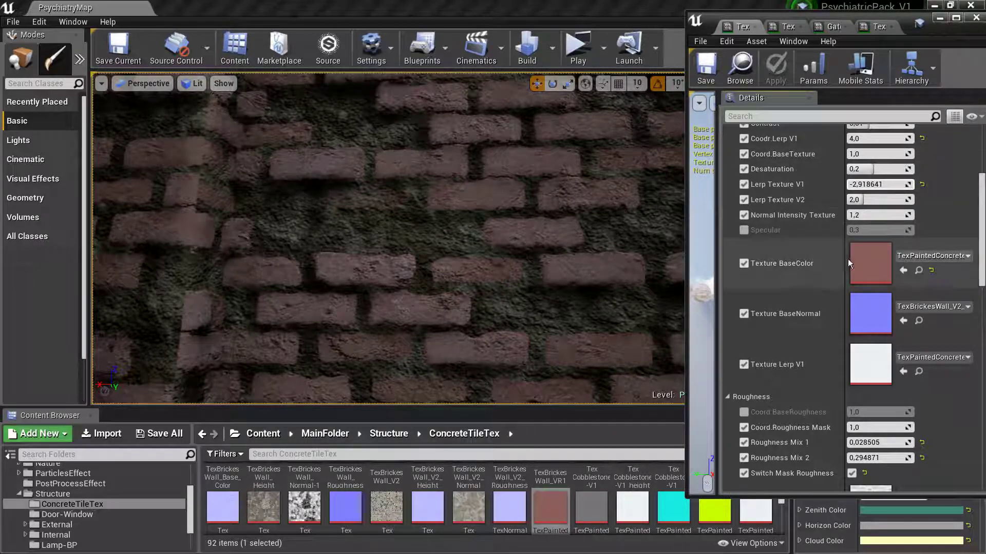
Restore TexBrickesWall_V2 as base colour, set Lerp Texture V2 to 3.28 and Lerp Texture V1 to 0.
{"action": "scroll", "coordinate": [594, 242], "scroll_direction": "down", "scroll_amount": 5}
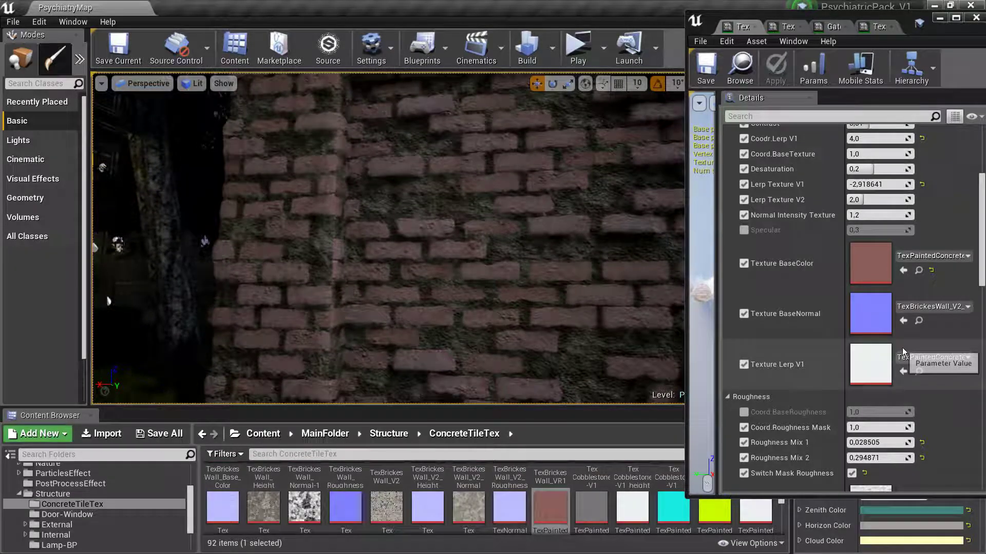
{"action": "left_click", "coordinate": [933, 271], "text": "shift"}
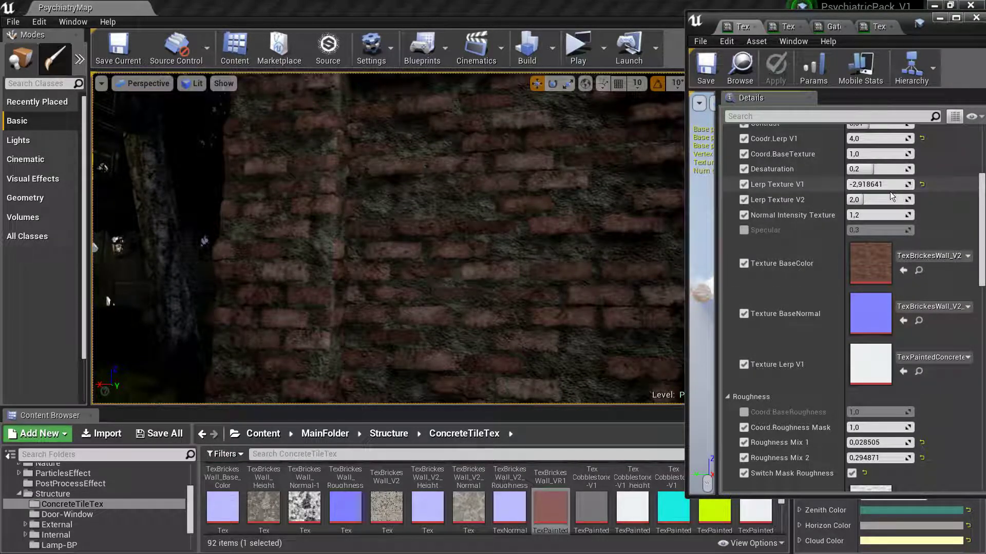
{"action": "mouse_move", "coordinate": [872, 200]}
{"action": "left_mouse_down"}
{"action": "mouse_move", "coordinate": [894, 200]}
{"action": "mouse_move", "coordinate": [894, 187]}
{"action": "left_mouse_up"}
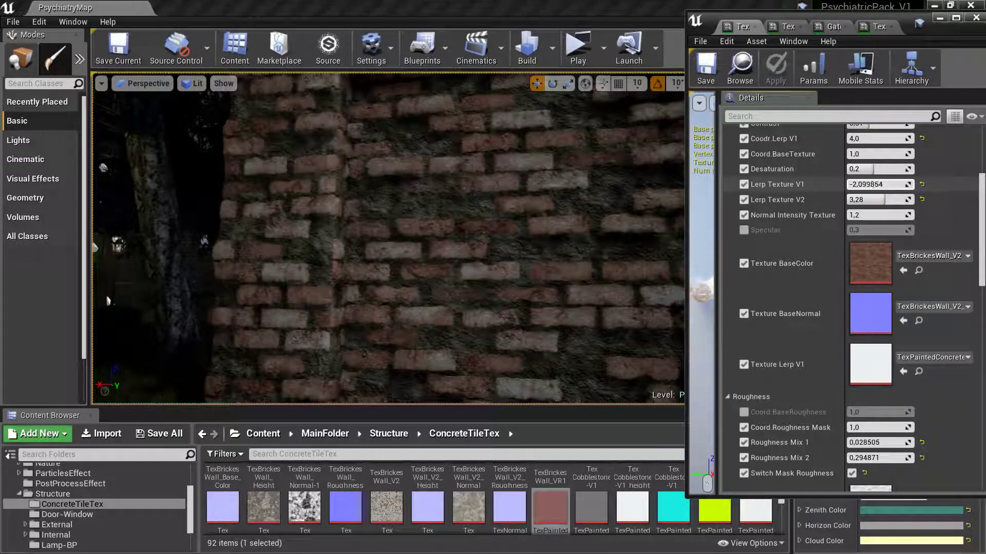
{"action": "left_click", "coordinate": [902, 184]}
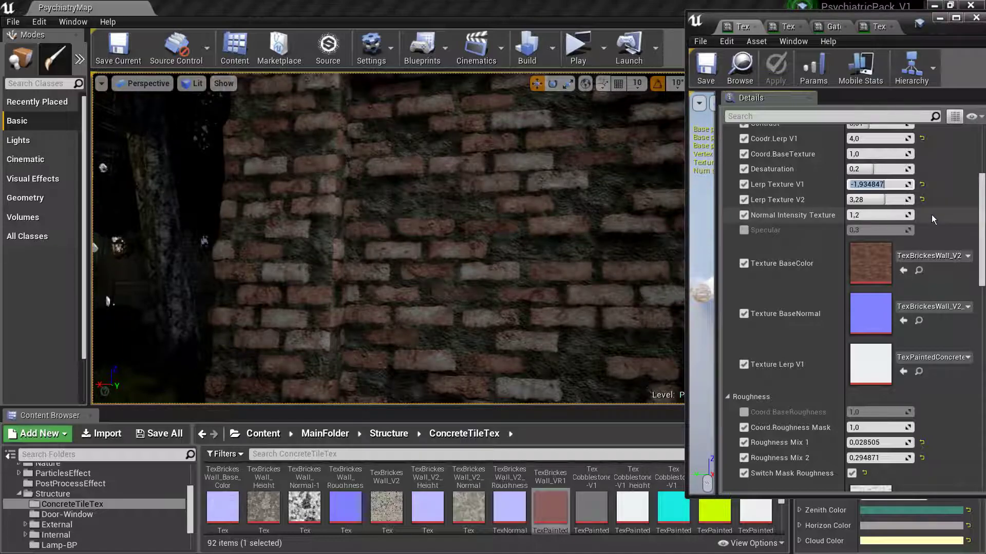
{"action": "type", "text": "0"}
{"action": "key", "text": "Return"}
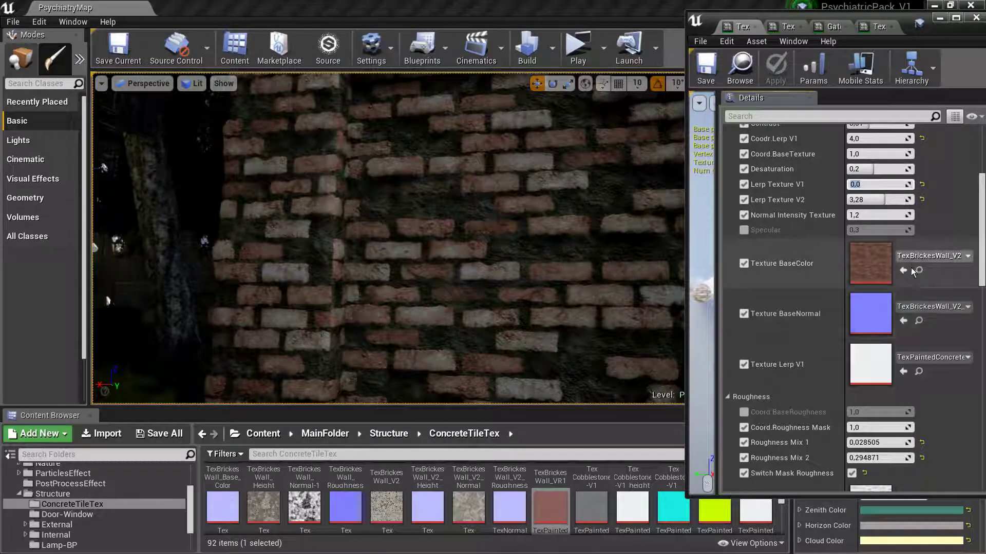
{"action": "scroll", "coordinate": [910, 267], "scroll_direction": "down", "scroll_amount": 2}
{"action": "scroll", "coordinate": [914, 330], "scroll_direction": "down", "scroll_amount": 3}
{"action": "scroll", "coordinate": [913, 331], "scroll_direction": "down", "scroll_amount": 3}
Replace TexConcrete-285 with TextConcrete-0182 in Texture BaseColor 2, then set Contrast VR1 to 0,352381.
{"action": "scroll", "coordinate": [913, 334], "scroll_direction": "down", "scroll_amount": 1}
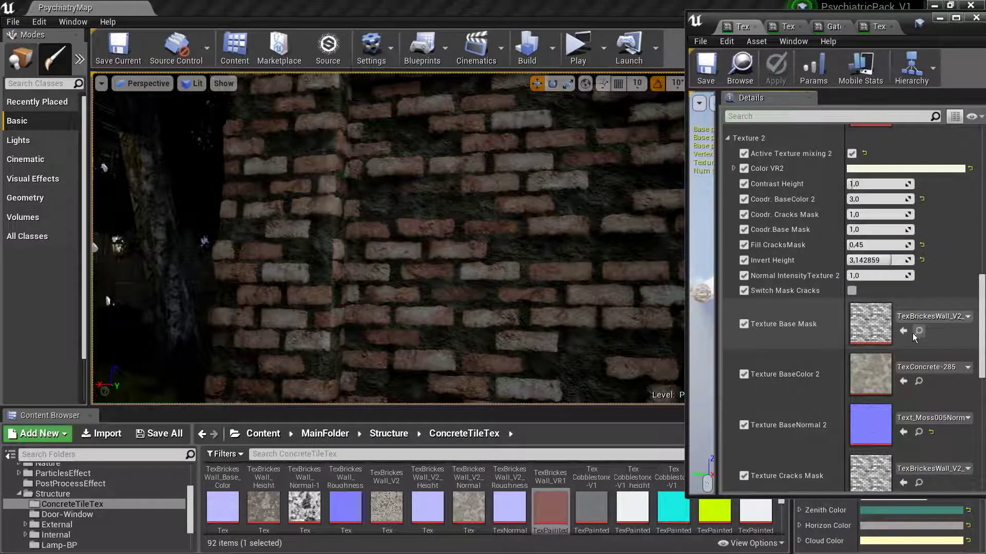
{"action": "scroll", "coordinate": [917, 344], "scroll_direction": "down", "scroll_amount": 1}
{"action": "left_click", "coordinate": [919, 341]}
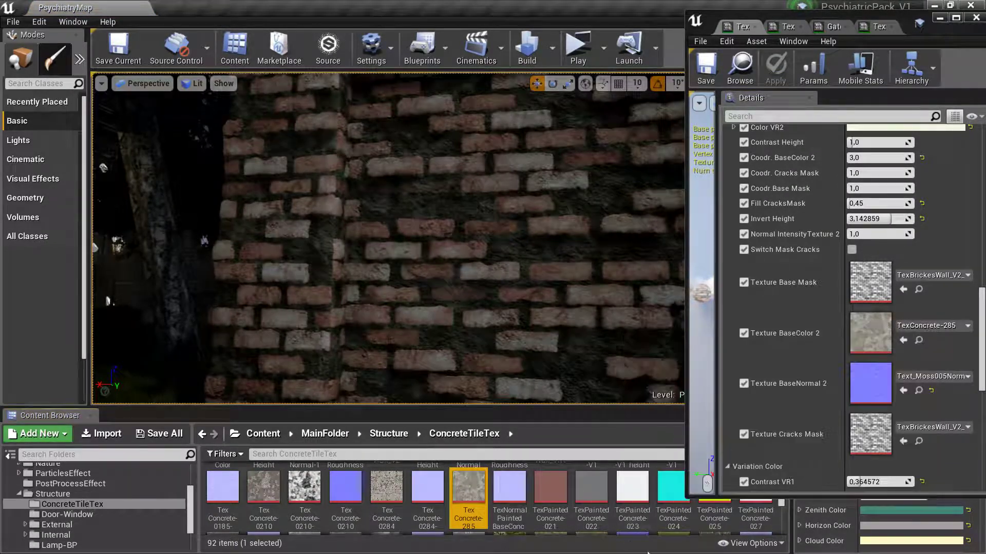
{"action": "scroll", "coordinate": [611, 507], "scroll_direction": "down", "scroll_amount": 2}
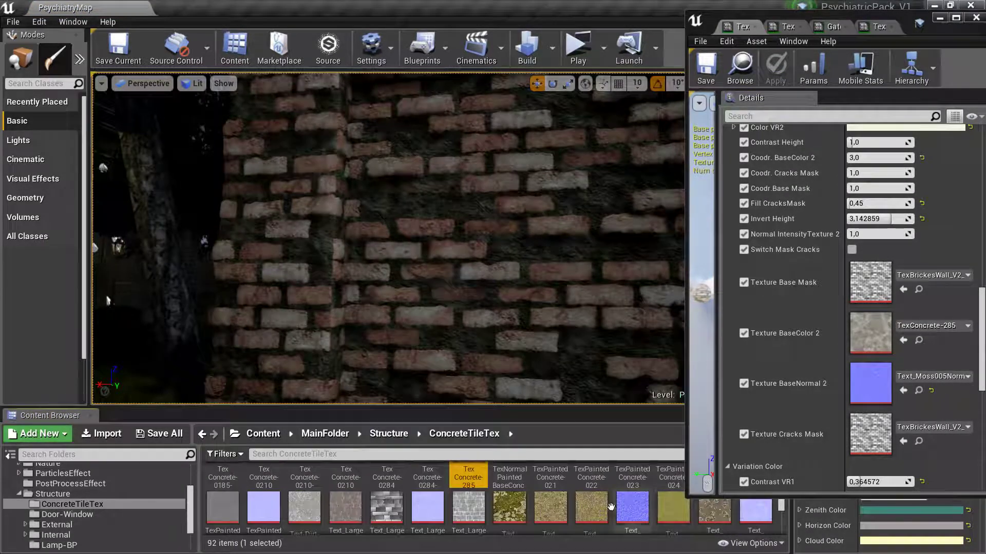
{"action": "scroll", "coordinate": [362, 505], "scroll_direction": "down", "scroll_amount": 1}
{"action": "scroll", "coordinate": [325, 513], "scroll_direction": "down", "scroll_amount": 1}
{"action": "scroll", "coordinate": [316, 510], "scroll_direction": "down", "scroll_amount": 1}
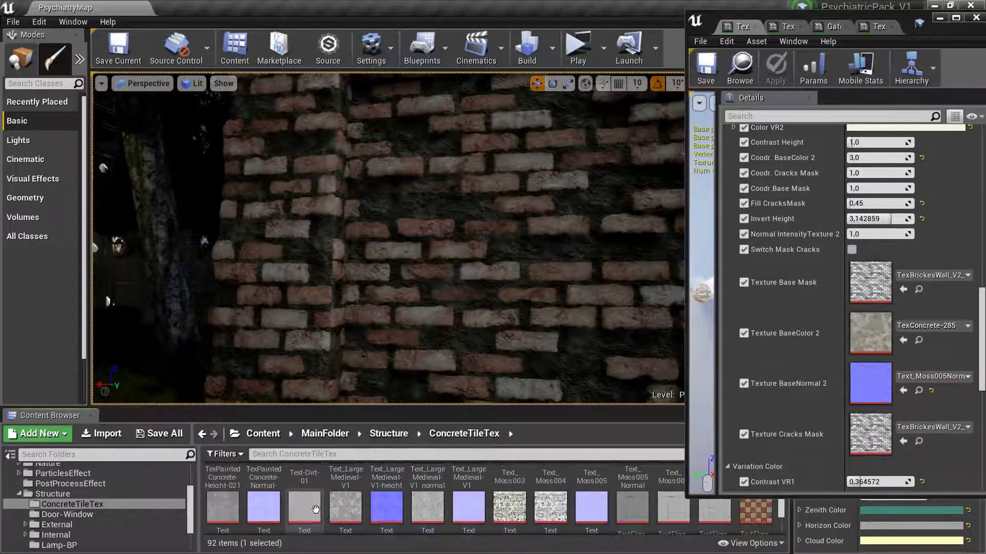
{"action": "left_click", "coordinate": [304, 509]}
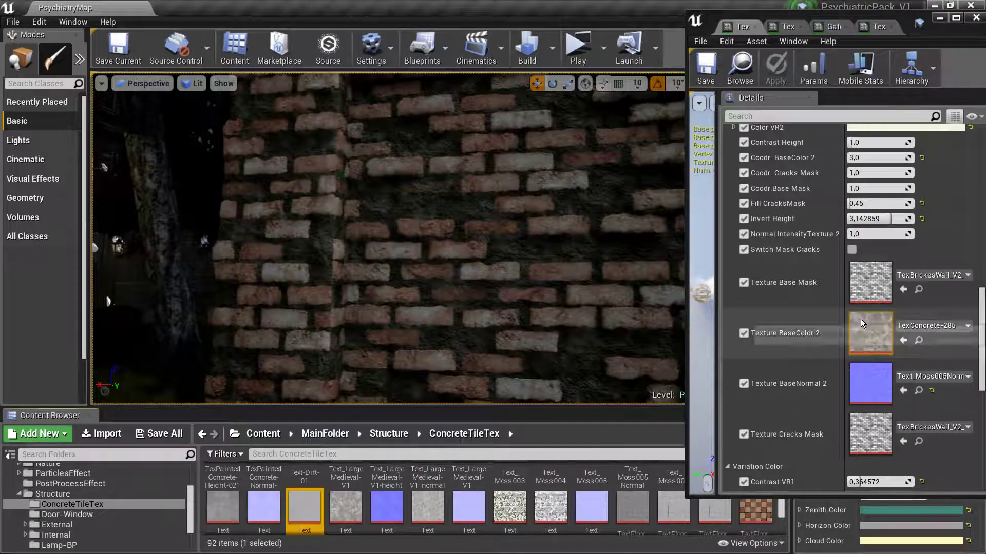
{"action": "left_click", "coordinate": [904, 341]}
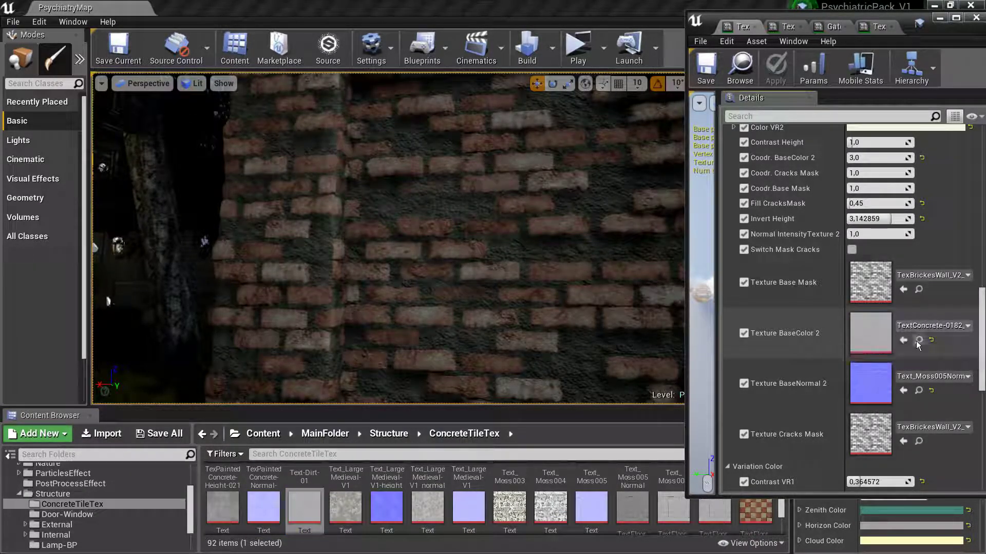
{"action": "scroll", "coordinate": [942, 393], "scroll_direction": "down", "scroll_amount": 3}
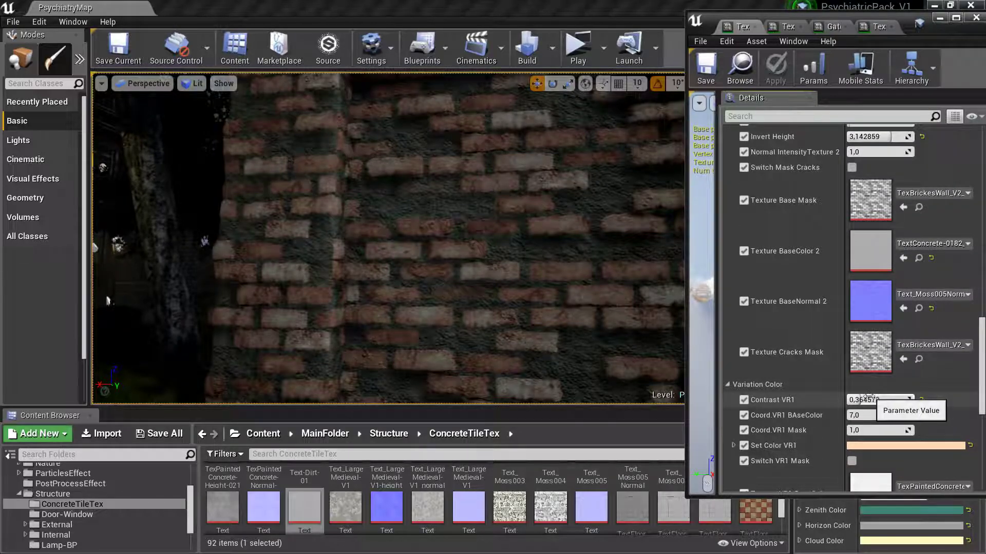
{"action": "left_click_drag", "start_coordinate": [866, 400], "coordinate": [862, 400]}
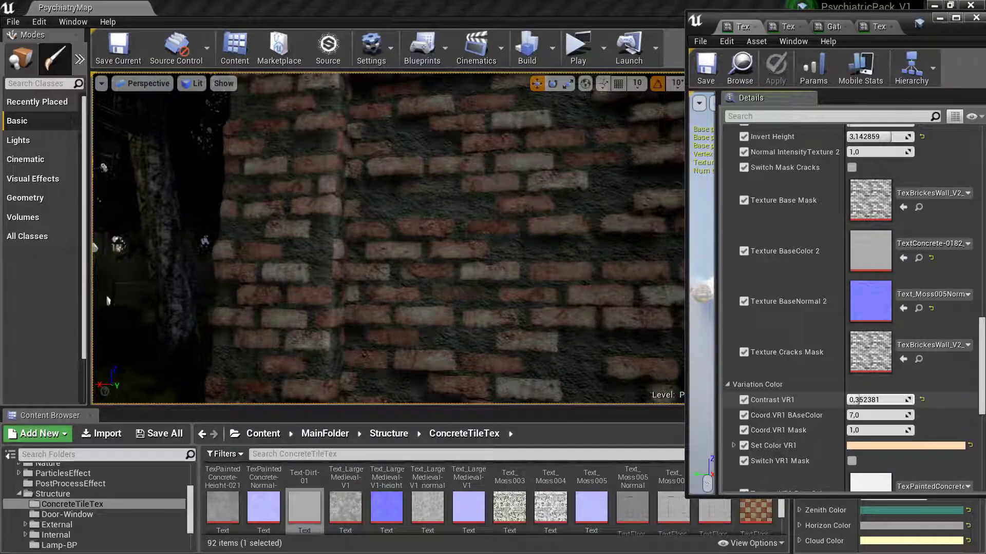
Tint Set Color VR1 a dark khaki in the Color Picker.
{"action": "scroll", "coordinate": [883, 424], "scroll_direction": "down", "scroll_amount": 1}
{"action": "left_click", "coordinate": [883, 425]}
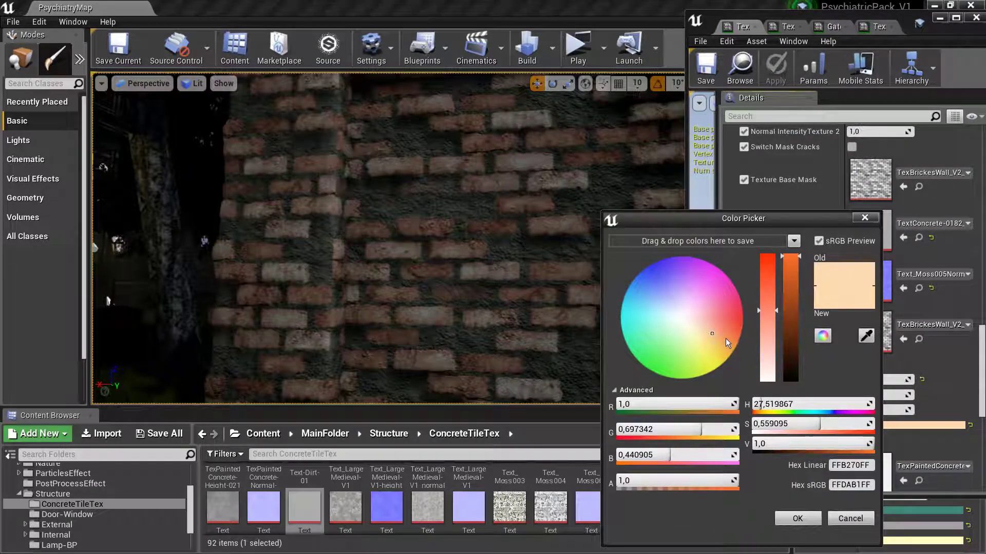
{"action": "mouse_move", "coordinate": [726, 337]}
{"action": "left_mouse_down"}
{"action": "mouse_move", "coordinate": [629, 328]}
{"action": "mouse_move", "coordinate": [711, 331]}
{"action": "left_mouse_up"}
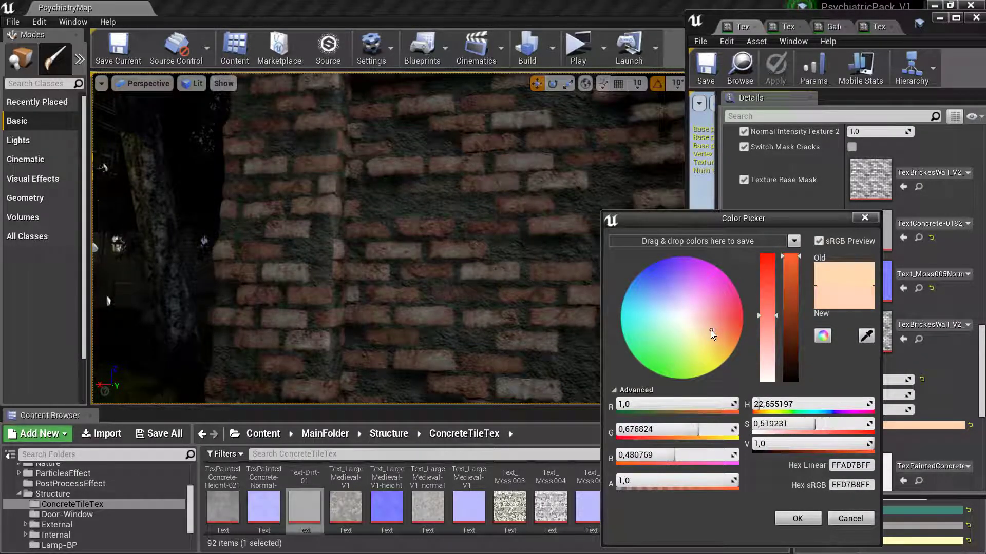
{"action": "left_click_drag", "start_coordinate": [791, 282], "coordinate": [791, 308]}
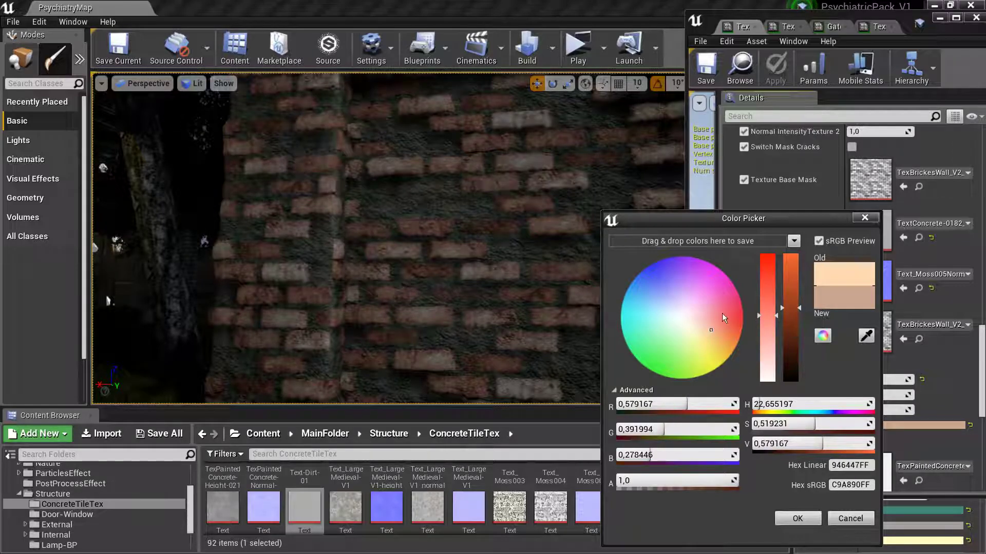
{"action": "mouse_move", "coordinate": [722, 313]}
{"action": "left_mouse_down"}
{"action": "mouse_move", "coordinate": [710, 345]}
{"action": "mouse_move", "coordinate": [719, 349]}
{"action": "left_mouse_up"}
{"action": "left_click_drag", "start_coordinate": [793, 309], "coordinate": [793, 319]}
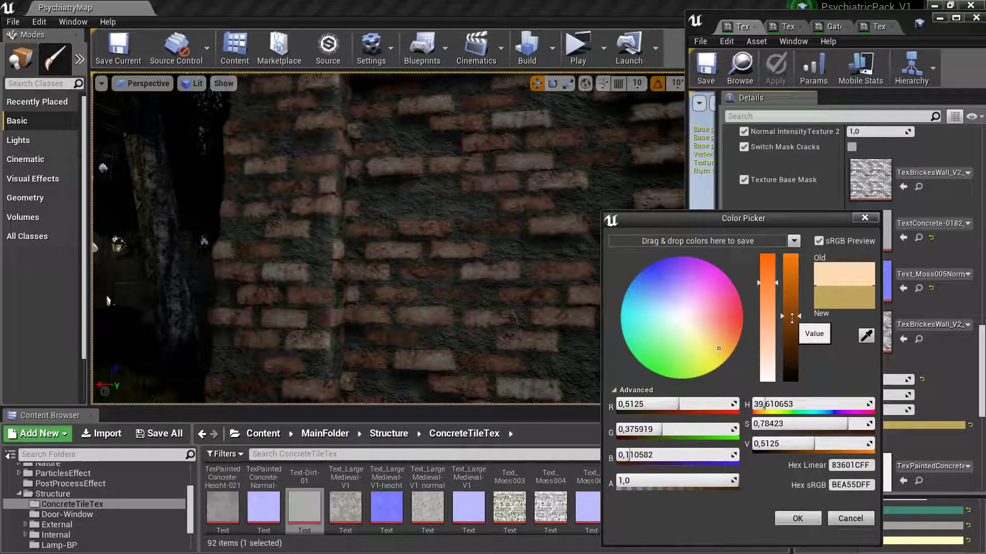
{"action": "left_click", "coordinate": [797, 519]}
Lower VR1 Color to 1.28 and play the level to preview the wall.
{"action": "scroll", "coordinate": [858, 277], "scroll_direction": "down", "scroll_amount": 5}
{"action": "scroll", "coordinate": [858, 276], "scroll_direction": "down", "scroll_amount": 5}
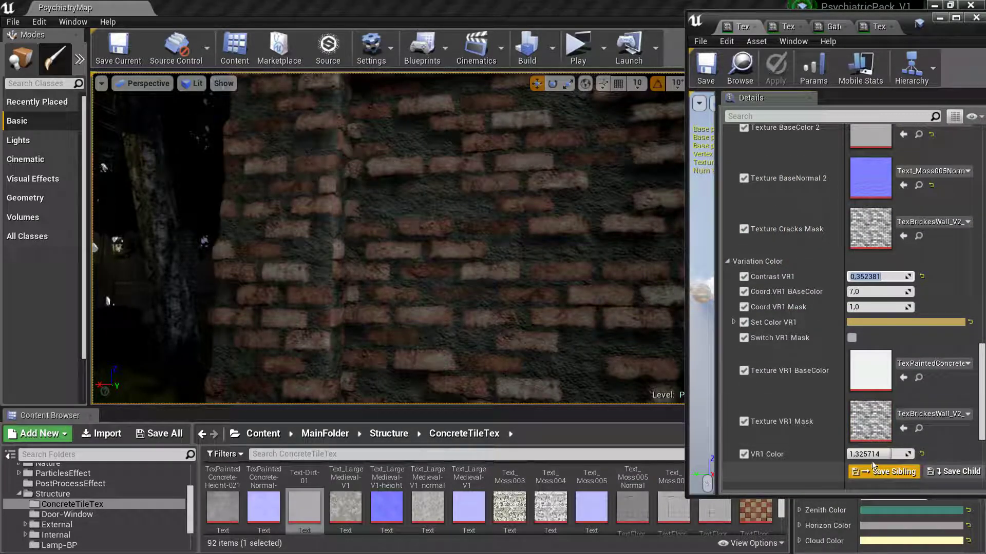
{"action": "mouse_move", "coordinate": [878, 454]}
{"action": "left_mouse_down"}
{"action": "mouse_move", "coordinate": [865, 454]}
{"action": "mouse_move", "coordinate": [879, 453]}
{"action": "left_mouse_up"}
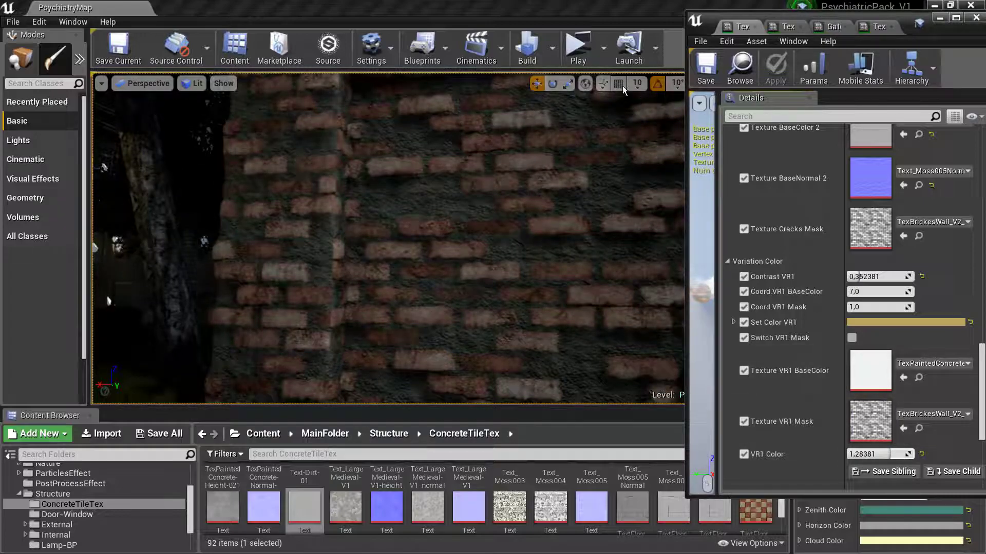
{"action": "left_click", "coordinate": [578, 51]}
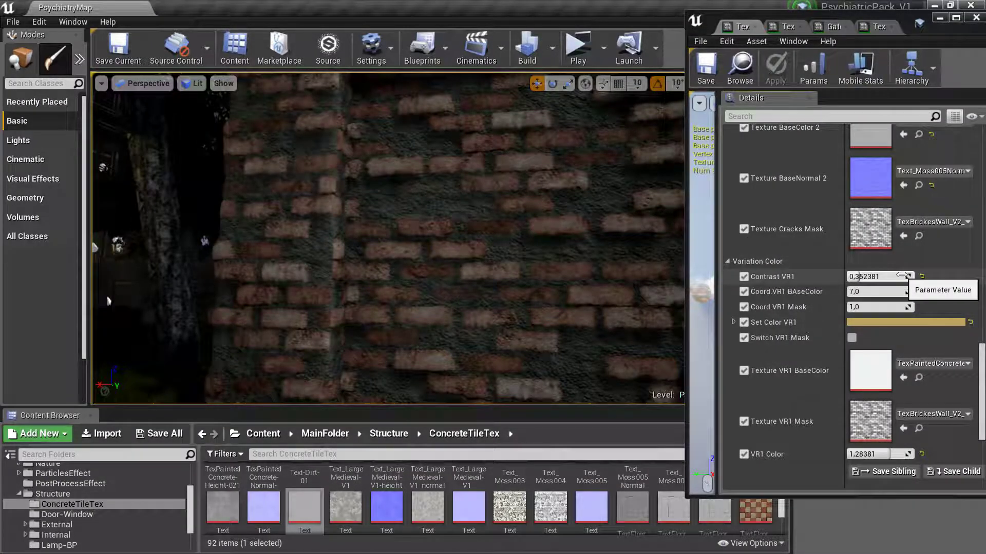
Raise Contrast VR1 to 0.389, enable Switch VR1 Mask, and preview the wall again.
{"action": "left_click_drag", "start_coordinate": [902, 277], "coordinate": [874, 346]}
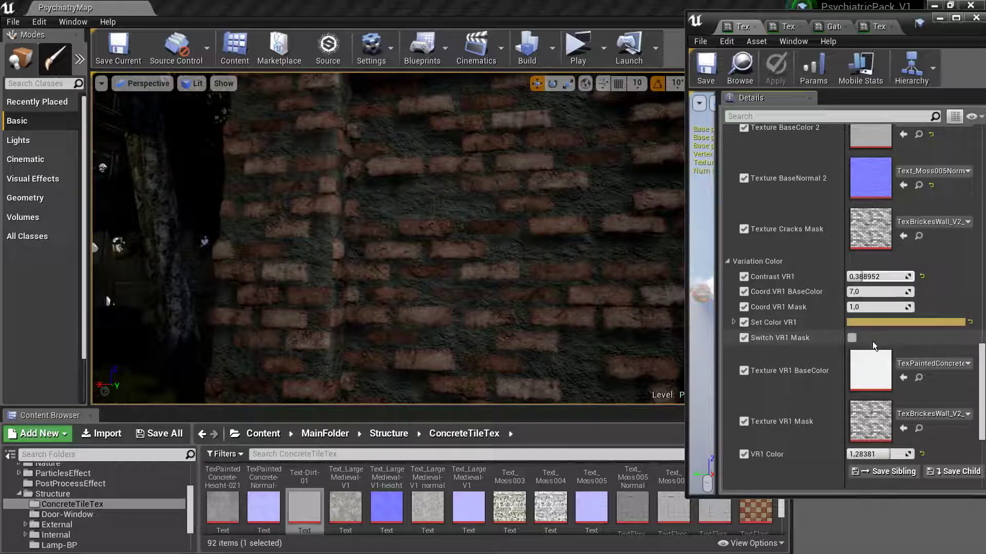
{"action": "left_click", "coordinate": [851, 338]}
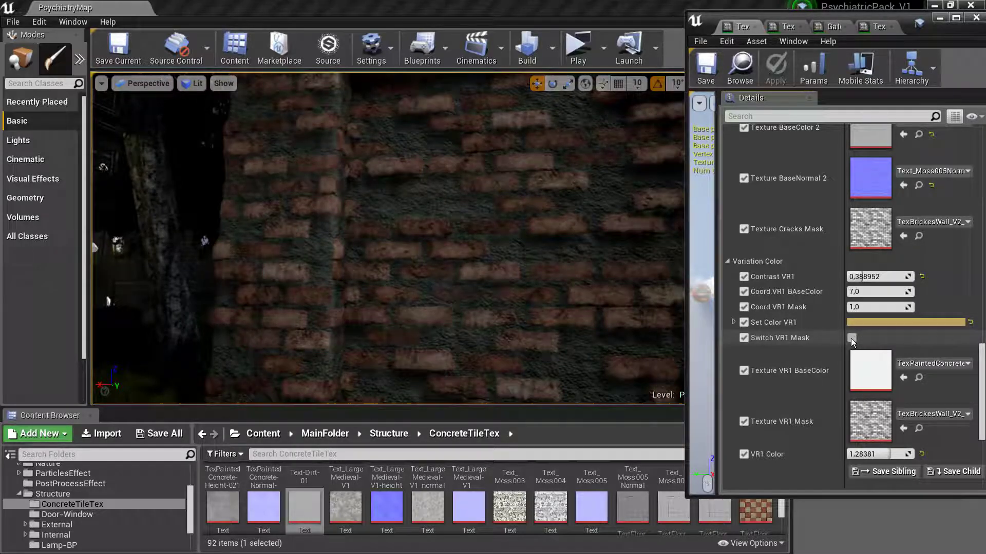
{"action": "left_click", "coordinate": [587, 48]}
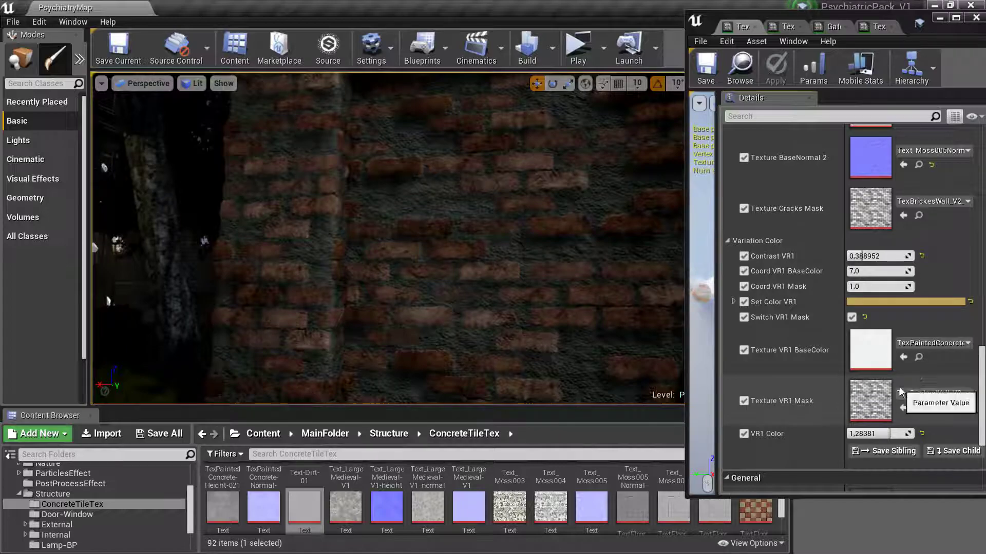
Assign Base Normal-ConcreteV1 to Texture BaseNormal 2 and enable Switch Mask Cracks.
{"action": "scroll", "coordinate": [900, 387], "scroll_direction": "up", "scroll_amount": 3}
{"action": "scroll", "coordinate": [892, 370], "scroll_direction": "up", "scroll_amount": 2}
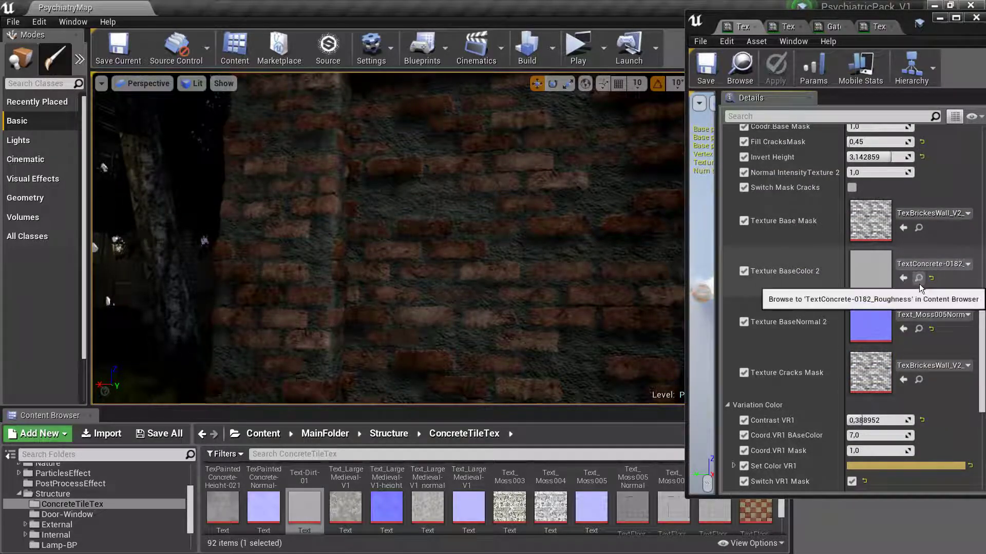
{"action": "left_click", "coordinate": [919, 329]}
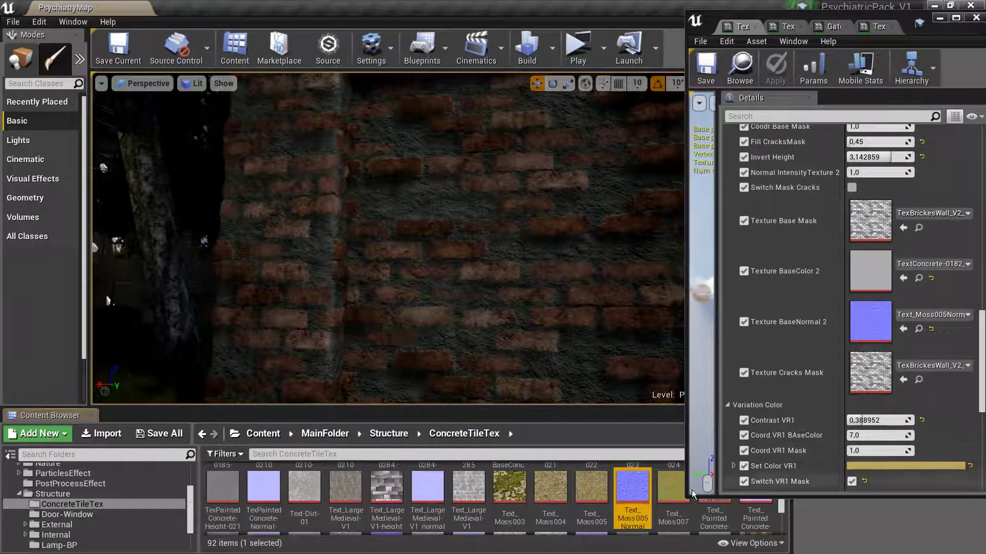
{"action": "scroll", "coordinate": [315, 514], "scroll_direction": "up", "scroll_amount": 2}
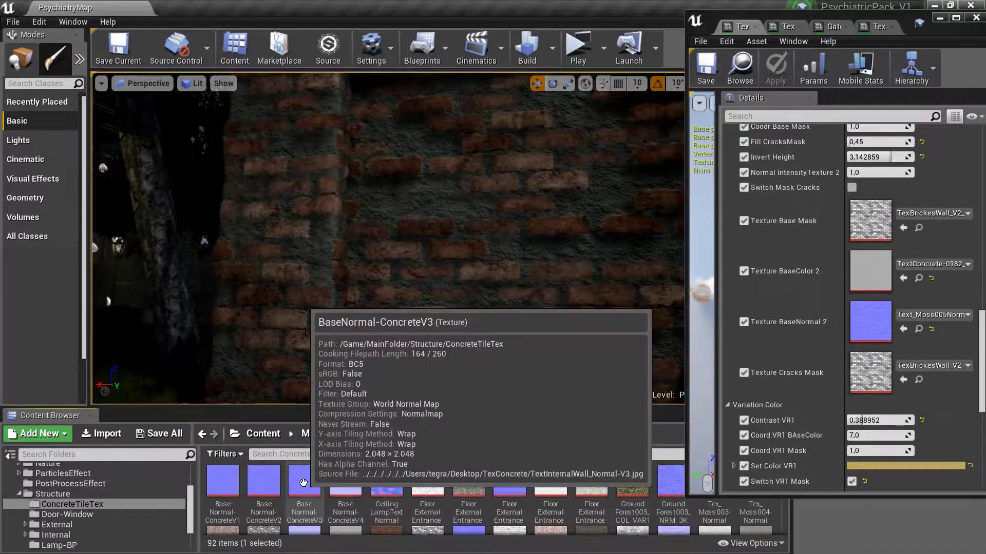
{"action": "left_click", "coordinate": [315, 521]}
{"action": "left_click", "coordinate": [904, 328]}
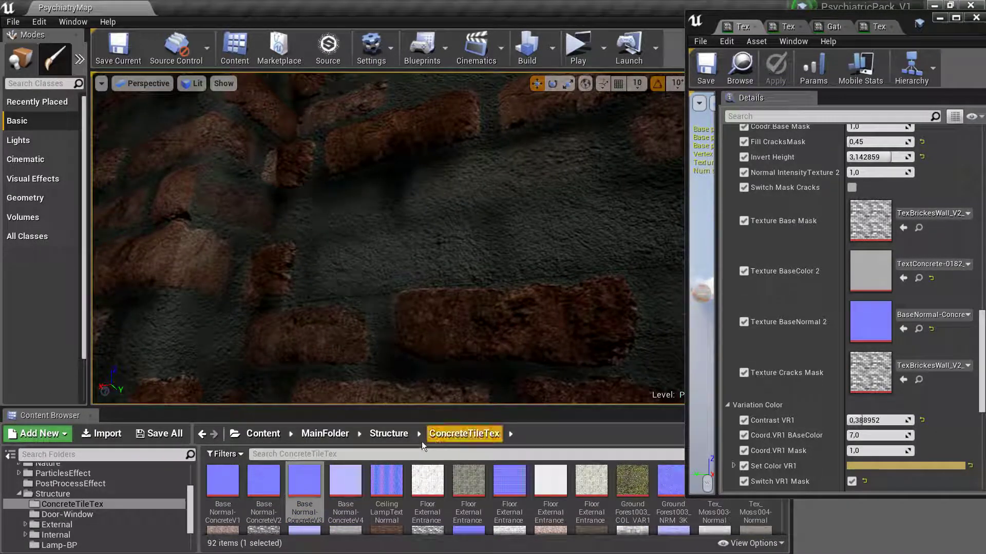
{"action": "left_click", "coordinate": [225, 480]}
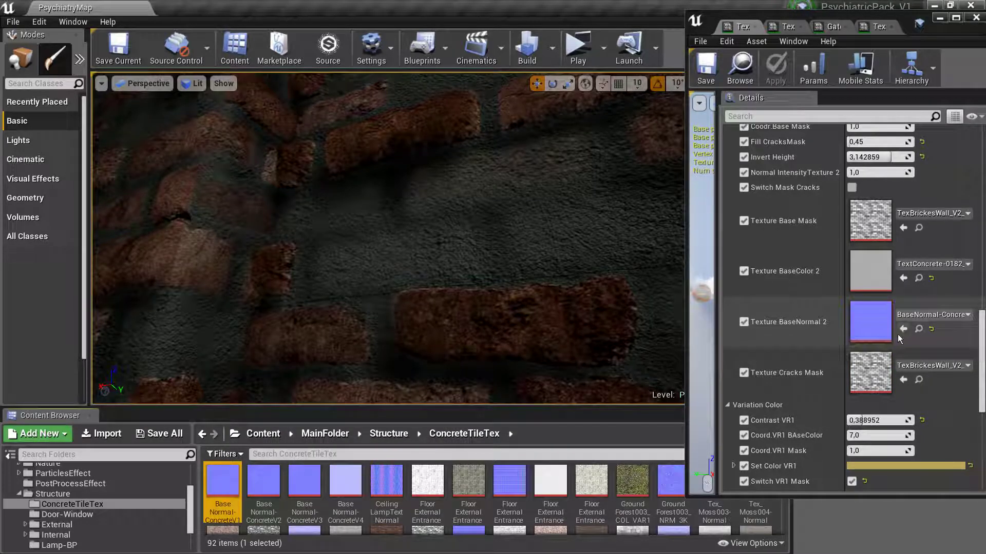
{"action": "left_click", "coordinate": [898, 334]}
{"action": "right_click_drag", "start_coordinate": [555, 275], "coordinate": [544, 305]}
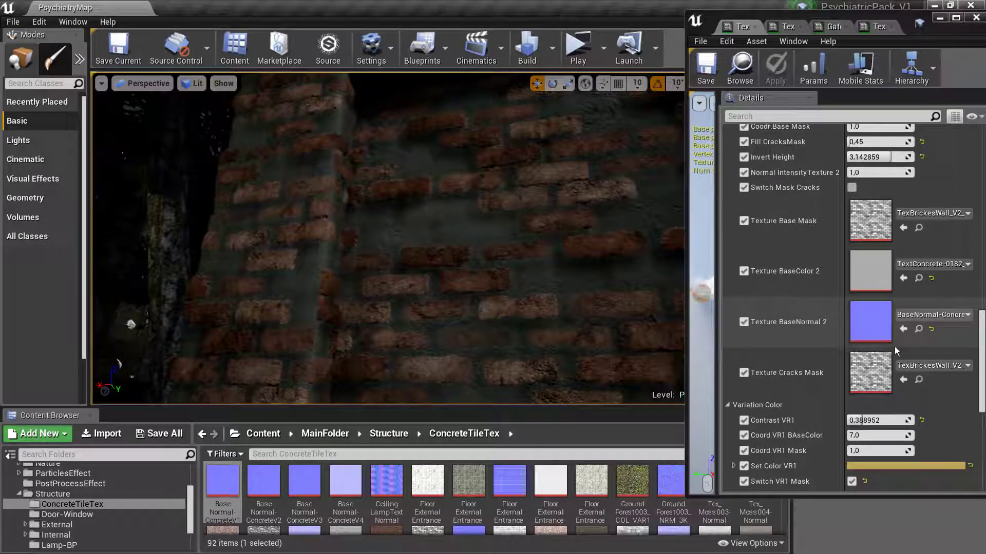
{"action": "left_click", "coordinate": [853, 187]}
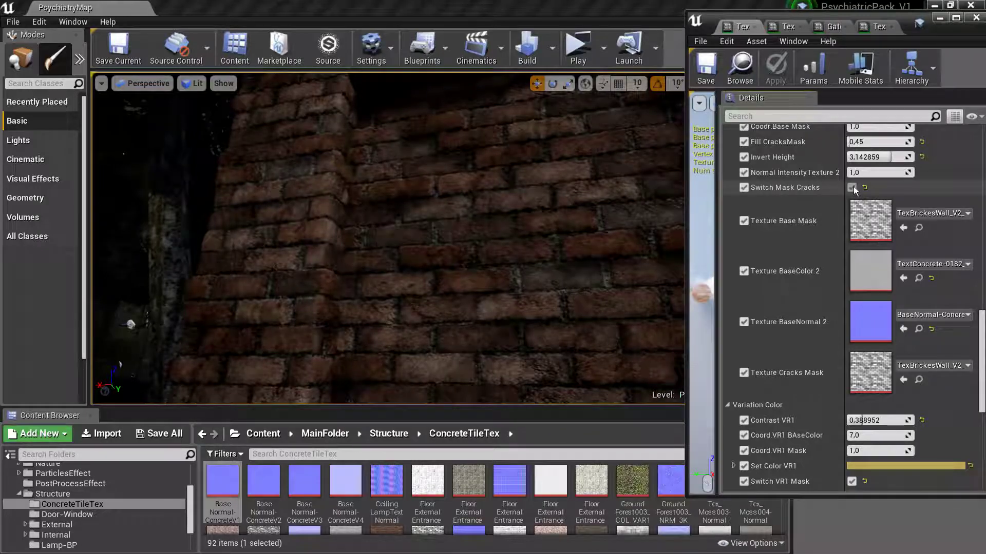
Compare the crack mask on and off, leaving Switch Mask Cracks off.
{"action": "right_click_drag", "start_coordinate": [390, 236], "coordinate": [390, 236]}
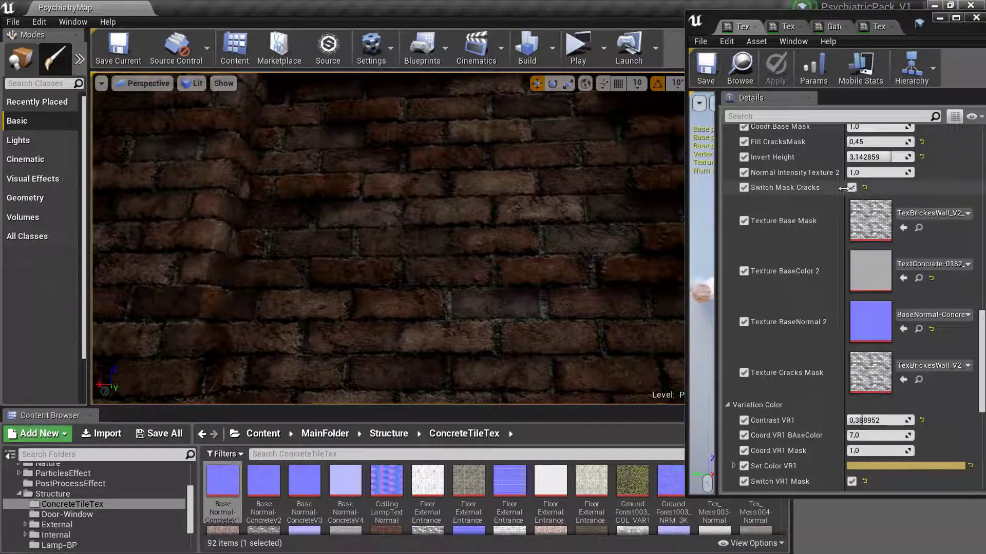
{"action": "left_click", "coordinate": [852, 188]}
{"action": "left_click", "coordinate": [852, 187]}
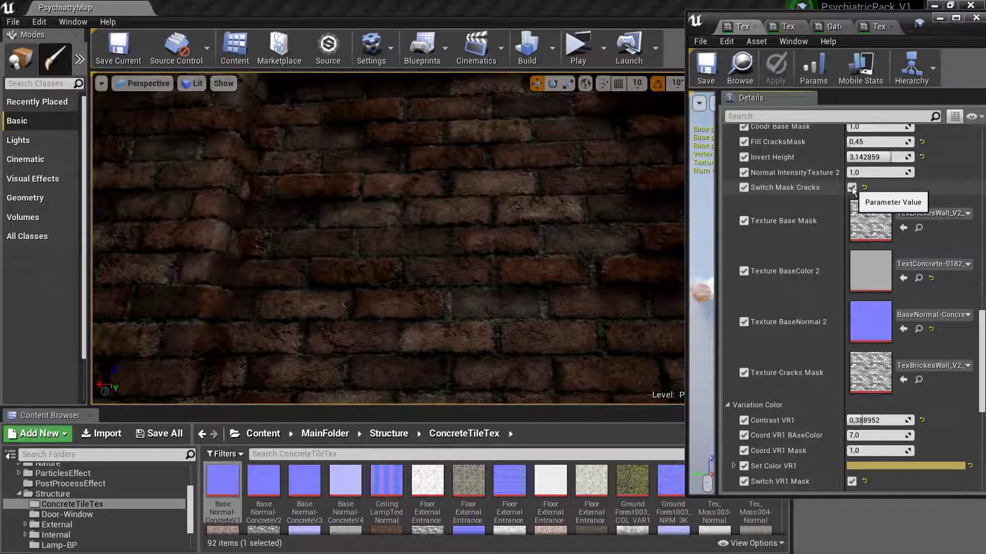
{"action": "left_click", "coordinate": [852, 187]}
Set Invert Height to -10 and Fill CracksMask to about 4.65.
{"action": "scroll", "coordinate": [874, 208], "scroll_direction": "up", "scroll_amount": 3}
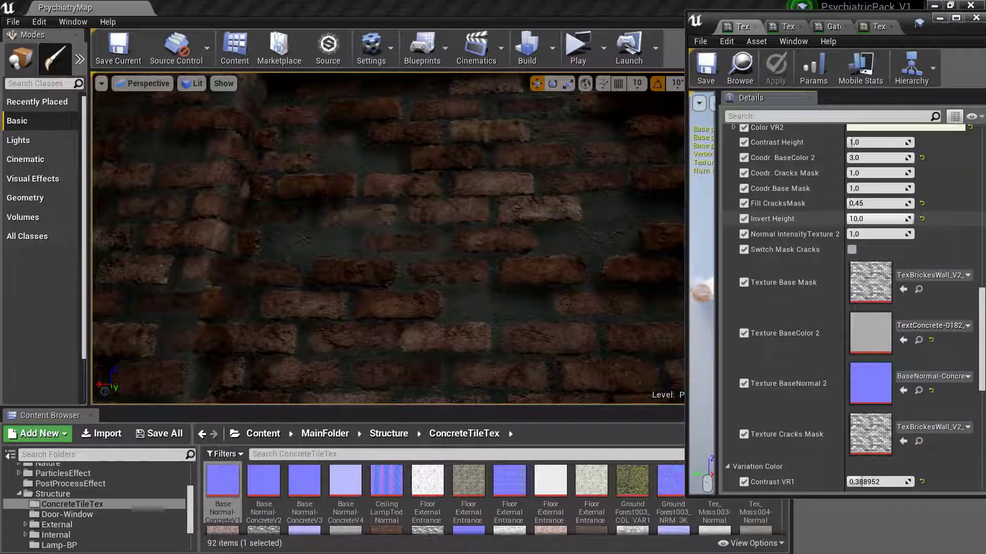
{"action": "mouse_move", "coordinate": [910, 219]}
{"action": "left_mouse_down"}
{"action": "mouse_move", "coordinate": [882, 218]}
{"action": "mouse_move", "coordinate": [901, 219]}
{"action": "left_mouse_up"}
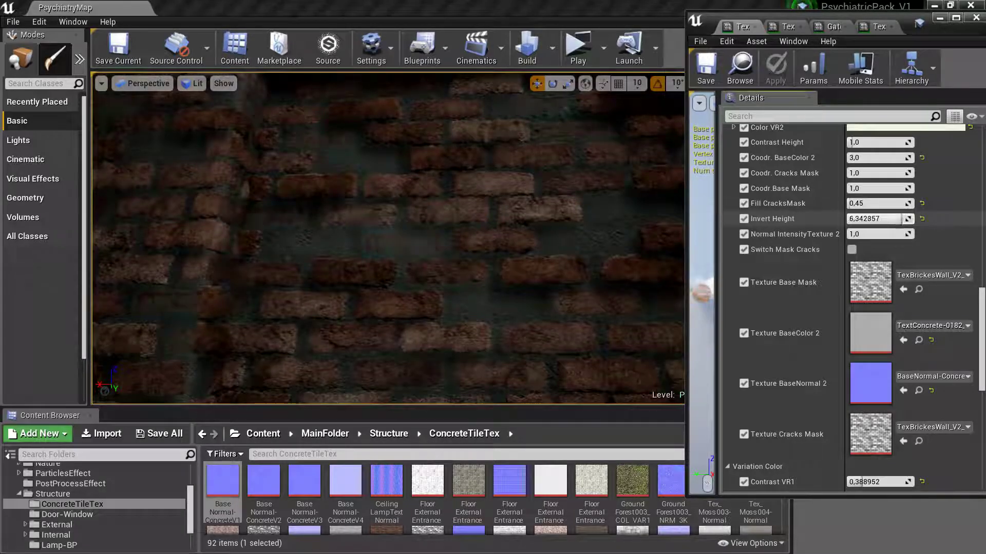
{"action": "left_click_drag", "start_coordinate": [890, 218], "coordinate": [888, 218]}
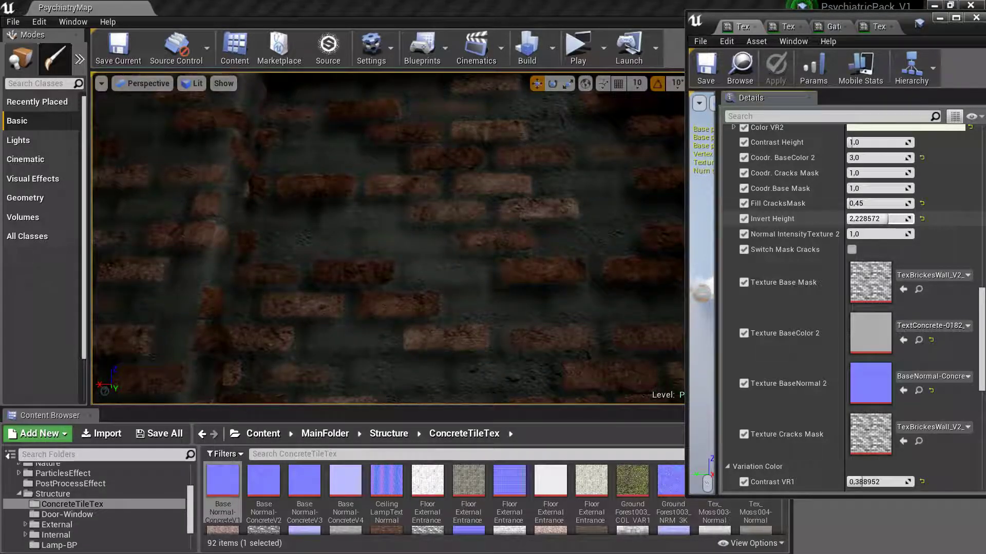
{"action": "right_click_drag", "start_coordinate": [577, 205], "coordinate": [585, 216]}
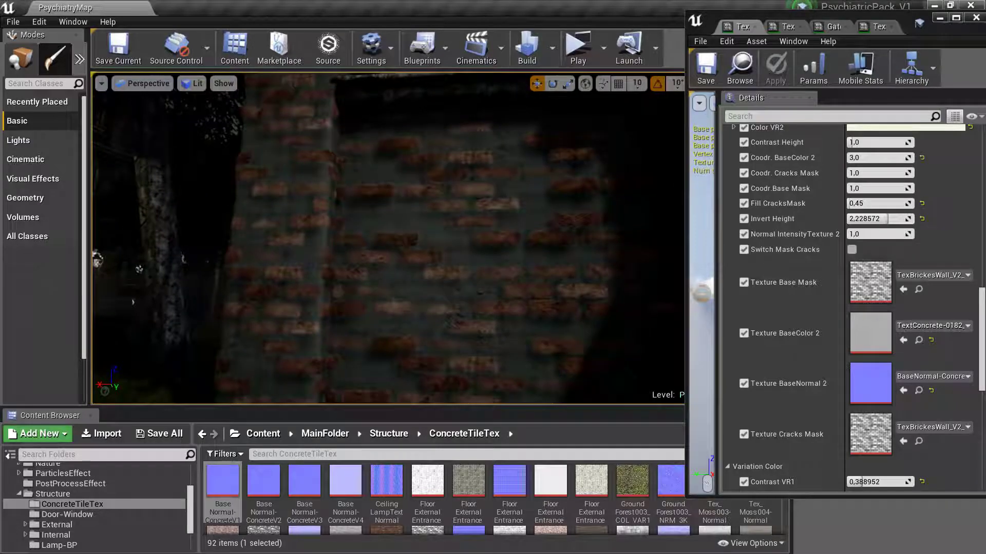
{"action": "left_click_drag", "start_coordinate": [860, 203], "coordinate": [883, 204]}
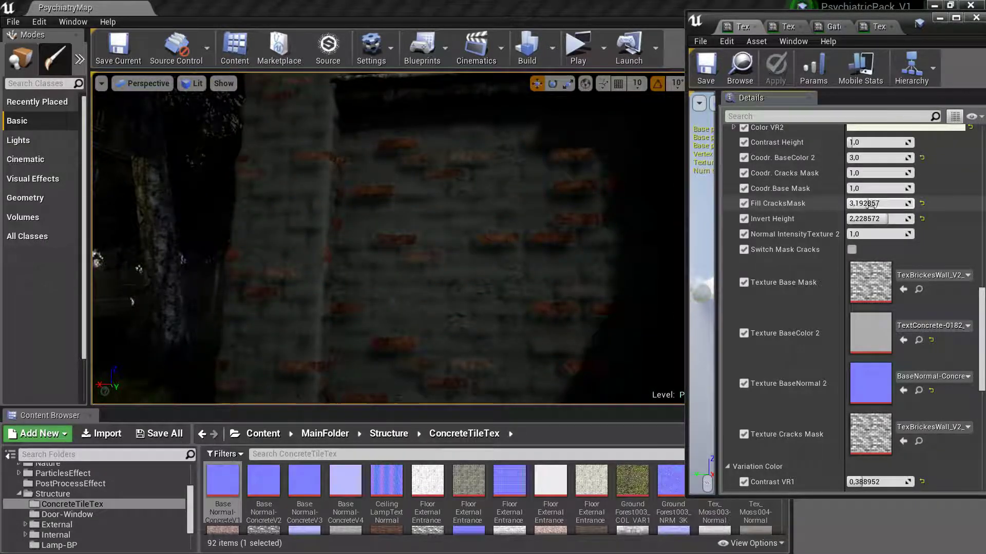
{"action": "mouse_move", "coordinate": [873, 218]}
{"action": "left_mouse_down"}
{"action": "mouse_move", "coordinate": [821, 218]}
{"action": "mouse_move", "coordinate": [878, 219]}
{"action": "mouse_move", "coordinate": [852, 219]}
{"action": "mouse_move", "coordinate": [877, 204]}
{"action": "left_mouse_up"}
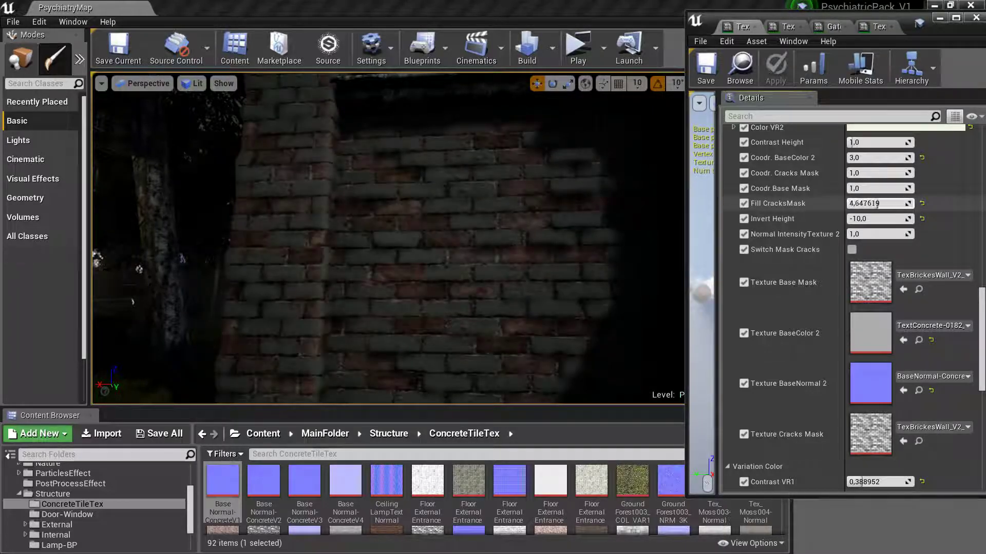
Assign TexConcrete-285 as Texture BaseColor 2.
{"action": "scroll", "coordinate": [888, 207], "scroll_direction": "up", "scroll_amount": 5}
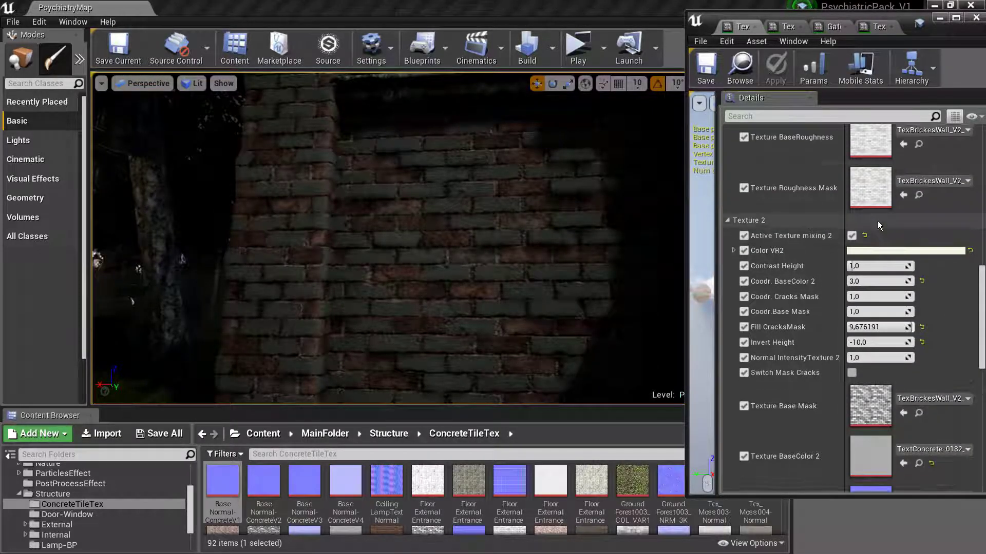
{"action": "scroll", "coordinate": [900, 264], "scroll_direction": "up", "scroll_amount": 10}
{"action": "scroll", "coordinate": [899, 269], "scroll_direction": "up", "scroll_amount": 5}
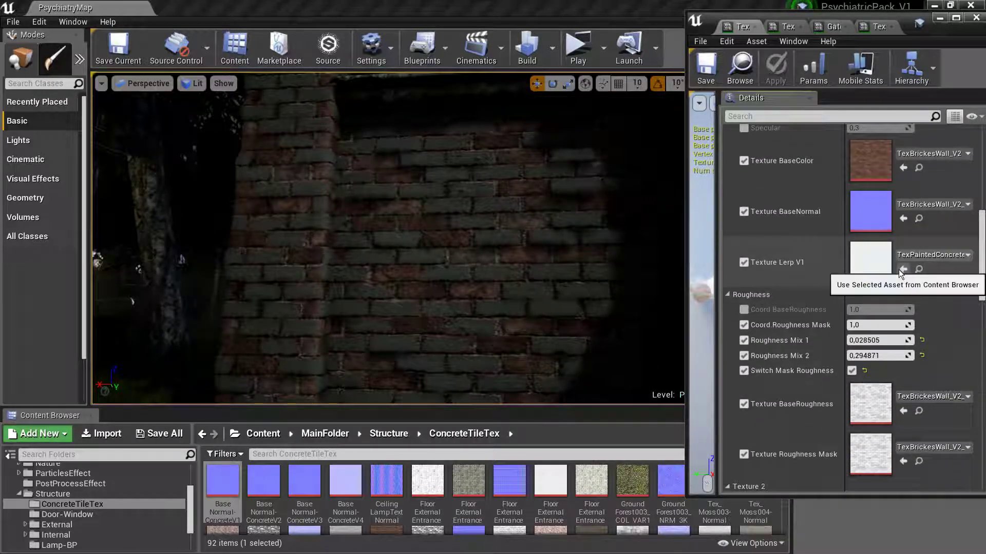
{"action": "scroll", "coordinate": [924, 282], "scroll_direction": "up", "scroll_amount": 4}
{"action": "scroll", "coordinate": [911, 409], "scroll_direction": "up", "scroll_amount": 5}
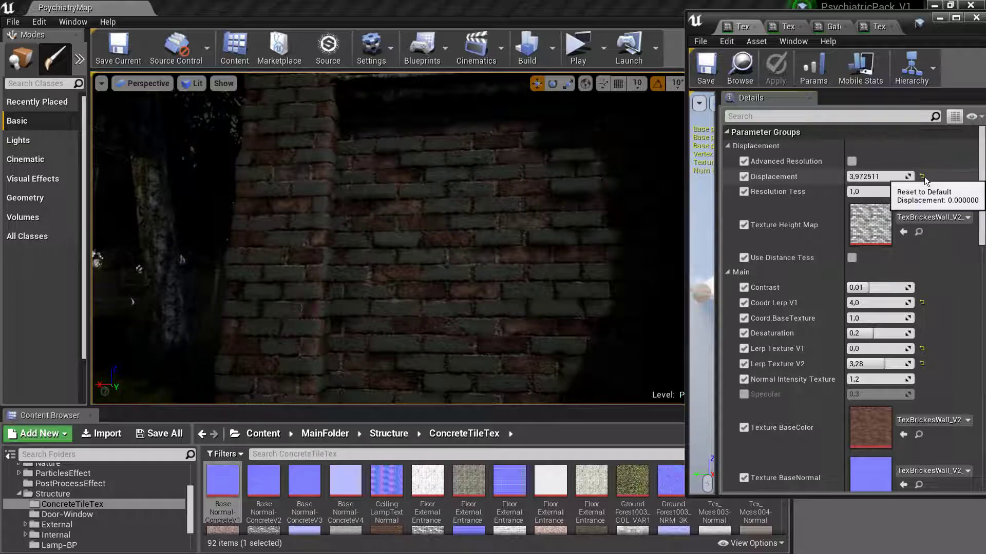
{"action": "scroll", "coordinate": [855, 285], "scroll_direction": "down", "scroll_amount": 3}
{"action": "scroll", "coordinate": [853, 283], "scroll_direction": "down", "scroll_amount": 3}
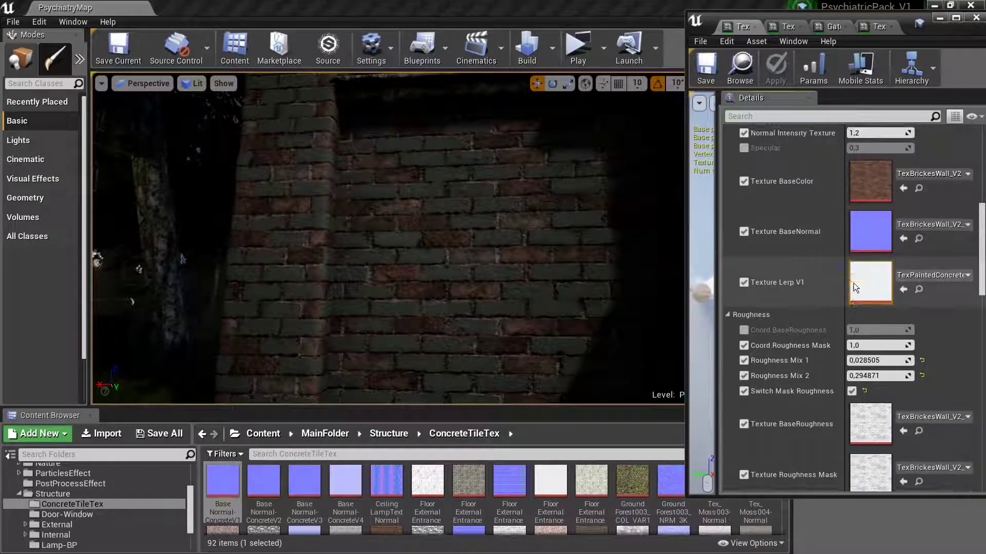
{"action": "scroll", "coordinate": [859, 288], "scroll_direction": "down", "scroll_amount": 3}
{"action": "scroll", "coordinate": [874, 303], "scroll_direction": "down", "scroll_amount": 3}
{"action": "scroll", "coordinate": [875, 304], "scroll_direction": "down", "scroll_amount": 2}
{"action": "scroll", "coordinate": [888, 324], "scroll_direction": "down", "scroll_amount": 3}
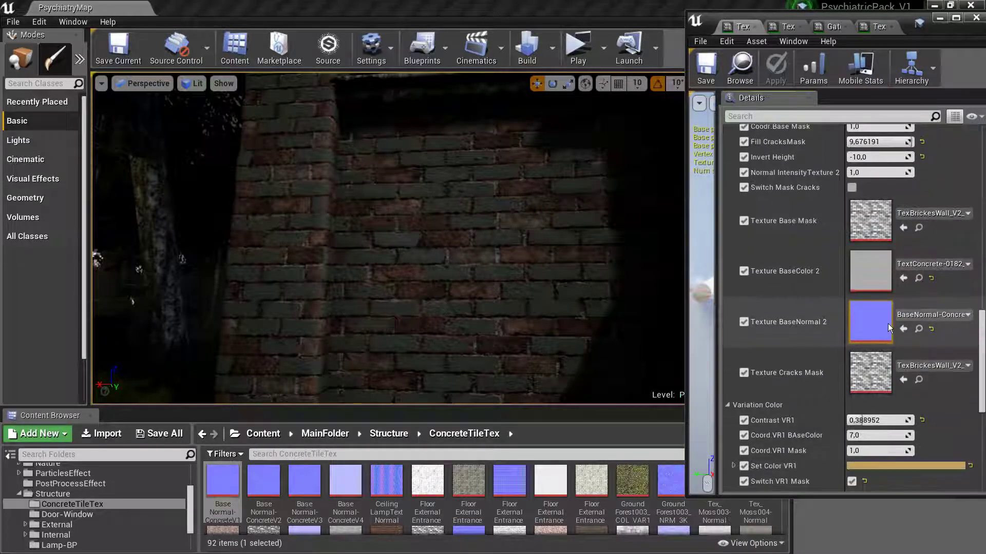
{"action": "scroll", "coordinate": [894, 333], "scroll_direction": "down", "scroll_amount": 3}
{"action": "scroll", "coordinate": [889, 334], "scroll_direction": "down", "scroll_amount": 3}
{"action": "scroll", "coordinate": [884, 332], "scroll_direction": "down", "scroll_amount": 2}
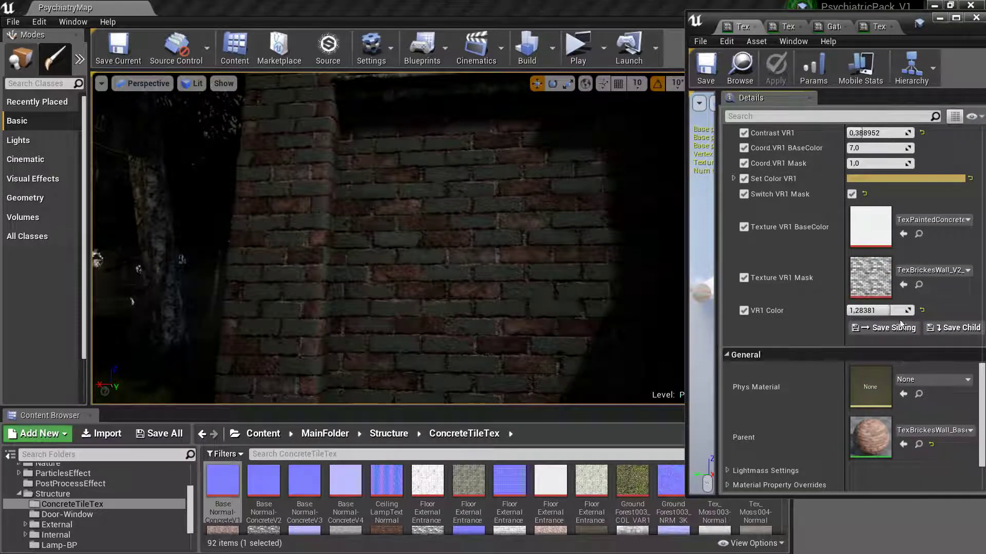
{"action": "scroll", "coordinate": [892, 321], "scroll_direction": "up", "scroll_amount": 3}
{"action": "scroll", "coordinate": [891, 321], "scroll_direction": "up", "scroll_amount": 2}
{"action": "scroll", "coordinate": [898, 277], "scroll_direction": "up", "scroll_amount": 2}
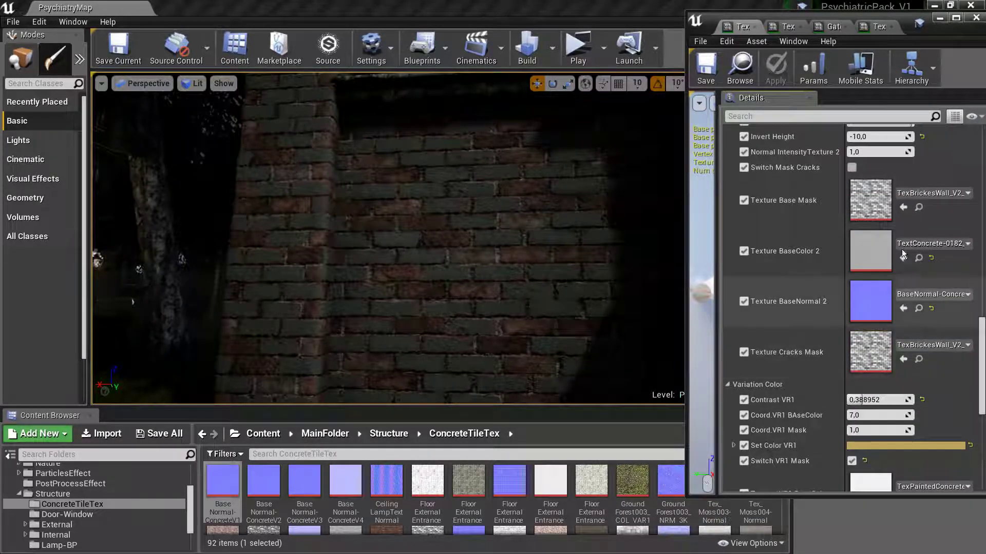
{"action": "left_click", "coordinate": [931, 257]}
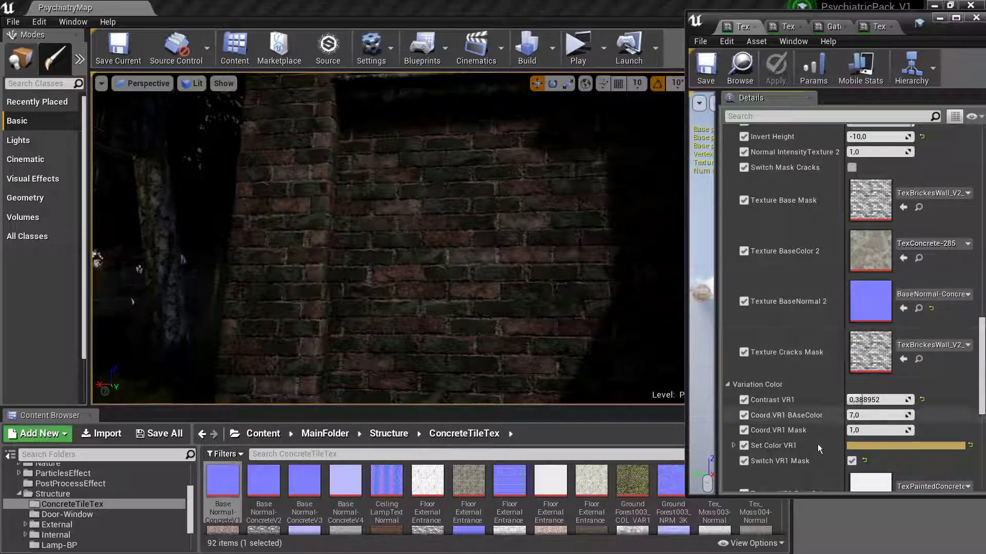
Raise Fill CracksMask to 10, keeping Contrast VR1 at 0.389.
{"action": "mouse_move", "coordinate": [882, 400]}
{"action": "left_mouse_down"}
{"action": "mouse_move", "coordinate": [851, 400]}
{"action": "mouse_move", "coordinate": [862, 400]}
{"action": "left_mouse_up"}
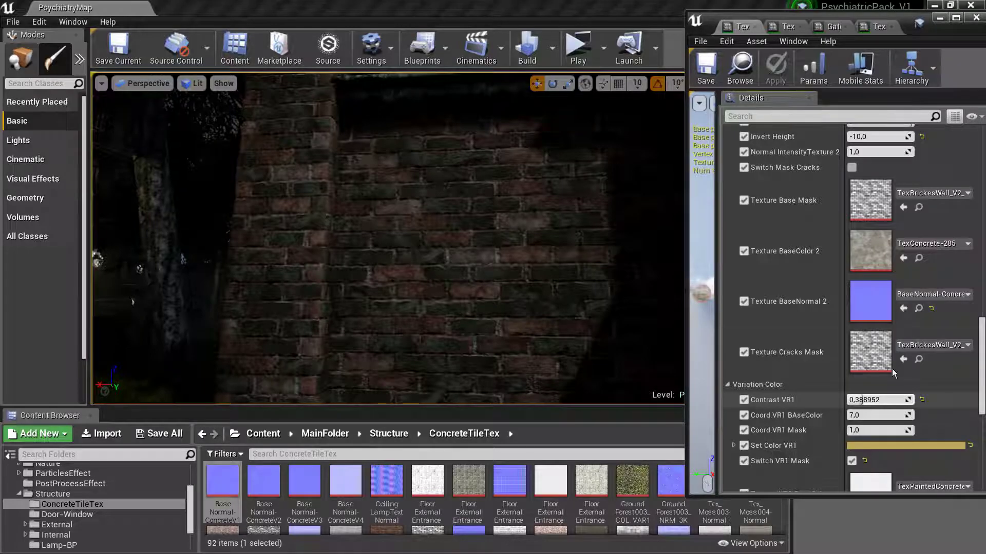
{"action": "scroll", "coordinate": [892, 368], "scroll_direction": "up", "scroll_amount": 3}
{"action": "scroll", "coordinate": [889, 332], "scroll_direction": "up", "scroll_amount": 2}
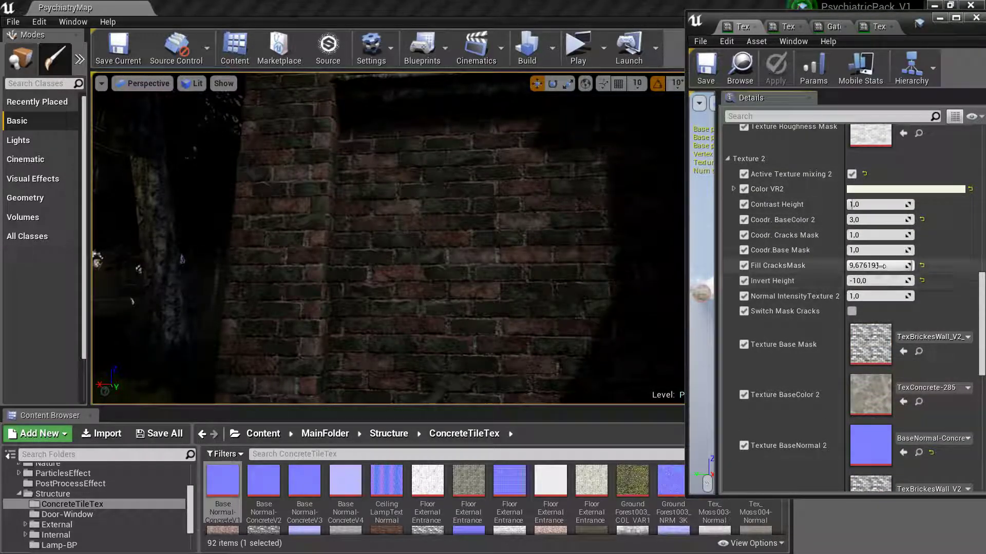
{"action": "mouse_move", "coordinate": [880, 266]}
{"action": "left_mouse_down"}
{"action": "mouse_move", "coordinate": [894, 265]}
{"action": "mouse_move", "coordinate": [852, 265]}
{"action": "left_mouse_up"}
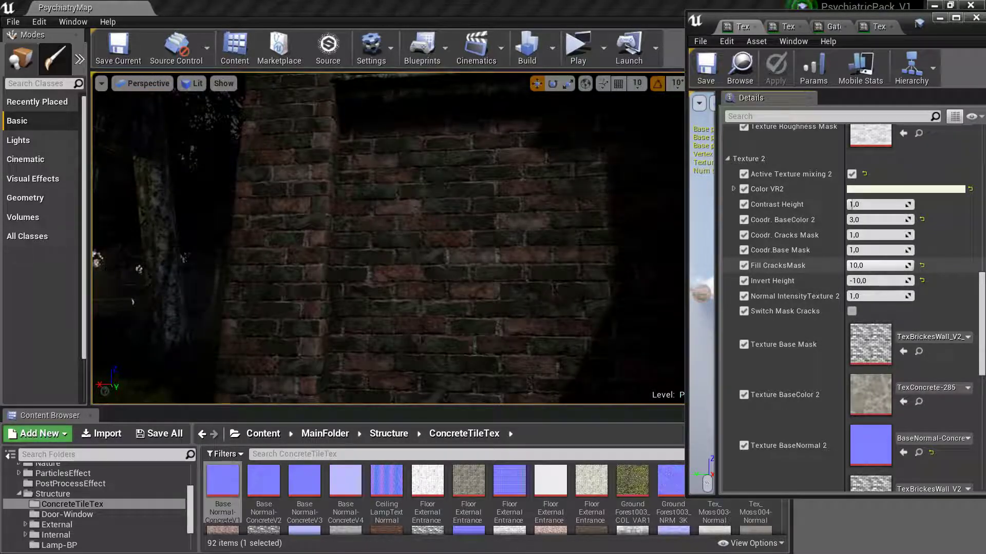
Set Invert Height to 10 and Fill CracksMask to 0.304762, viewing the bricks up close.
{"action": "left_click_drag", "start_coordinate": [853, 281], "coordinate": [905, 281]}
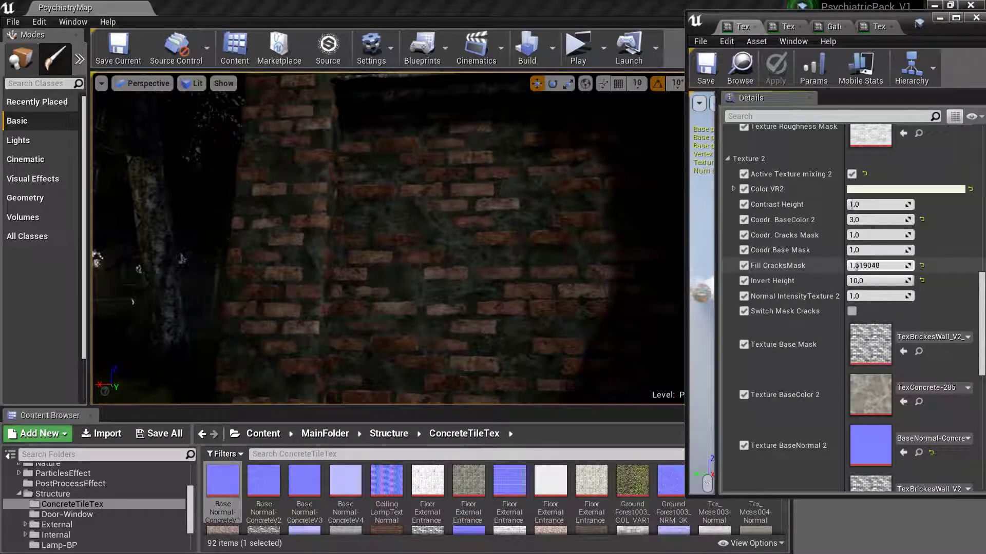
{"action": "left_click_drag", "start_coordinate": [857, 266], "coordinate": [850, 267]}
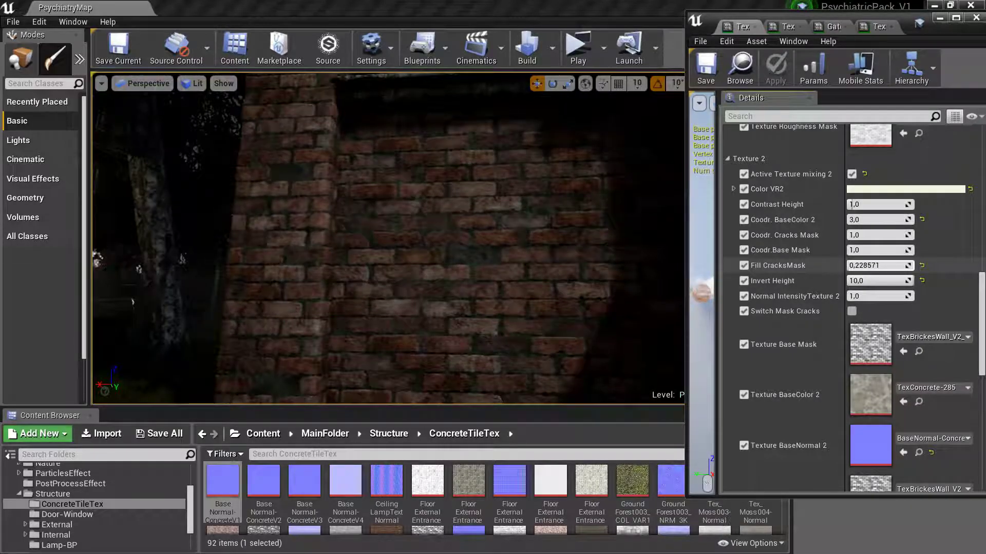
{"action": "left_click_drag", "start_coordinate": [599, 225], "coordinate": [569, 177]}
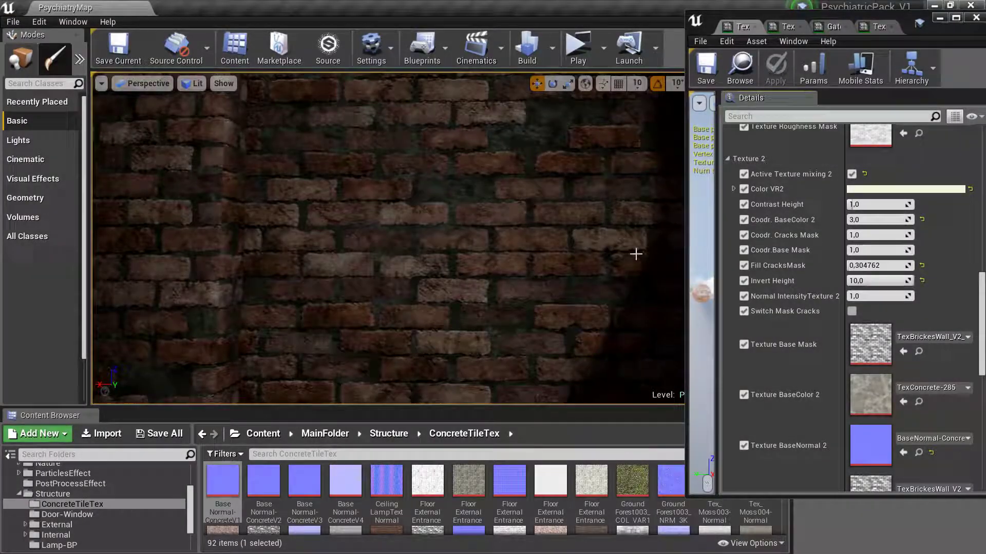
{"action": "right_click_drag", "start_coordinate": [636, 254], "coordinate": [722, 267]}
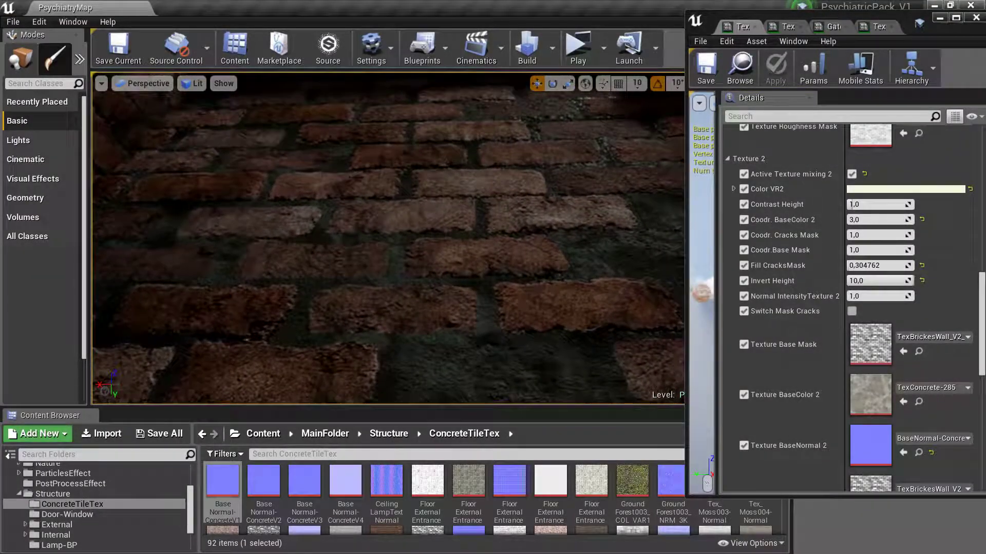
Set Displacement to about 3.45, Lerp Texture V2 to 4.62 and Lerp Texture V1 to -3.98.
{"action": "scroll", "coordinate": [877, 277], "scroll_direction": "up", "scroll_amount": 3}
{"action": "scroll", "coordinate": [876, 276], "scroll_direction": "up", "scroll_amount": 3}
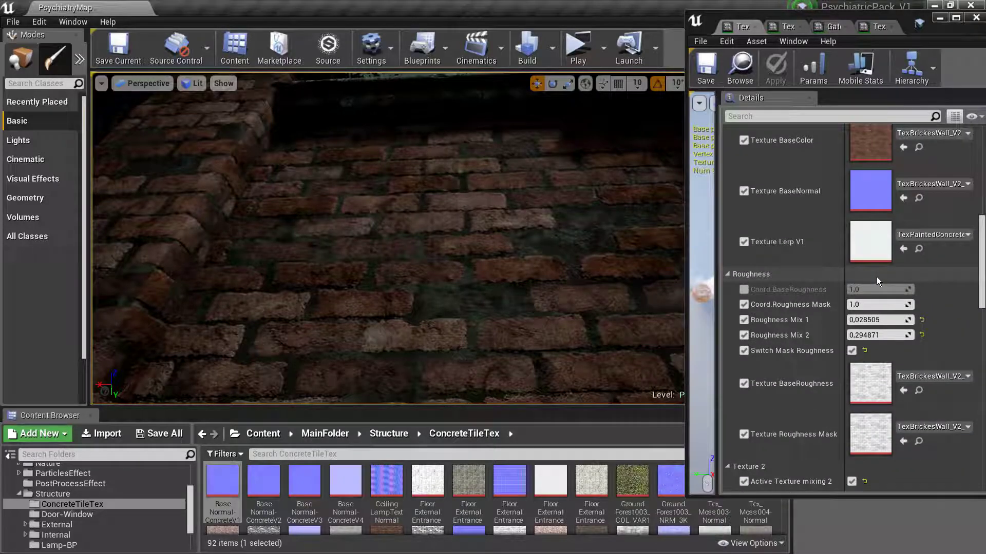
{"action": "scroll", "coordinate": [881, 295], "scroll_direction": "up", "scroll_amount": 3}
{"action": "scroll", "coordinate": [880, 295], "scroll_direction": "up", "scroll_amount": 3}
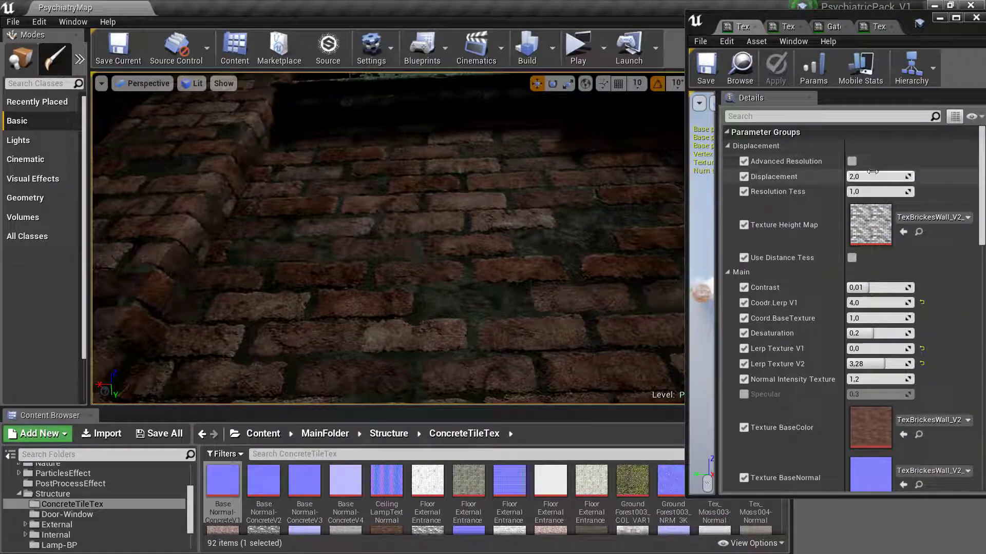
{"action": "left_click_drag", "start_coordinate": [873, 176], "coordinate": [896, 177]}
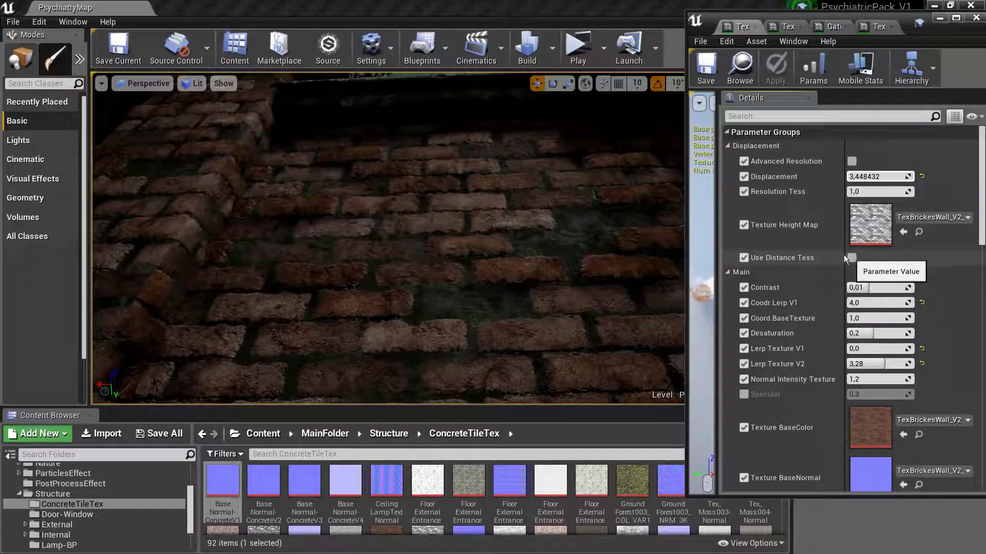
{"action": "scroll", "coordinate": [760, 288], "scroll_direction": "down", "scroll_amount": 2}
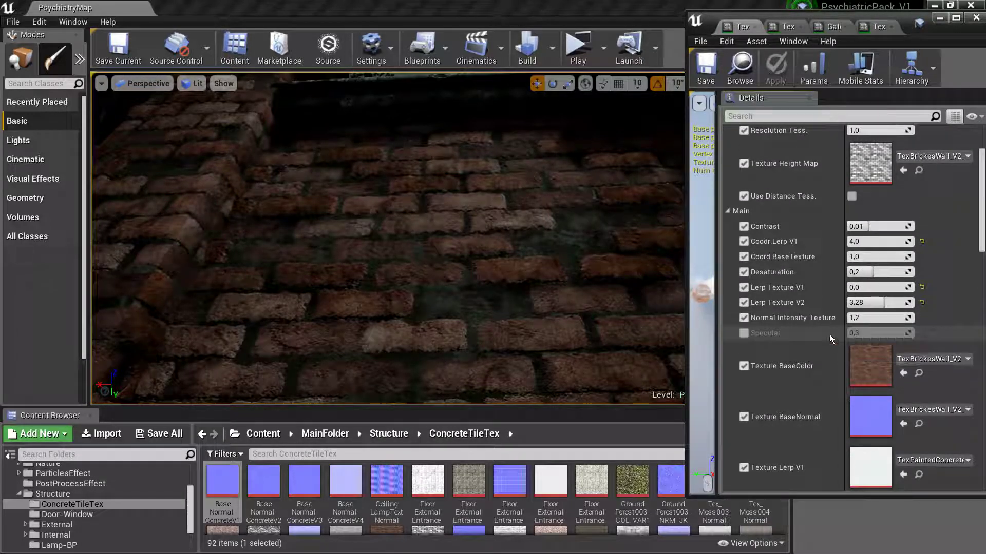
{"action": "left_click_drag", "start_coordinate": [873, 302], "coordinate": [896, 303]}
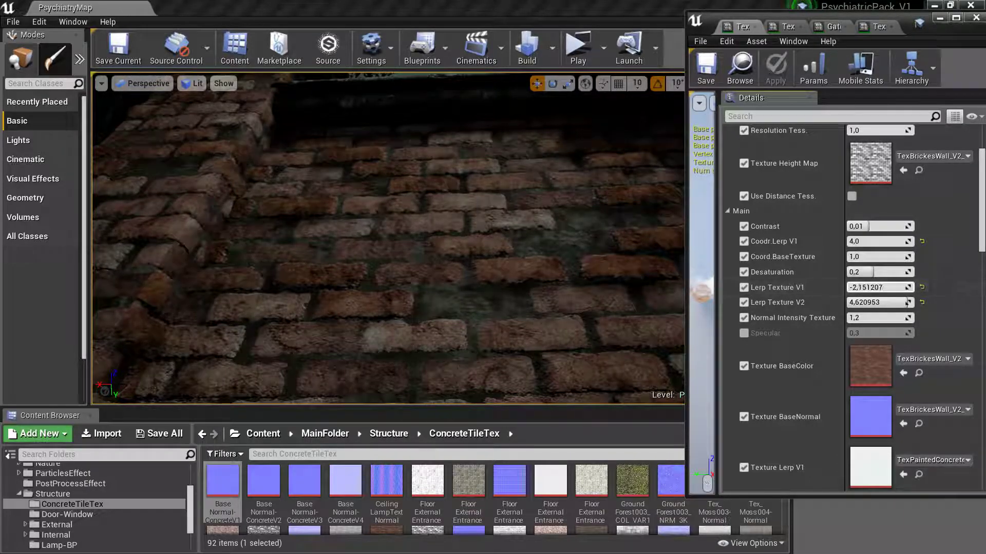
{"action": "mouse_move", "coordinate": [878, 287]}
{"action": "left_mouse_down"}
{"action": "mouse_move", "coordinate": [868, 287]}
{"action": "mouse_move", "coordinate": [883, 287]}
{"action": "left_mouse_up"}
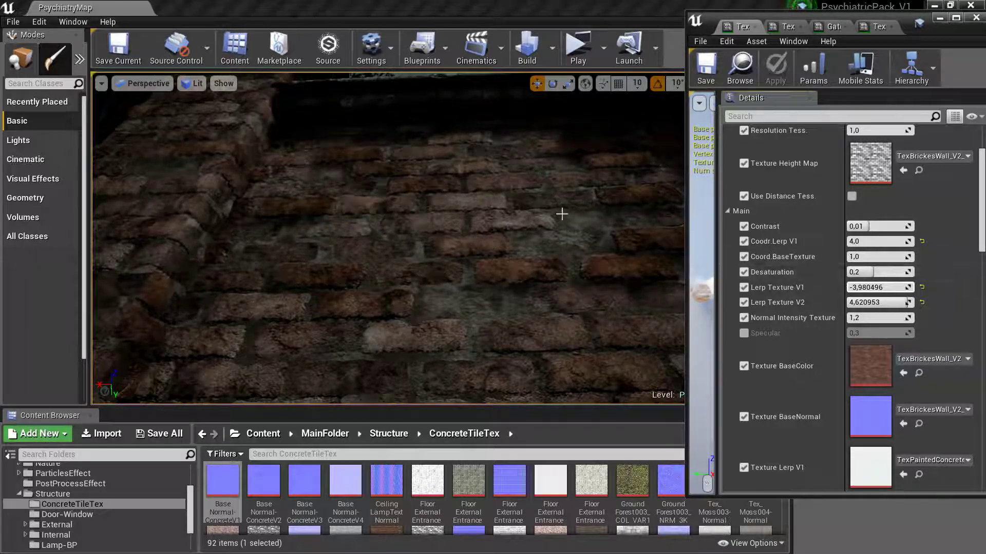
{"action": "right_click_drag", "start_coordinate": [561, 214], "coordinate": [563, 163]}
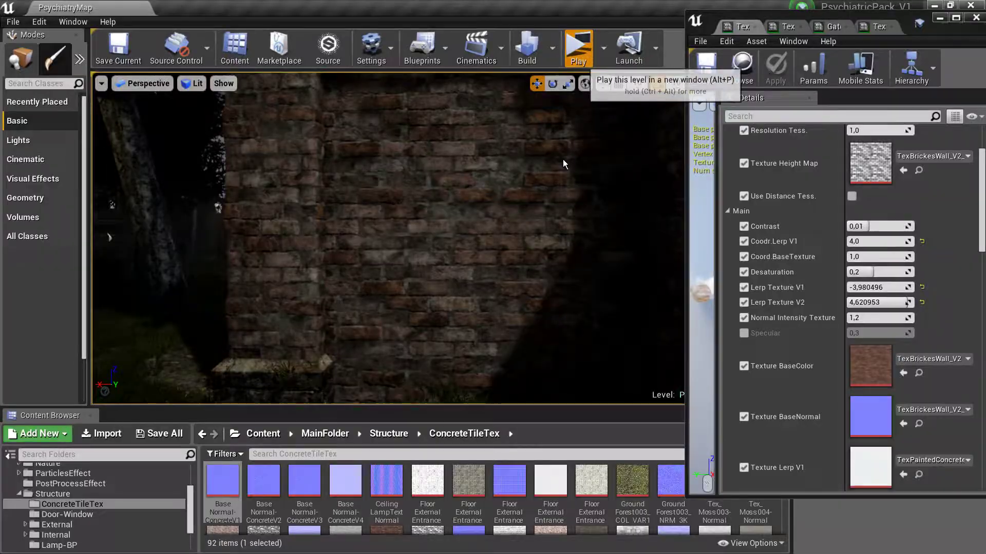
Preview the level with Alt+P, then make TexCobblestone-V1 the Texture BaseColor.
{"action": "key", "text": "alt+p"}
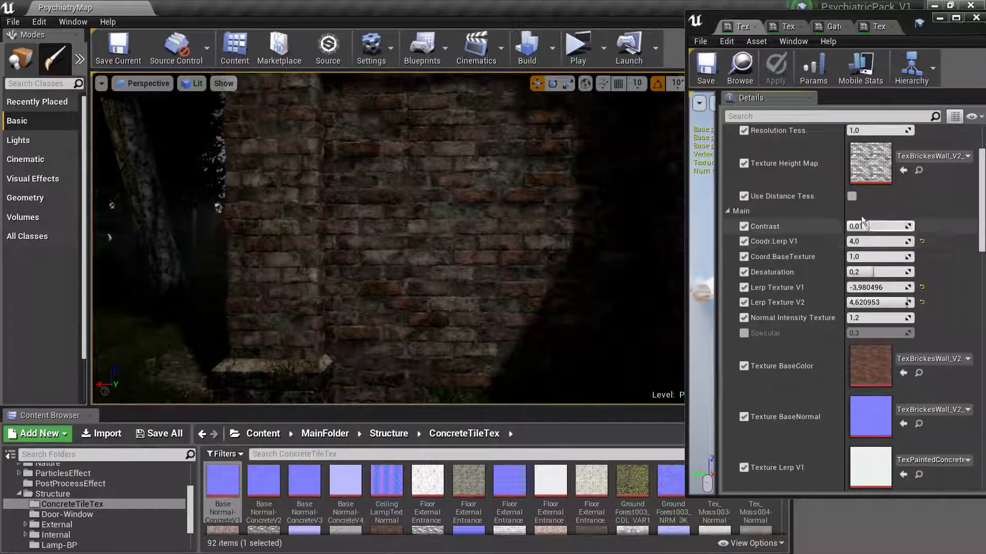
{"action": "scroll", "coordinate": [869, 356], "scroll_direction": "down", "scroll_amount": 2}
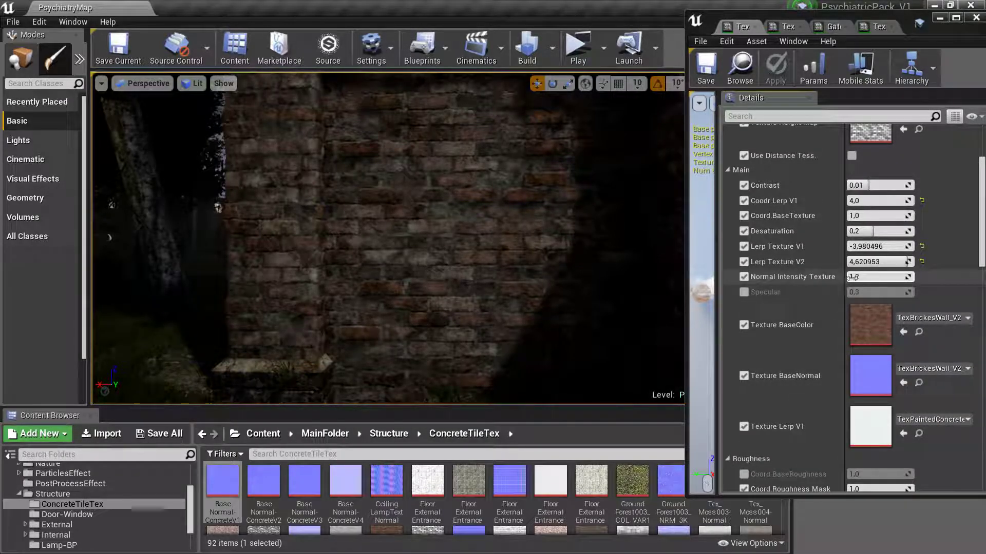
{"action": "scroll", "coordinate": [869, 319], "scroll_direction": "down", "scroll_amount": 6}
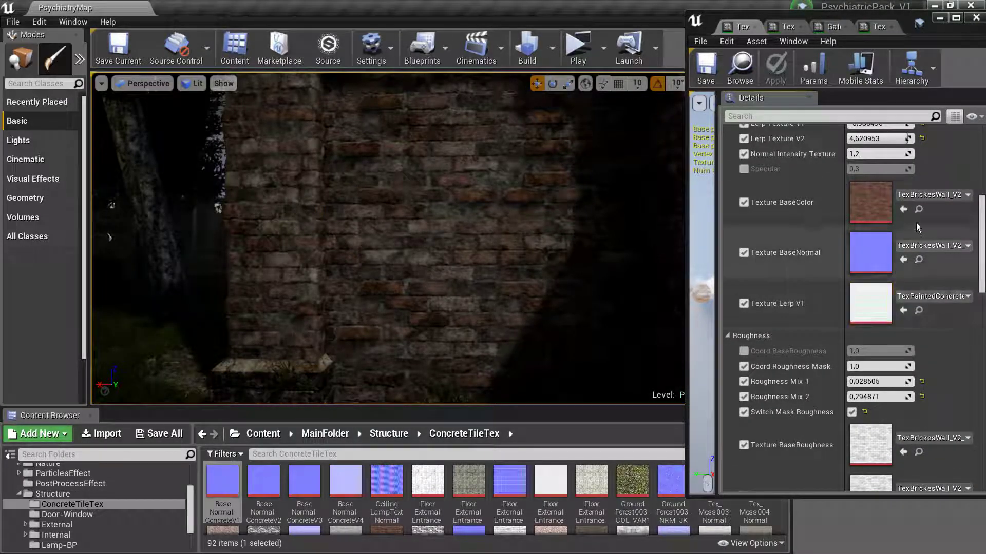
{"action": "left_click", "coordinate": [918, 209]}
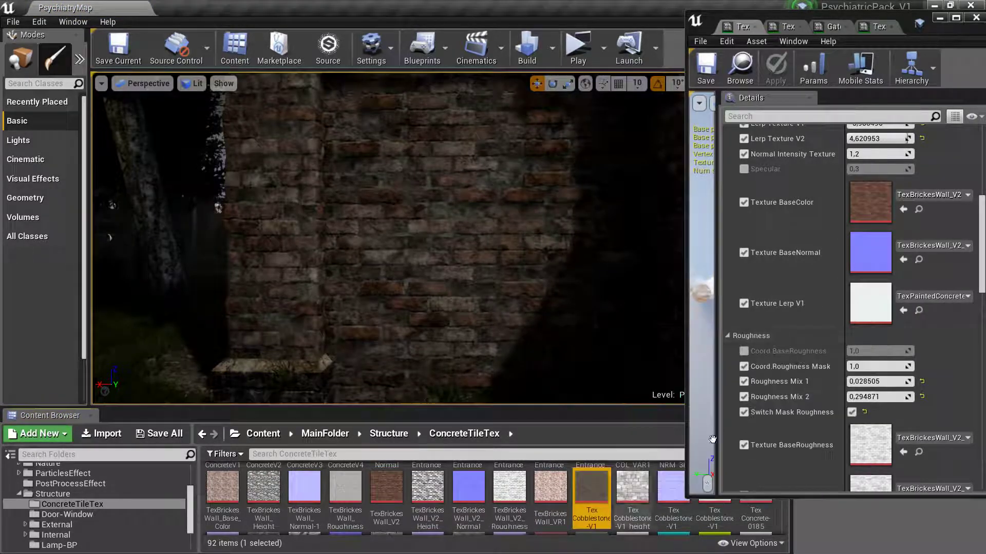
{"action": "left_click", "coordinate": [900, 212]}
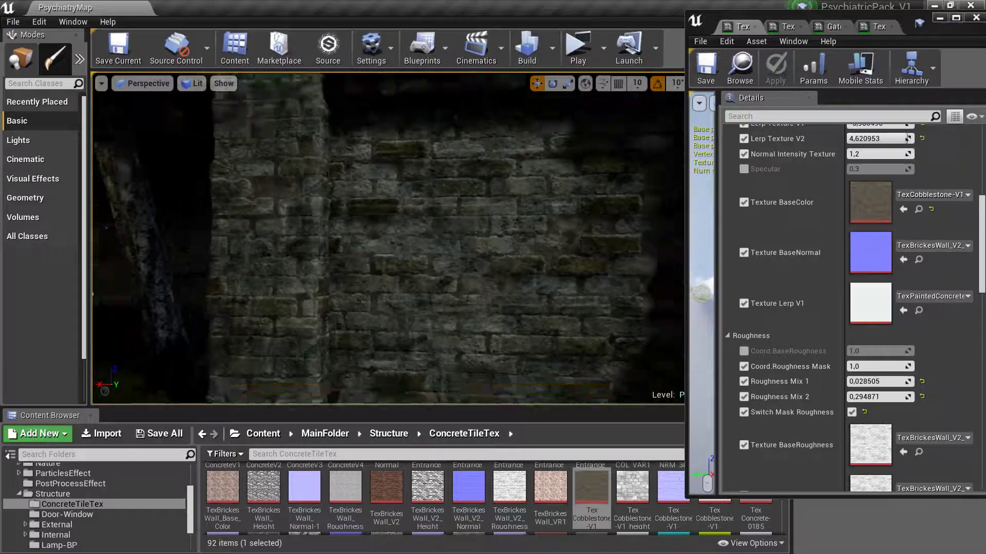
Assign TexConcrete-0210 as Texture BaseColor 2.
{"action": "scroll", "coordinate": [853, 316], "scroll_direction": "down", "scroll_amount": 4}
{"action": "scroll", "coordinate": [854, 317], "scroll_direction": "down", "scroll_amount": 5}
{"action": "scroll", "coordinate": [853, 317], "scroll_direction": "down", "scroll_amount": 4}
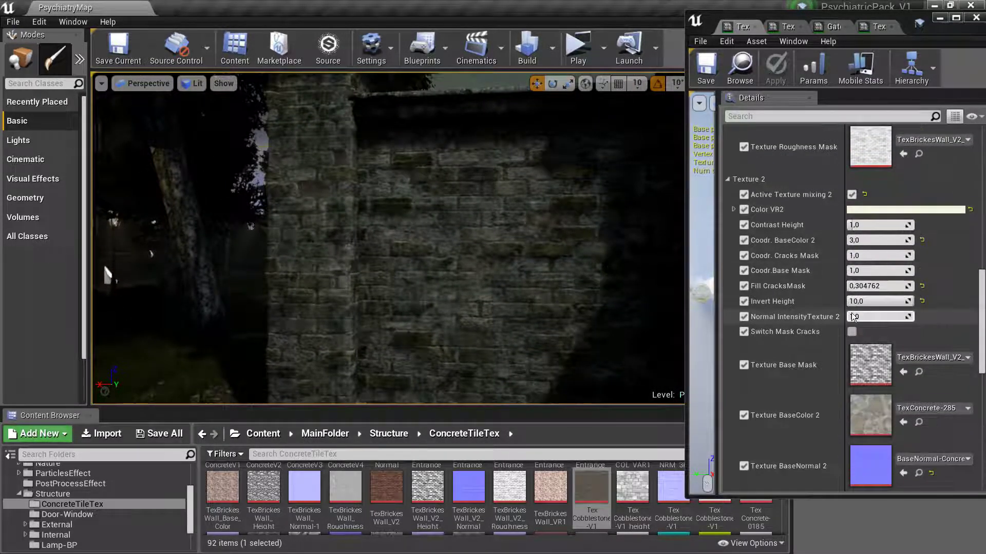
{"action": "scroll", "coordinate": [853, 316], "scroll_direction": "down", "scroll_amount": 4}
{"action": "left_click", "coordinate": [918, 319]}
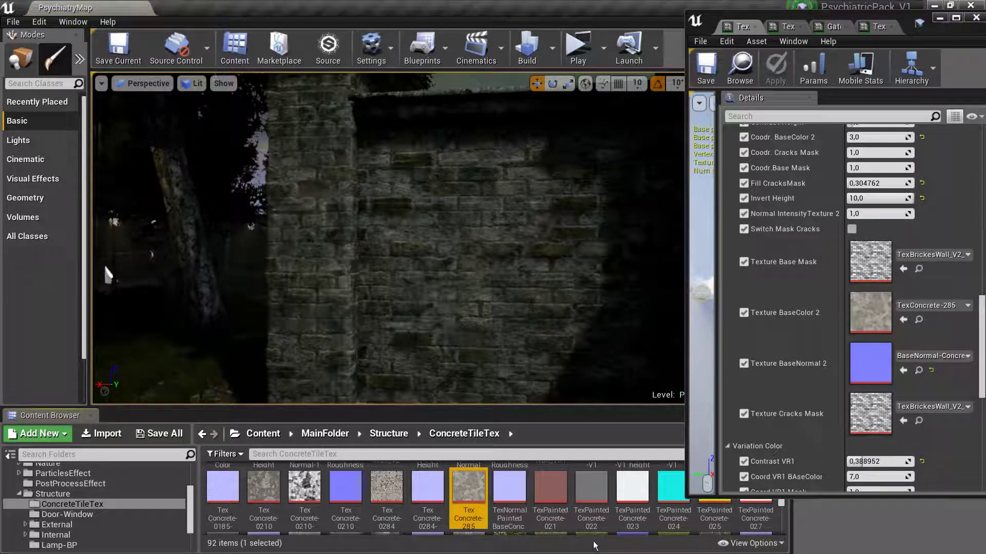
{"action": "left_click", "coordinate": [263, 486]}
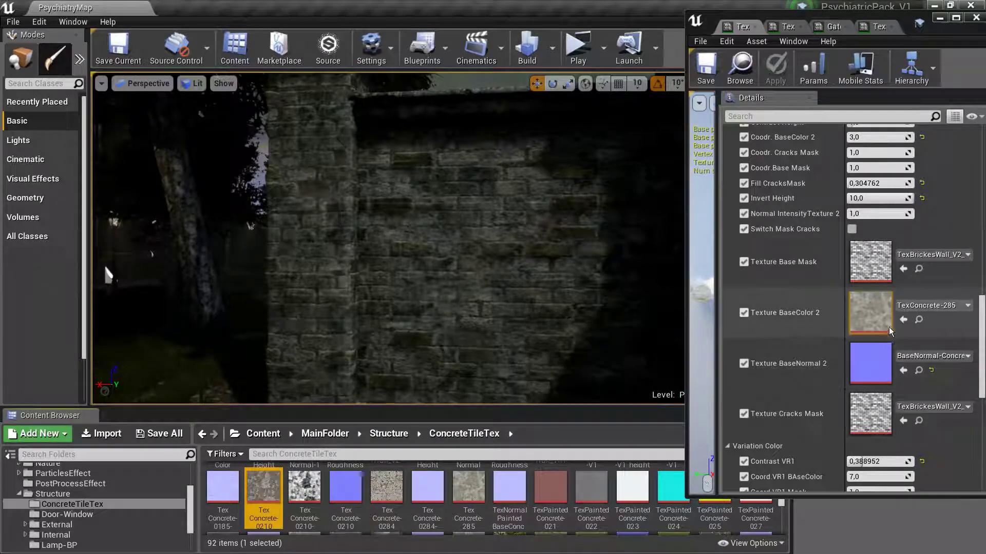
{"action": "left_click", "coordinate": [904, 320]}
Set Fill CracksMask to 1.6, lower it to about 0.457, and enable Switch Mask Cracks.
{"action": "scroll", "coordinate": [869, 361], "scroll_direction": "up", "scroll_amount": 1}
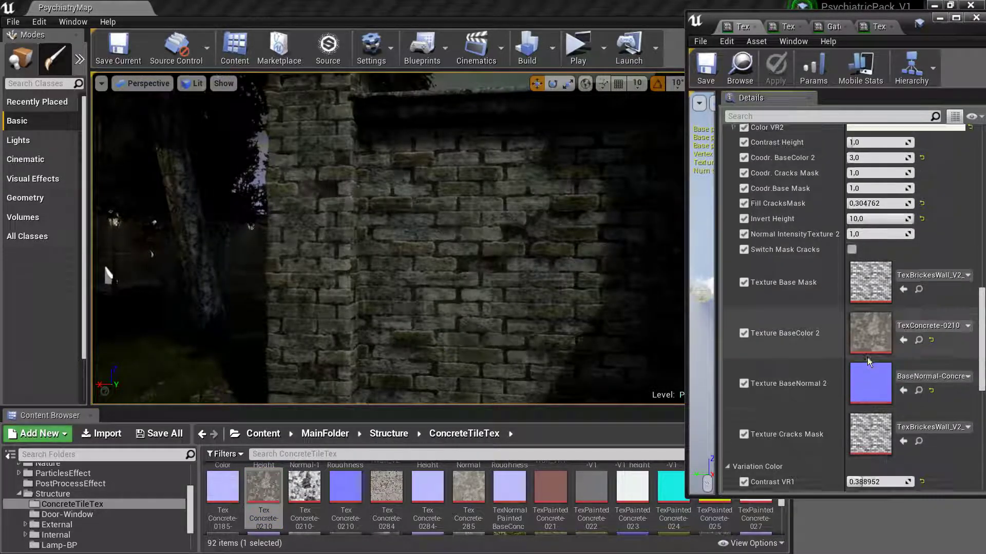
{"action": "scroll", "coordinate": [869, 360], "scroll_direction": "up", "scroll_amount": 1}
{"action": "left_click", "coordinate": [856, 224]}
{"action": "type", "text": "1,6"}
{"action": "key", "text": "Return"}
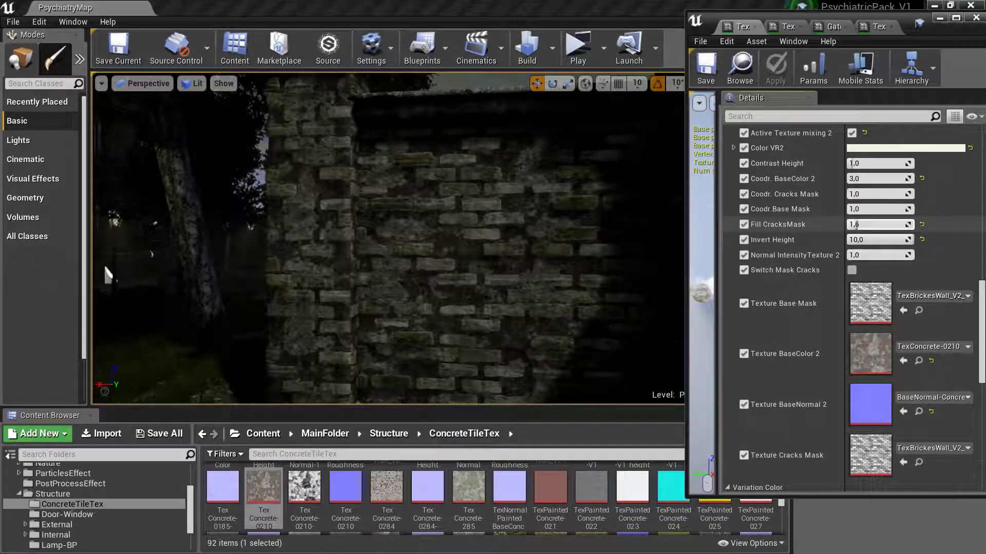
{"action": "mouse_move", "coordinate": [857, 224]}
{"action": "left_mouse_down"}
{"action": "mouse_move", "coordinate": [837, 224]}
{"action": "mouse_move", "coordinate": [873, 225]}
{"action": "mouse_move", "coordinate": [832, 240]}
{"action": "mouse_move", "coordinate": [904, 240]}
{"action": "mouse_move", "coordinate": [832, 239]}
{"action": "mouse_move", "coordinate": [842, 224]}
{"action": "mouse_move", "coordinate": [904, 225]}
{"action": "mouse_move", "coordinate": [907, 240]}
{"action": "mouse_move", "coordinate": [865, 225]}
{"action": "mouse_move", "coordinate": [715, 230]}
{"action": "left_mouse_up"}
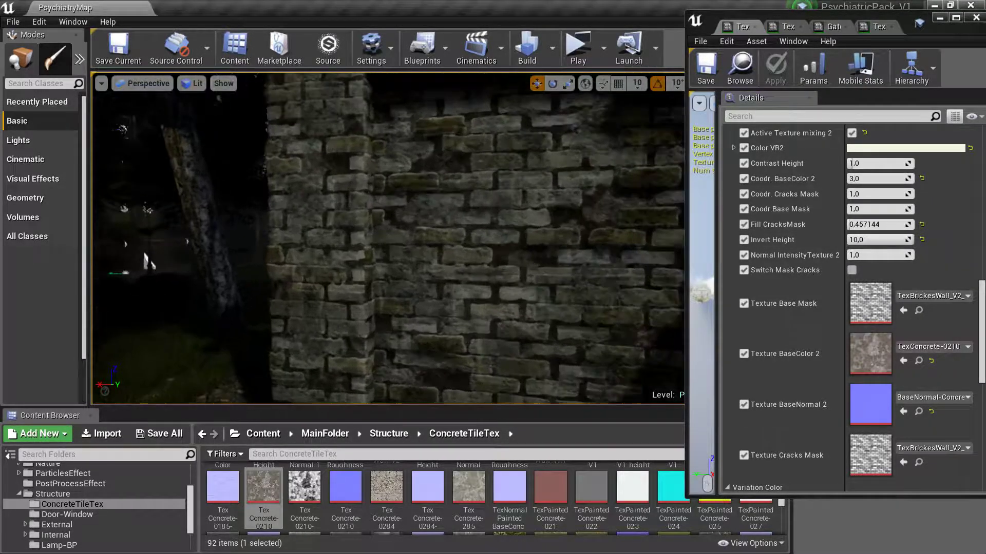
{"action": "left_click_drag", "start_coordinate": [642, 231], "coordinate": [642, 205]}
{"action": "left_click_drag", "start_coordinate": [550, 220], "coordinate": [550, 206]}
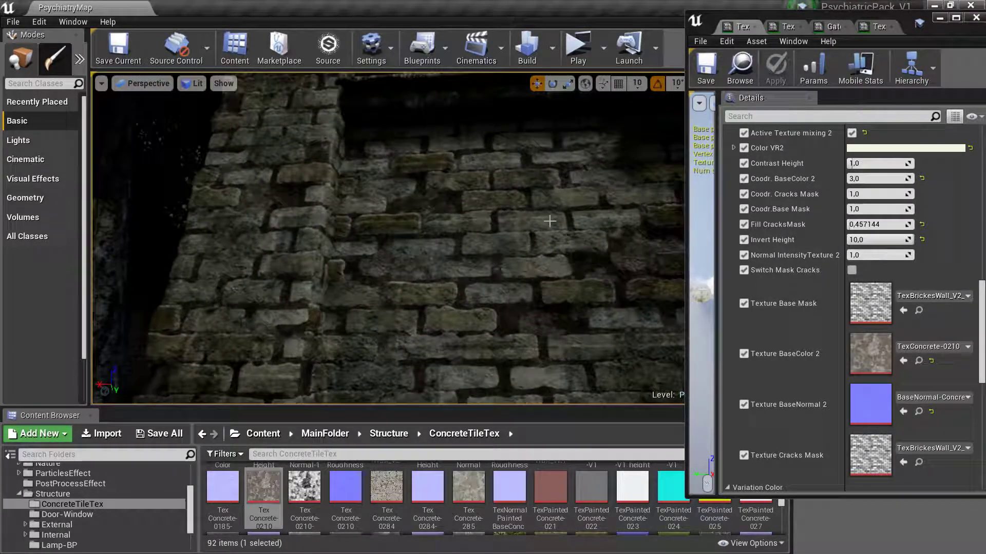
{"action": "left_click", "coordinate": [852, 269]}
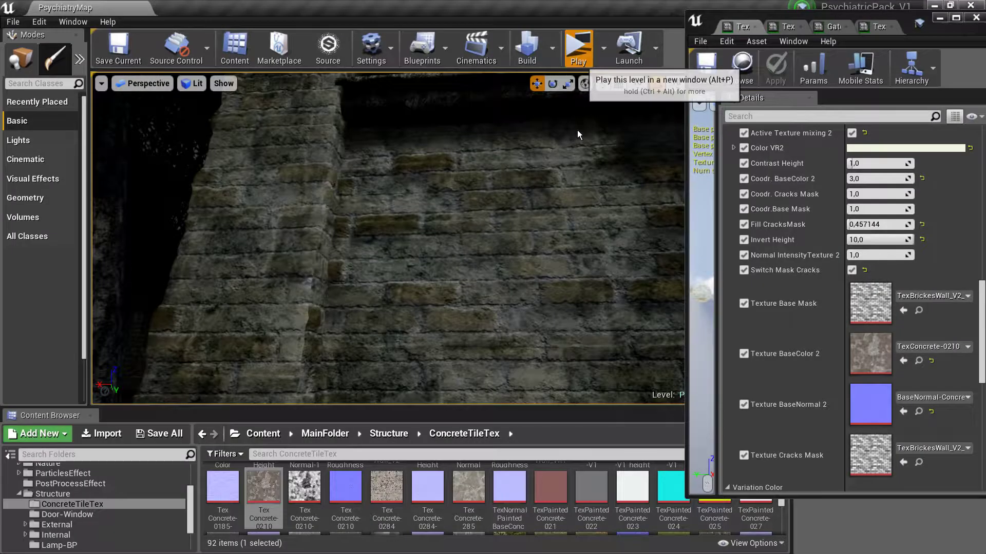
Play the level and walk up to the brick wall to check it in game.
{"action": "left_click", "coordinate": [577, 51]}
{"action": "key", "text": "w"}
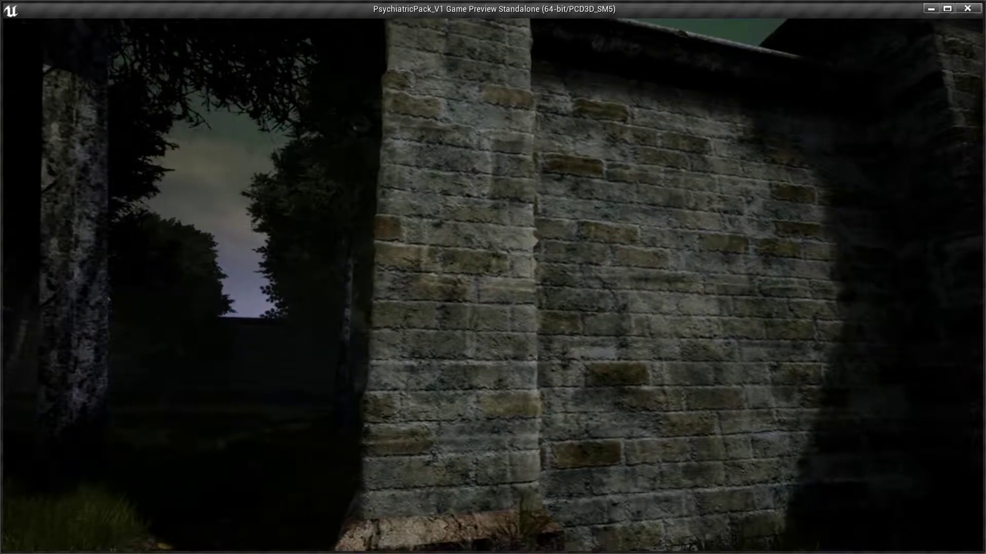
{"action": "key", "text": "Escape"}
{"action": "scroll", "coordinate": [930, 329], "scroll_direction": "down", "scroll_amount": 3}
{"action": "scroll", "coordinate": [922, 330], "scroll_direction": "up", "scroll_amount": 5}
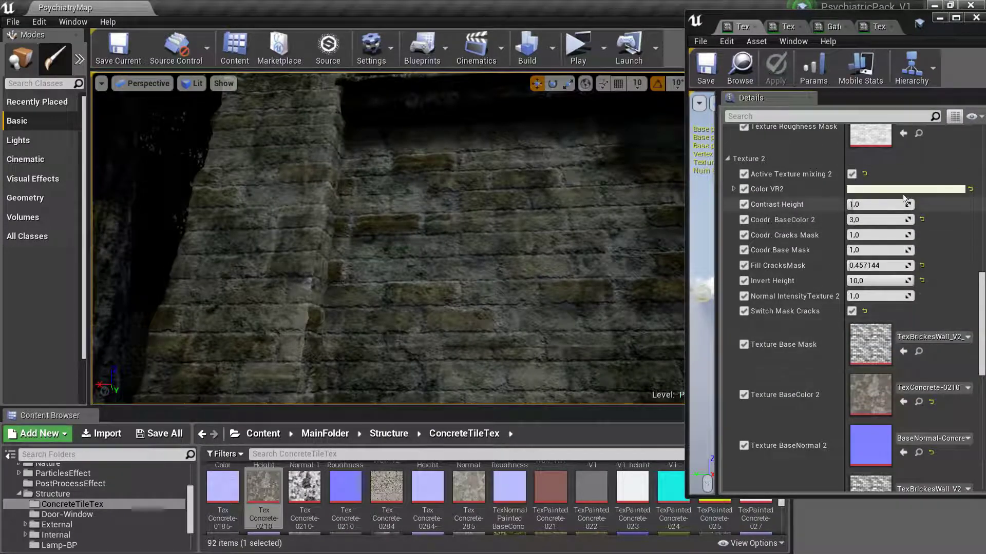
Tint Color VR2 a peach-orange.
{"action": "left_click", "coordinate": [894, 189]}
{"action": "left_click_drag", "start_coordinate": [724, 305], "coordinate": [723, 313]}
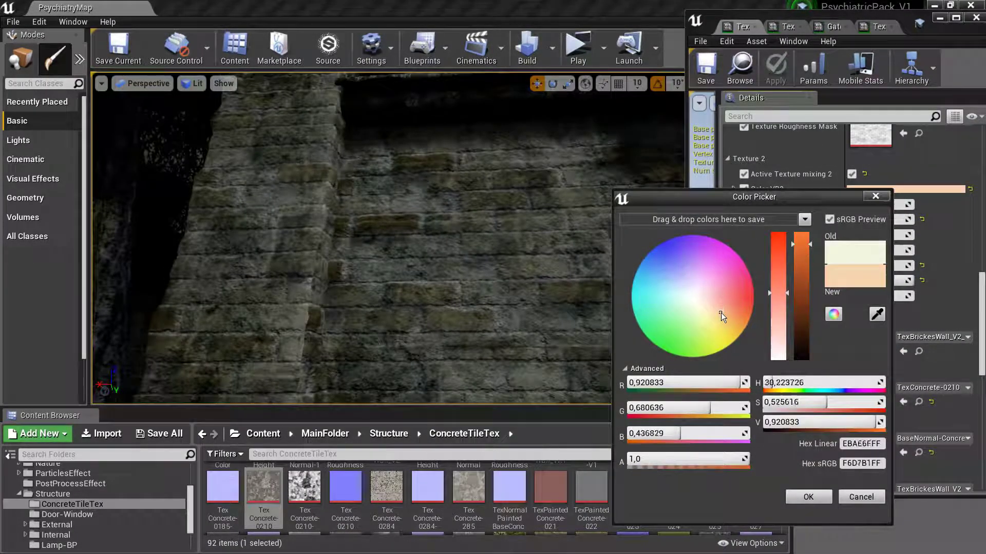
{"action": "left_click", "coordinate": [828, 497]}
Tint Set Color VR1 reddish-orange (sRGB BE7955).
{"action": "scroll", "coordinate": [885, 317], "scroll_direction": "down", "scroll_amount": 2}
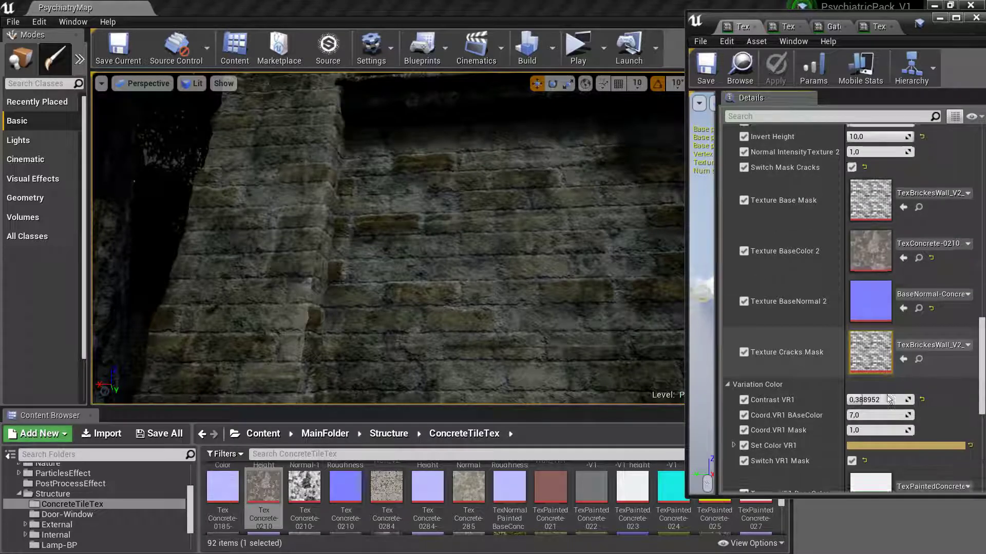
{"action": "scroll", "coordinate": [882, 359], "scroll_direction": "down", "scroll_amount": 3}
{"action": "left_click", "coordinate": [872, 366]}
{"action": "left_click_drag", "start_coordinate": [725, 328], "coordinate": [727, 330]}
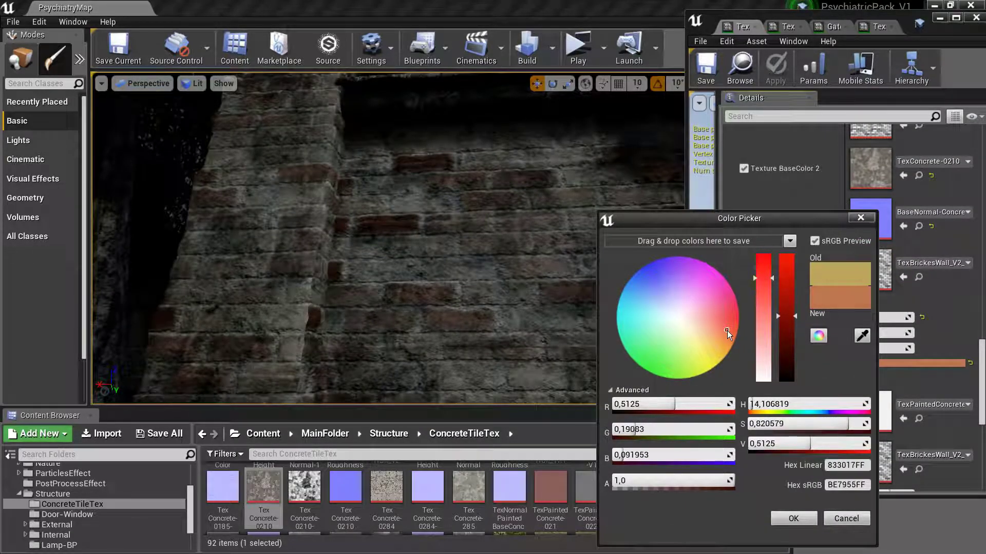
{"action": "left_click_drag", "start_coordinate": [202, 91], "coordinate": [202, 134]}
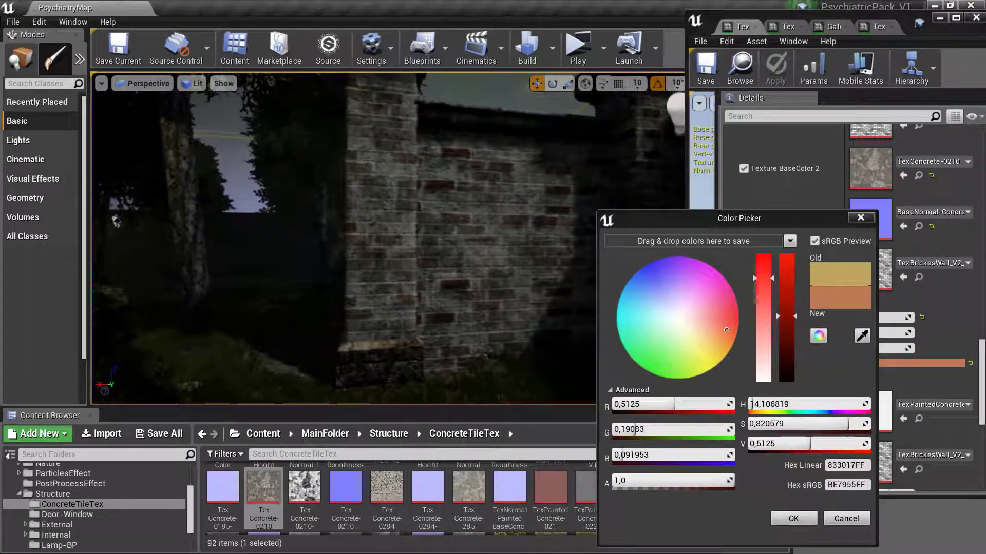
{"action": "left_click", "coordinate": [794, 520]}
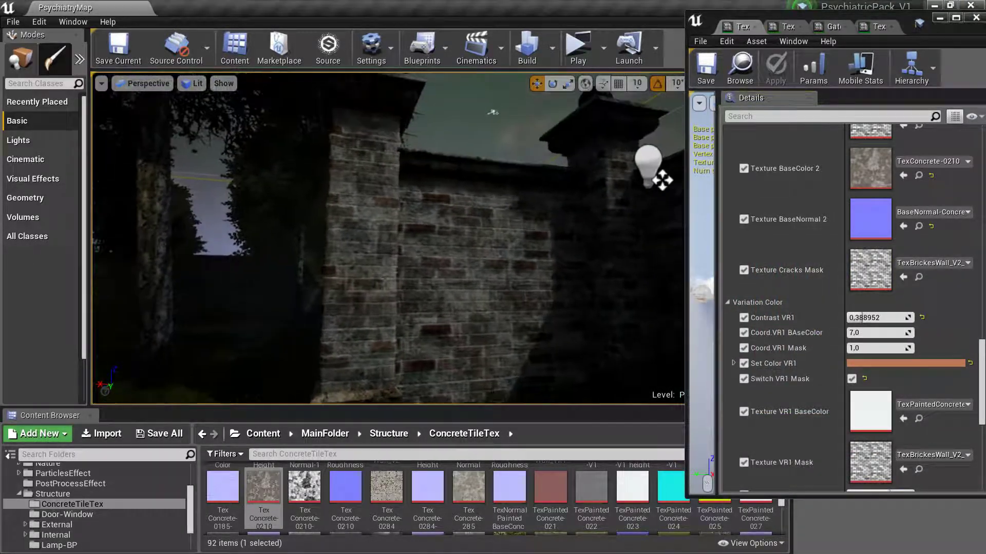
{"action": "scroll", "coordinate": [388, 239], "scroll_direction": "down", "scroll_amount": 3}
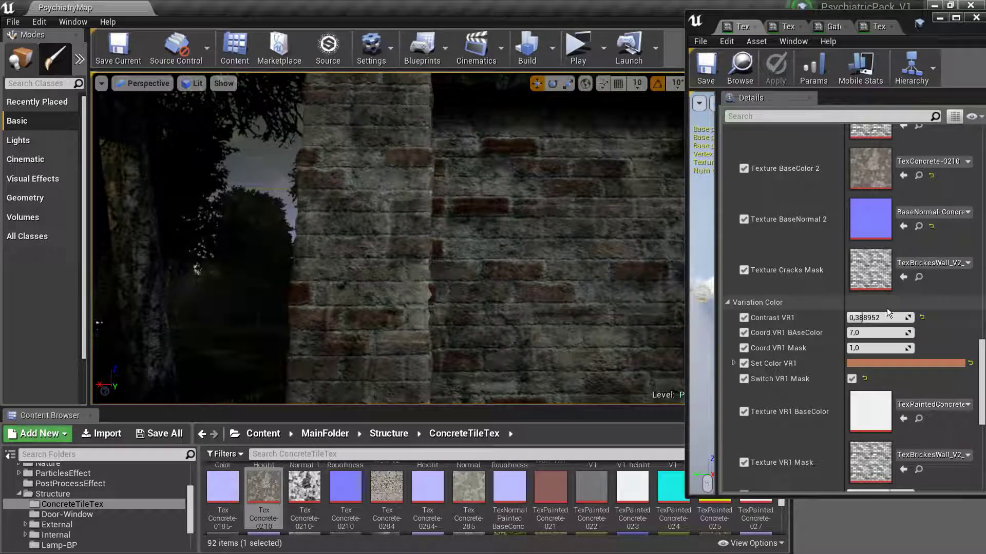
Assign TexConcrete-0210 as the Texture Cracks Mask.
{"action": "scroll", "coordinate": [906, 306], "scroll_direction": "up", "scroll_amount": 1}
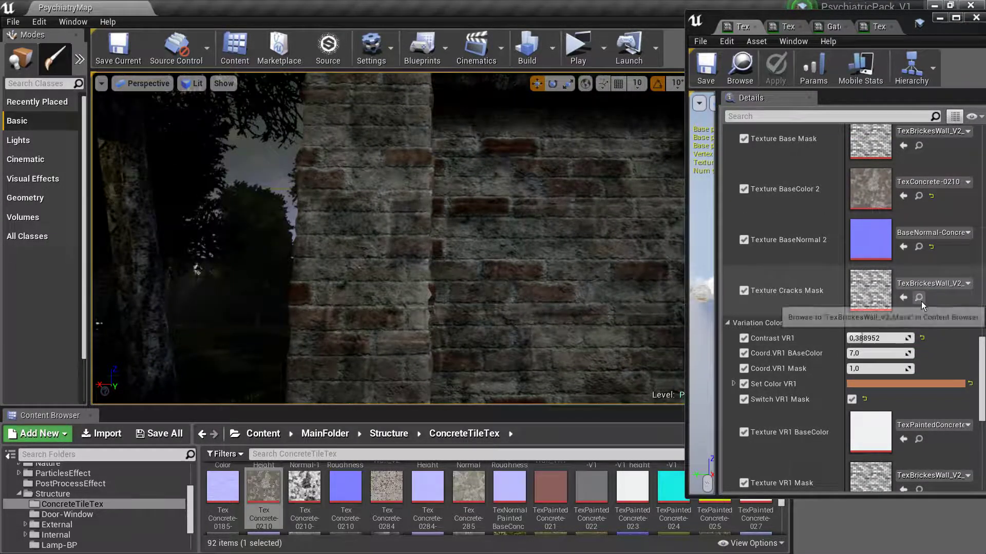
{"action": "left_click", "coordinate": [919, 298]}
{"action": "left_click", "coordinate": [345, 494]}
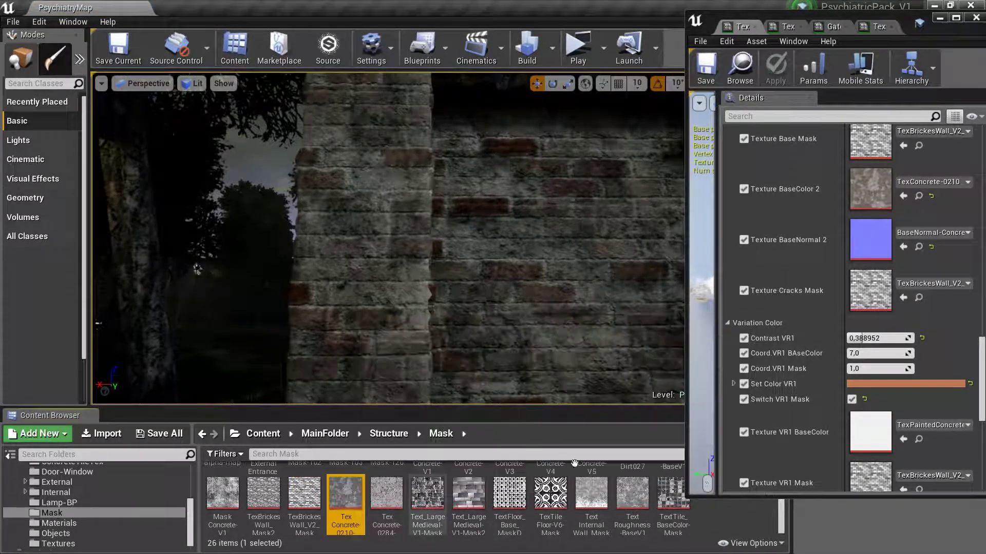
{"action": "left_click", "coordinate": [902, 298]}
Lower Invert Height to about 2.08.
{"action": "scroll", "coordinate": [931, 312], "scroll_direction": "up", "scroll_amount": 4}
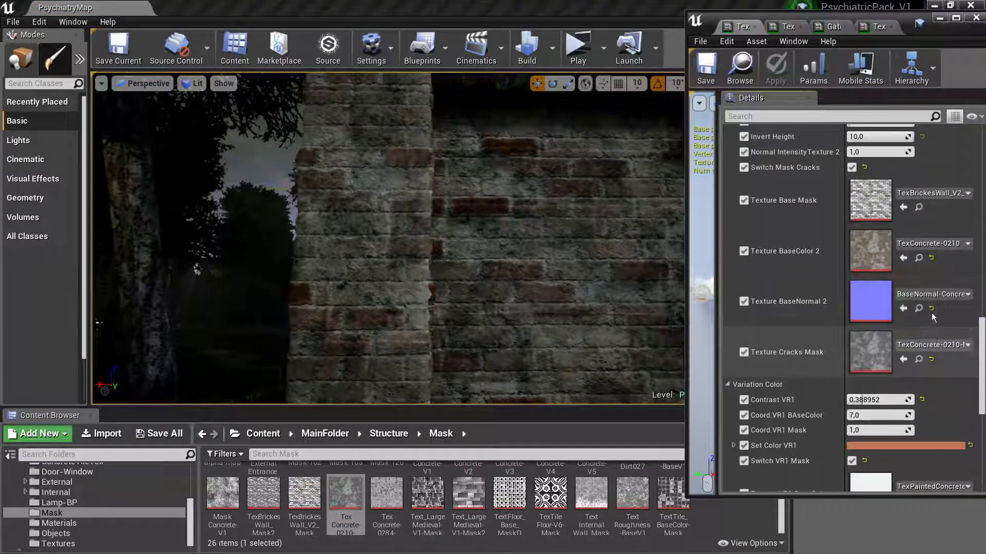
{"action": "scroll", "coordinate": [931, 312], "scroll_direction": "up", "scroll_amount": 1}
{"action": "scroll", "coordinate": [919, 301], "scroll_direction": "up", "scroll_amount": 2}
{"action": "mouse_move", "coordinate": [878, 219]}
{"action": "left_mouse_down"}
{"action": "mouse_move", "coordinate": [863, 219]}
{"action": "mouse_move", "coordinate": [852, 203]}
{"action": "mouse_move", "coordinate": [878, 203]}
{"action": "left_mouse_up"}
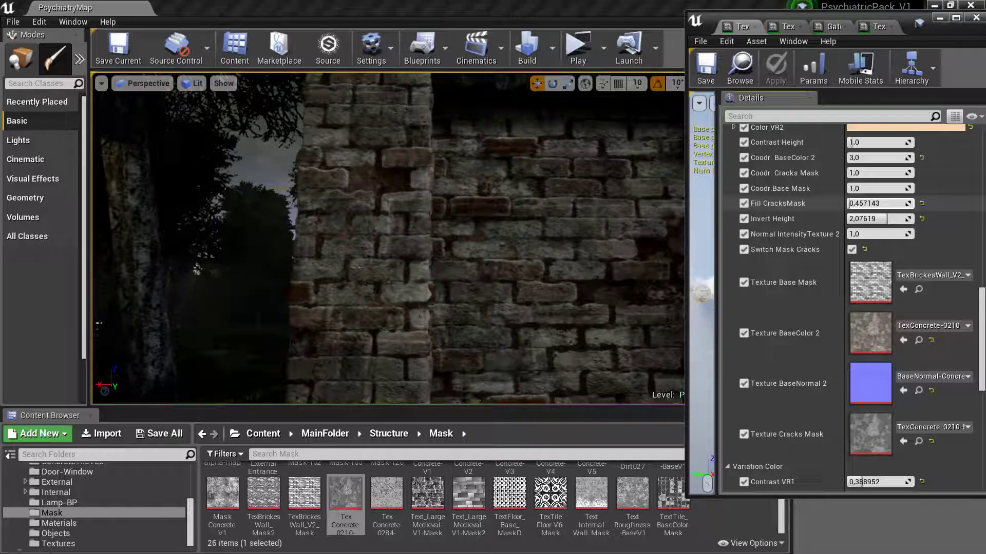
Reset Color VR2 to its default cream colour.
{"action": "scroll", "coordinate": [897, 265], "scroll_direction": "up", "scroll_amount": 2}
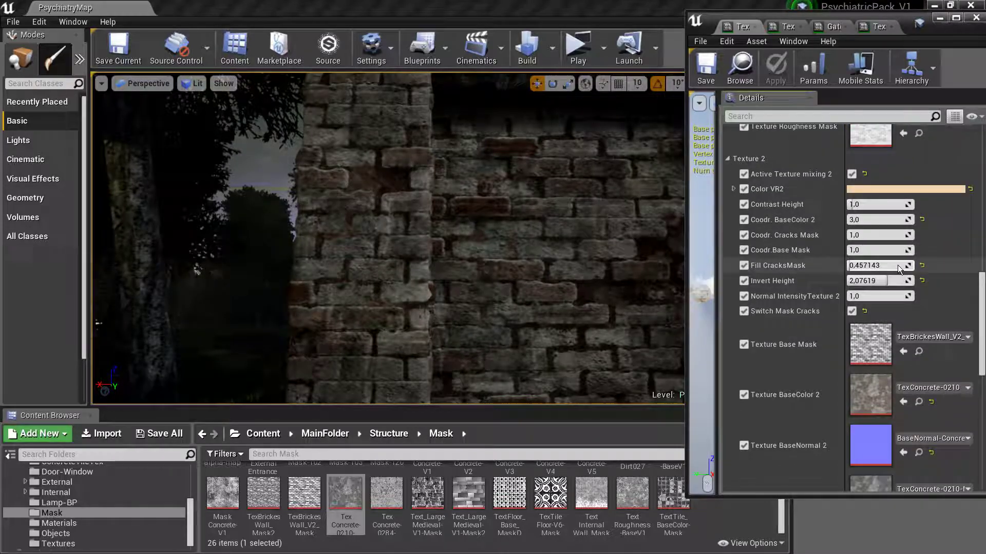
{"action": "left_click", "coordinate": [970, 189]}
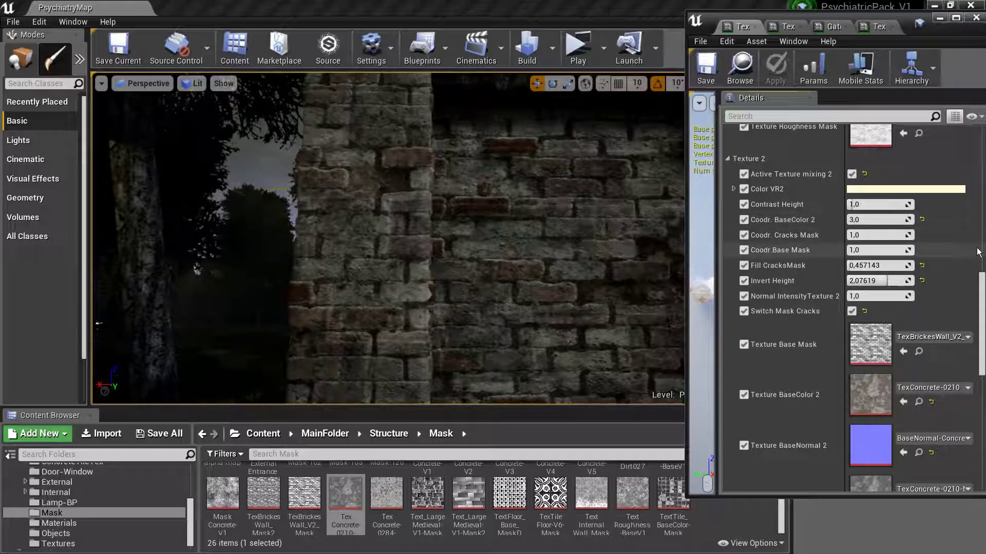
{"action": "scroll", "coordinate": [924, 334], "scroll_direction": "down", "scroll_amount": 2}
{"action": "scroll", "coordinate": [919, 337], "scroll_direction": "down", "scroll_amount": 5}
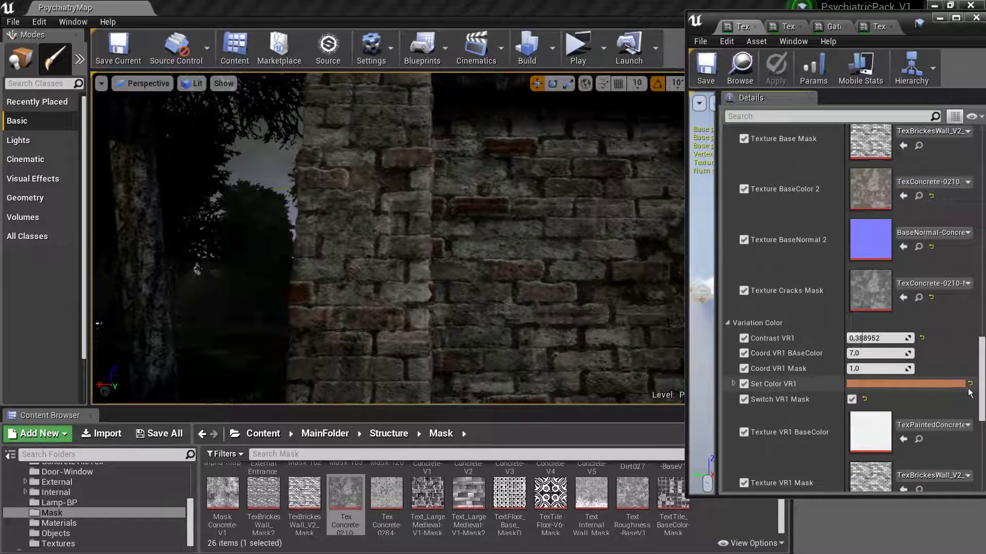
Reset Set Color VR1, then pick a muted tan (sRGB CFBB91) for it.
{"action": "left_click", "coordinate": [971, 385]}
{"action": "left_click", "coordinate": [939, 386]}
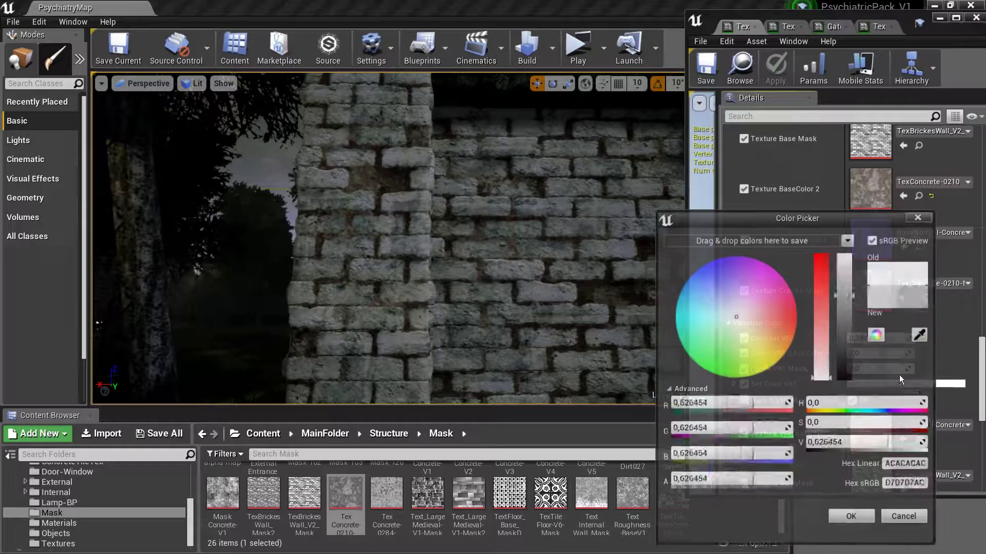
{"action": "left_click", "coordinate": [753, 331]}
{"action": "left_click_drag", "start_coordinate": [753, 332], "coordinate": [763, 339]}
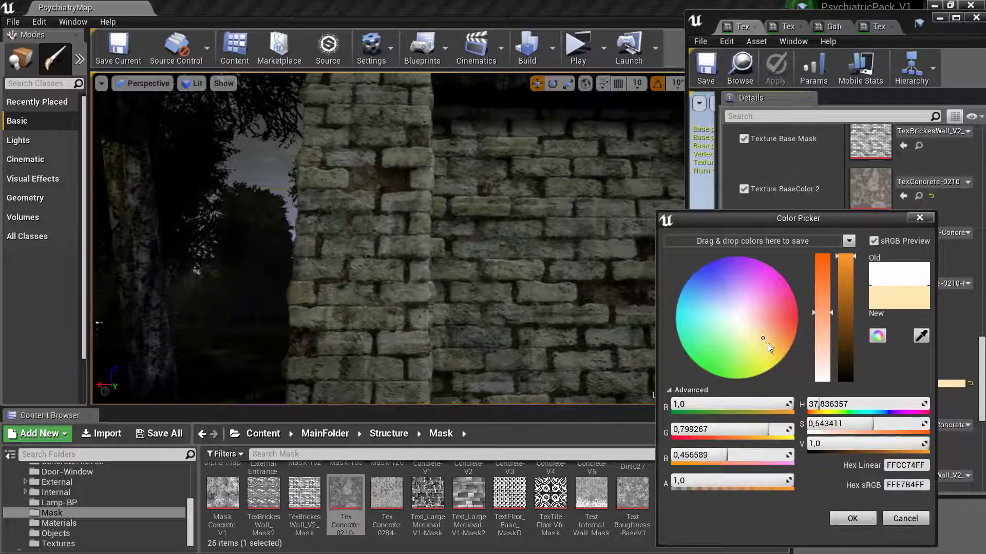
{"action": "left_click_drag", "start_coordinate": [843, 283], "coordinate": [844, 304]}
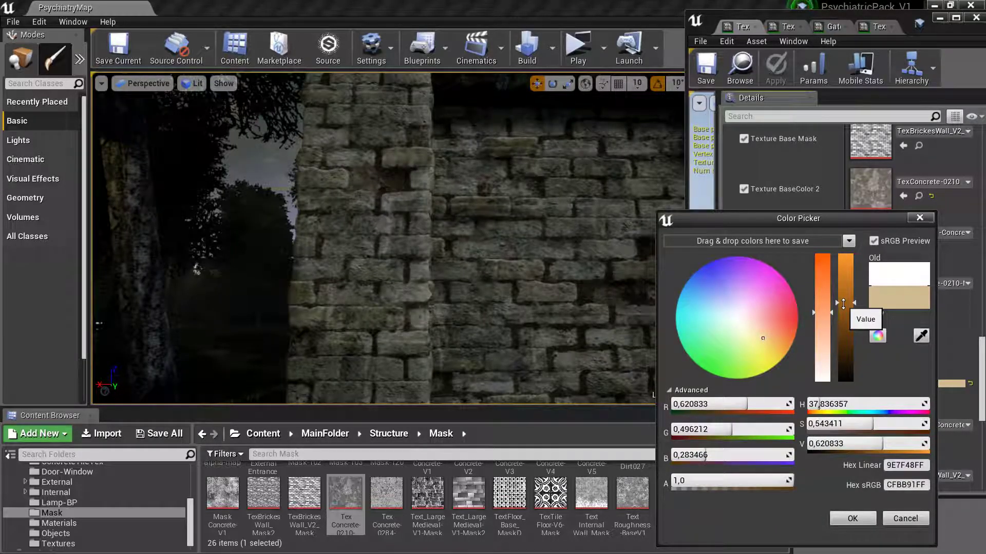
{"action": "left_click", "coordinate": [852, 519]}
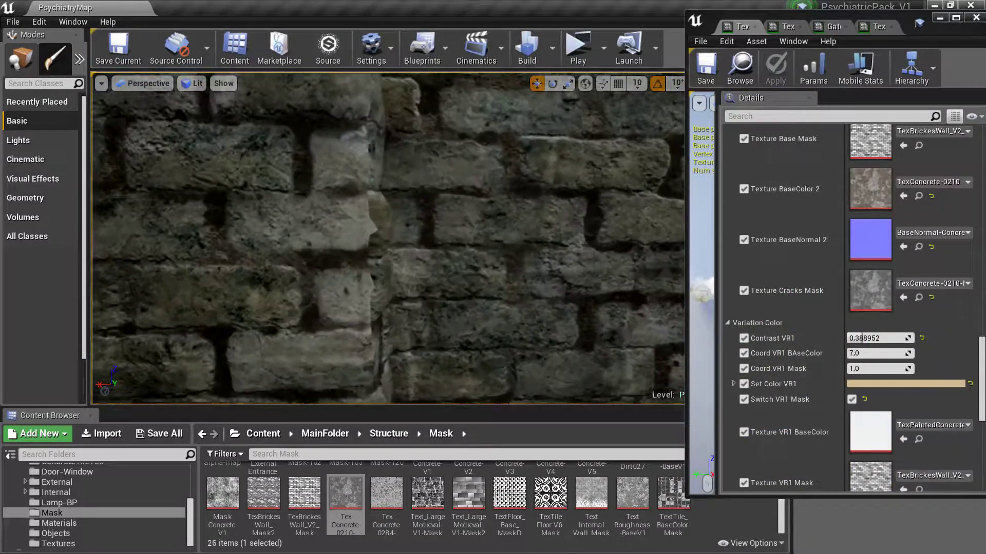
{"action": "left_click", "coordinate": [589, 55]}
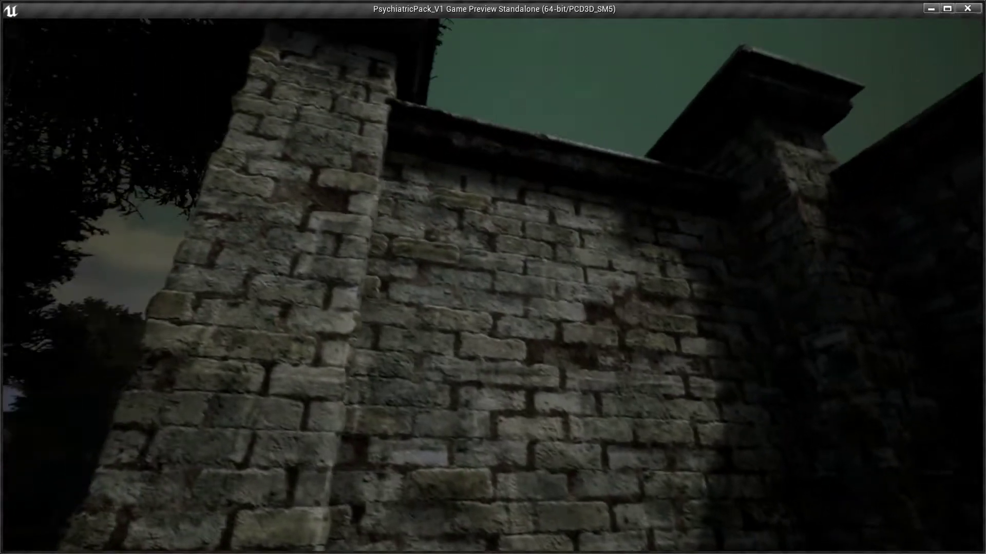
{"action": "key", "text": "Escape"}
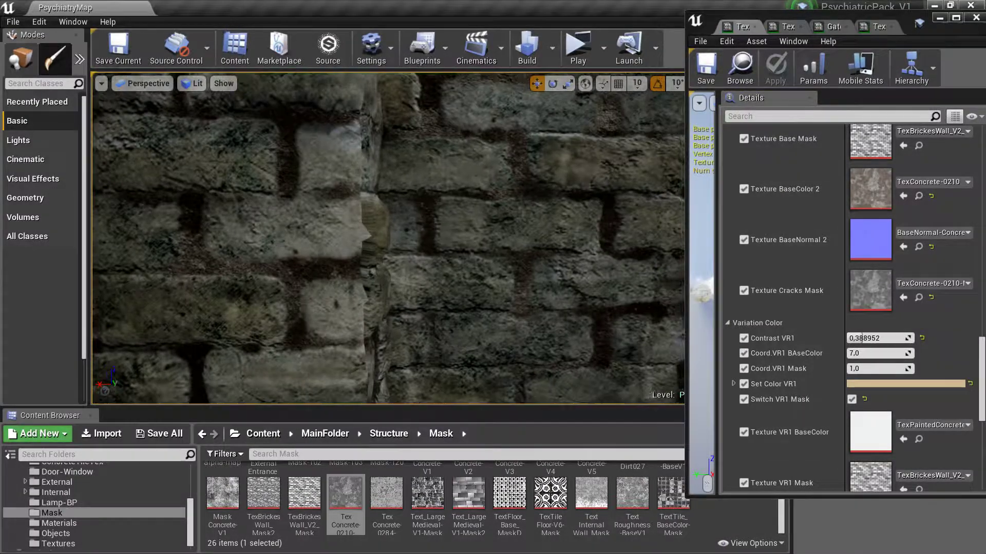
{"action": "scroll", "coordinate": [873, 340], "scroll_direction": "down", "scroll_amount": 4}
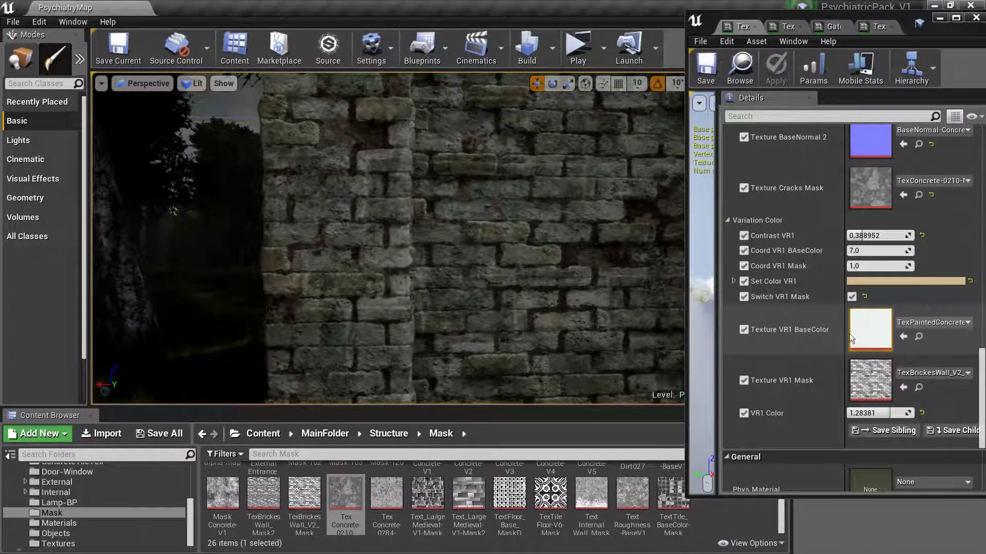
Try grey painted concrete and TexConcrete-285 as Texture VR1 BaseColor, and set Contrast VR1 to 0,2.
{"action": "left_click", "coordinate": [918, 337]}
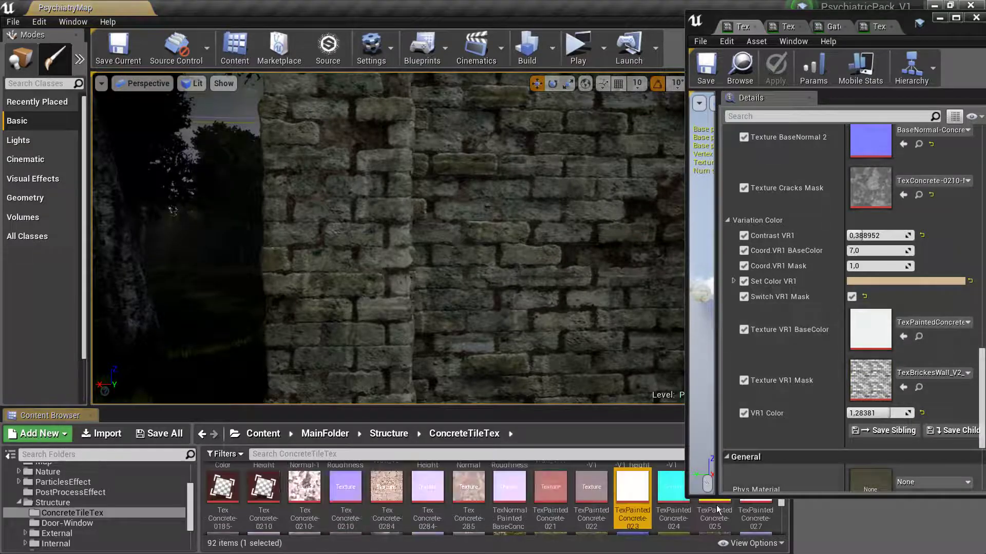
{"action": "left_click", "coordinate": [903, 337]}
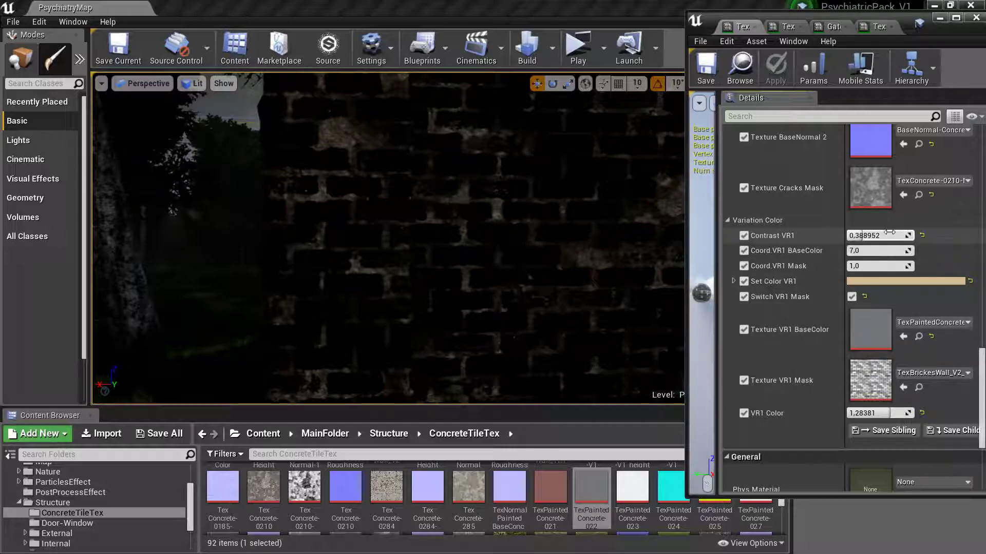
{"action": "type", "text": "0,2"}
{"action": "key", "text": "Return"}
{"action": "scroll", "coordinate": [883, 286], "scroll_direction": "down", "scroll_amount": 5}
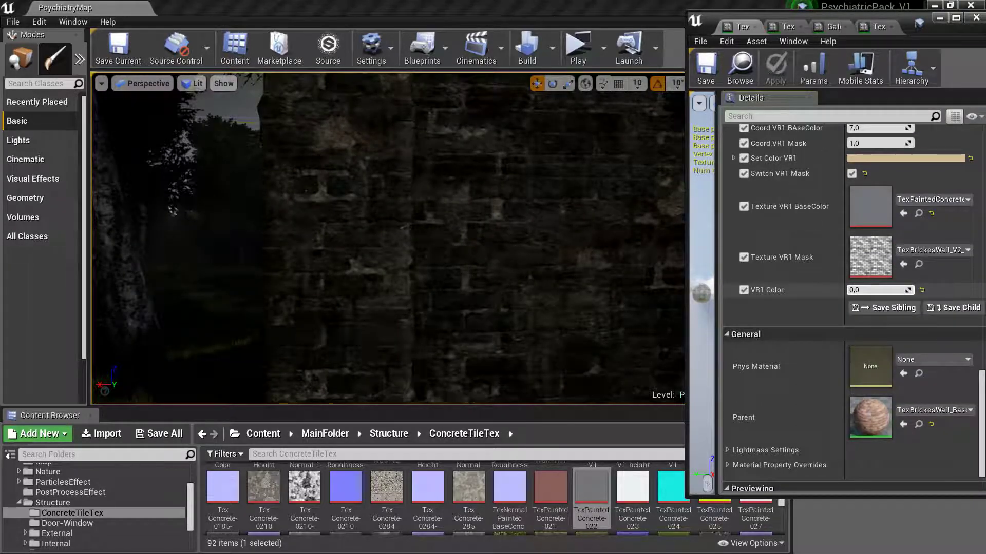
{"action": "scroll", "coordinate": [888, 295], "scroll_direction": "up", "scroll_amount": 3}
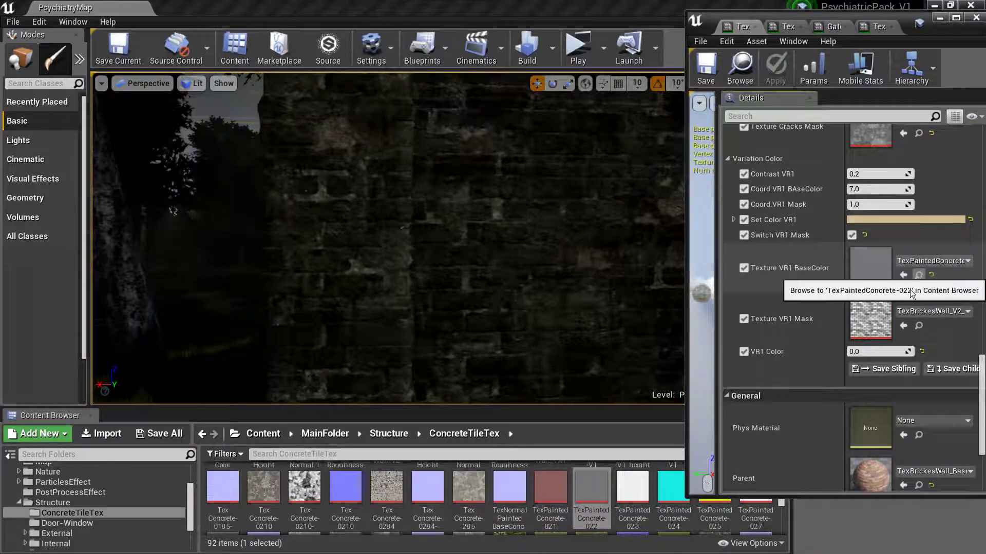
{"action": "left_click", "coordinate": [469, 492]}
{"action": "left_click", "coordinate": [903, 277]}
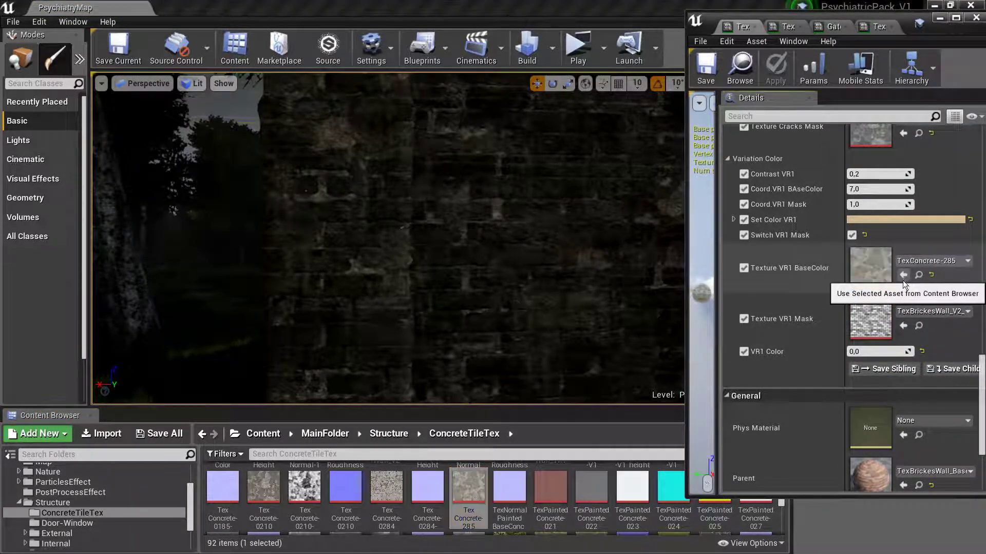
Assign TextConcrete-0182_Roughness as the VR1 base colour texture.
{"action": "left_click_drag", "start_coordinate": [873, 352], "coordinate": [904, 352]}
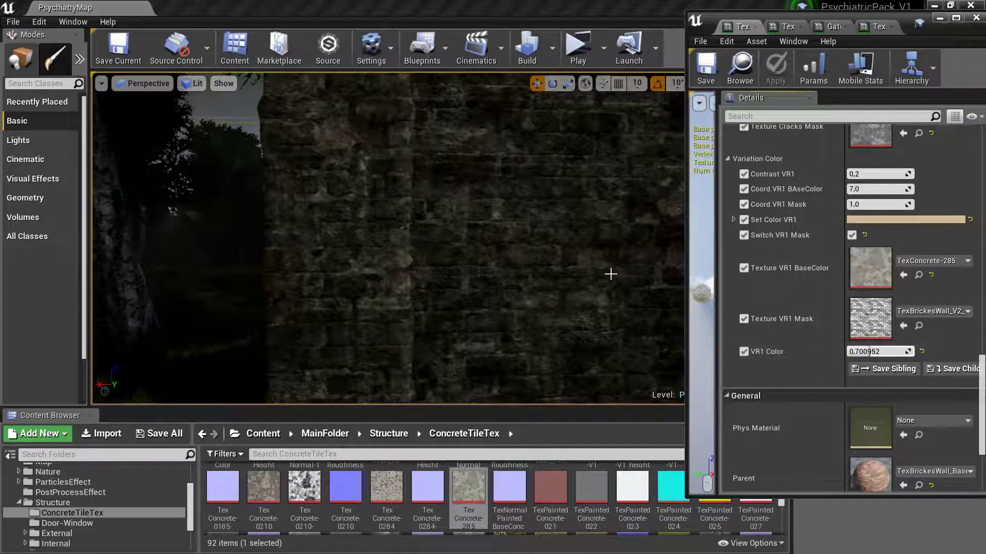
{"action": "right_click_drag", "start_coordinate": [610, 272], "coordinate": [609, 272]}
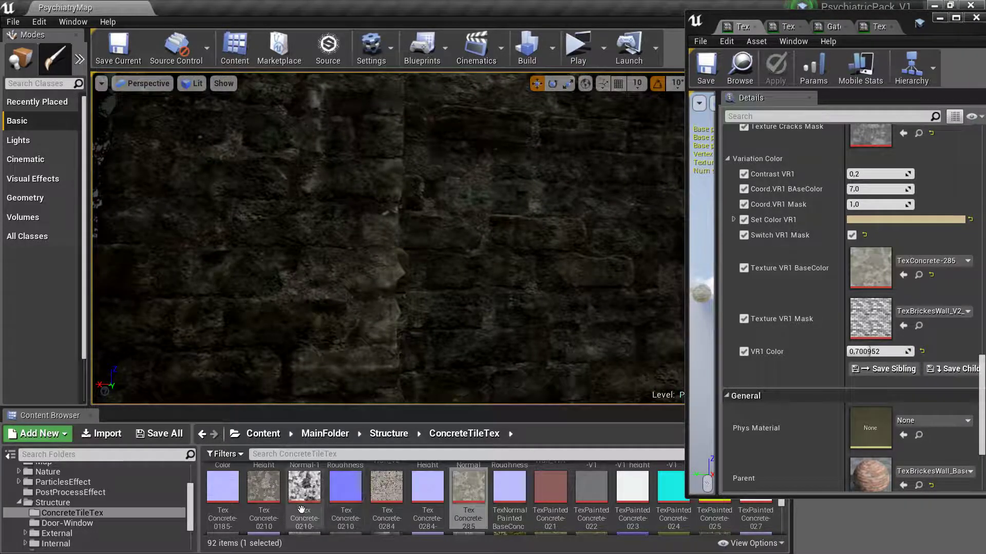
{"action": "scroll", "coordinate": [318, 508], "scroll_direction": "up", "scroll_amount": 1}
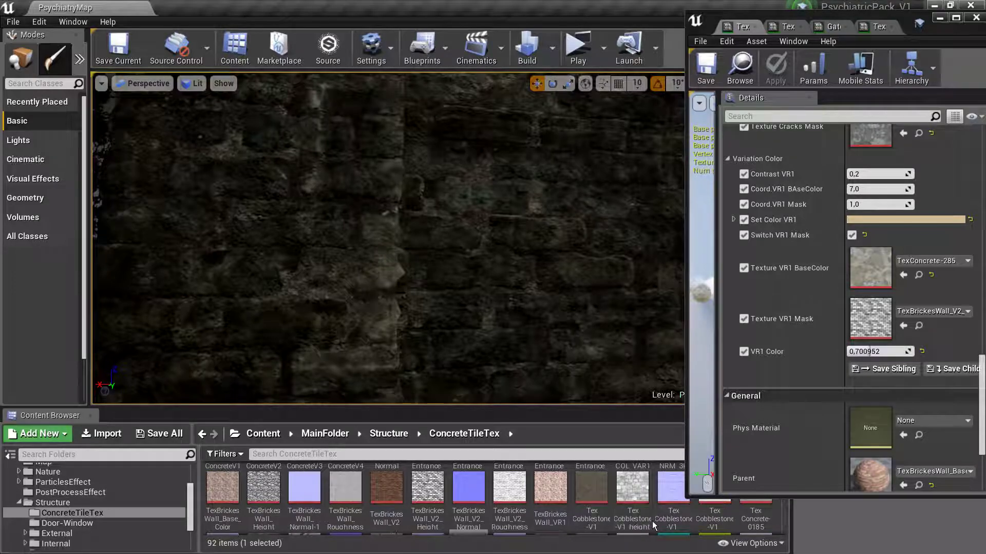
{"action": "scroll", "coordinate": [347, 516], "scroll_direction": "up", "scroll_amount": 1}
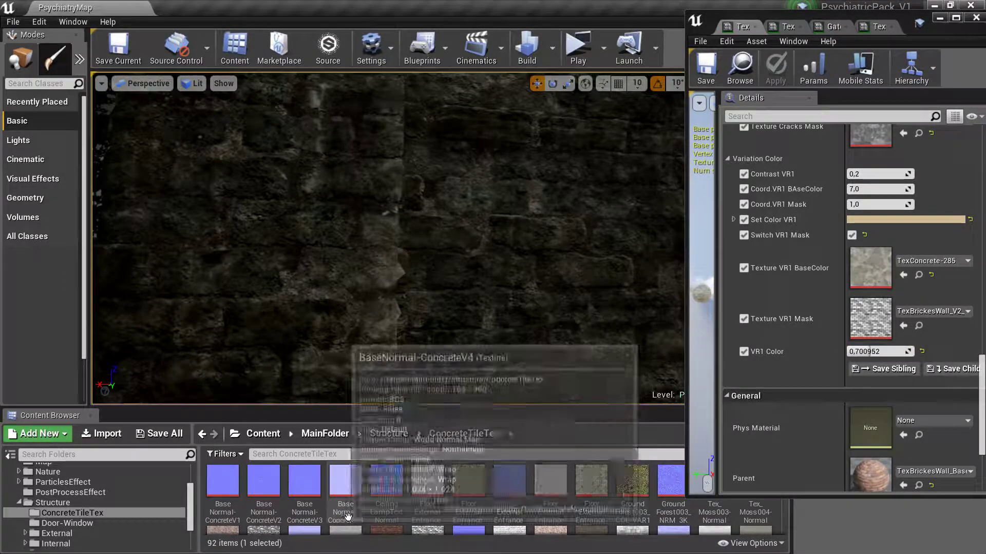
{"action": "scroll", "coordinate": [634, 496], "scroll_direction": "down", "scroll_amount": 3}
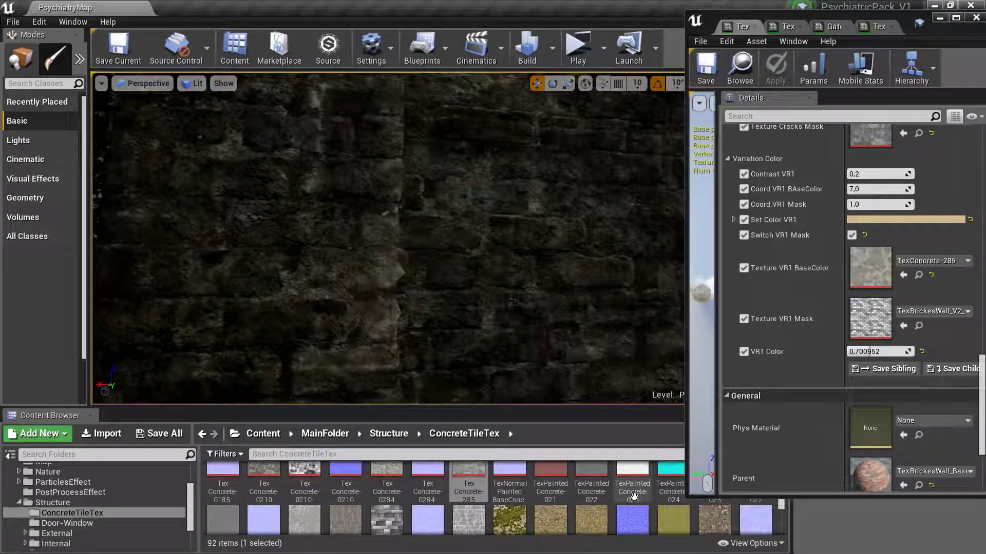
{"action": "scroll", "coordinate": [634, 495], "scroll_direction": "down", "scroll_amount": 2}
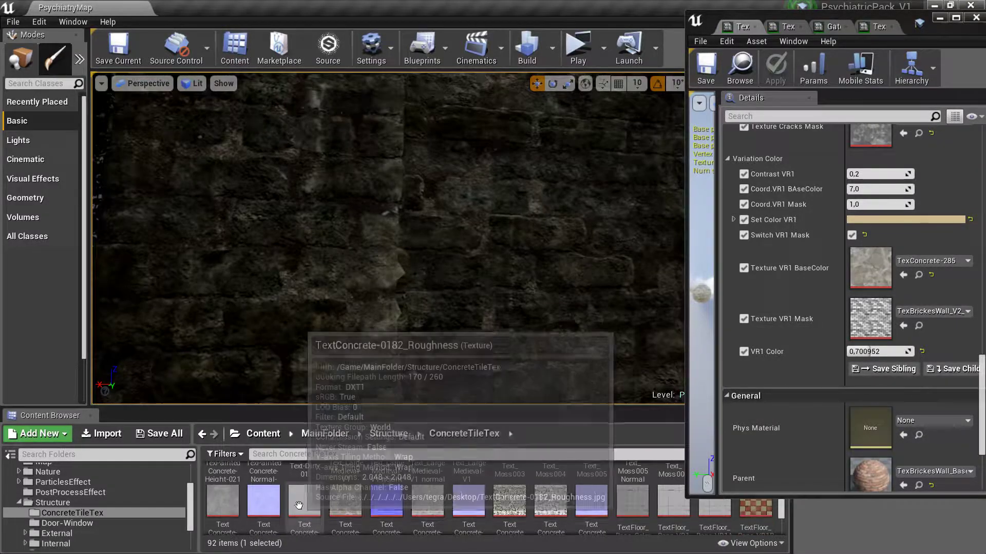
{"action": "left_click", "coordinate": [904, 275]}
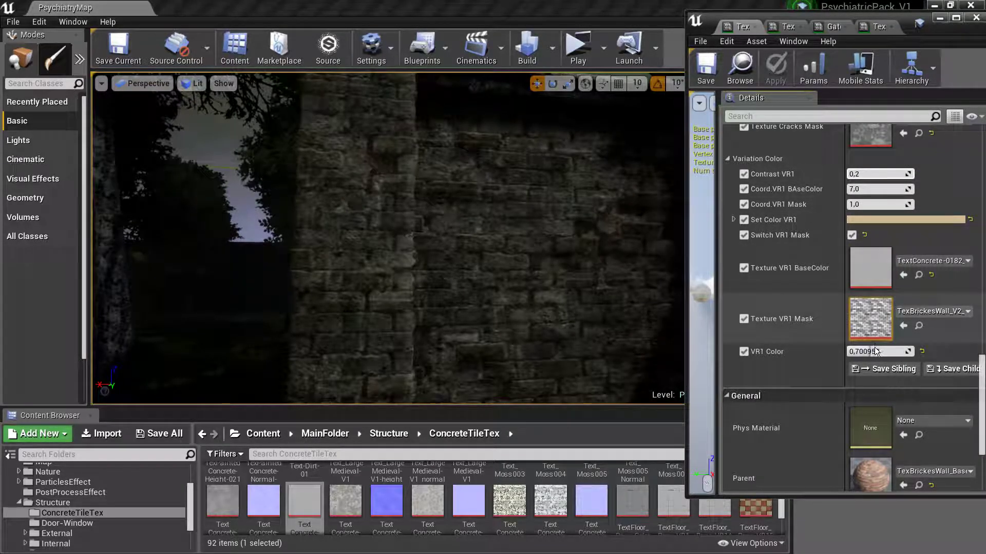
Tune VR1 Color to 2,0 and Contrast VR1 to about 0,285333.
{"action": "mouse_move", "coordinate": [874, 351]}
{"action": "left_mouse_down"}
{"action": "mouse_move", "coordinate": [904, 351]}
{"action": "mouse_move", "coordinate": [893, 351]}
{"action": "left_mouse_up"}
{"action": "left_click_drag", "start_coordinate": [873, 174], "coordinate": [885, 174]}
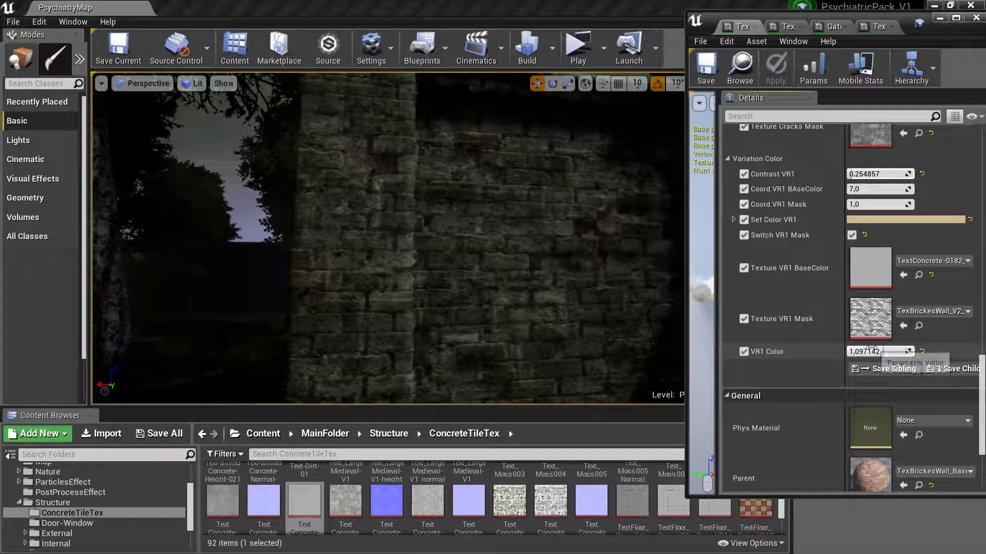
{"action": "left_click_drag", "start_coordinate": [894, 351], "coordinate": [913, 351]}
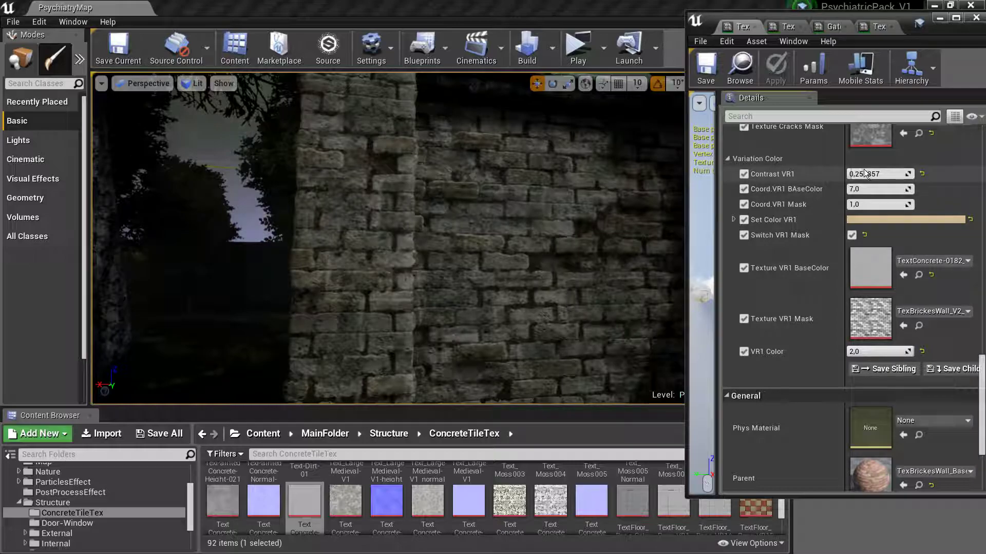
{"action": "mouse_move", "coordinate": [861, 174]}
{"action": "left_mouse_down"}
{"action": "mouse_move", "coordinate": [872, 175]}
{"action": "mouse_move", "coordinate": [847, 174]}
{"action": "left_mouse_up"}
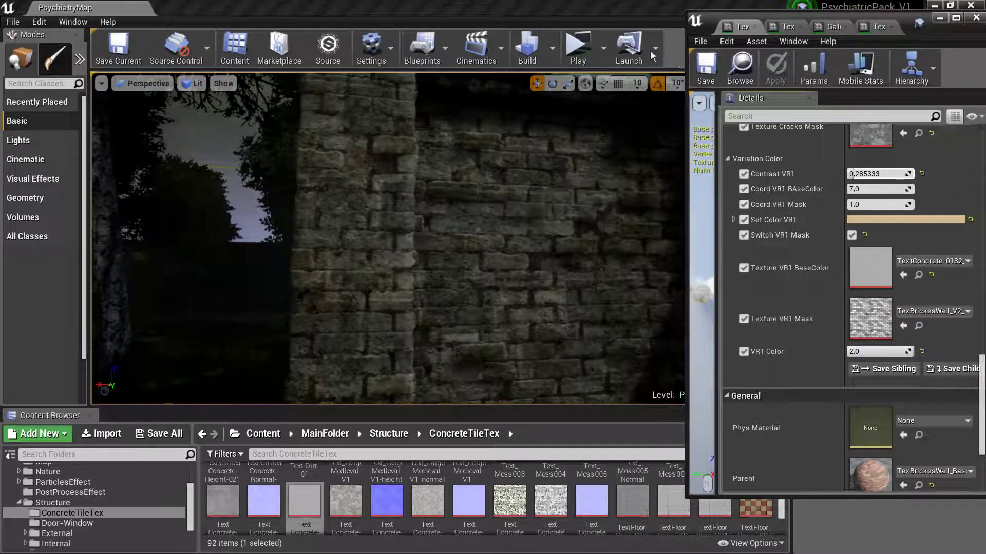
{"action": "left_click", "coordinate": [579, 45]}
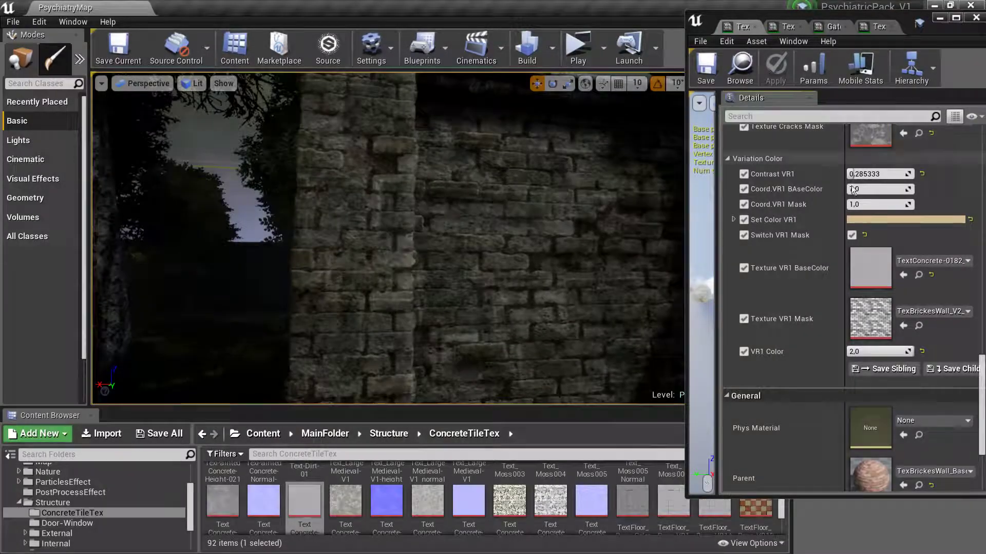
{"action": "scroll", "coordinate": [894, 284], "scroll_direction": "up", "scroll_amount": 3}
Adjust Invert Height to 1,619046 and Fill CracksMask to 0,609524.
{"action": "scroll", "coordinate": [893, 267], "scroll_direction": "up", "scroll_amount": 4}
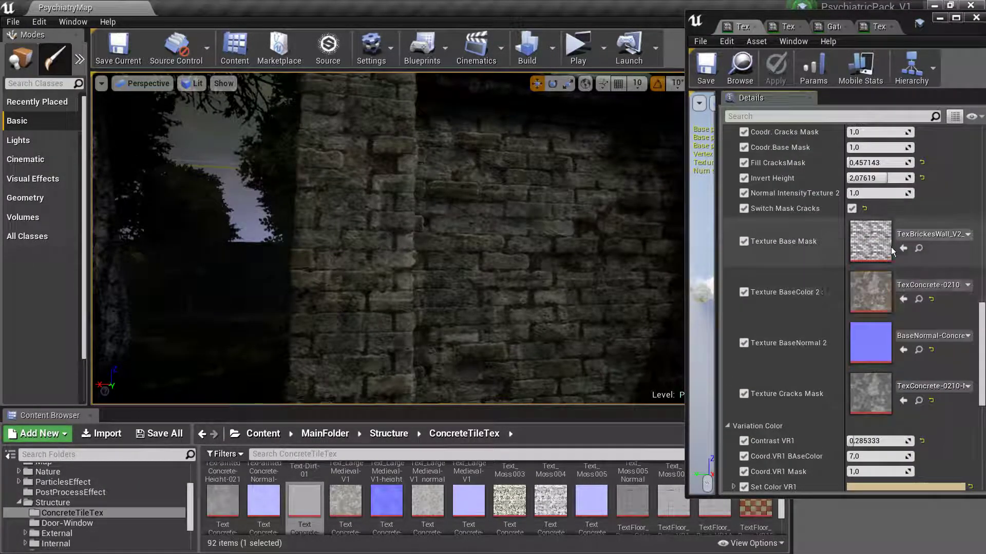
{"action": "scroll", "coordinate": [892, 251], "scroll_direction": "up", "scroll_amount": 2}
{"action": "mouse_move", "coordinate": [879, 240]}
{"action": "left_mouse_down"}
{"action": "mouse_move", "coordinate": [896, 240]}
{"action": "mouse_move", "coordinate": [884, 240]}
{"action": "mouse_move", "coordinate": [882, 224]}
{"action": "left_mouse_up"}
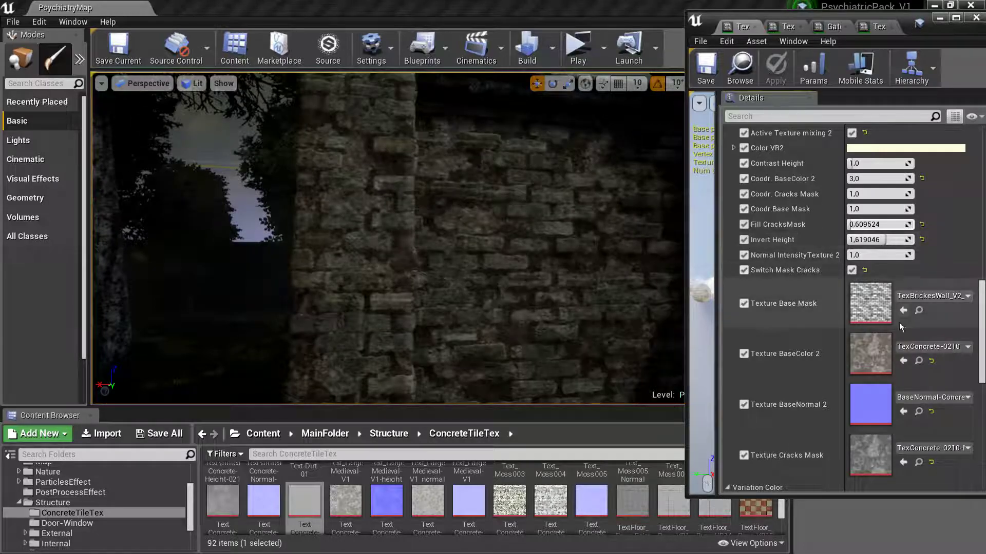
Try TexConcrete-0284, Text_Moss005 and Text_Moss003 as Texture BaseColor 2.
{"action": "left_click", "coordinate": [919, 360]}
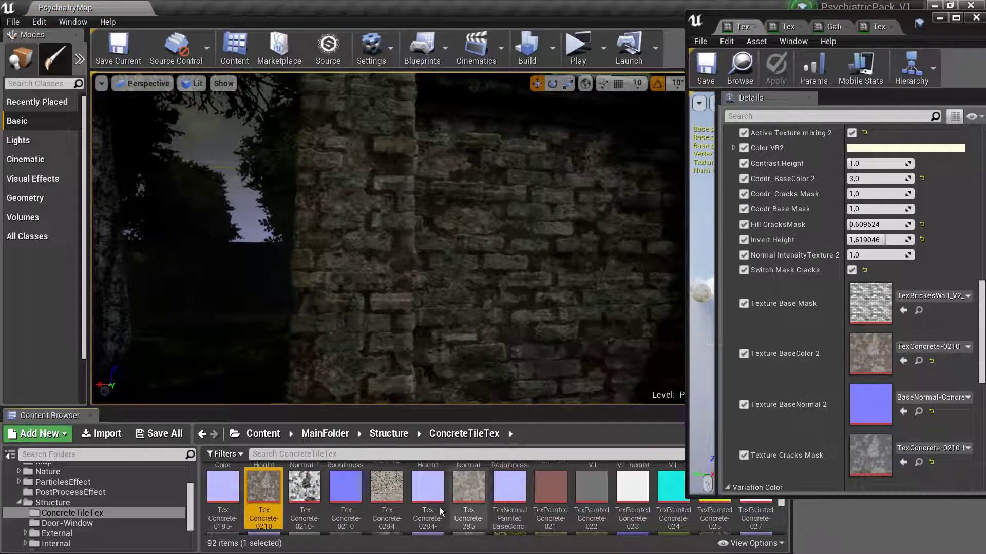
{"action": "left_click", "coordinate": [386, 490]}
{"action": "left_click", "coordinate": [899, 361]}
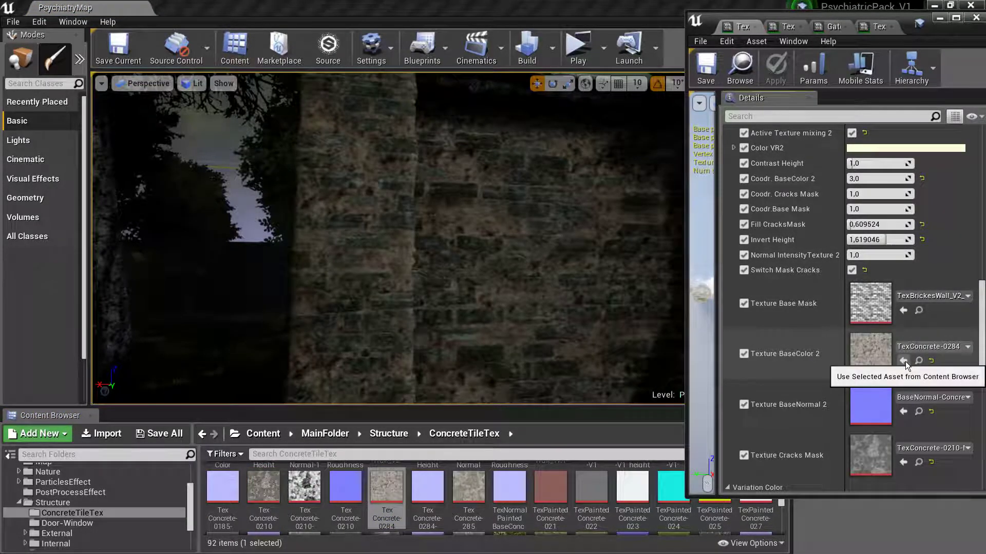
{"action": "scroll", "coordinate": [676, 513], "scroll_direction": "down", "scroll_amount": 1}
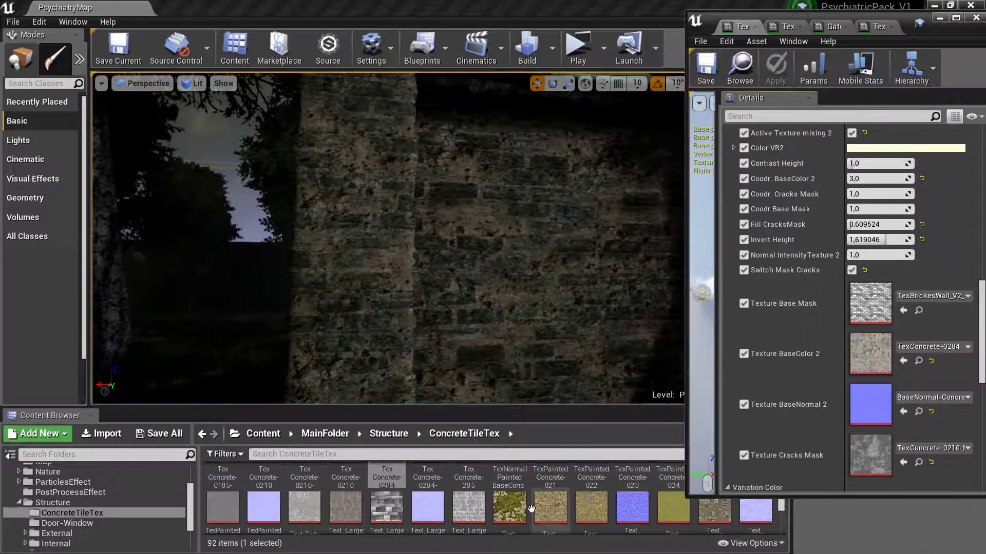
{"action": "left_click", "coordinate": [591, 507]}
{"action": "left_click", "coordinate": [902, 363]}
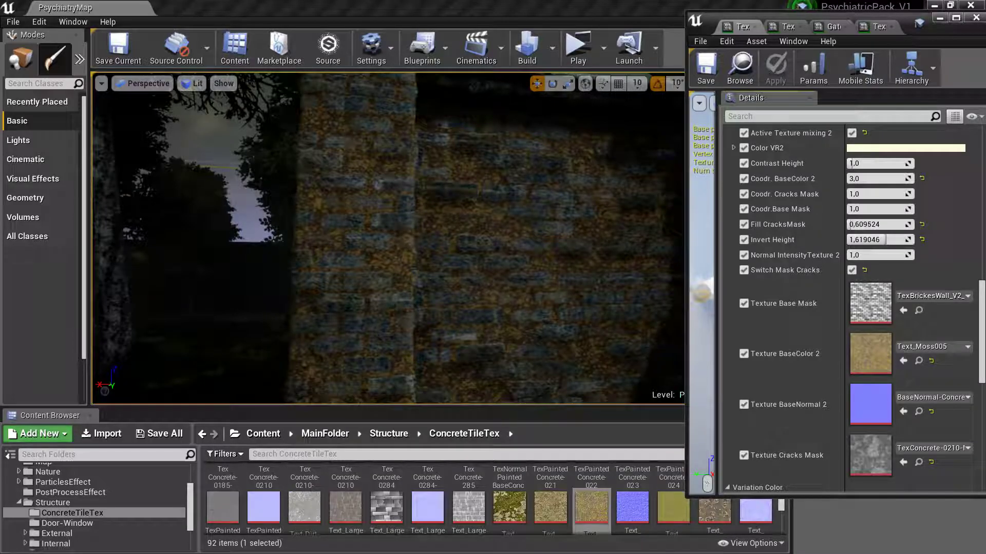
{"action": "left_click", "coordinate": [508, 507]}
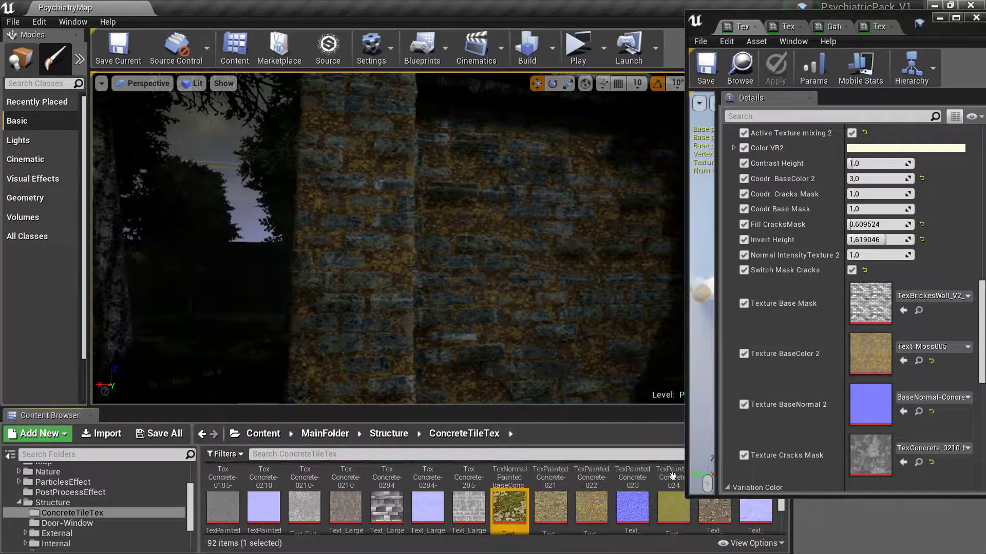
{"action": "left_click", "coordinate": [903, 362]}
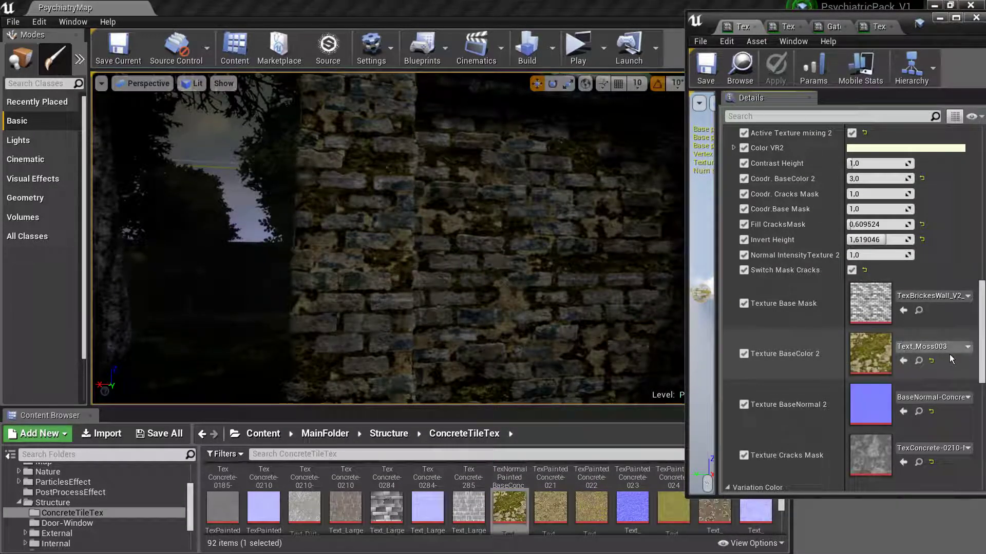
Reset Contrast VR1, Set Color VR1, the VR1 base colour texture and VR1 Color to defaults.
{"action": "scroll", "coordinate": [934, 390], "scroll_direction": "down", "scroll_amount": 3}
{"action": "scroll", "coordinate": [928, 400], "scroll_direction": "down", "scroll_amount": 2}
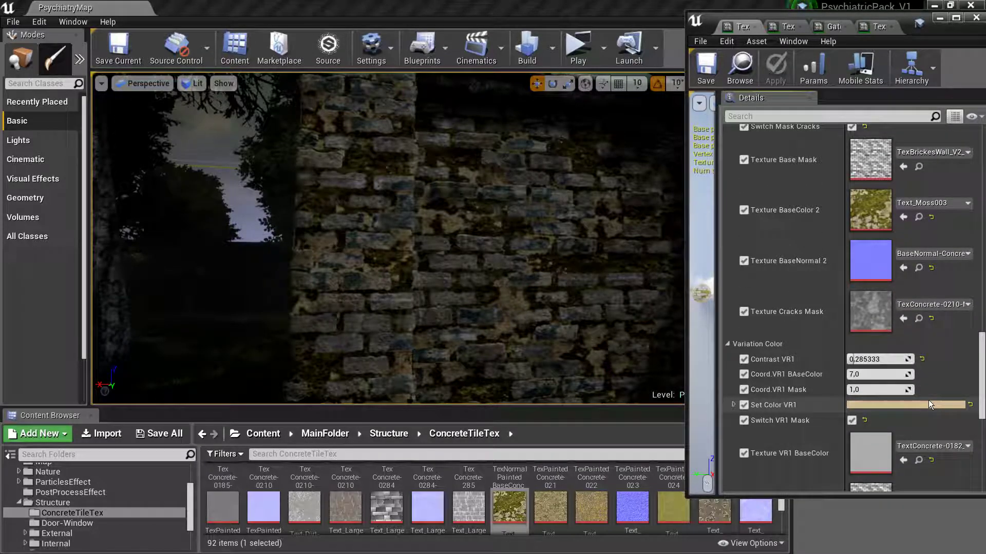
{"action": "scroll", "coordinate": [928, 399], "scroll_direction": "down", "scroll_amount": 1}
{"action": "scroll", "coordinate": [926, 401], "scroll_direction": "down", "scroll_amount": 2}
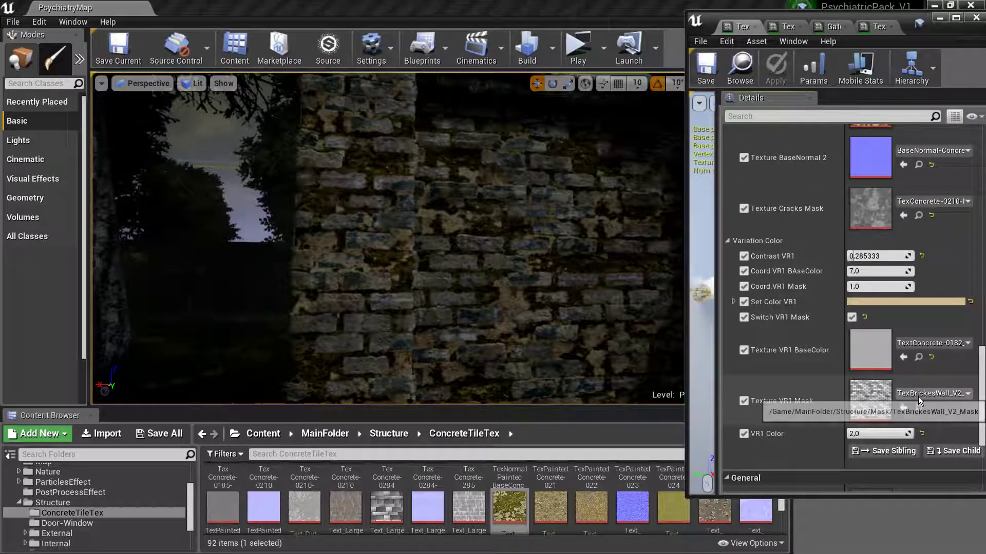
{"action": "left_click", "coordinate": [923, 255]}
{"action": "left_click", "coordinate": [970, 301]}
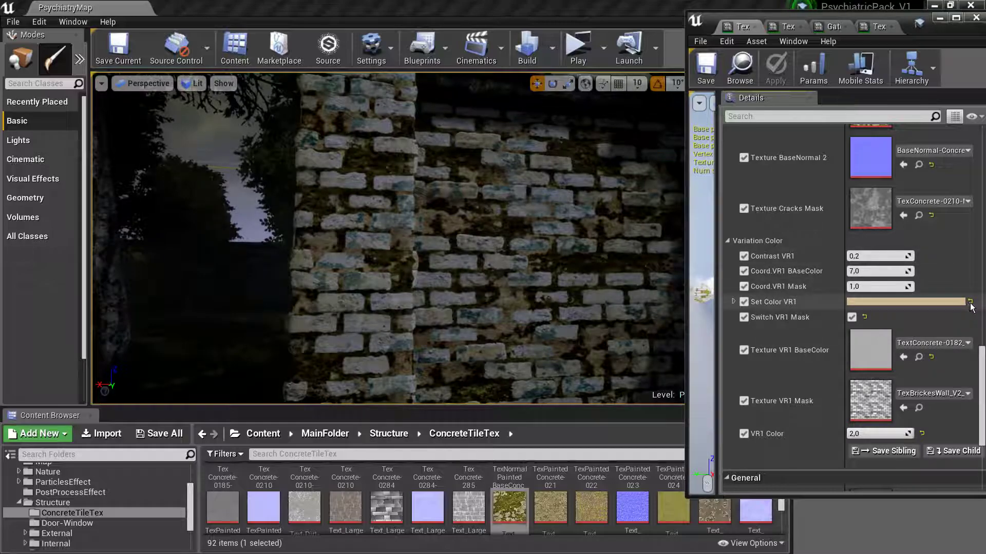
{"action": "left_click", "coordinate": [929, 358]}
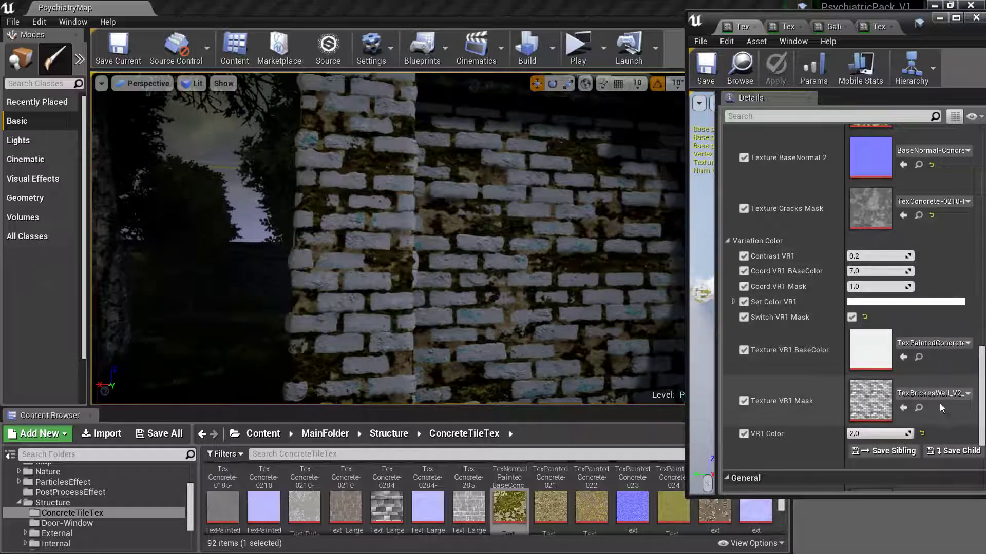
{"action": "left_click", "coordinate": [922, 436]}
Restore Texture BaseColor 2 to TexConcrete-285 and the cracks mask to TexBrickesWall_V2.
{"action": "scroll", "coordinate": [895, 322], "scroll_direction": "up", "scroll_amount": 3}
{"action": "scroll", "coordinate": [913, 261], "scroll_direction": "up", "scroll_amount": 2}
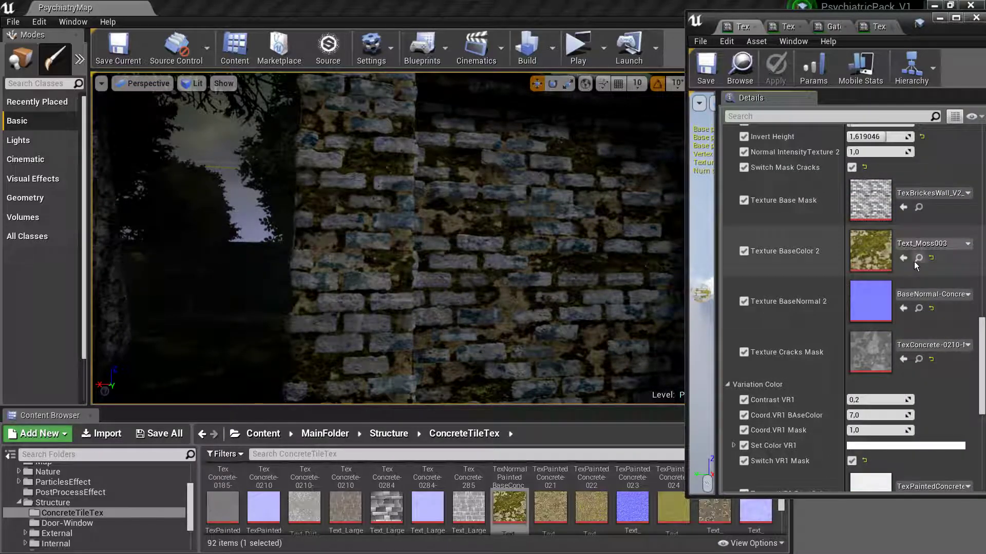
{"action": "left_click", "coordinate": [932, 259]}
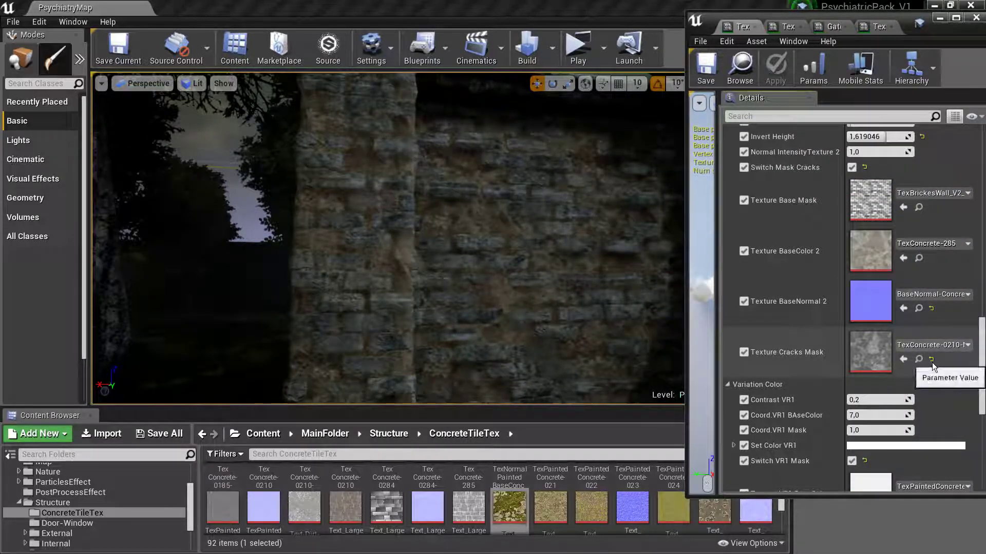
{"action": "left_click", "coordinate": [931, 361]}
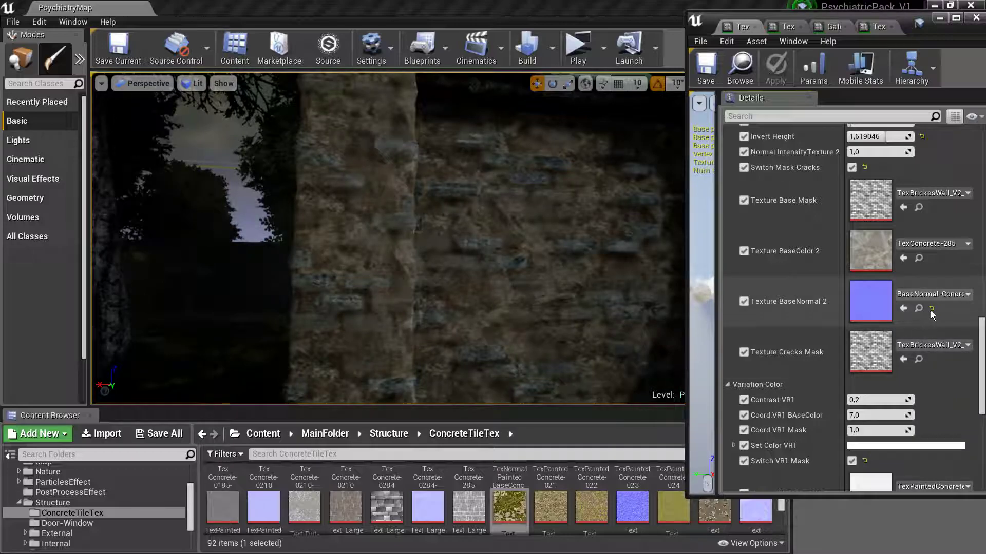
{"action": "scroll", "coordinate": [894, 295], "scroll_direction": "up", "scroll_amount": 3}
{"action": "scroll", "coordinate": [894, 295], "scroll_direction": "up", "scroll_amount": 2}
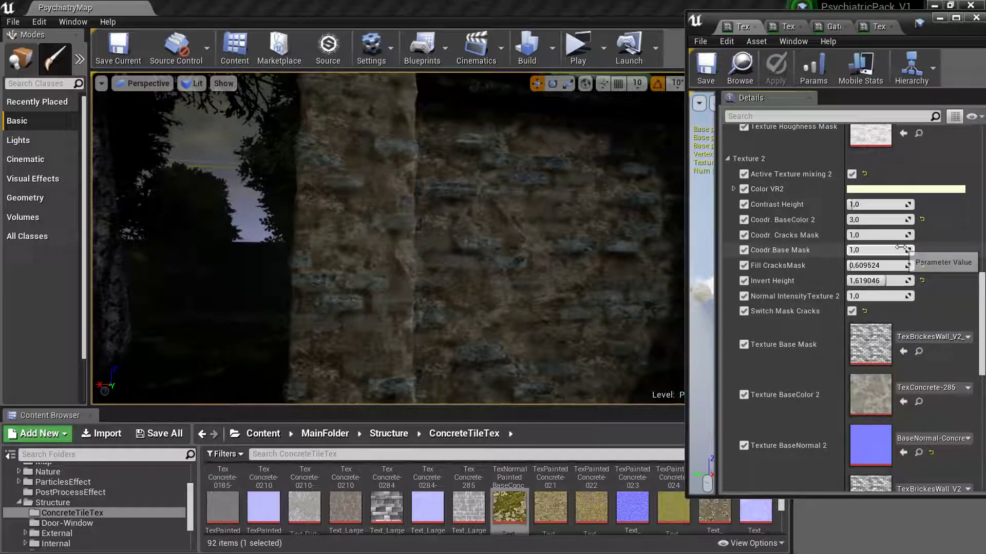
Reset Invert Height and Fill CracksMask to their default values.
{"action": "left_click", "coordinate": [922, 282]}
{"action": "left_click", "coordinate": [922, 265]}
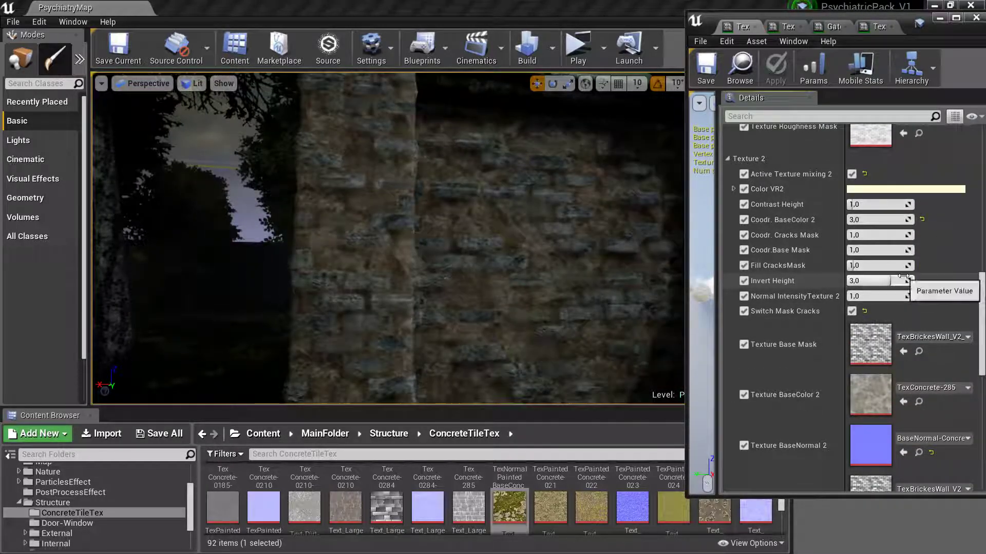
{"action": "scroll", "coordinate": [914, 241], "scroll_direction": "up", "scroll_amount": 2}
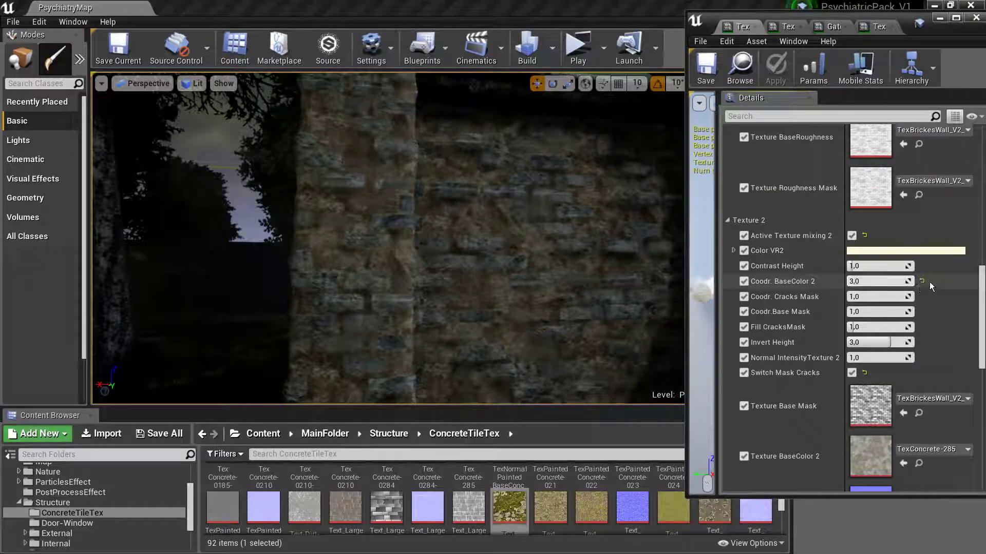
{"action": "scroll", "coordinate": [867, 245], "scroll_direction": "up", "scroll_amount": 4}
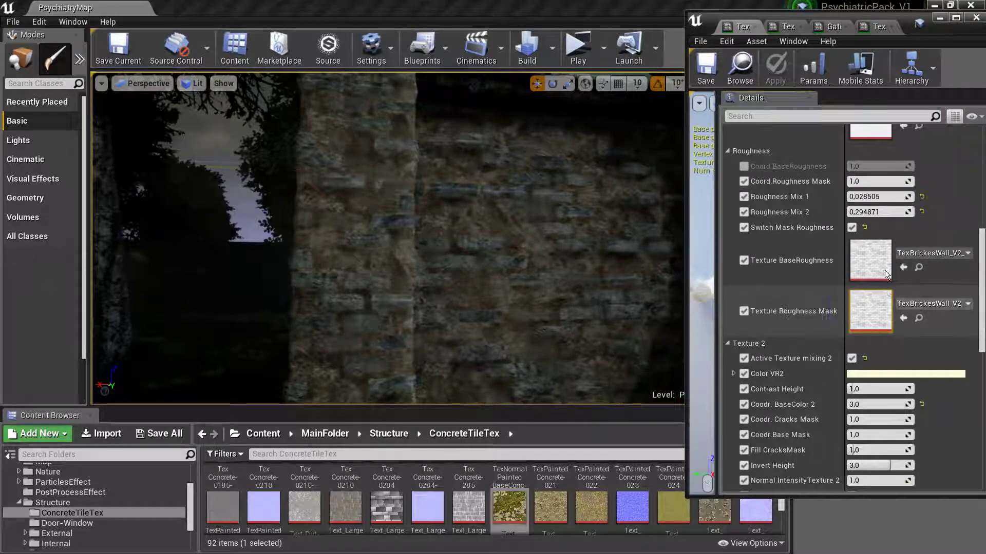
{"action": "scroll", "coordinate": [829, 247], "scroll_direction": "up", "scroll_amount": 5}
{"action": "scroll", "coordinate": [849, 335], "scroll_direction": "up", "scroll_amount": 4}
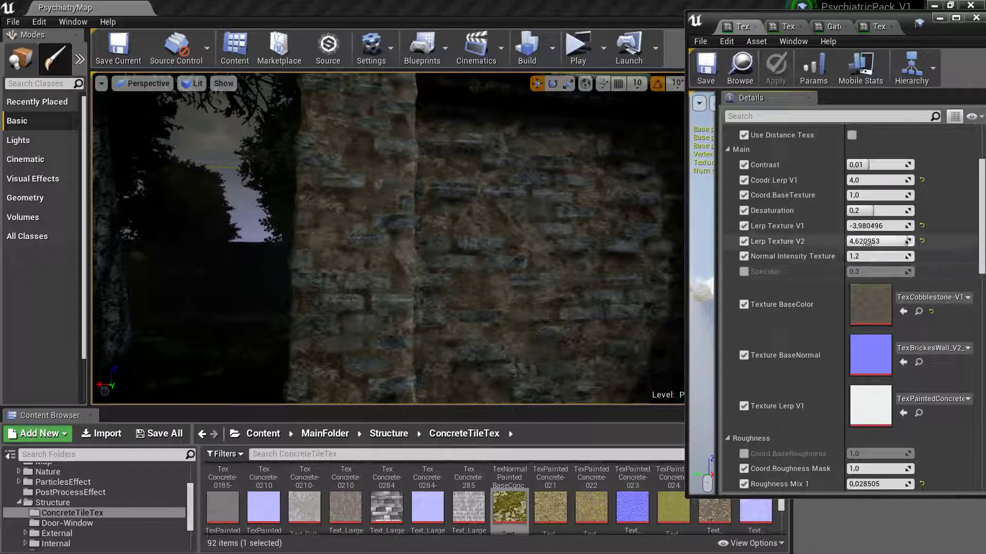
Return Lerp Texture V2 to its default 2,0 and enter 0,0 for Lerp Texture V1.
{"action": "left_click_drag", "start_coordinate": [906, 241], "coordinate": [867, 241]}
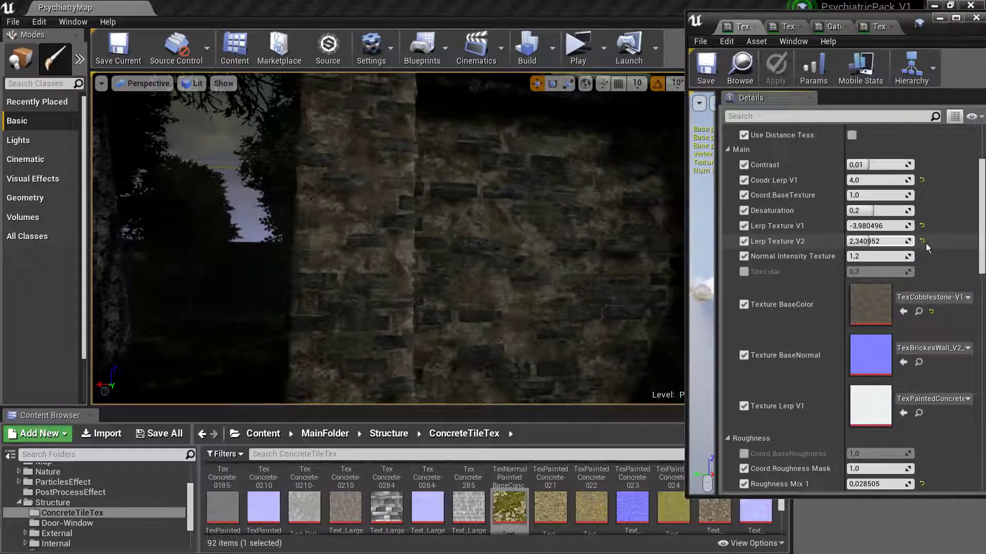
{"action": "left_click", "coordinate": [921, 225]}
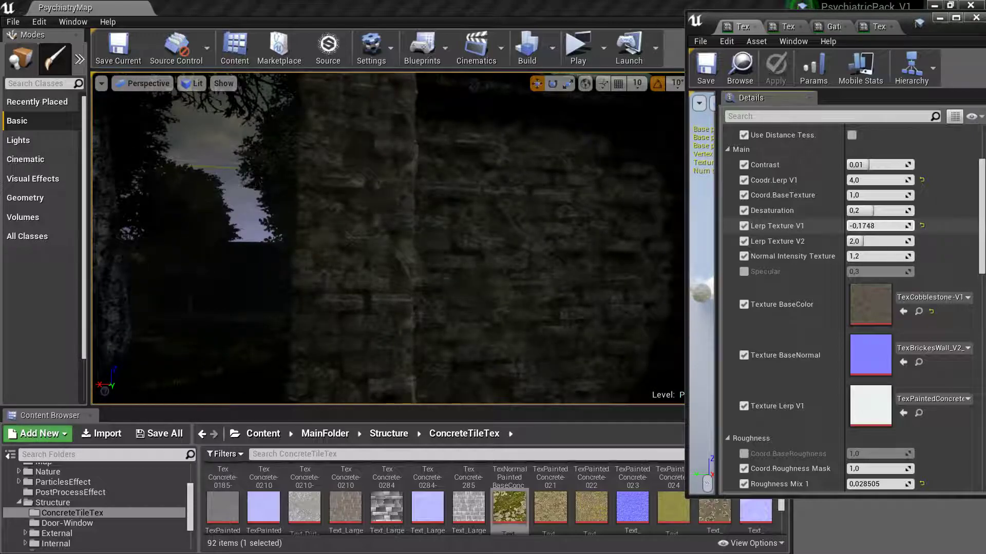
{"action": "type", "text": "0,0"}
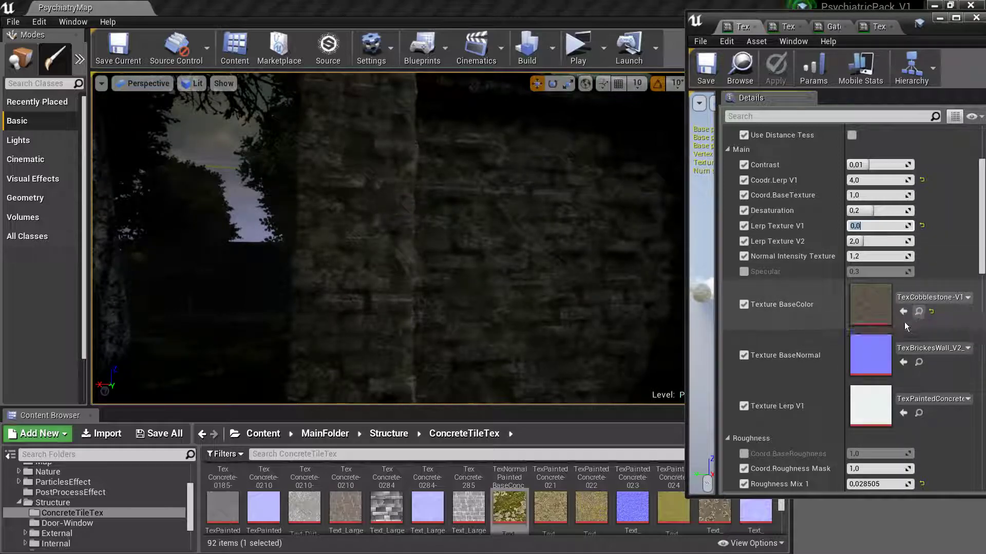
Make Text_LargeMedieval-V1 the Texture BaseColor.
{"action": "left_click", "coordinate": [931, 310]}
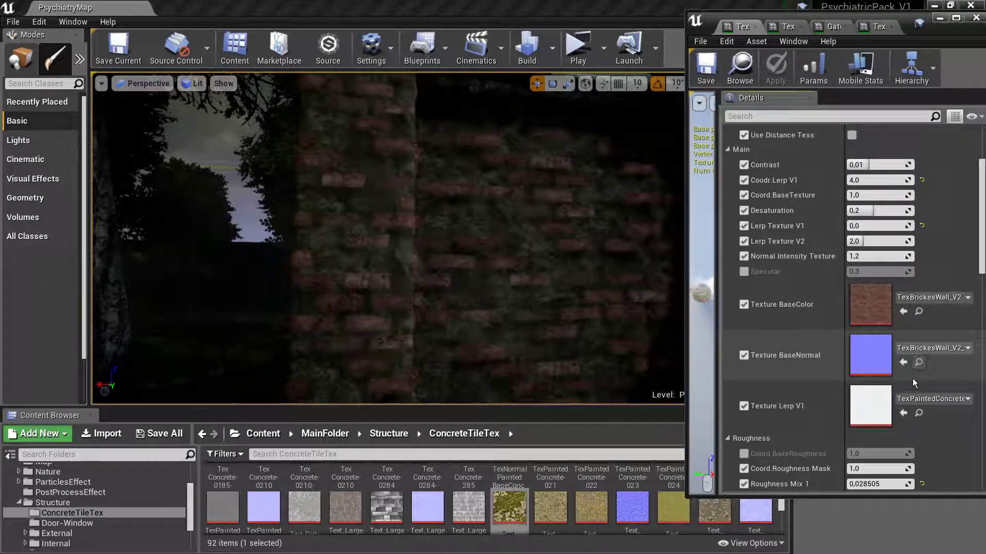
{"action": "left_click", "coordinate": [918, 312]}
{"action": "scroll", "coordinate": [629, 520], "scroll_direction": "down", "scroll_amount": 2}
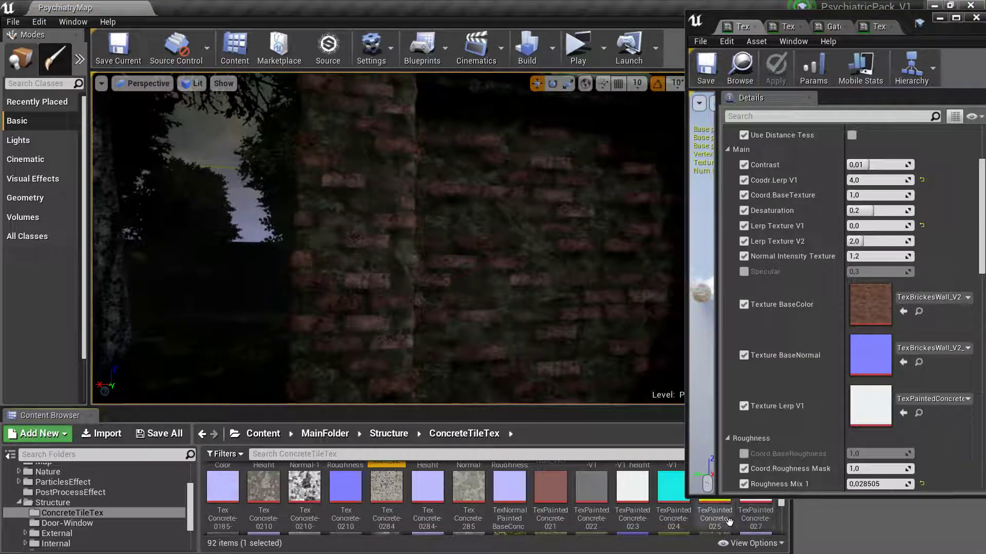
{"action": "scroll", "coordinate": [629, 511], "scroll_direction": "down", "scroll_amount": 3}
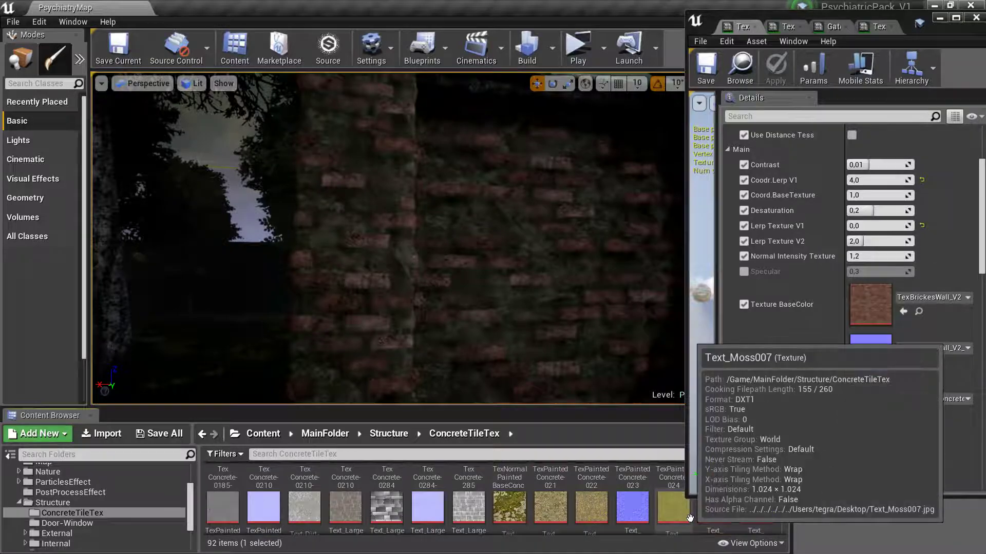
{"action": "left_click", "coordinate": [345, 493]}
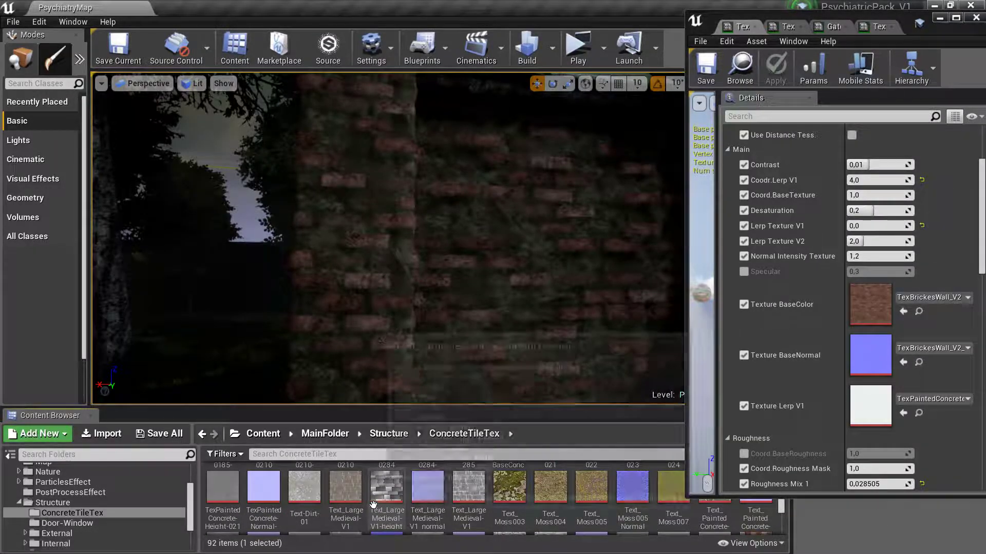
{"action": "left_click", "coordinate": [903, 312]}
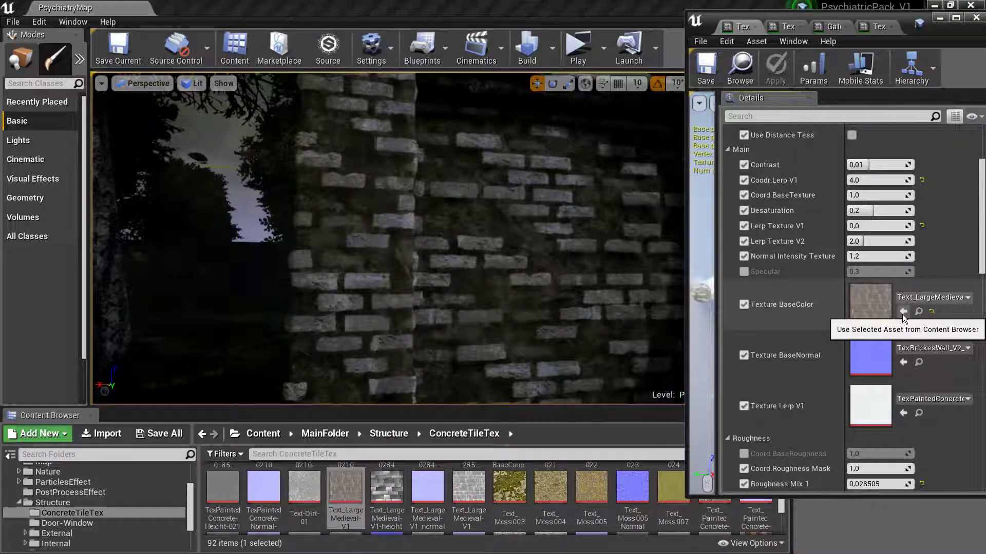
Assign the matching Large Medieval normal map to Texture BaseNormal.
{"action": "left_click", "coordinate": [919, 362]}
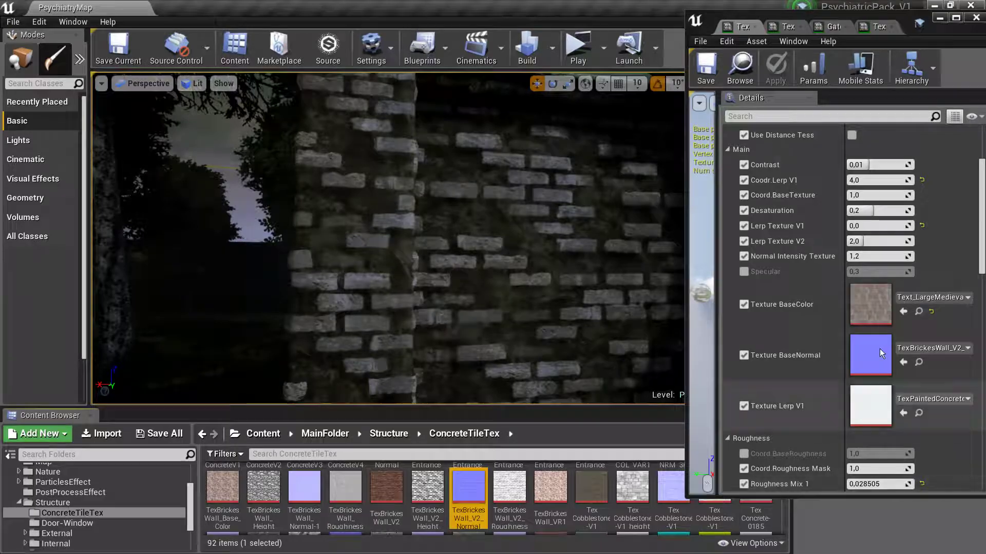
{"action": "left_click", "coordinate": [919, 311]}
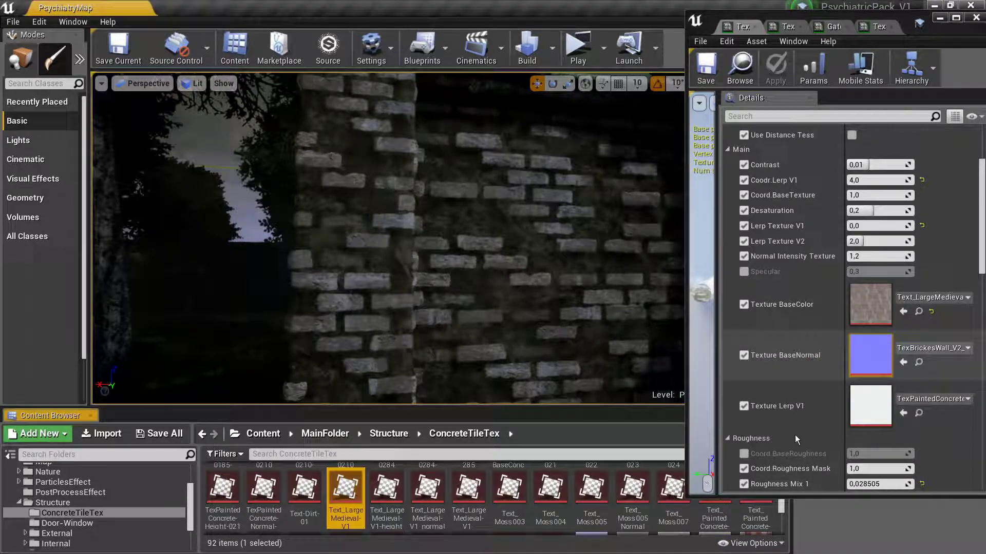
{"action": "left_click", "coordinate": [433, 493]}
{"action": "left_click", "coordinate": [906, 361]}
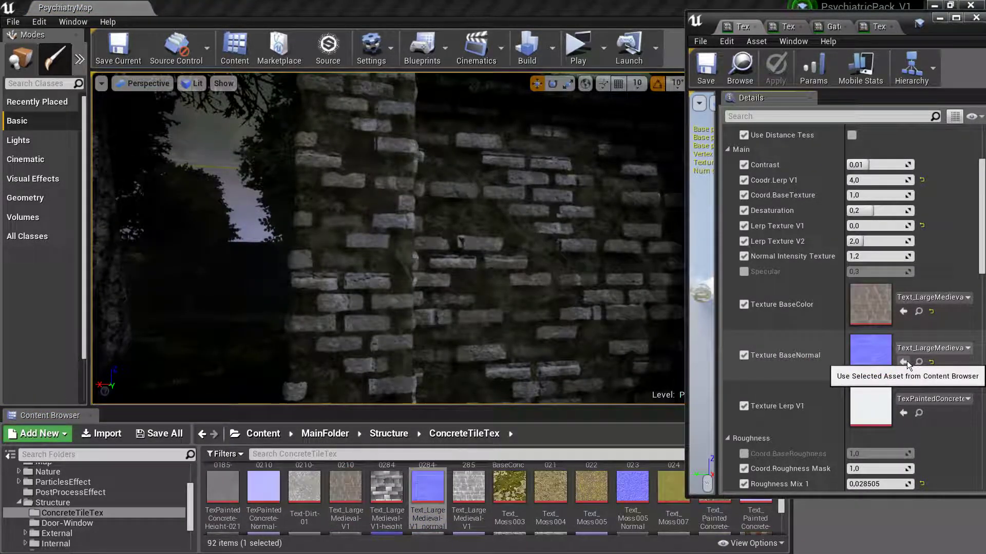
{"action": "scroll", "coordinate": [690, 505], "scroll_direction": "down", "scroll_amount": 1}
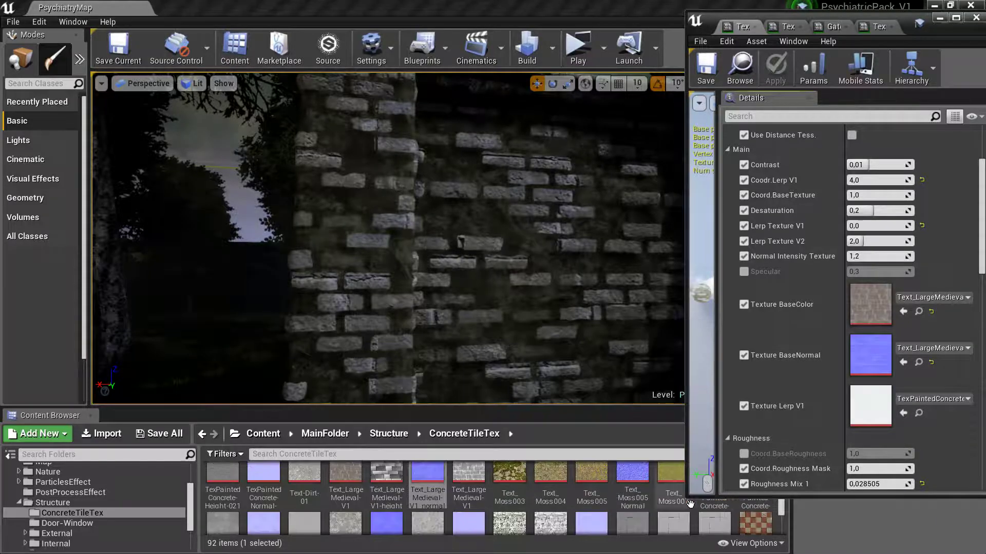
{"action": "scroll", "coordinate": [691, 504], "scroll_direction": "down", "scroll_amount": 5}
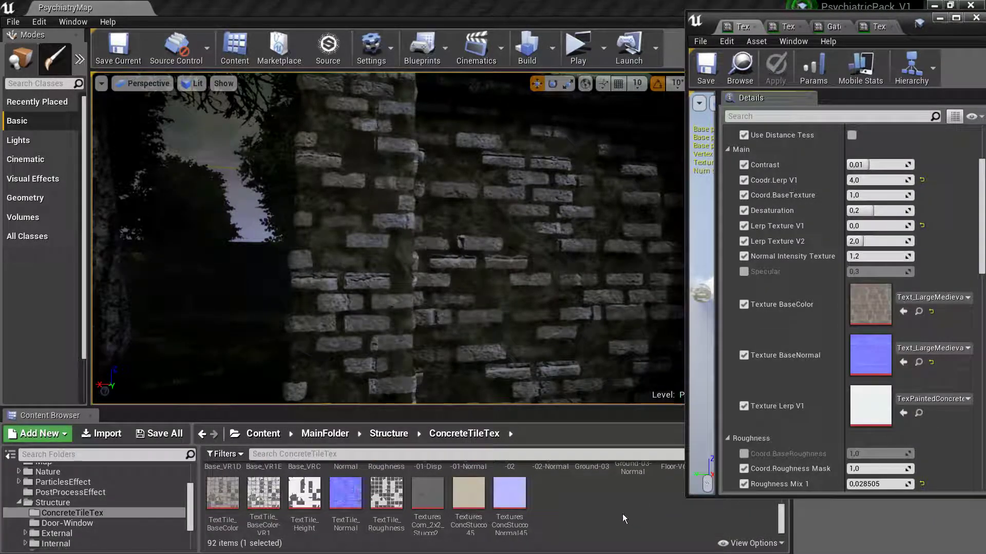
{"action": "scroll", "coordinate": [632, 519], "scroll_direction": "up", "scroll_amount": 2}
{"action": "scroll", "coordinate": [657, 520], "scroll_direction": "up", "scroll_amount": 1}
{"action": "scroll", "coordinate": [667, 521], "scroll_direction": "up", "scroll_amount": 1}
{"action": "scroll", "coordinate": [671, 521], "scroll_direction": "up", "scroll_amount": 1}
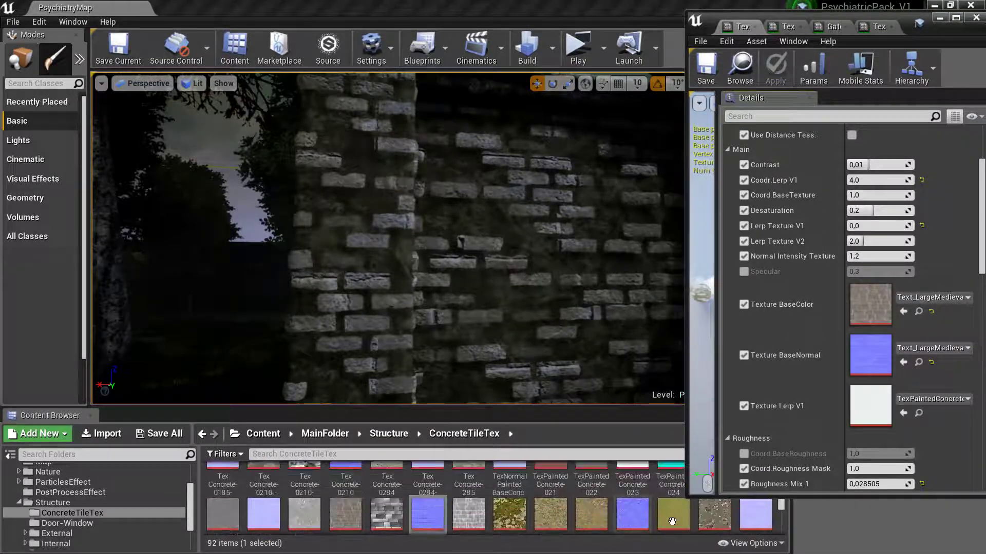
{"action": "scroll", "coordinate": [672, 521], "scroll_direction": "up", "scroll_amount": 2}
Assign the TexCobblestone-V1 colour, height and normal textures to BaseColor, Height Map and BaseNormal.
{"action": "left_click", "coordinate": [602, 492]}
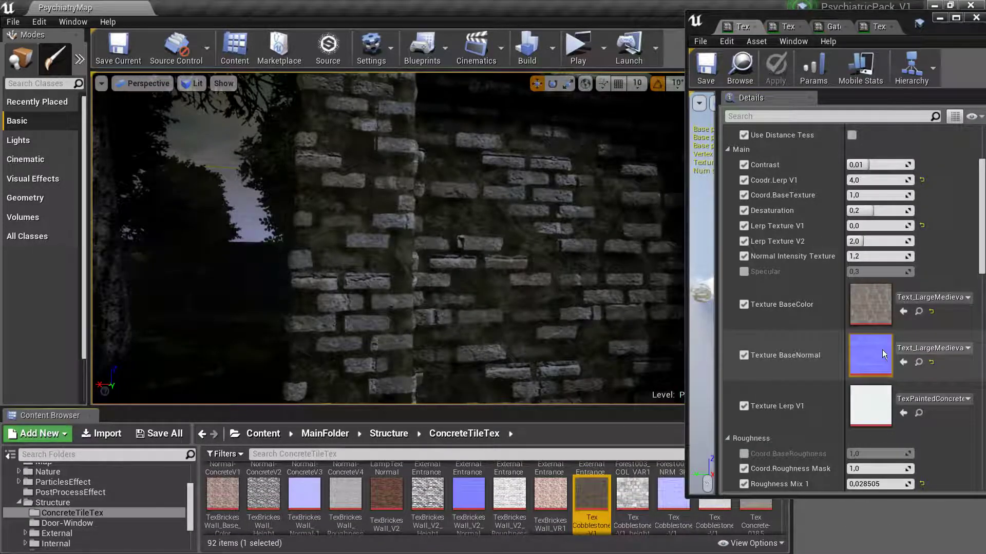
{"action": "left_click", "coordinate": [904, 311]}
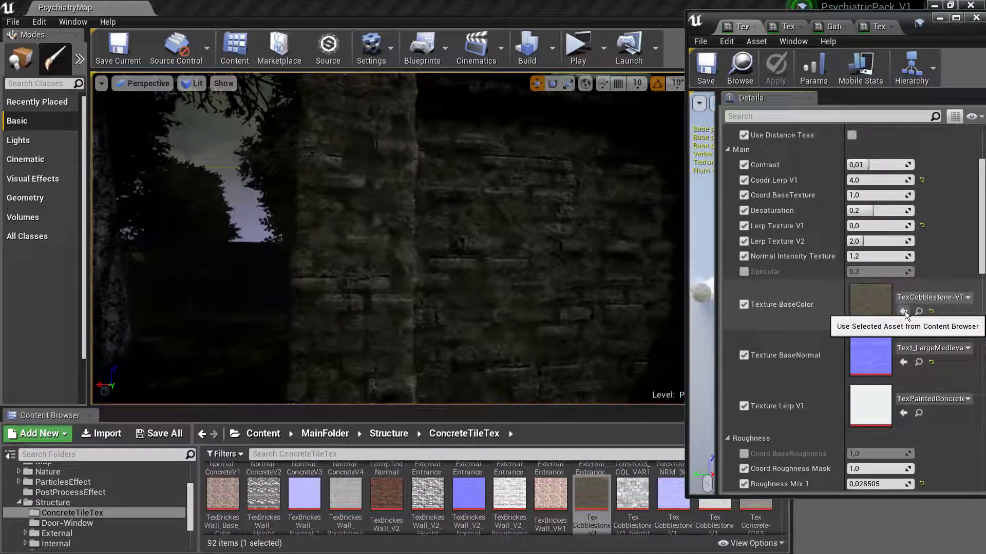
{"action": "left_click", "coordinate": [632, 494]}
{"action": "scroll", "coordinate": [817, 377], "scroll_direction": "up", "scroll_amount": 3}
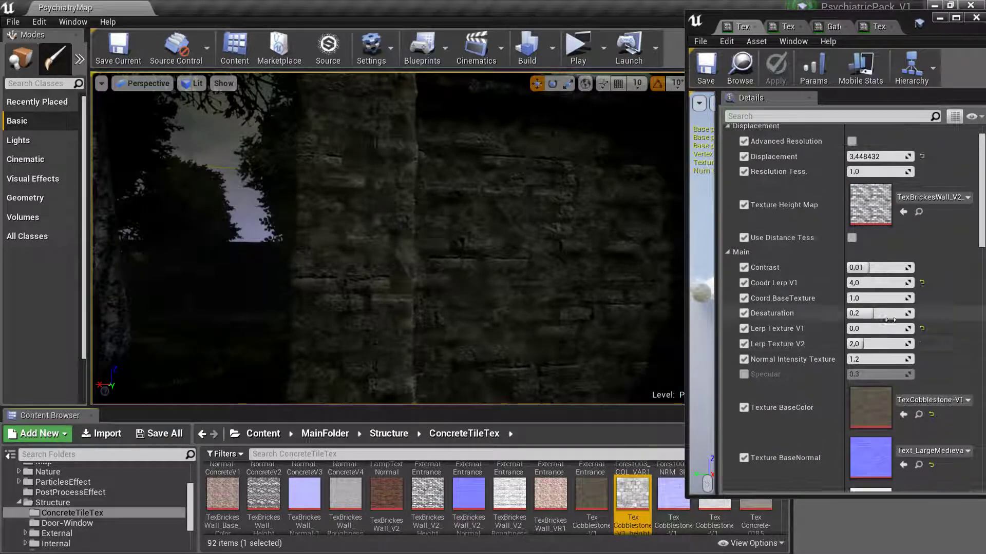
{"action": "left_click", "coordinate": [903, 232]}
{"action": "scroll", "coordinate": [892, 383], "scroll_direction": "down", "scroll_amount": 3}
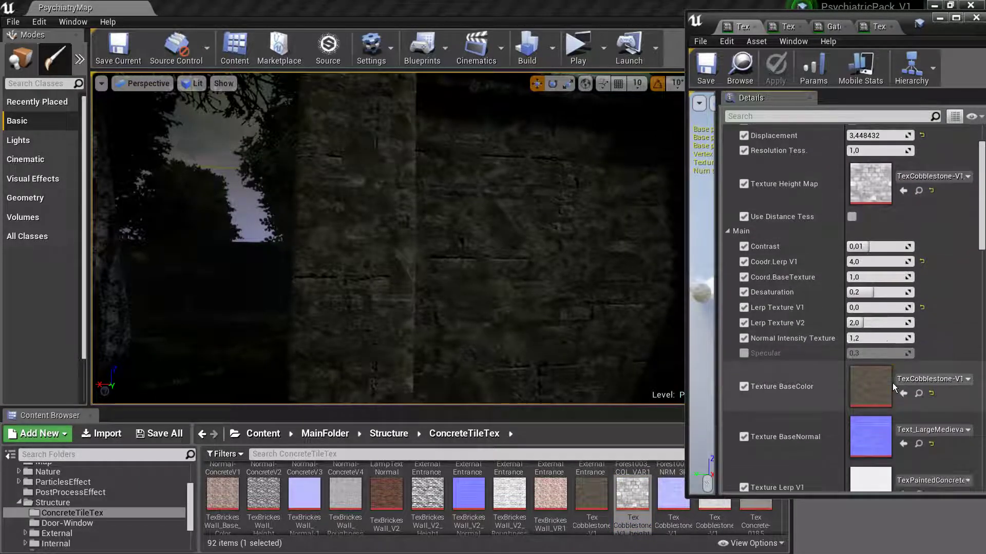
{"action": "scroll", "coordinate": [885, 384], "scroll_direction": "down", "scroll_amount": 2}
{"action": "left_click", "coordinate": [673, 494]}
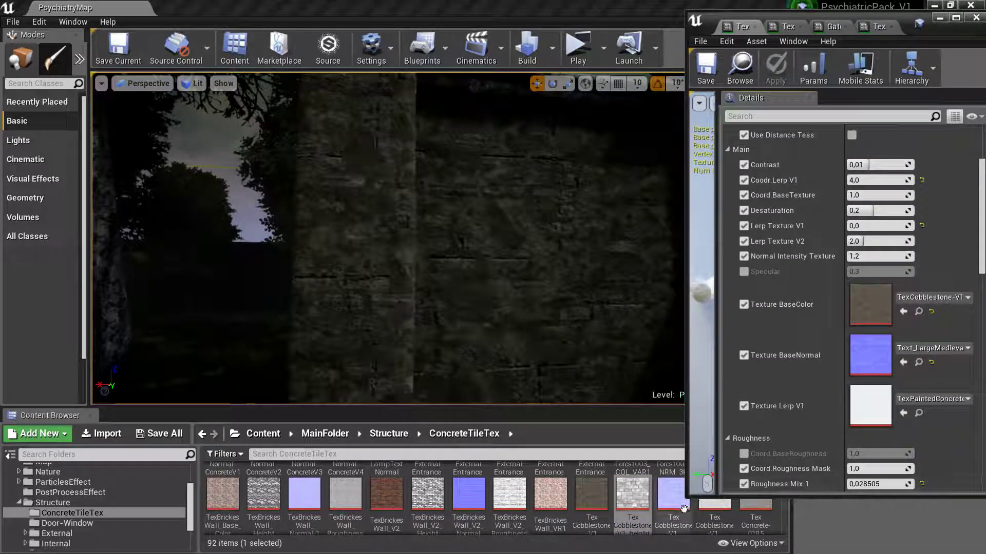
{"action": "left_click", "coordinate": [903, 364]}
Apply the TexCobblestone-V1 roughness, base mask and cracks mask textures to their slots.
{"action": "scroll", "coordinate": [924, 363], "scroll_direction": "down", "scroll_amount": 1}
{"action": "scroll", "coordinate": [924, 363], "scroll_direction": "down", "scroll_amount": 3}
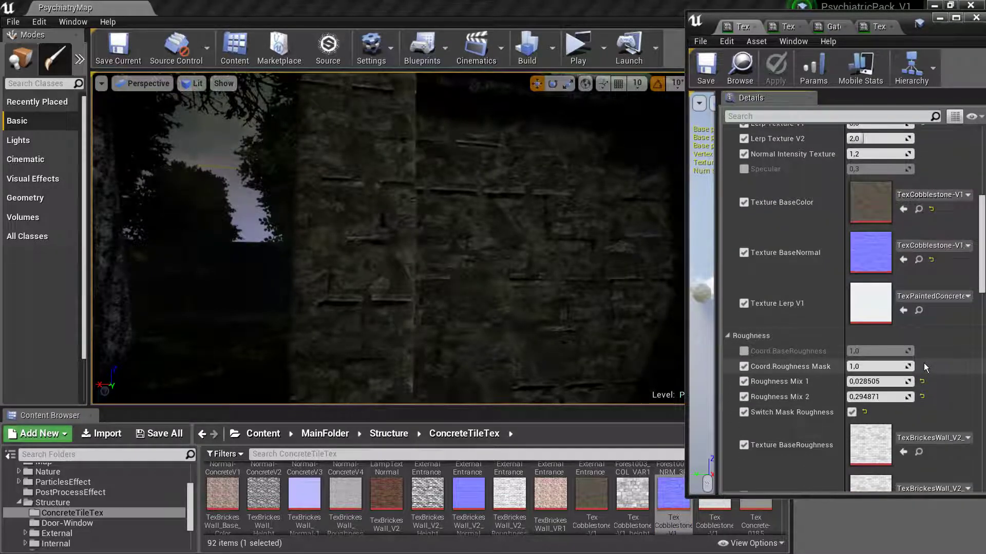
{"action": "scroll", "coordinate": [923, 368], "scroll_direction": "down", "scroll_amount": 3}
{"action": "left_click", "coordinate": [718, 515]}
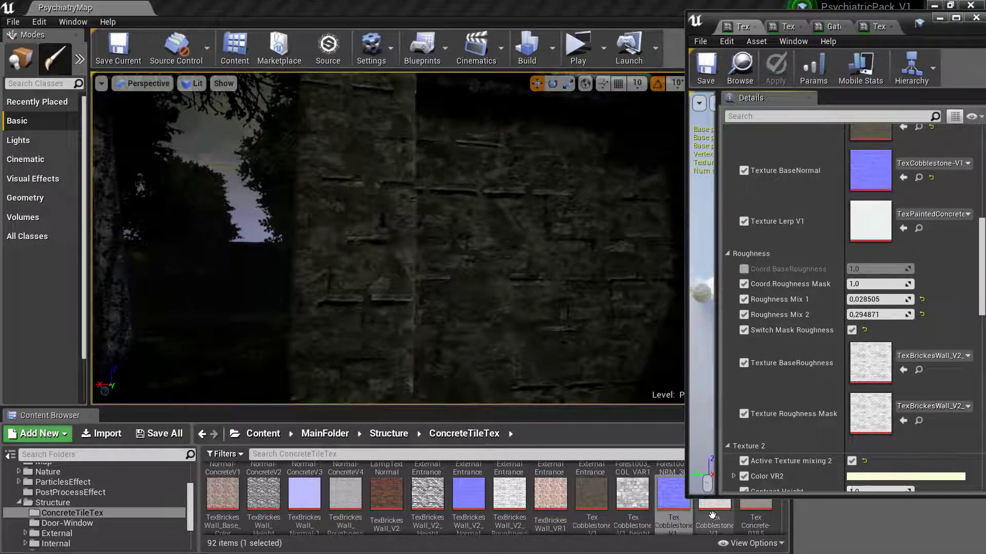
{"action": "left_click_drag", "start_coordinate": [717, 515], "coordinate": [901, 368]}
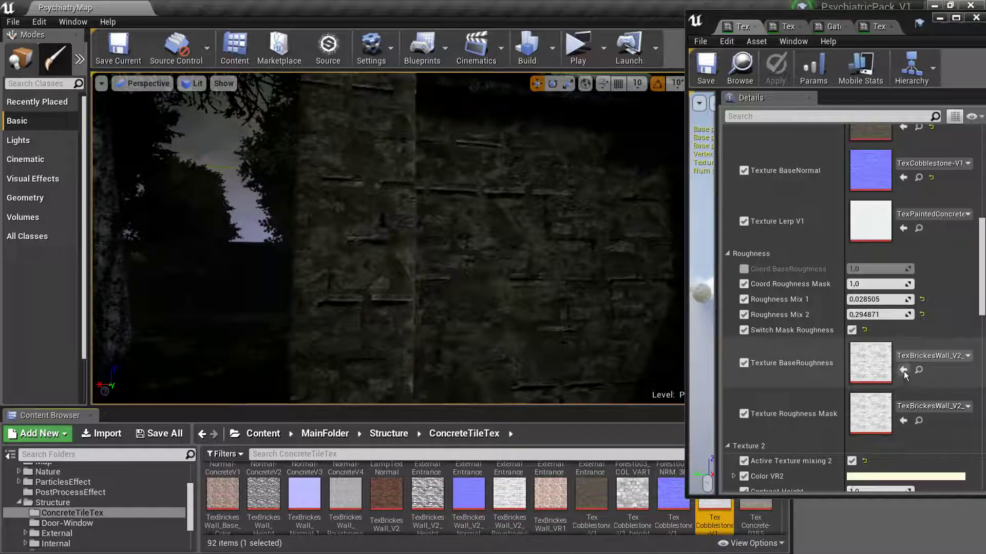
{"action": "scroll", "coordinate": [917, 424], "scroll_direction": "down", "scroll_amount": 4}
{"action": "scroll", "coordinate": [916, 425], "scroll_direction": "down", "scroll_amount": 2}
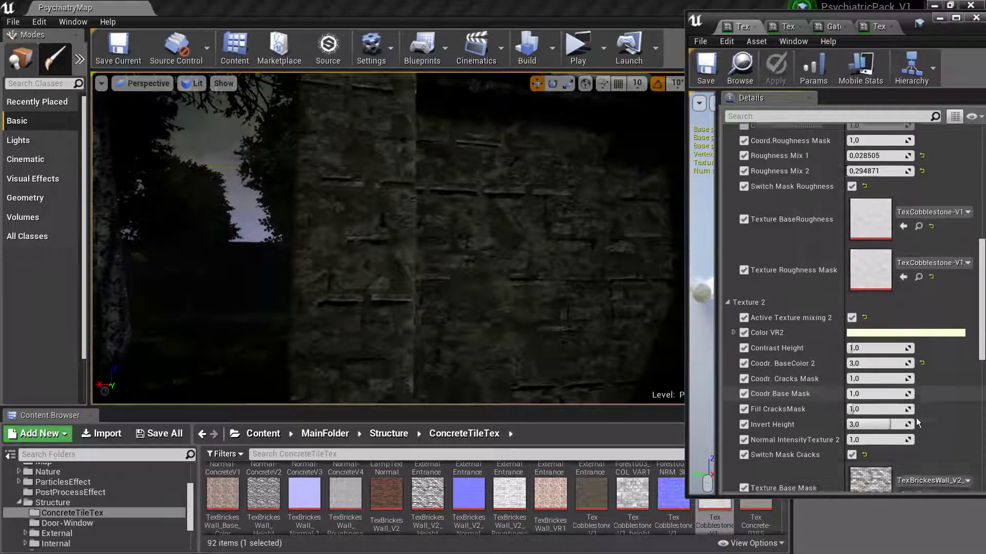
{"action": "scroll", "coordinate": [916, 425], "scroll_direction": "down", "scroll_amount": 3}
{"action": "mouse_move", "coordinate": [633, 500]}
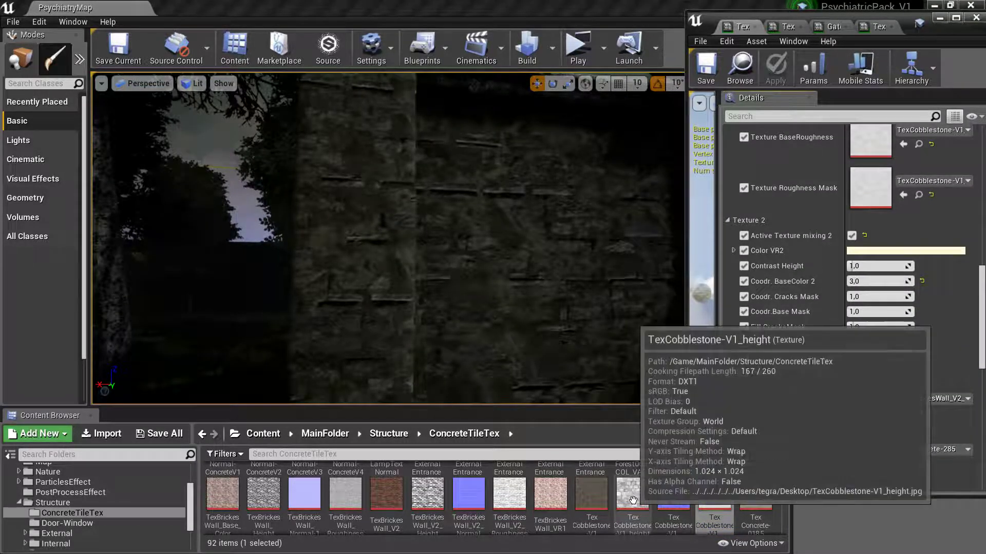
{"action": "left_click_drag", "start_coordinate": [633, 501], "coordinate": [882, 405]}
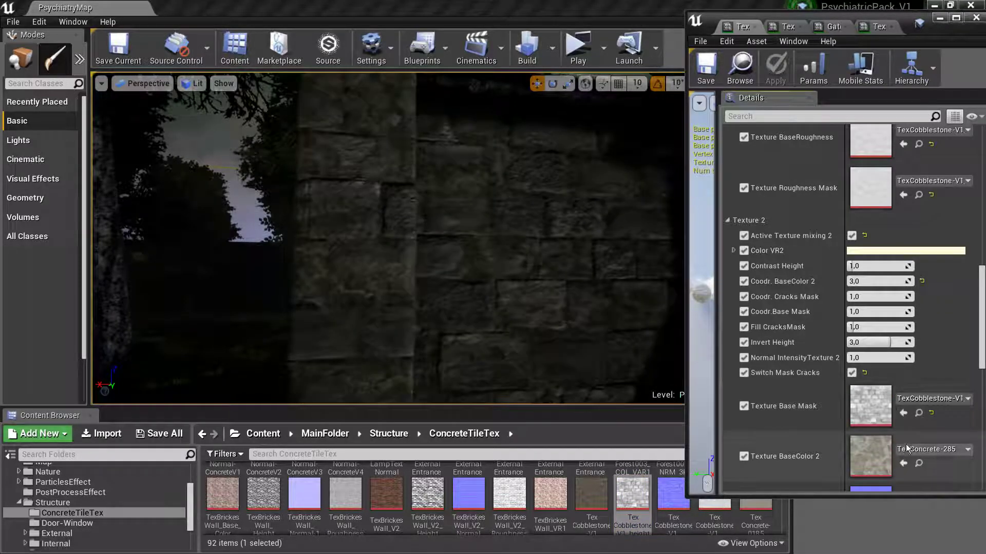
{"action": "scroll", "coordinate": [879, 403], "scroll_direction": "down", "scroll_amount": 2}
{"action": "scroll", "coordinate": [875, 401], "scroll_direction": "down", "scroll_amount": 1}
{"action": "scroll", "coordinate": [876, 404], "scroll_direction": "down", "scroll_amount": 2}
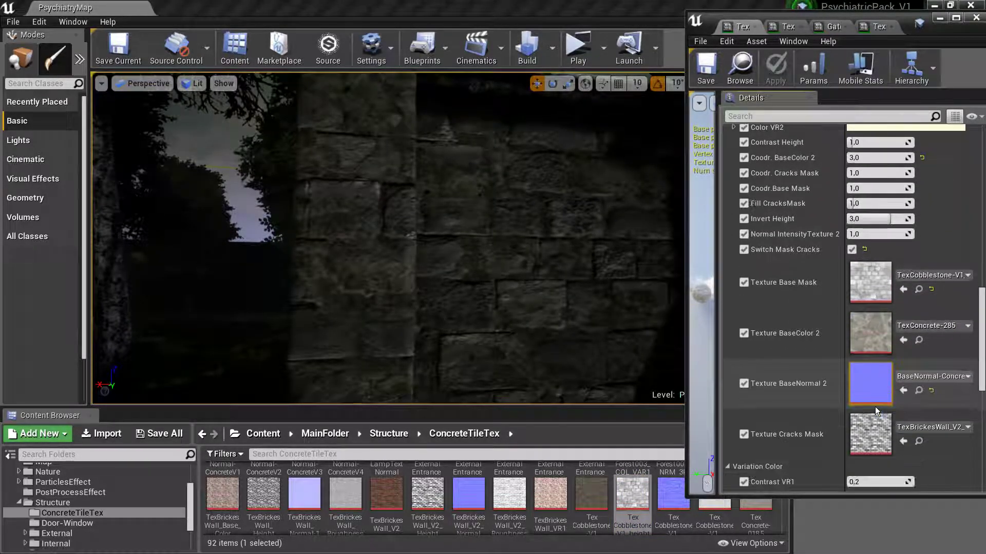
{"action": "left_click", "coordinate": [903, 442]}
{"action": "scroll", "coordinate": [904, 392], "scroll_direction": "down", "scroll_amount": 3}
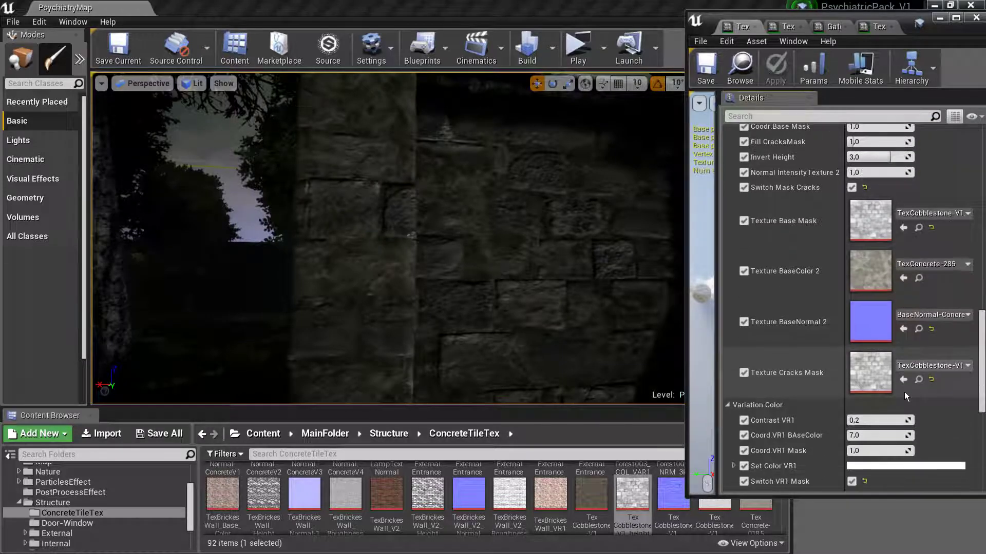
Use TexCobblestone-V1 as the Texture VR1 Mask.
{"action": "scroll", "coordinate": [903, 384], "scroll_direction": "down", "scroll_amount": 2}
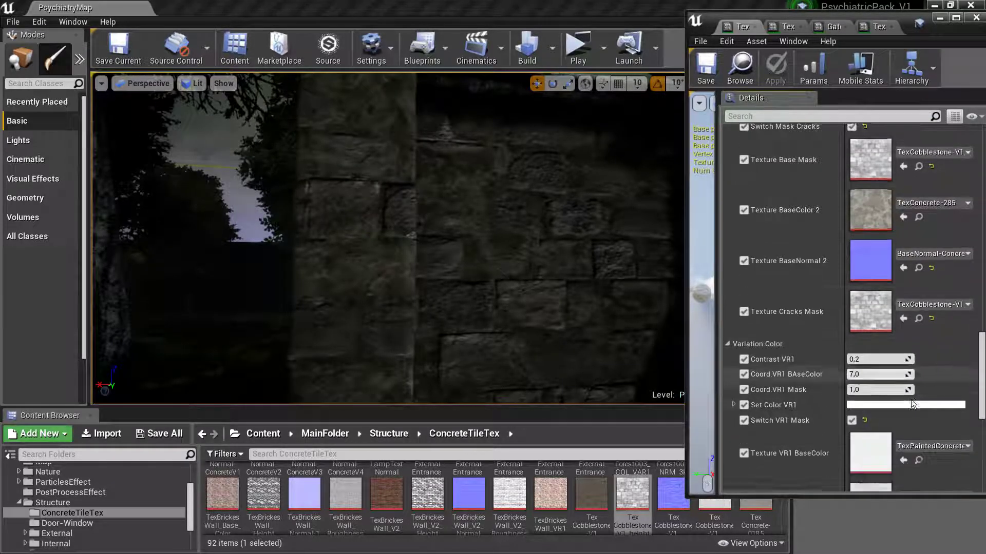
{"action": "scroll", "coordinate": [911, 399], "scroll_direction": "down", "scroll_amount": 2}
{"action": "left_click", "coordinate": [904, 448]}
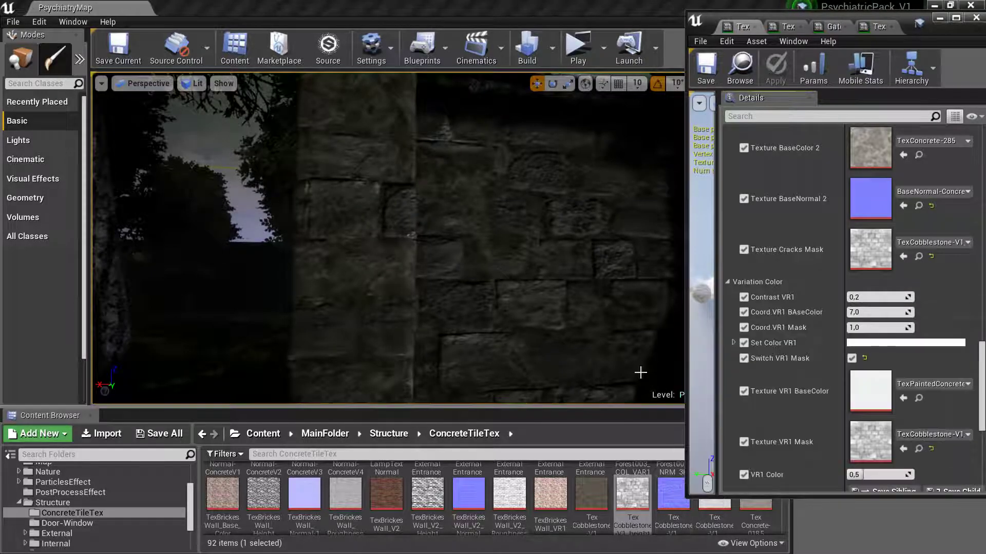
{"action": "mouse_move", "coordinate": [390, 241]}
{"action": "right_mouse_down"}
{"action": "mouse_move", "coordinate": [360, 241]}
{"action": "mouse_move", "coordinate": [623, 304]}
{"action": "right_mouse_up"}
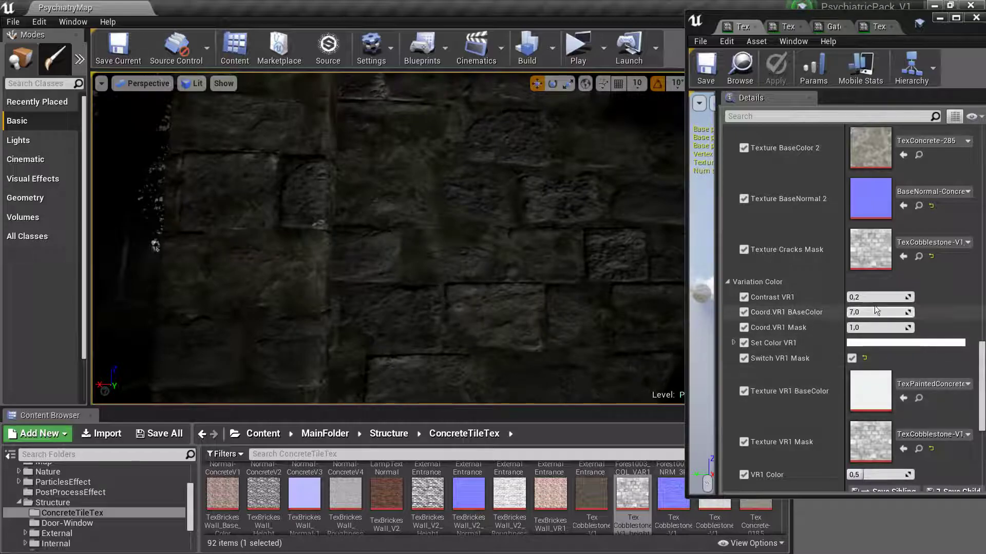
Nudge Contrast VR1 up, raise VR1 Color to about 0.65, and uncheck Switch VR1 Mask.
{"action": "left_click_drag", "start_coordinate": [872, 293], "coordinate": [884, 293]}
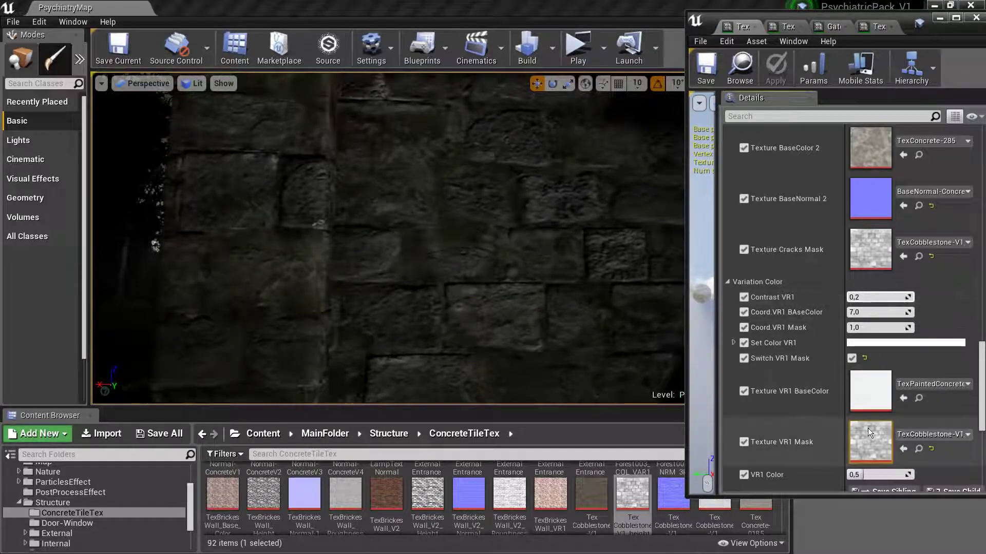
{"action": "scroll", "coordinate": [883, 444], "scroll_direction": "down", "scroll_amount": 3}
{"action": "left_click_drag", "start_coordinate": [872, 394], "coordinate": [882, 393]}
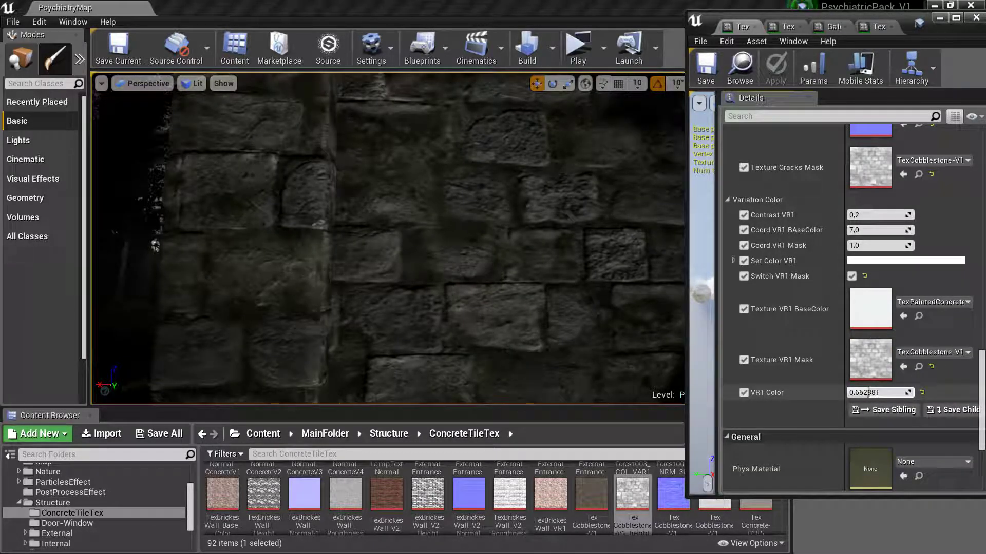
{"action": "scroll", "coordinate": [877, 393], "scroll_direction": "up", "scroll_amount": 4}
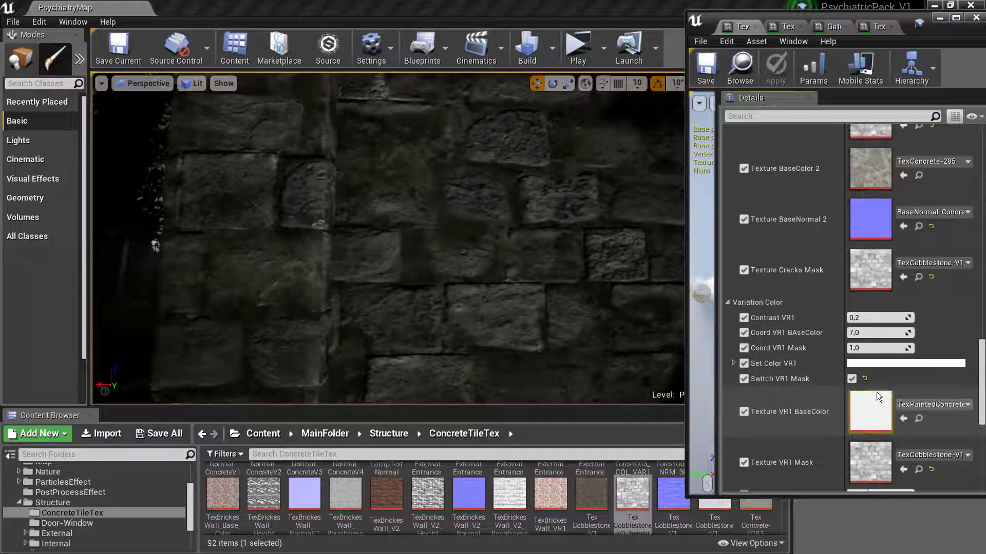
{"action": "left_click", "coordinate": [855, 377]}
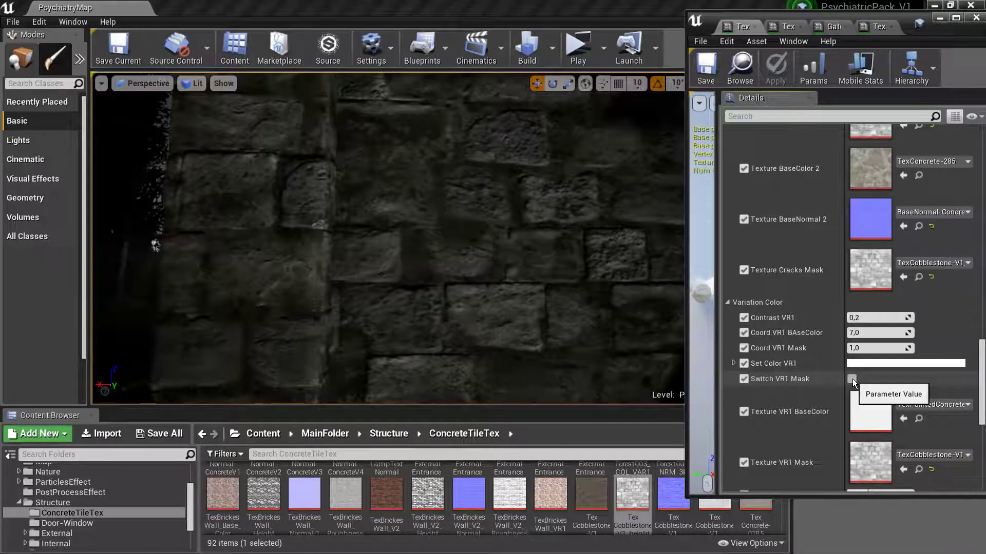
Assign Base Normal-ConcreteV2 to Texture BaseNormal 2.
{"action": "scroll", "coordinate": [899, 316], "scroll_direction": "up", "scroll_amount": 4}
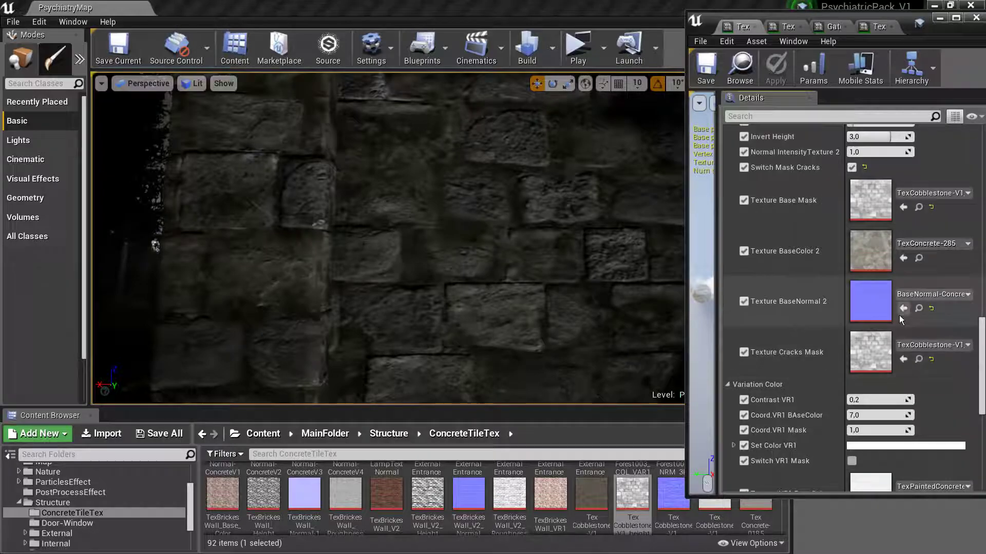
{"action": "scroll", "coordinate": [900, 339], "scroll_direction": "up", "scroll_amount": 1}
{"action": "left_click", "coordinate": [917, 351]}
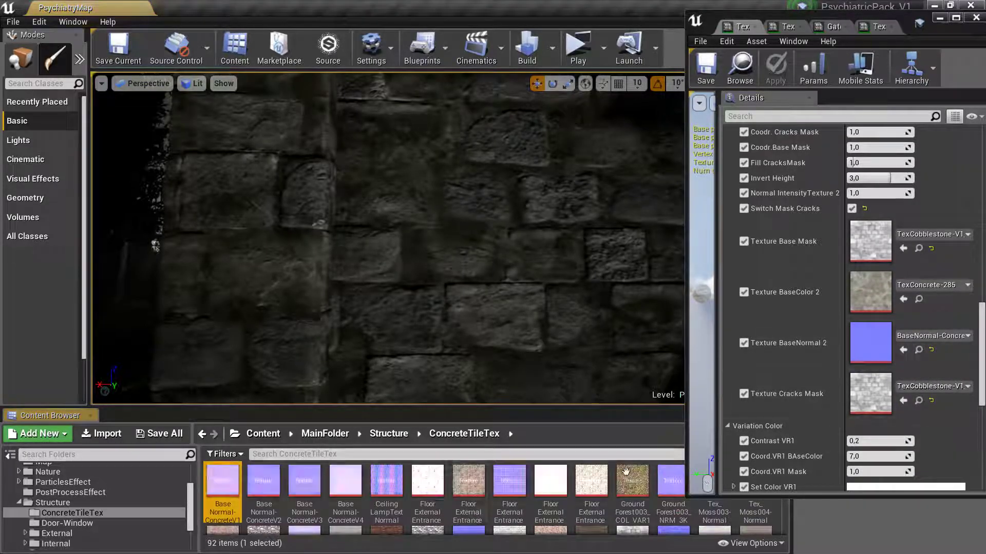
{"action": "left_click", "coordinate": [264, 482]}
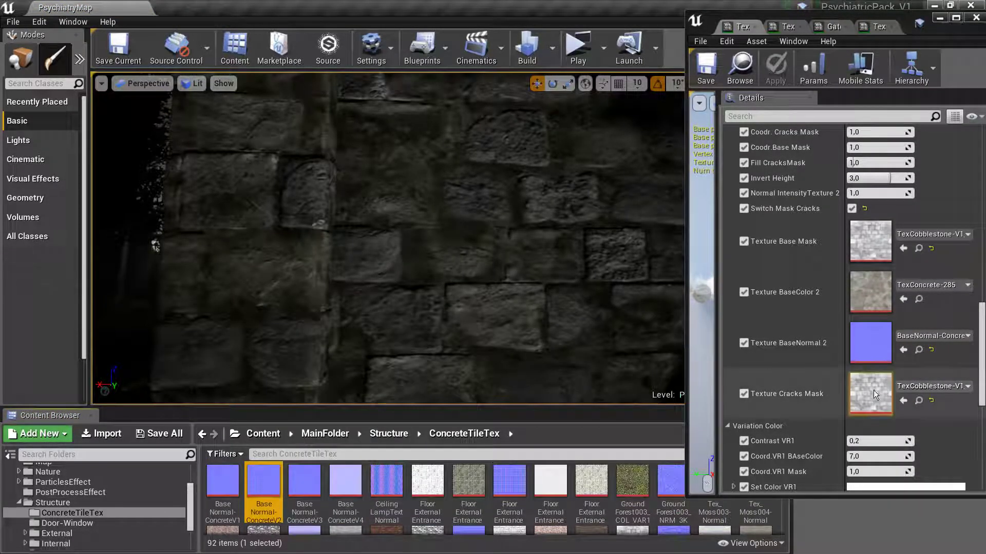
{"action": "left_click", "coordinate": [904, 351]}
Use the Text_Moss005 moss texture as Texture BaseColor 2.
{"action": "scroll", "coordinate": [908, 350], "scroll_direction": "up", "scroll_amount": 2}
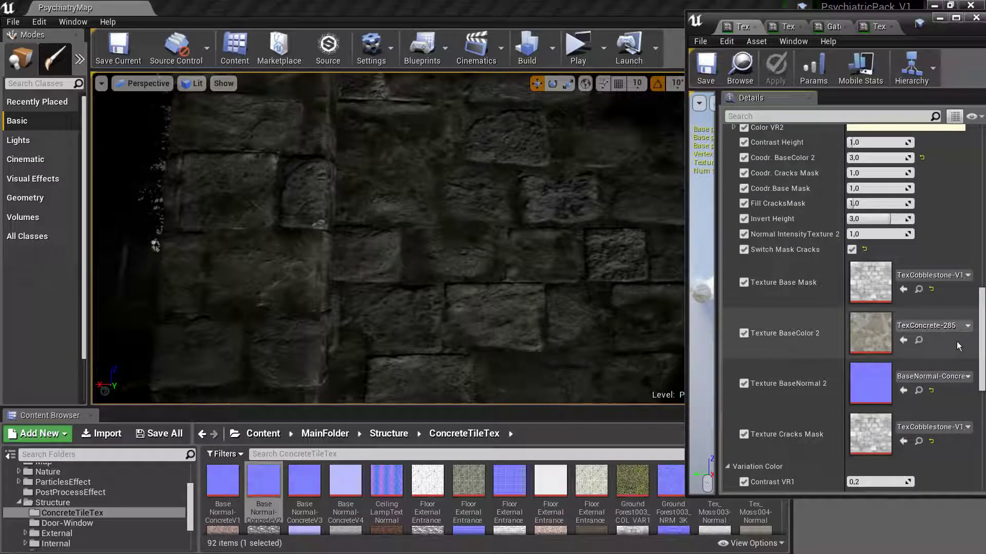
{"action": "left_click", "coordinate": [919, 341]}
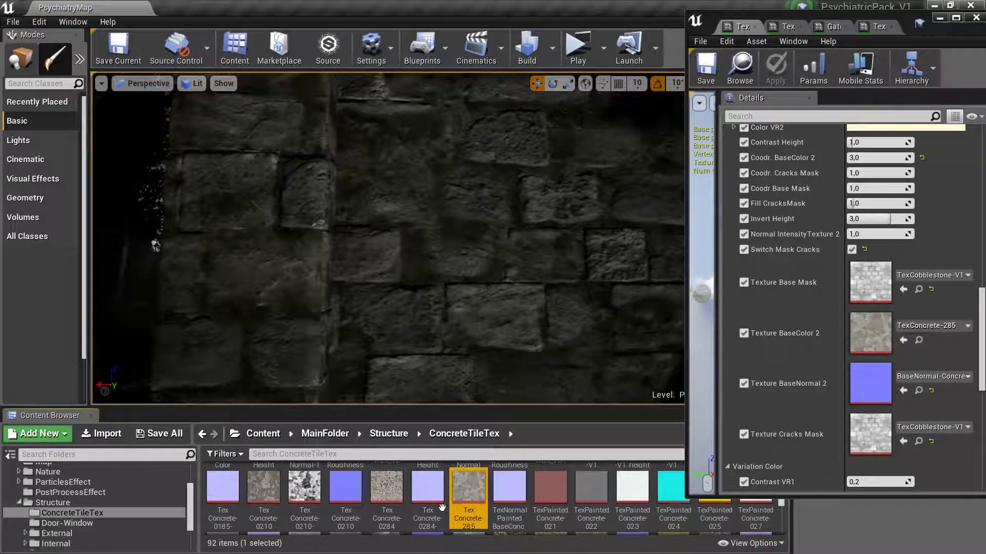
{"action": "scroll", "coordinate": [482, 514], "scroll_direction": "down", "scroll_amount": 1}
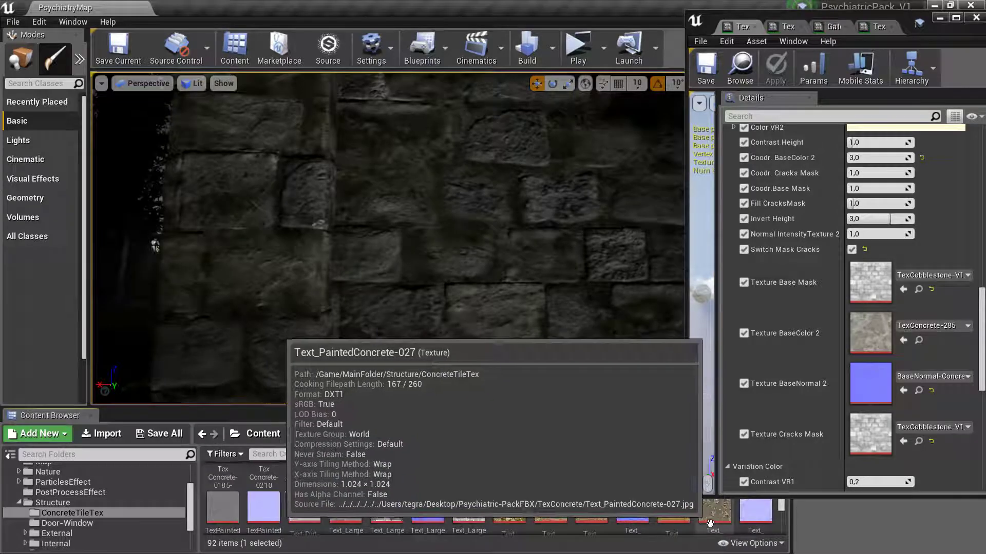
{"action": "left_click", "coordinate": [591, 508]}
{"action": "left_click", "coordinate": [902, 341]}
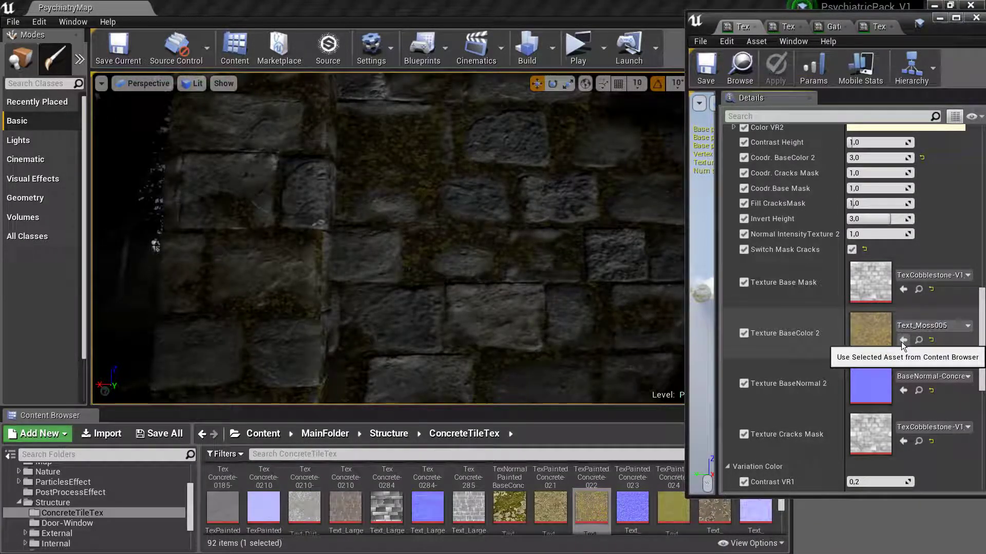
Raise Invert Height to 10,0 and check the cobblestone wall in a play test.
{"action": "scroll", "coordinate": [880, 327], "scroll_direction": "up", "scroll_amount": 4}
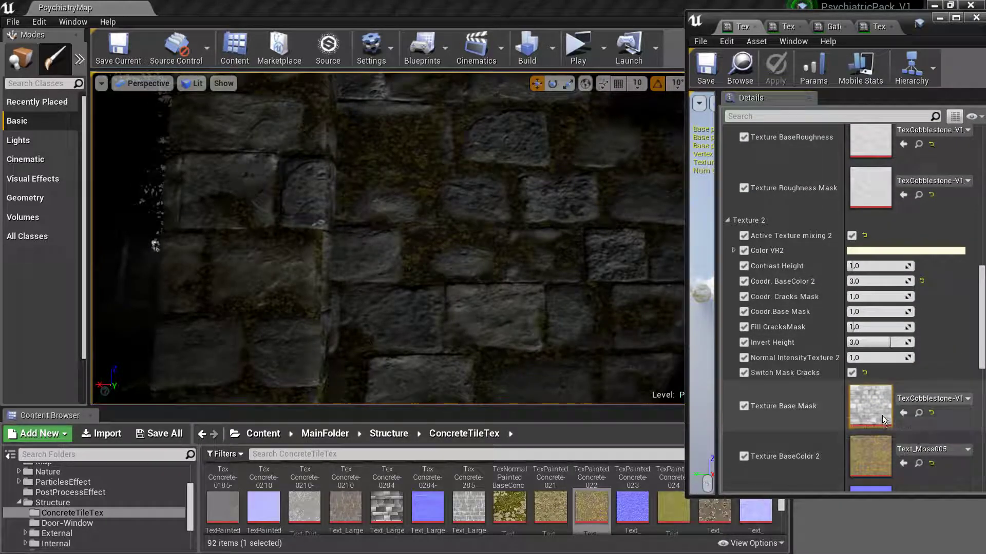
{"action": "left_click_drag", "start_coordinate": [879, 342], "coordinate": [900, 343]}
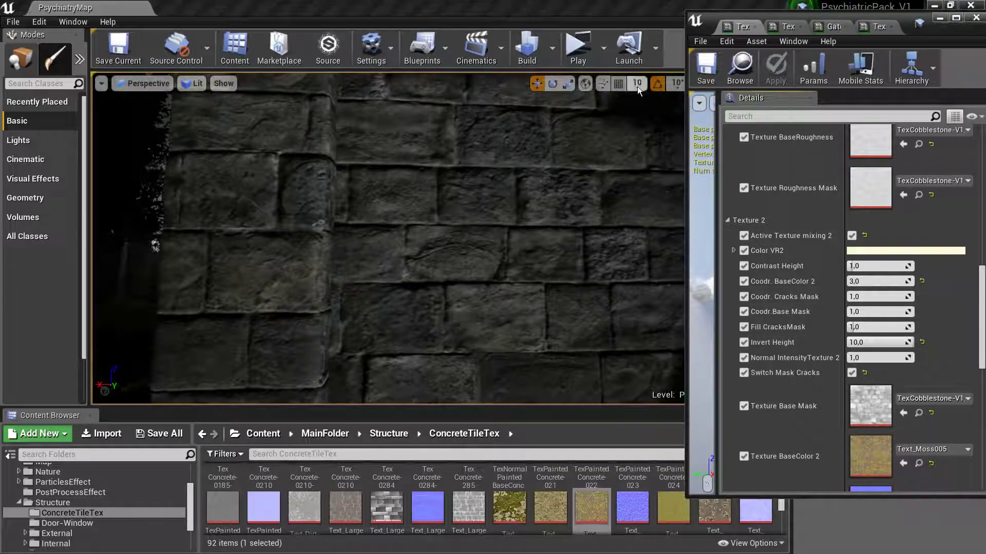
{"action": "left_click", "coordinate": [580, 47]}
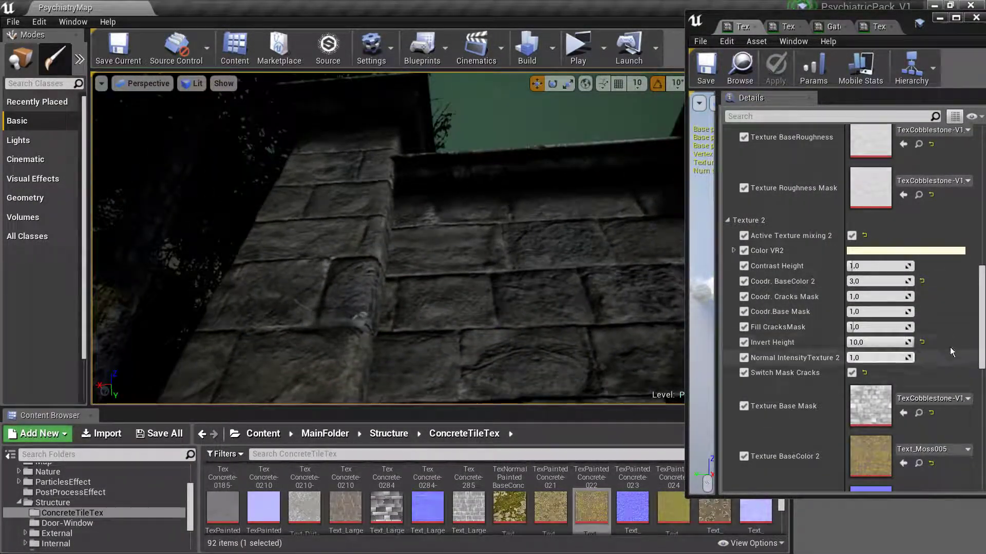
{"action": "scroll", "coordinate": [950, 347], "scroll_direction": "up", "scroll_amount": 3}
{"action": "scroll", "coordinate": [935, 339], "scroll_direction": "up", "scroll_amount": 3}
{"action": "scroll", "coordinate": [921, 349], "scroll_direction": "up", "scroll_amount": 3}
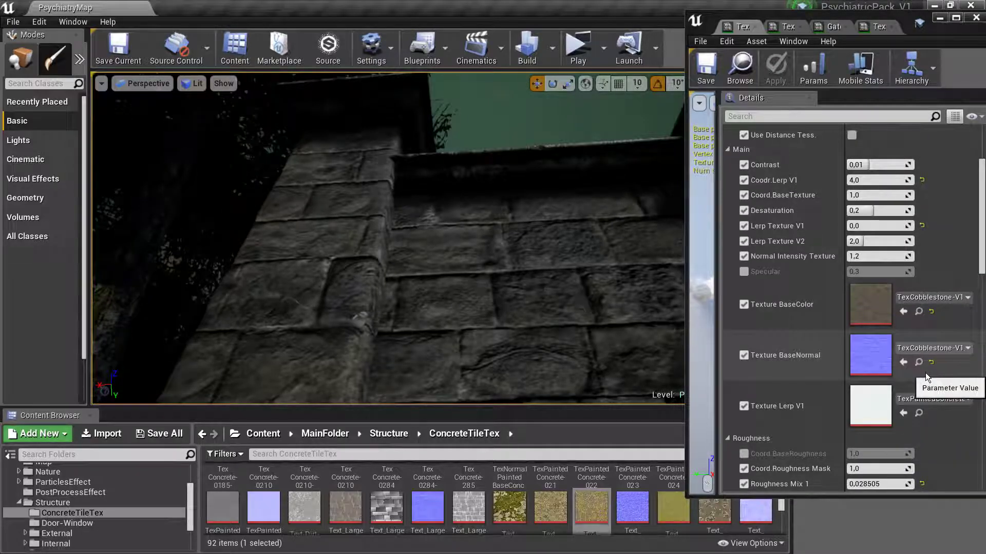
{"action": "scroll", "coordinate": [922, 417], "scroll_direction": "up", "scroll_amount": 2}
{"action": "scroll", "coordinate": [909, 329], "scroll_direction": "up", "scroll_amount": 3}
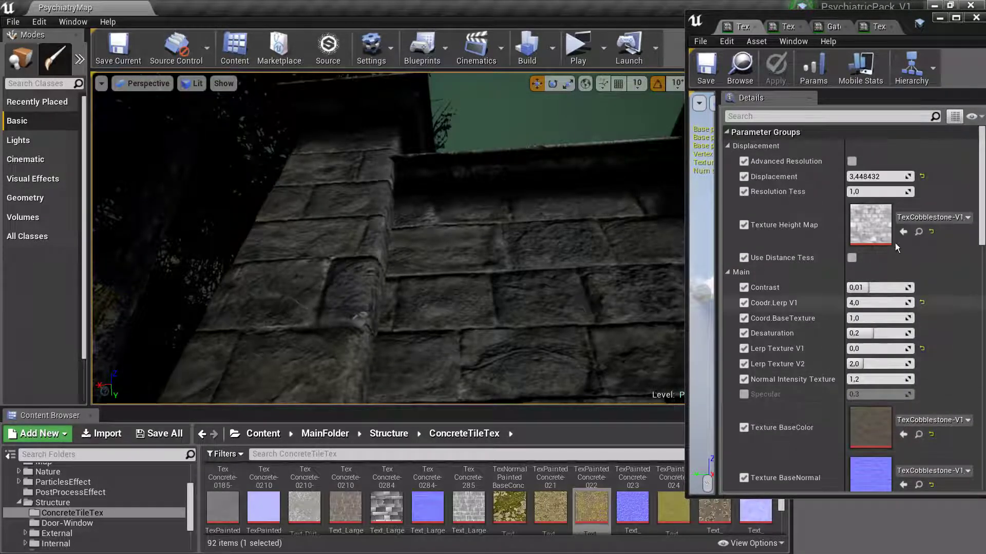
{"action": "left_click", "coordinate": [883, 191]}
{"action": "type", "text": "2"}
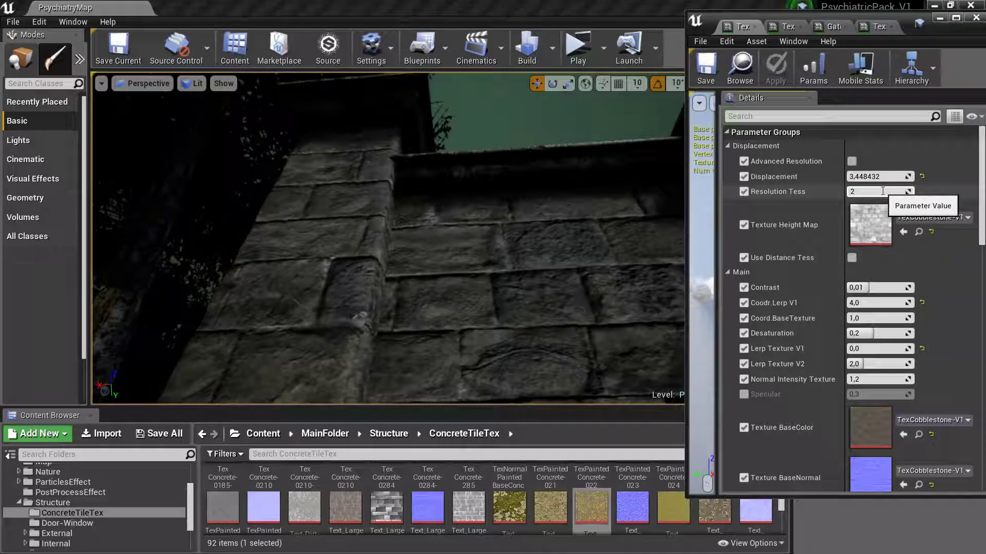
Commit Resolution Tess 2, raise Displacement to 7,8, and walk up to the wall in a play test.
{"action": "key", "text": "Return"}
{"action": "left_click_drag", "start_coordinate": [876, 176], "coordinate": [893, 176]}
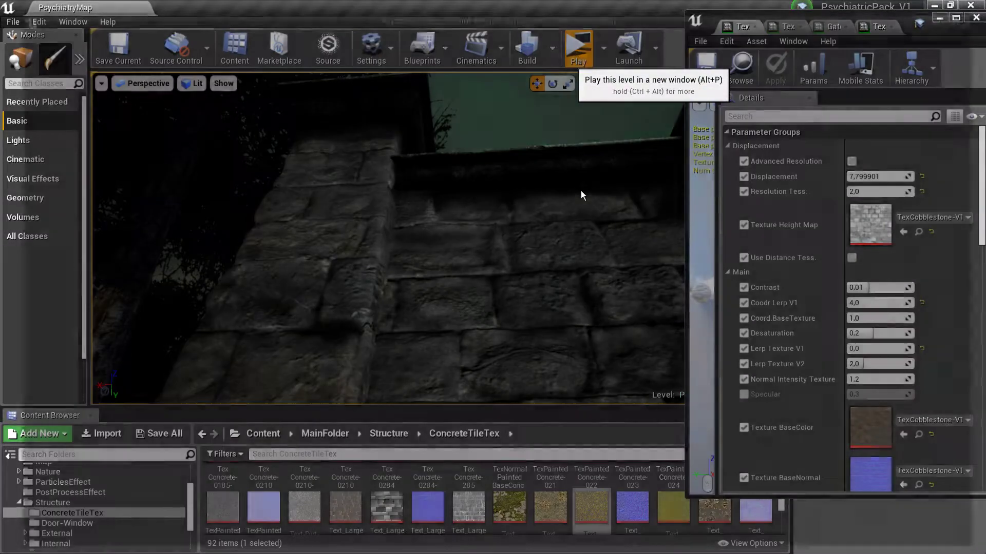
{"action": "left_click", "coordinate": [581, 51]}
{"action": "key", "text": "w"}
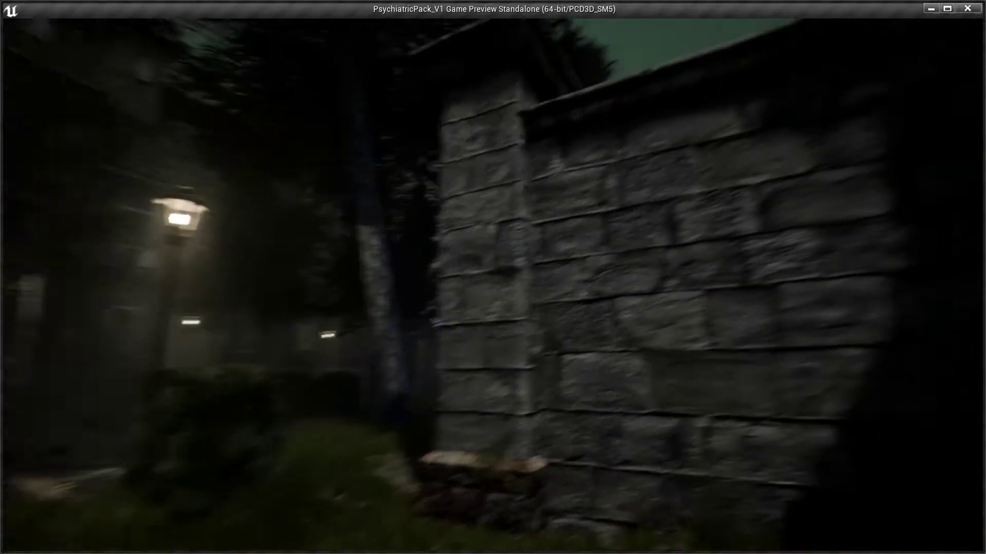
{"action": "key", "text": "w"}
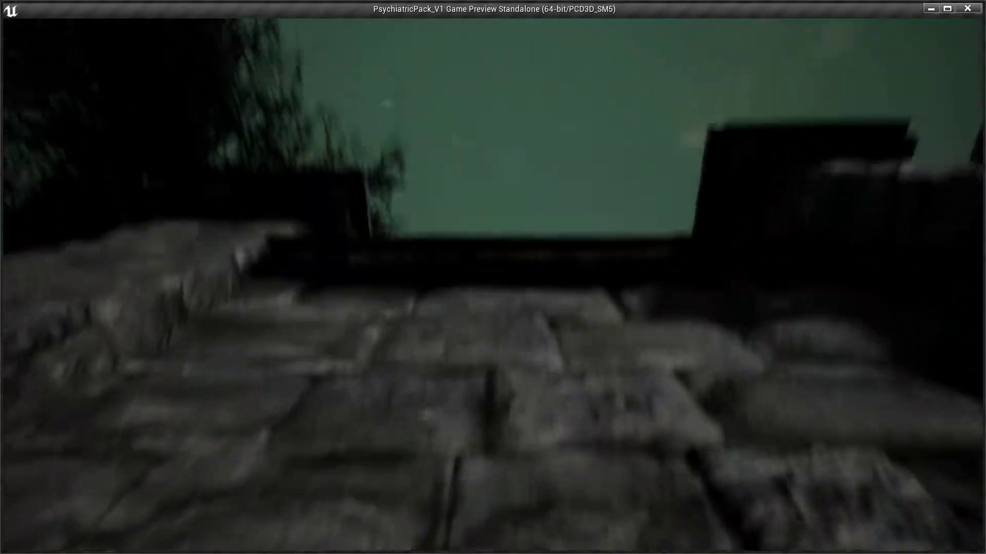
{"action": "key", "text": "w"}
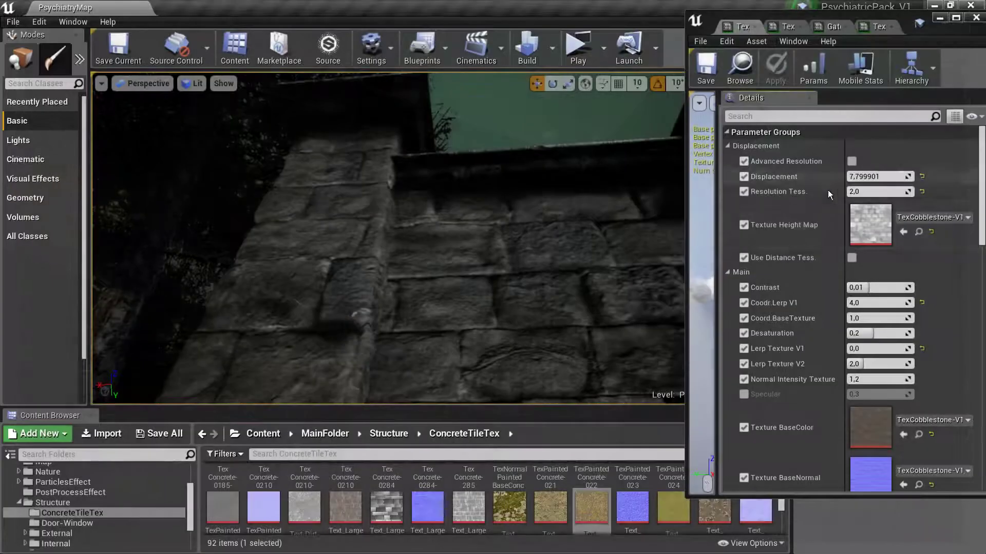
Tune Roughness Mix 1 toward -2.56 while inspecting the stone blocks up close.
{"action": "scroll", "coordinate": [889, 397], "scroll_direction": "down", "scroll_amount": 3}
{"action": "scroll", "coordinate": [885, 395], "scroll_direction": "down", "scroll_amount": 1}
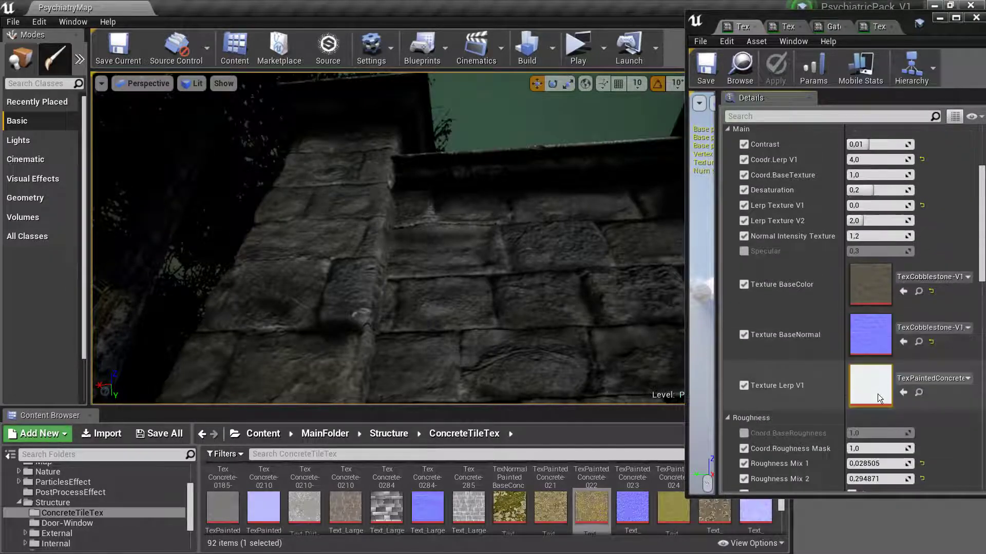
{"action": "scroll", "coordinate": [877, 393], "scroll_direction": "down", "scroll_amount": 1}
{"action": "scroll", "coordinate": [872, 388], "scroll_direction": "down", "scroll_amount": 1}
{"action": "left_click_drag", "start_coordinate": [869, 383], "coordinate": [886, 383]}
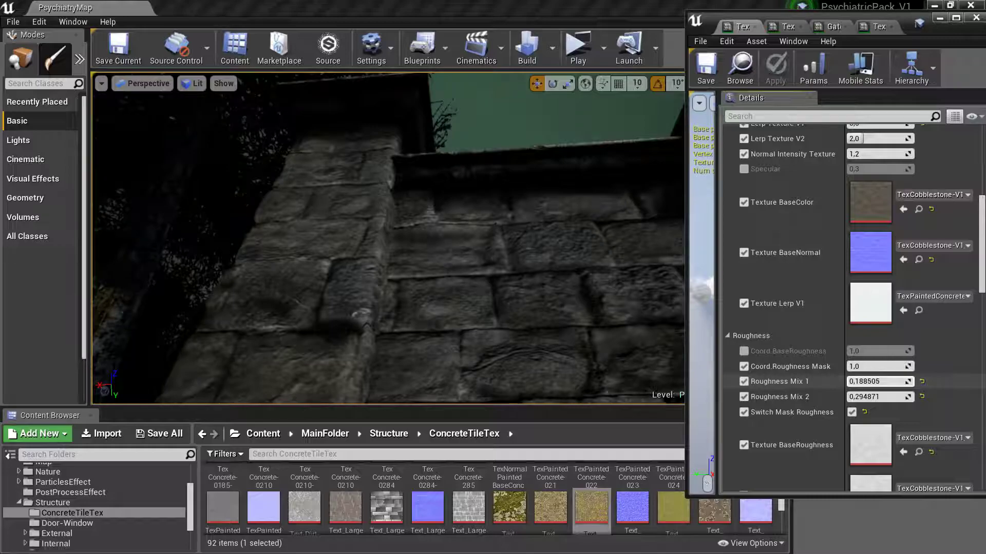
{"action": "left_click_drag", "start_coordinate": [625, 307], "coordinate": [601, 291]}
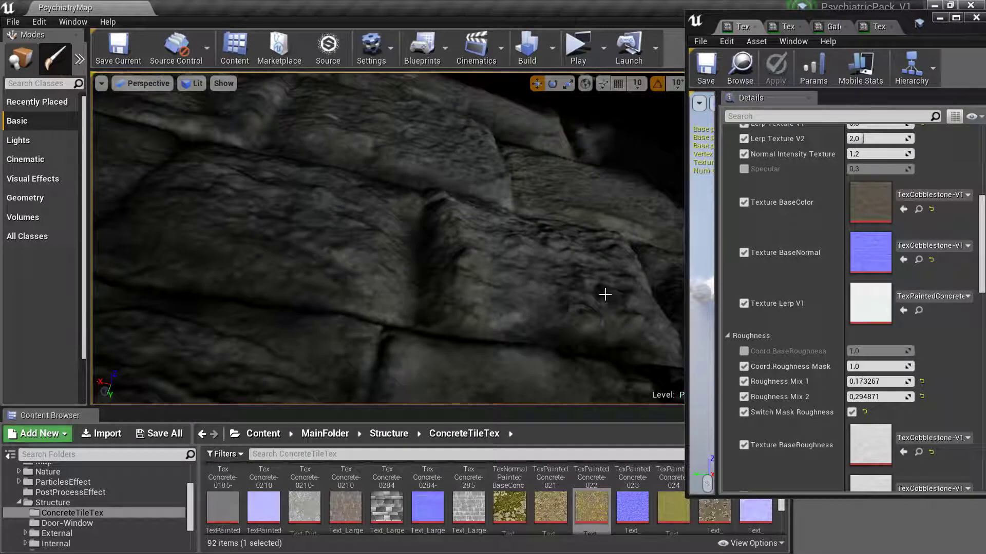
{"action": "left_click_drag", "start_coordinate": [848, 378], "coordinate": [903, 398]}
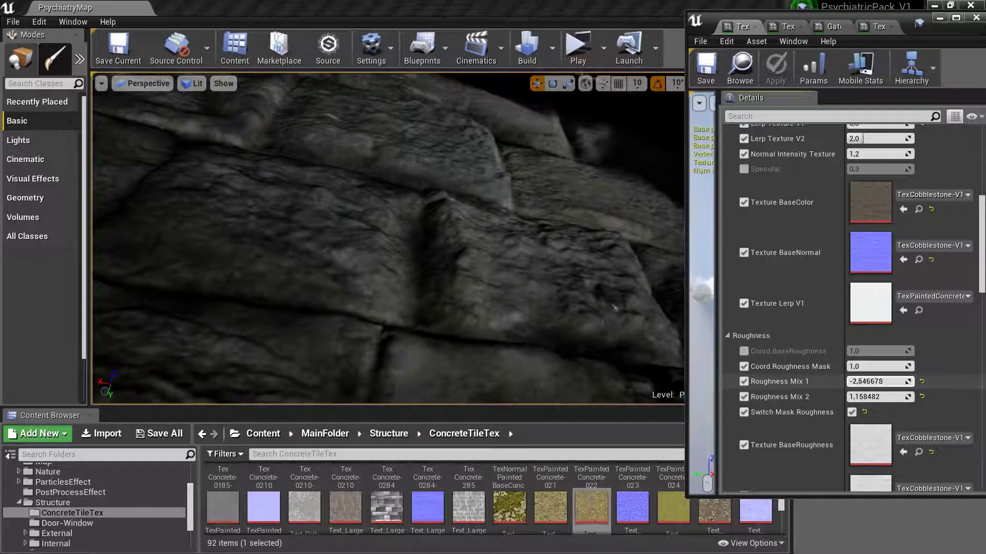
Bring Fill CracksMask to about 0.61 and Invert Height to about 2.38.
{"action": "right_click_drag", "start_coordinate": [662, 318], "coordinate": [590, 308]}
{"action": "scroll", "coordinate": [887, 366], "scroll_direction": "down", "scroll_amount": 6}
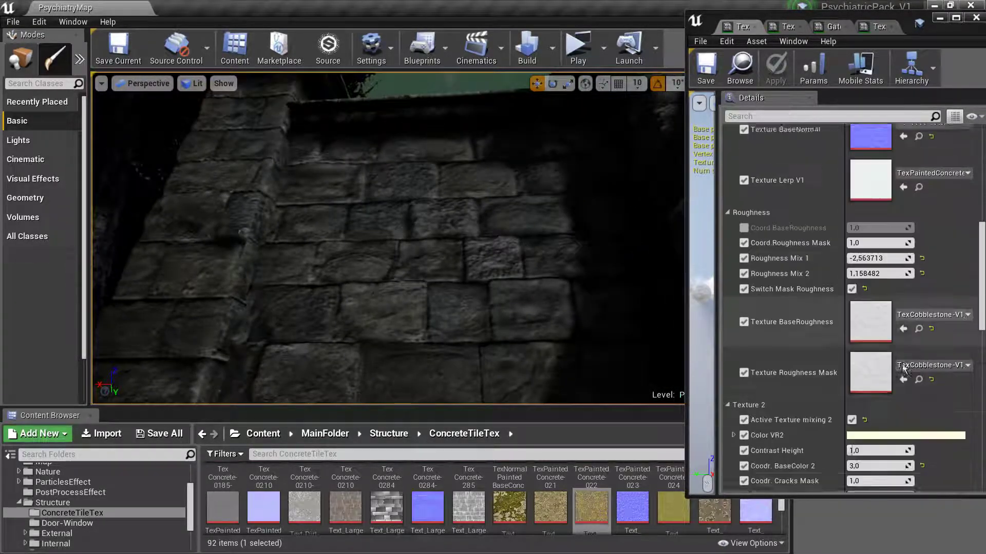
{"action": "scroll", "coordinate": [887, 366], "scroll_direction": "down", "scroll_amount": 3}
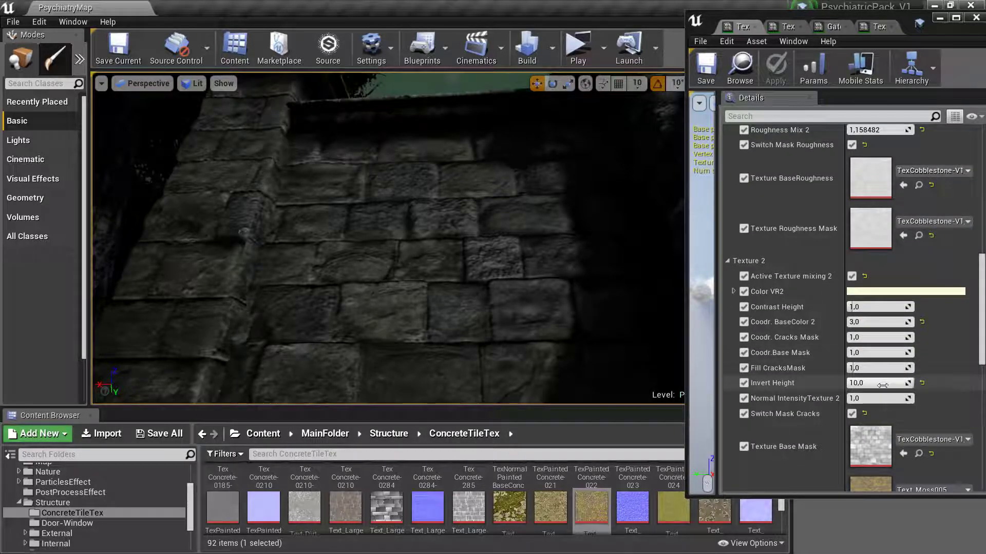
{"action": "mouse_move", "coordinate": [882, 383]}
{"action": "left_mouse_down"}
{"action": "mouse_move", "coordinate": [874, 371]}
{"action": "mouse_move", "coordinate": [832, 368]}
{"action": "mouse_move", "coordinate": [868, 369]}
{"action": "left_mouse_up"}
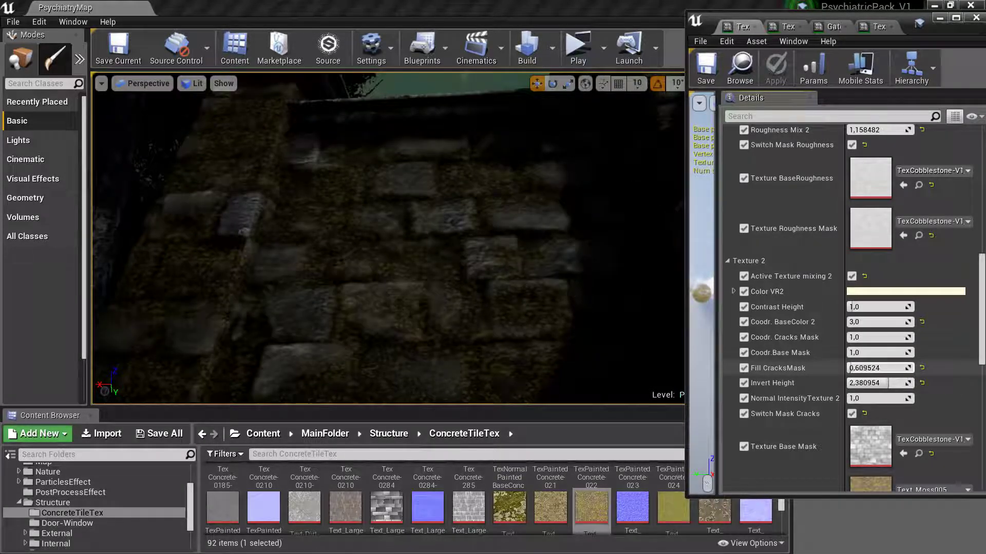
Play-test the wall, then set the moss layer's Invert Height to 10.
{"action": "left_click", "coordinate": [590, 58]}
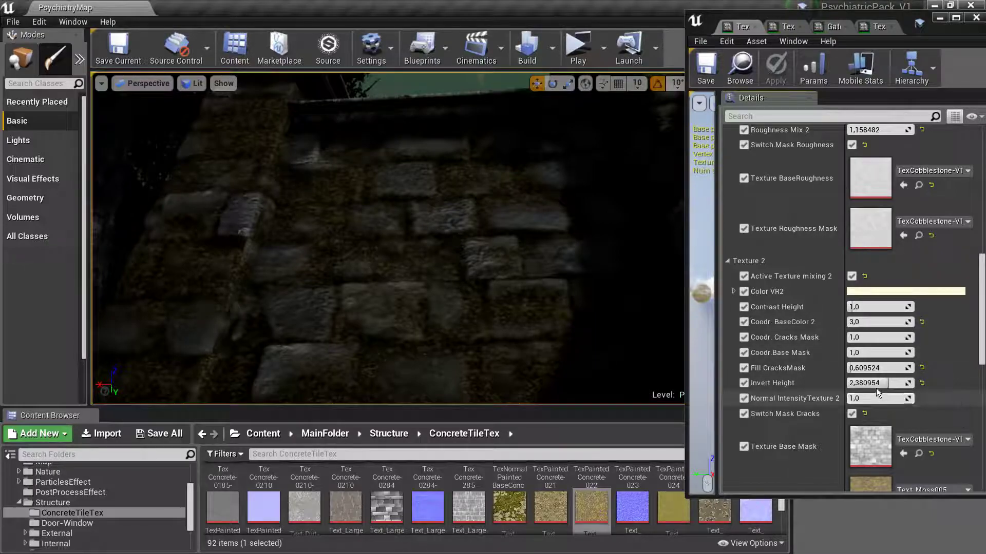
{"action": "left_click", "coordinate": [876, 383]}
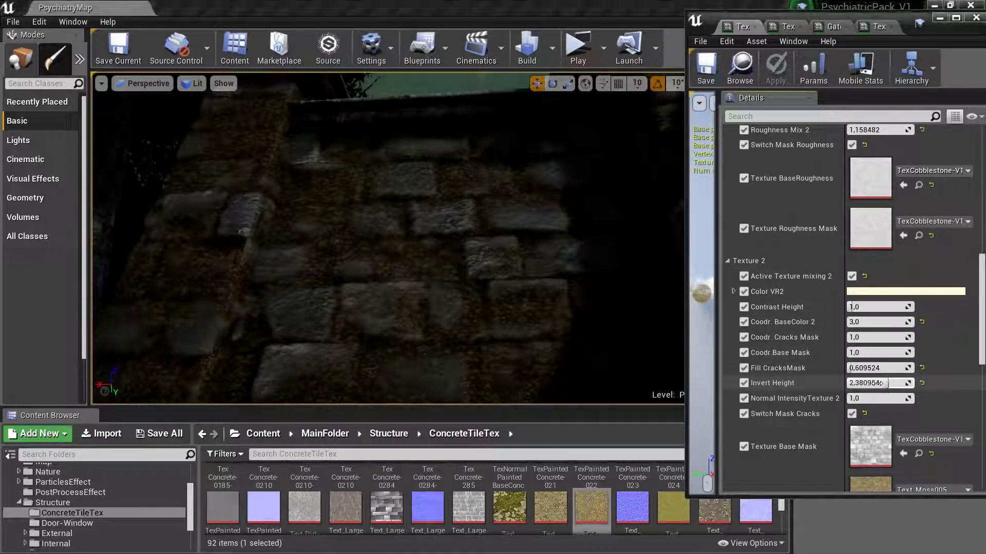
{"action": "mouse_move", "coordinate": [876, 383]}
{"action": "left_mouse_down"}
{"action": "mouse_move", "coordinate": [896, 383]}
{"action": "mouse_move", "coordinate": [847, 383]}
{"action": "left_mouse_up"}
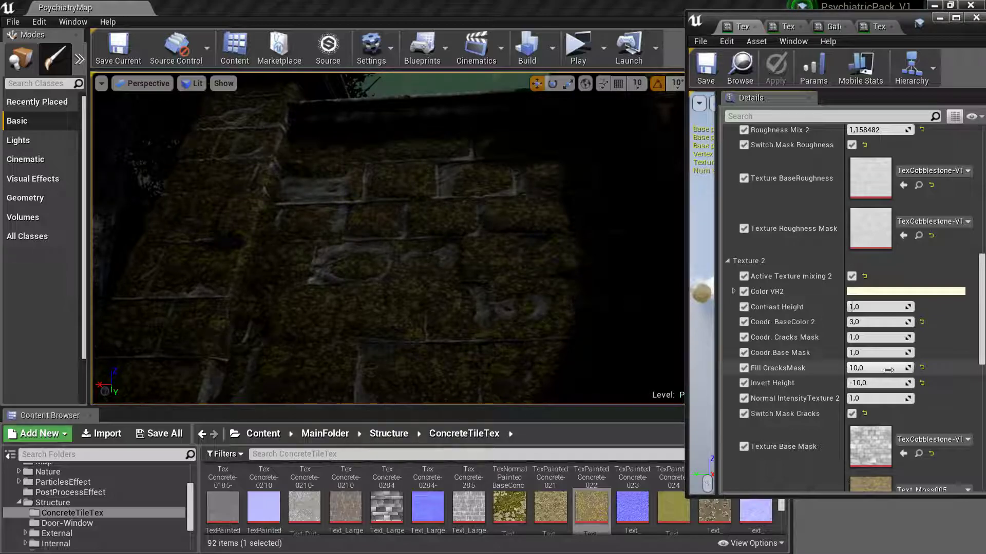
{"action": "left_click", "coordinate": [878, 383]}
{"action": "type", "text": "10"}
{"action": "key", "text": "Return"}
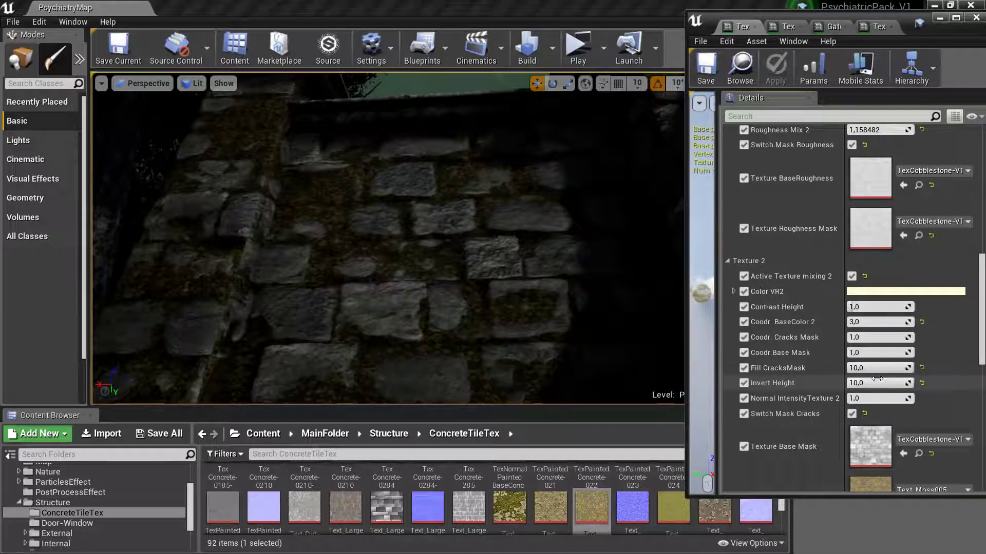
Raise Fill CracksMask to 10 and bring Invert Height down to about 4.06.
{"action": "left_click_drag", "start_coordinate": [894, 368], "coordinate": [908, 368]}
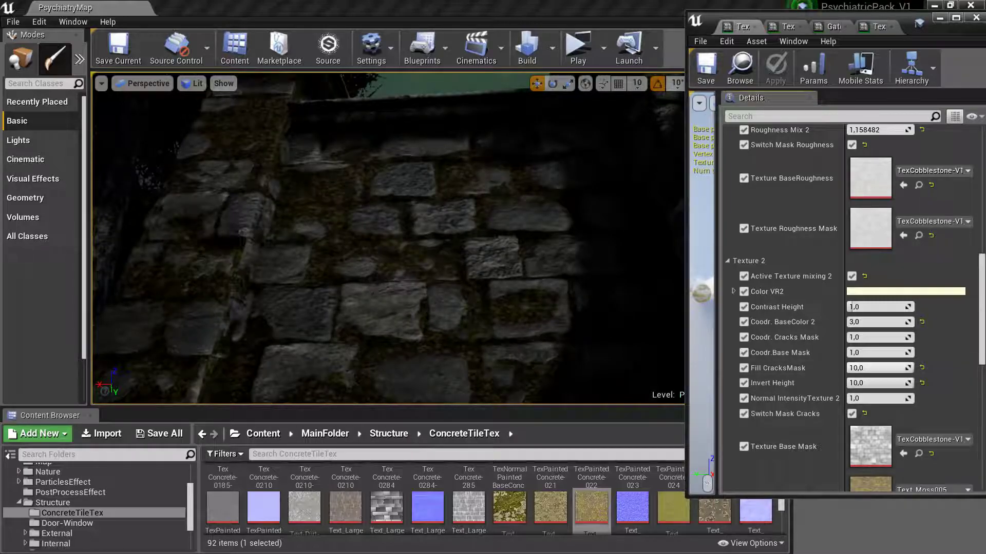
{"action": "left_click_drag", "start_coordinate": [908, 383], "coordinate": [878, 383]}
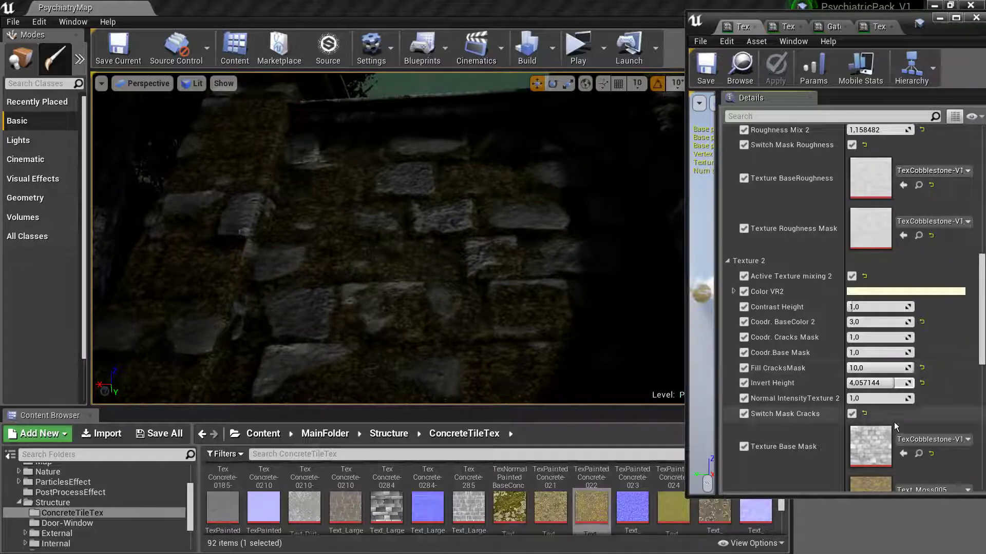
{"action": "scroll", "coordinate": [894, 422], "scroll_direction": "down", "scroll_amount": 2}
{"action": "scroll", "coordinate": [911, 415], "scroll_direction": "down", "scroll_amount": 2}
{"action": "scroll", "coordinate": [890, 415], "scroll_direction": "down", "scroll_amount": 1}
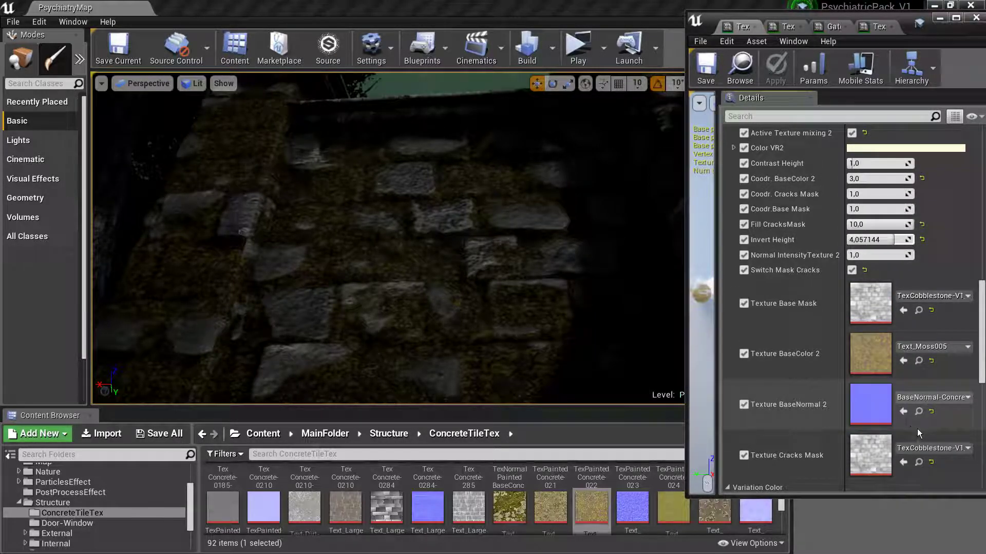
Turn off Switch Mask Cracks and try a new Invert Height value.
{"action": "left_click", "coordinate": [852, 270]}
{"action": "scroll", "coordinate": [886, 329], "scroll_direction": "up", "scroll_amount": 1}
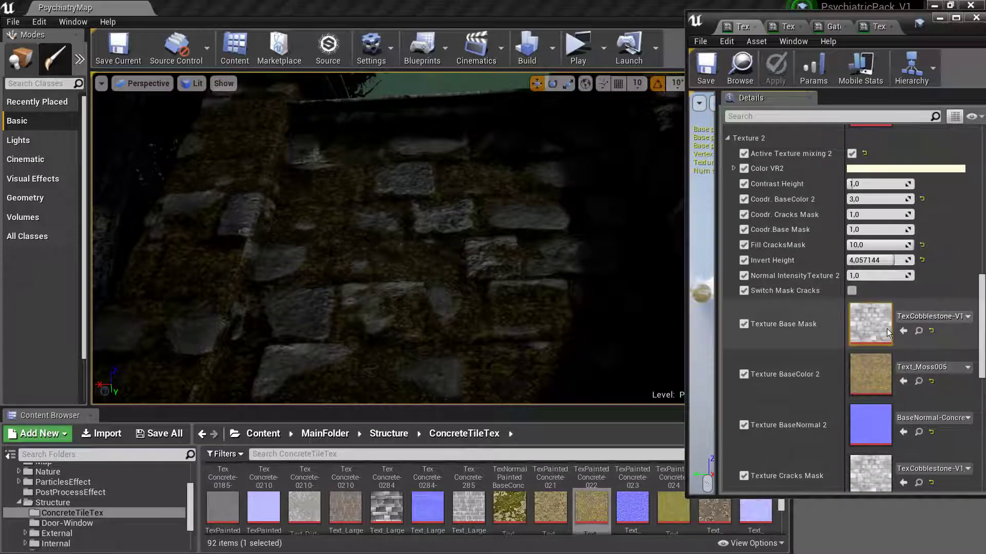
{"action": "scroll", "coordinate": [886, 329], "scroll_direction": "up", "scroll_amount": 2}
{"action": "left_click_drag", "start_coordinate": [876, 301], "coordinate": [897, 301]}
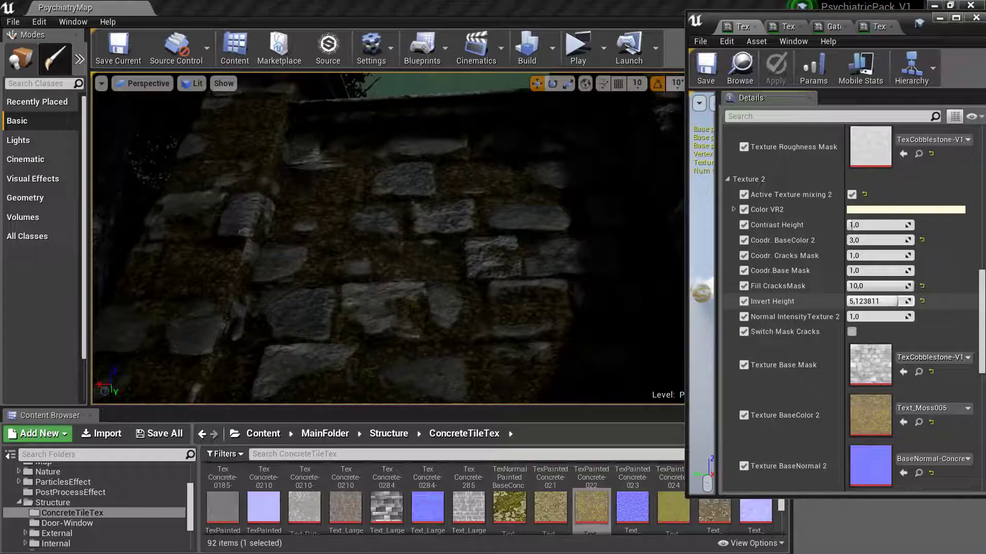
Locate the base mask texture in the Content Browser and raise Invert Height to about 6.8.
{"action": "left_click", "coordinate": [918, 372]}
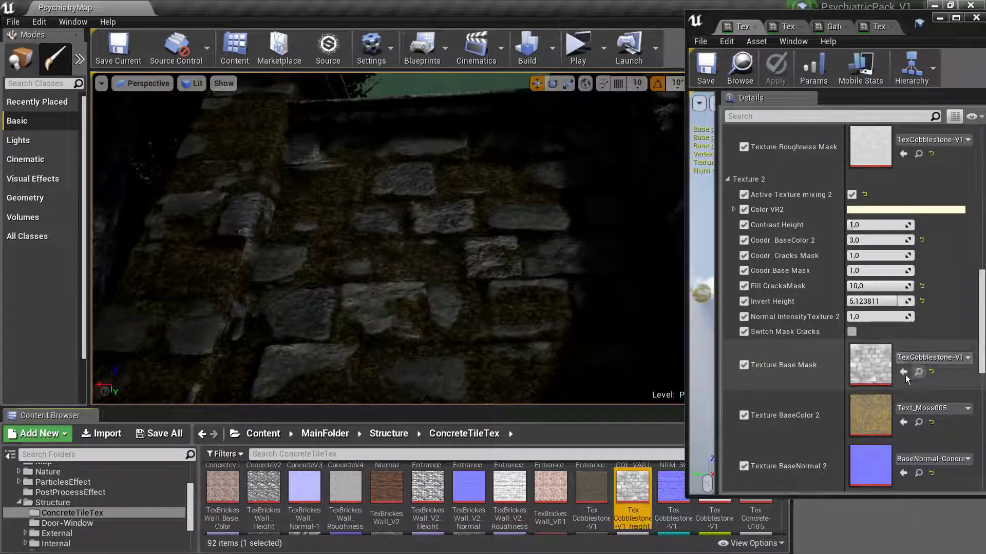
{"action": "scroll", "coordinate": [873, 412], "scroll_direction": "down", "scroll_amount": 1}
{"action": "scroll", "coordinate": [873, 413], "scroll_direction": "down", "scroll_amount": 3}
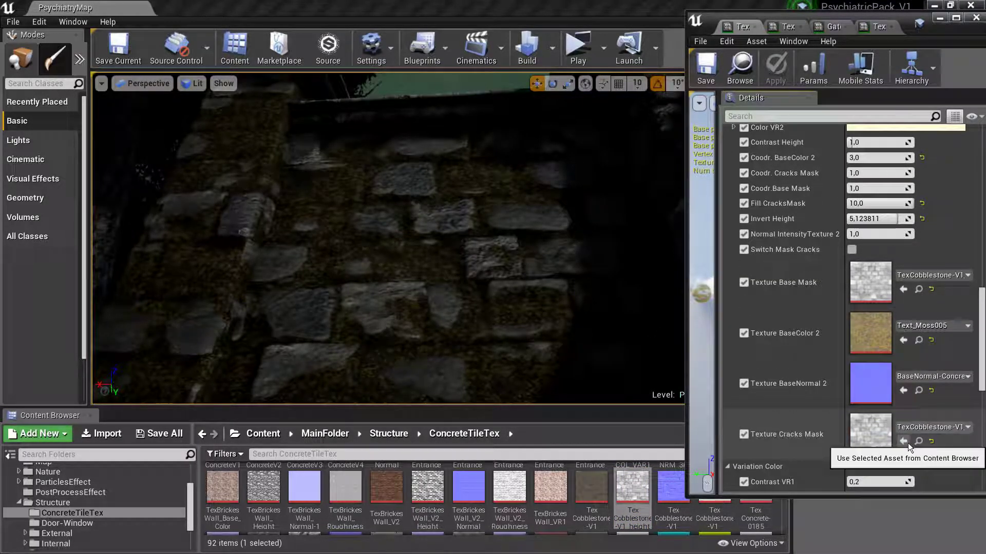
{"action": "scroll", "coordinate": [886, 378], "scroll_direction": "up", "scroll_amount": 5}
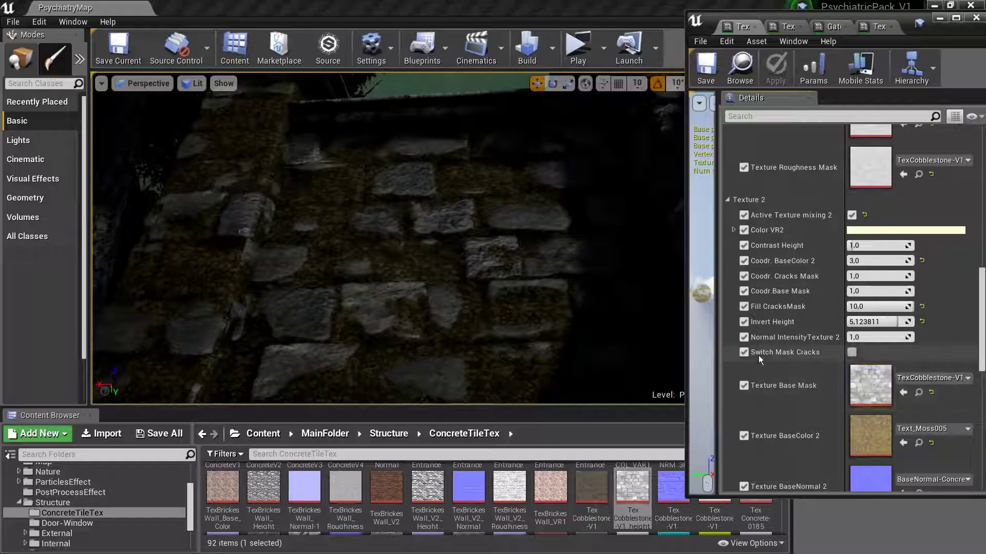
{"action": "left_click_drag", "start_coordinate": [875, 321], "coordinate": [896, 322]}
{"action": "scroll", "coordinate": [877, 395], "scroll_direction": "down", "scroll_amount": 5}
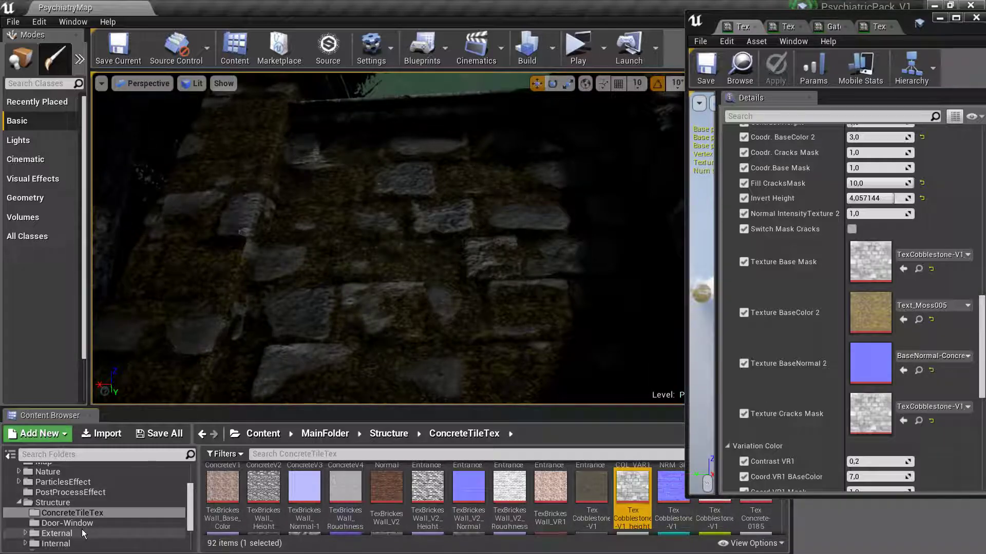
{"action": "scroll", "coordinate": [87, 531], "scroll_direction": "down", "scroll_amount": 3}
Assign Text Internal Wall Mask from the Mask folder to both Texture Cracks Mask and Texture Base Mask.
{"action": "left_click", "coordinate": [66, 508]}
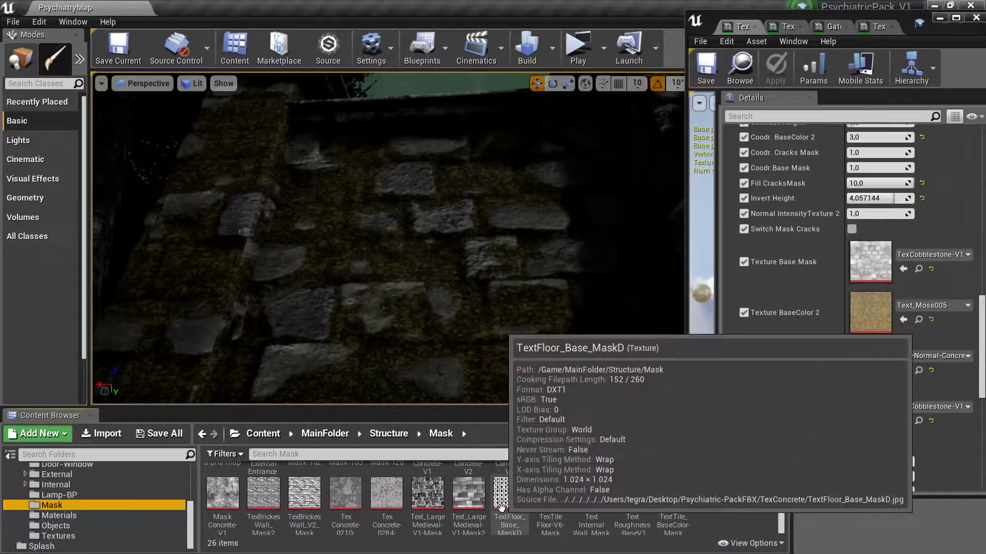
{"action": "left_click", "coordinate": [592, 493]}
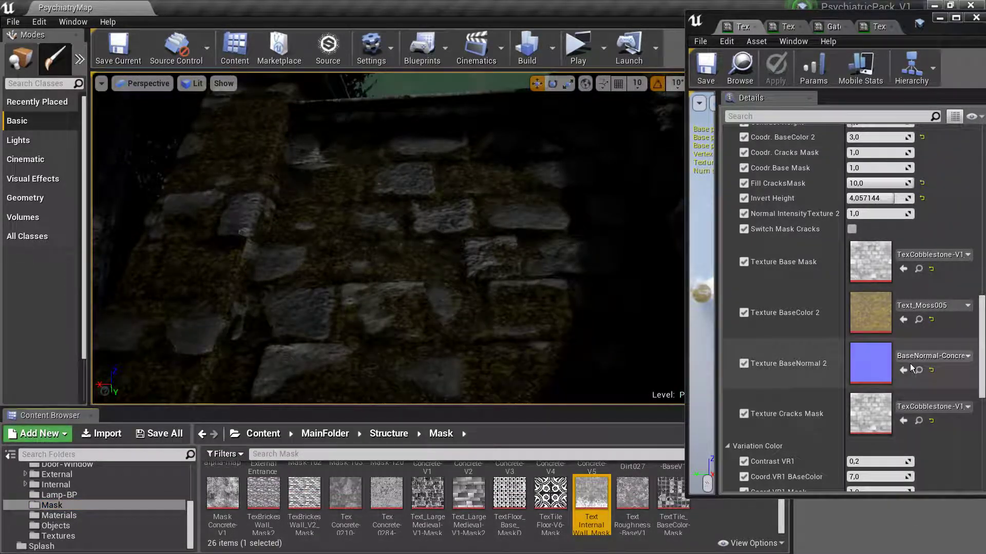
{"action": "left_click", "coordinate": [904, 421]}
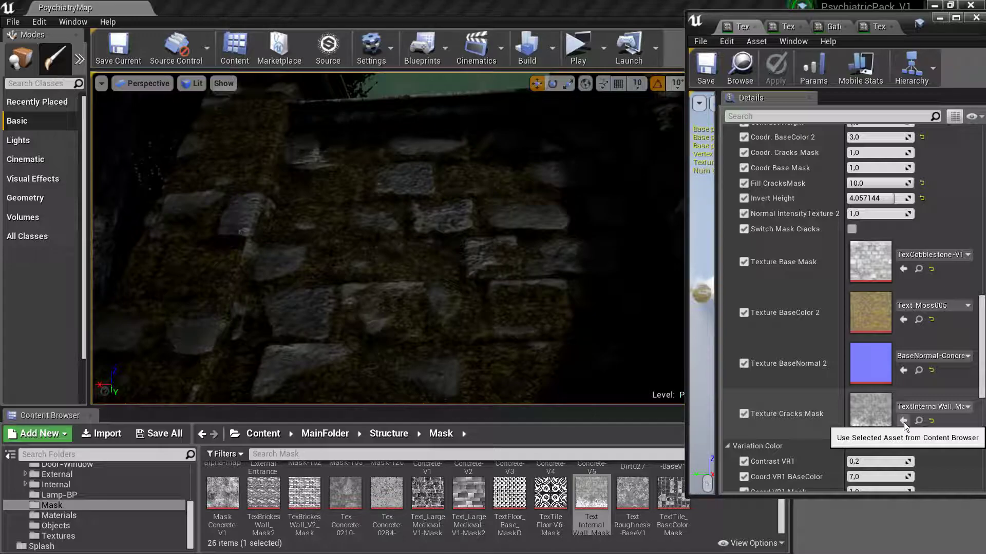
{"action": "left_click", "coordinate": [901, 271]}
Pull the camera back to the whole wall and adjust Invert Height to about 0.51.
{"action": "right_click_drag", "start_coordinate": [173, 238], "coordinate": [174, 237]}
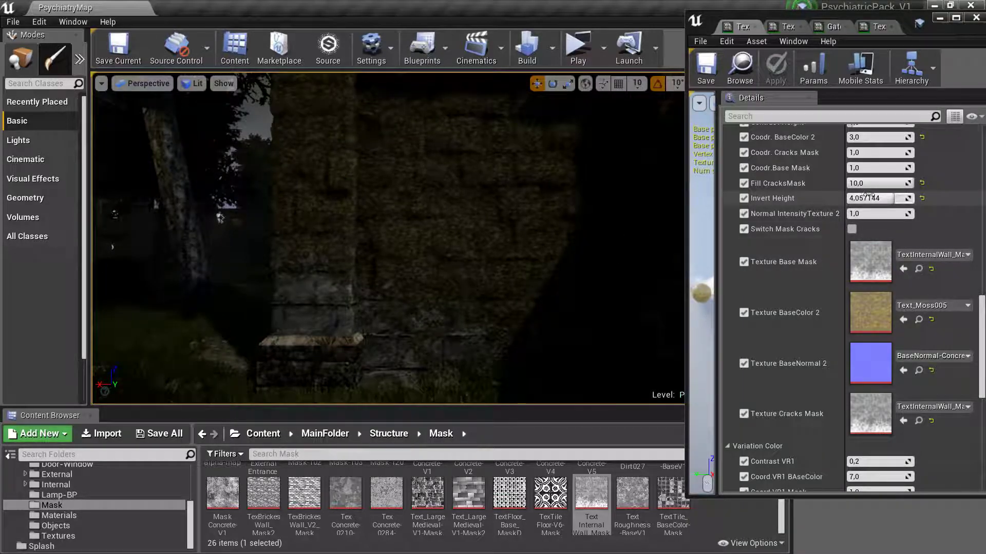
{"action": "mouse_move", "coordinate": [872, 198]}
{"action": "left_mouse_down"}
{"action": "mouse_move", "coordinate": [904, 198]}
{"action": "mouse_move", "coordinate": [852, 198]}
{"action": "mouse_move", "coordinate": [881, 198]}
{"action": "left_mouse_up"}
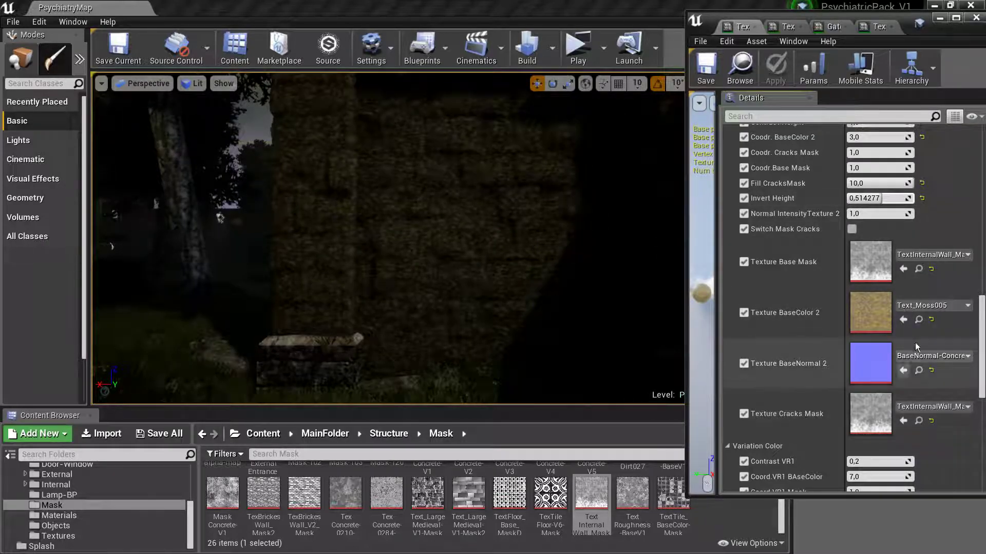
{"action": "scroll", "coordinate": [885, 377], "scroll_direction": "up", "scroll_amount": 5}
{"action": "scroll", "coordinate": [901, 331], "scroll_direction": "up", "scroll_amount": 5}
{"action": "scroll", "coordinate": [892, 364], "scroll_direction": "up", "scroll_amount": 3}
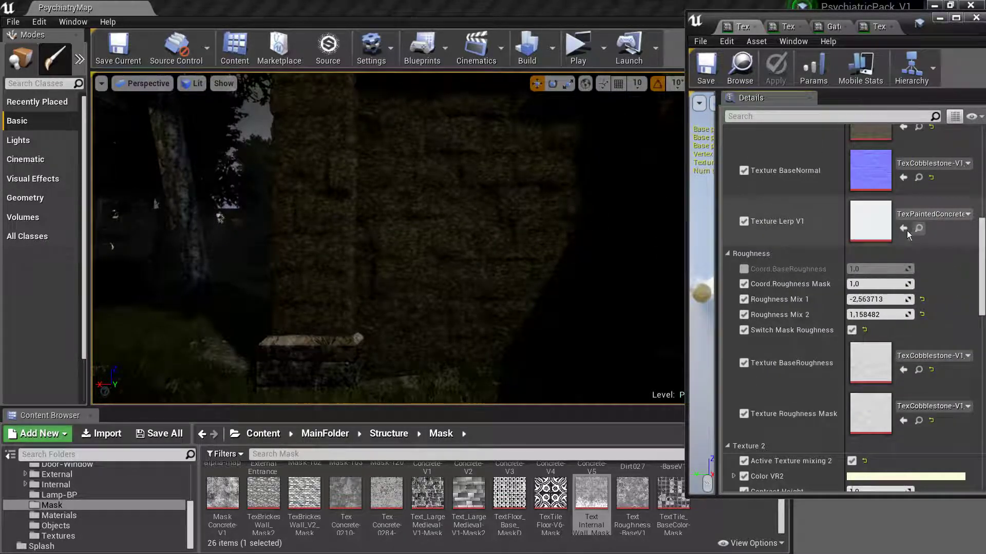
{"action": "scroll", "coordinate": [906, 230], "scroll_direction": "up", "scroll_amount": 3}
{"action": "scroll", "coordinate": [901, 226], "scroll_direction": "up", "scroll_amount": 3}
Reassign TexCobblestone-V1 to both Texture Base Mask and Texture Cracks Mask.
{"action": "left_click", "coordinate": [918, 212]}
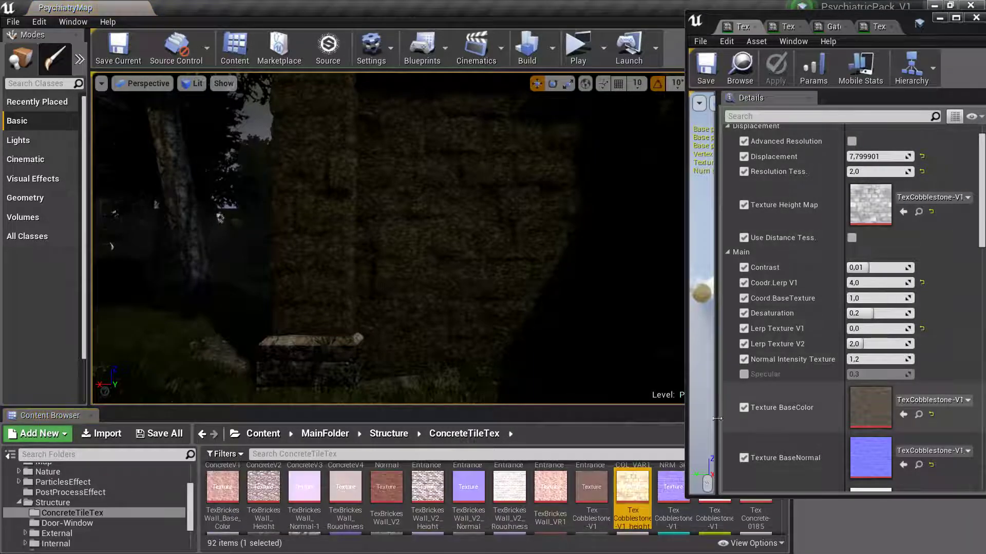
{"action": "scroll", "coordinate": [875, 368], "scroll_direction": "down", "scroll_amount": 3}
{"action": "scroll", "coordinate": [876, 368], "scroll_direction": "down", "scroll_amount": 3}
{"action": "scroll", "coordinate": [879, 381], "scroll_direction": "down", "scroll_amount": 2}
{"action": "scroll", "coordinate": [897, 380], "scroll_direction": "down", "scroll_amount": 3}
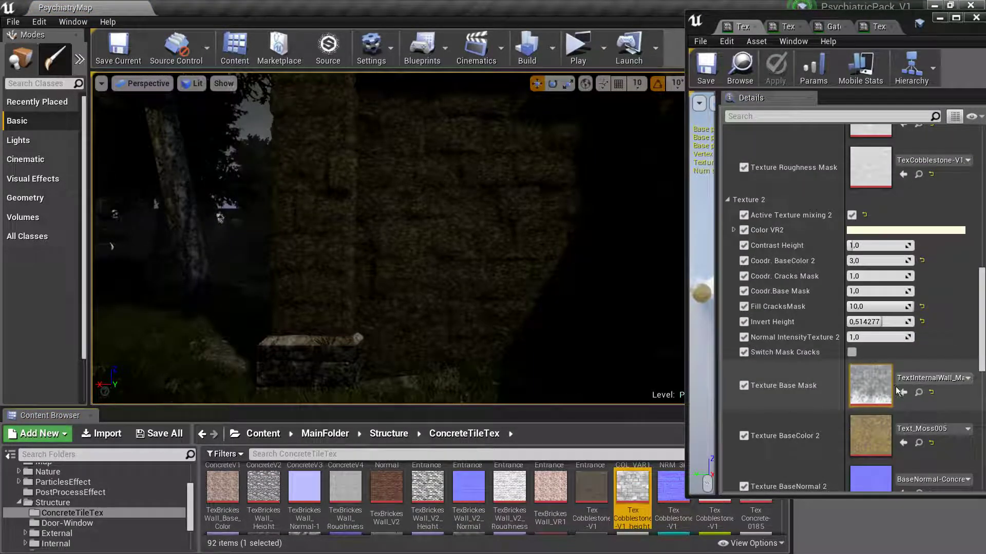
{"action": "left_click", "coordinate": [895, 386]}
{"action": "scroll", "coordinate": [900, 359], "scroll_direction": "down", "scroll_amount": 2}
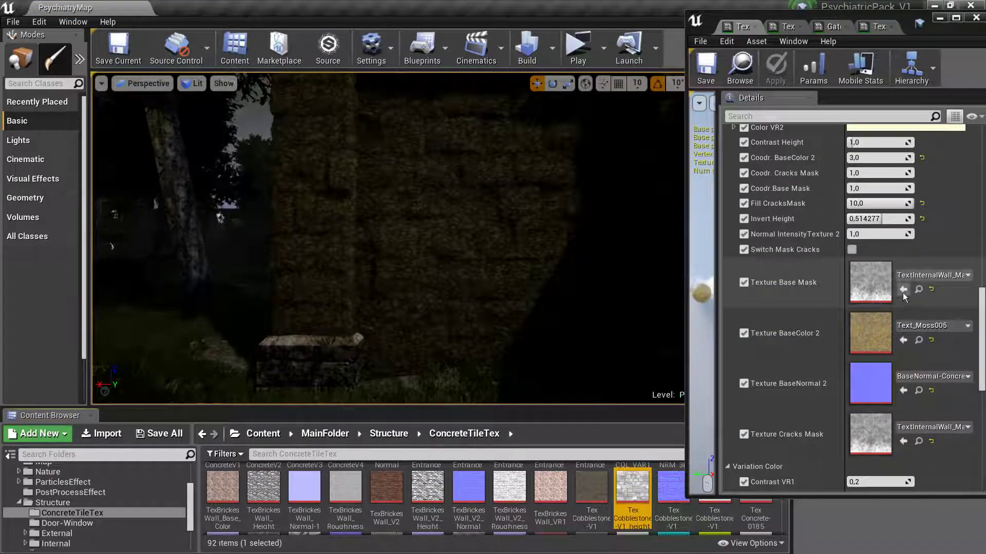
{"action": "left_click", "coordinate": [903, 441]}
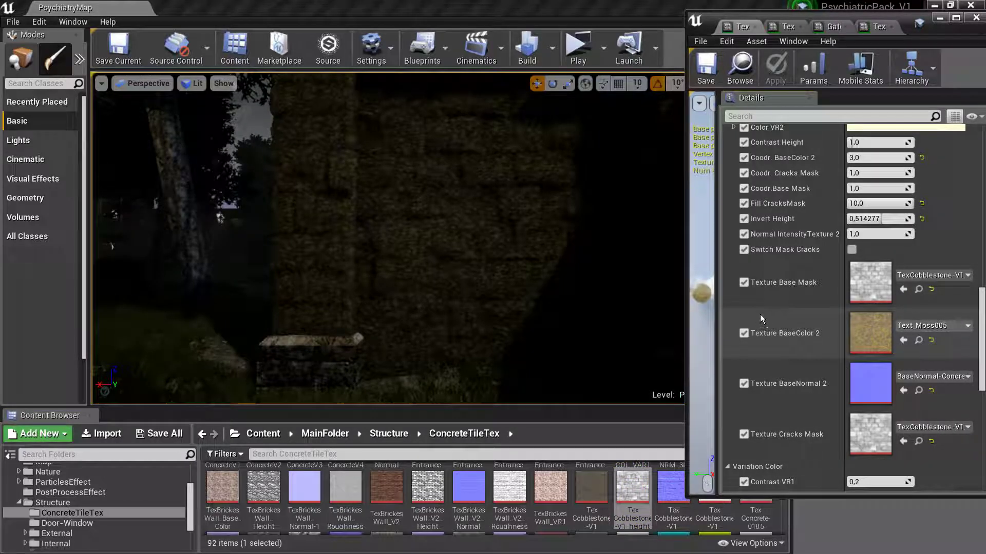
Raise Invert Height to 10 and select Text_Moss005_Normal in the Content Browser.
{"action": "mouse_move", "coordinate": [873, 218]}
{"action": "left_mouse_down"}
{"action": "mouse_move", "coordinate": [896, 218]}
{"action": "mouse_move", "coordinate": [860, 219]}
{"action": "mouse_move", "coordinate": [904, 219]}
{"action": "left_mouse_up"}
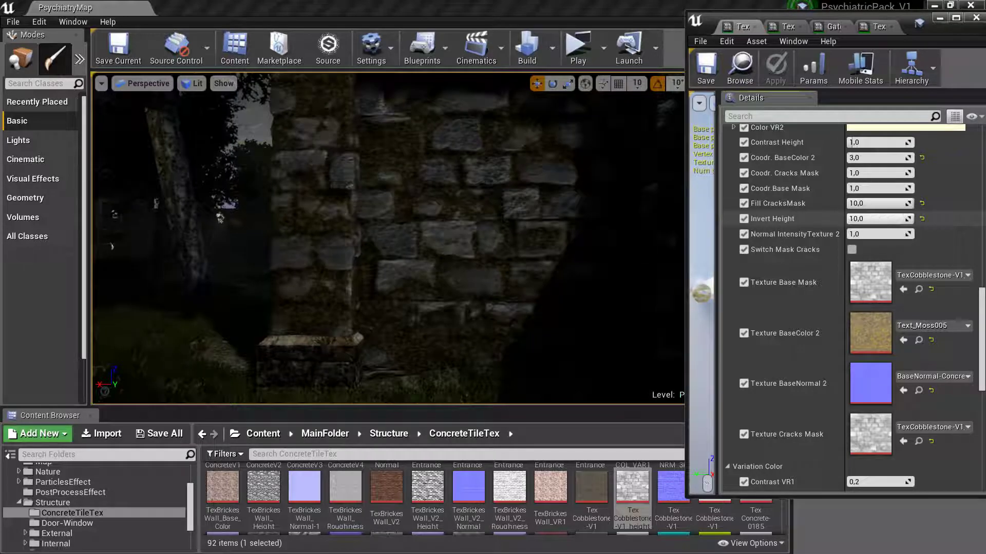
{"action": "left_click", "coordinate": [918, 340]}
{"action": "left_click", "coordinate": [632, 493]}
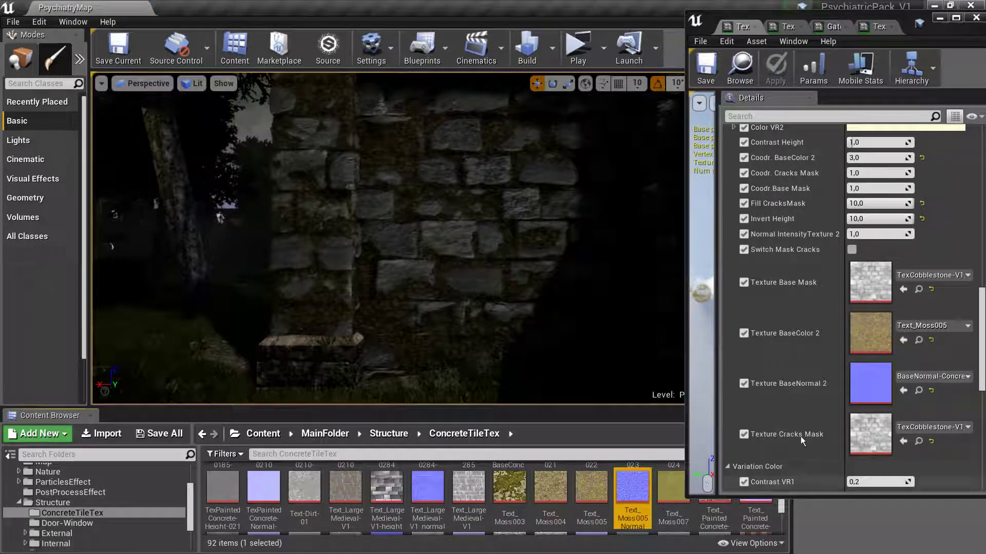
Assign Text_Moss005_Normal to Texture BaseNormal 2, then lower Invert Height to 4.36 and Fill CracksMask to 3.66.
{"action": "left_click", "coordinate": [903, 390]}
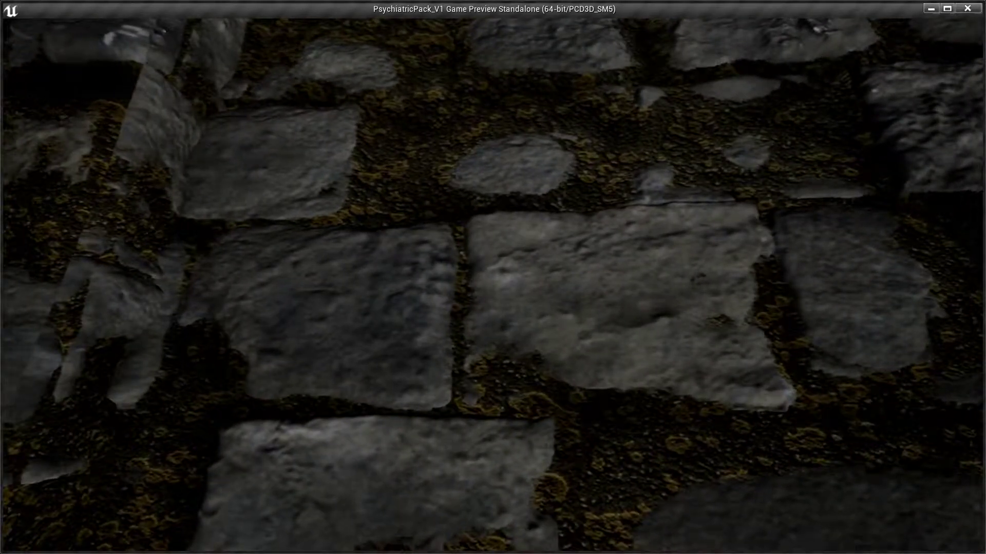
{"action": "key", "text": "Escape"}
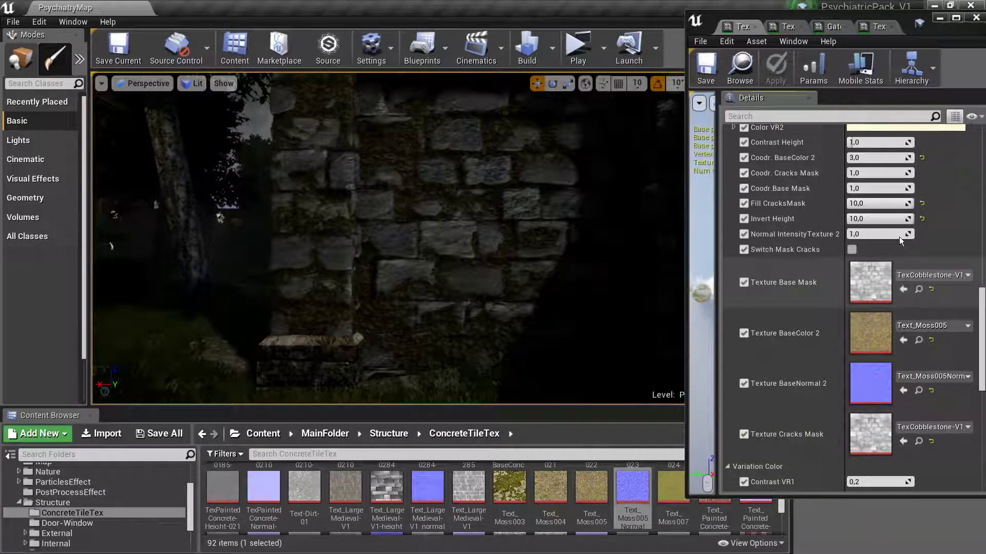
{"action": "mouse_move", "coordinate": [893, 219]}
{"action": "left_mouse_down"}
{"action": "mouse_move", "coordinate": [867, 219]}
{"action": "mouse_move", "coordinate": [864, 203]}
{"action": "left_mouse_up"}
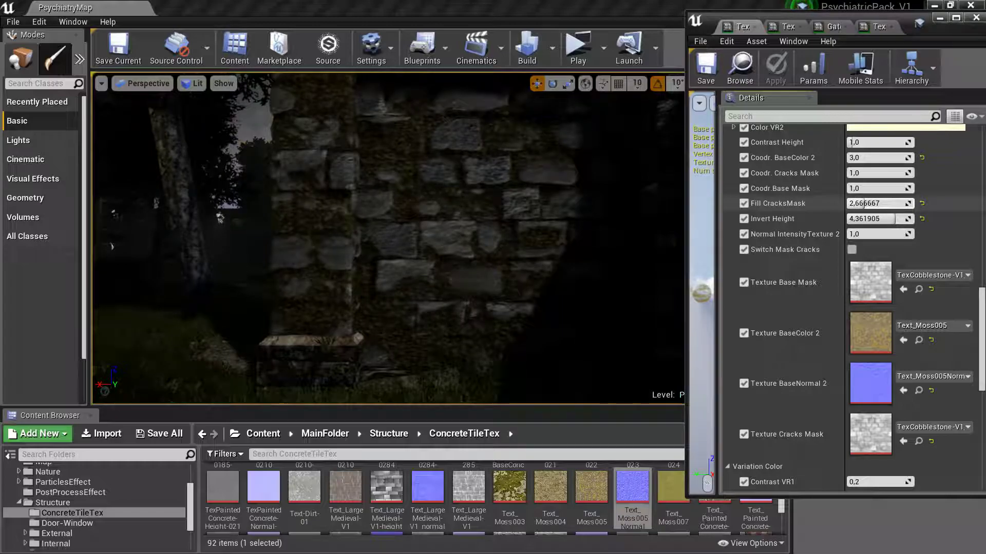
{"action": "scroll", "coordinate": [888, 236], "scroll_direction": "up", "scroll_amount": 5}
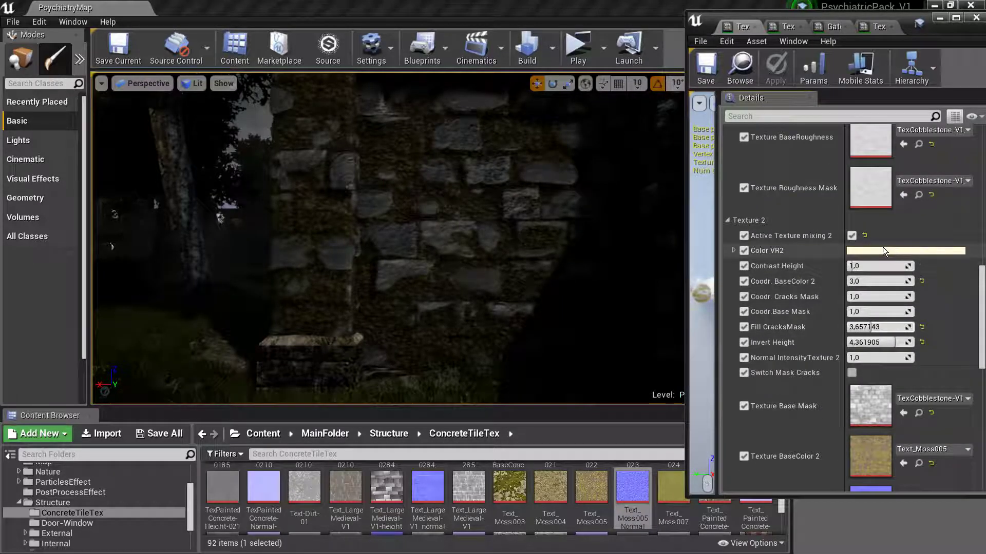
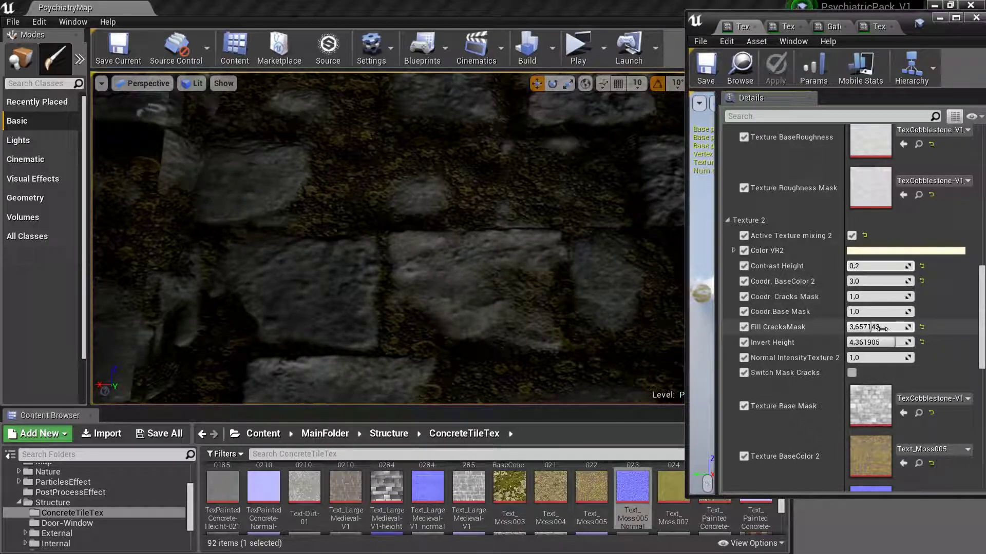
Raise Fill CracksMask to about 6.86 and preview the wall in a standalone game.
{"action": "left_click_drag", "start_coordinate": [873, 327], "coordinate": [896, 327]}
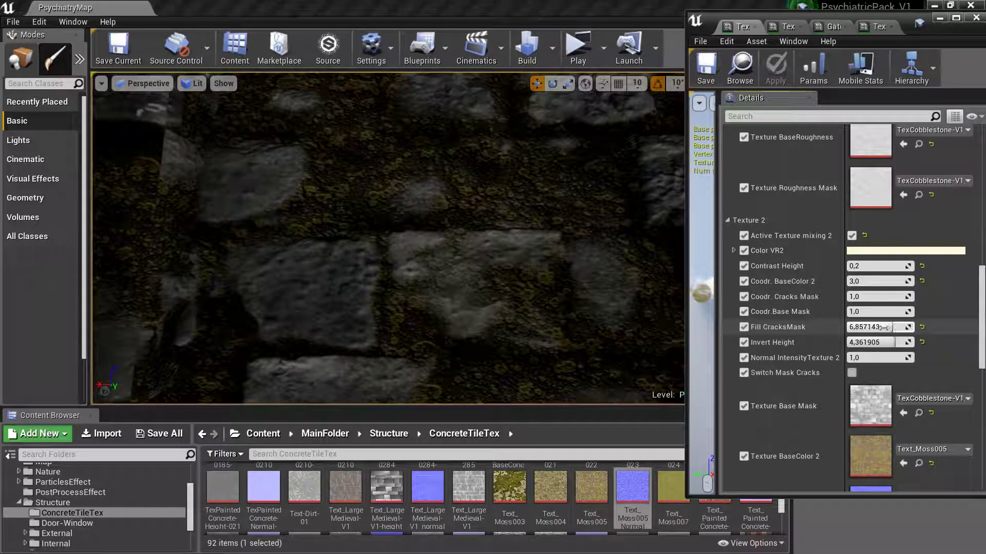
{"action": "left_click", "coordinate": [578, 47]}
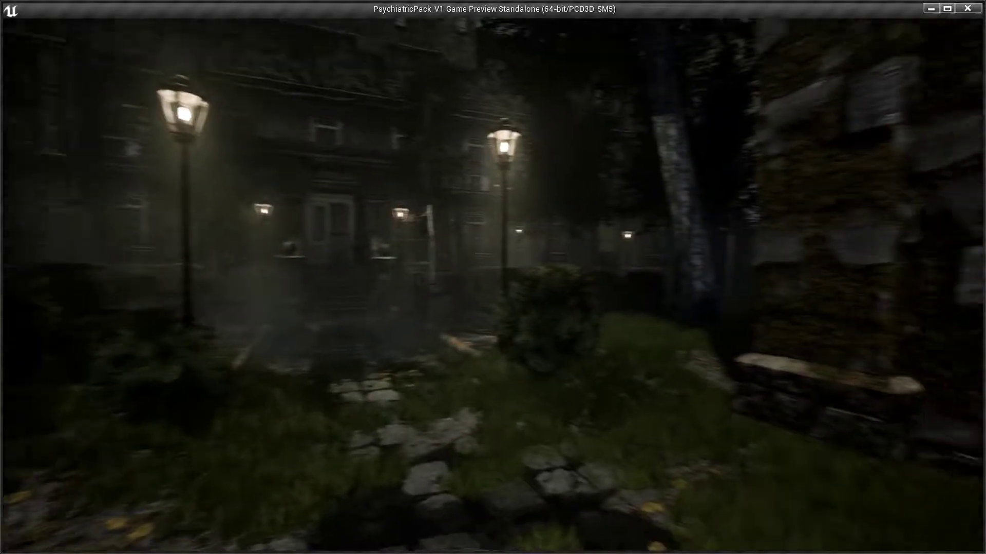
{"action": "key", "text": "w"}
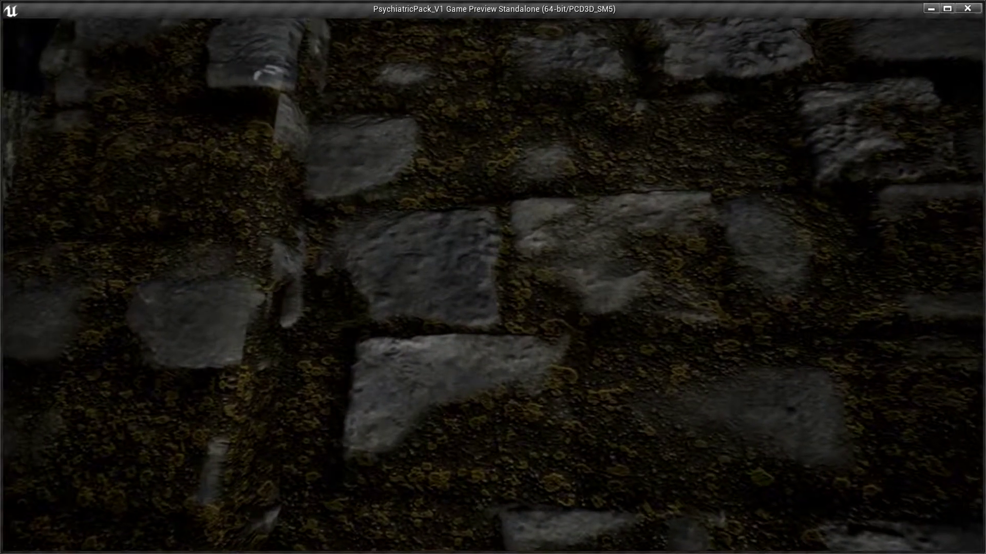
{"action": "key", "text": "Escape"}
Pull the view back to the wall corner and preview it in-game again.
{"action": "scroll", "coordinate": [847, 221], "scroll_direction": "up", "scroll_amount": 3}
{"action": "scroll", "coordinate": [891, 303], "scroll_direction": "up", "scroll_amount": 3}
{"action": "scroll", "coordinate": [891, 302], "scroll_direction": "up", "scroll_amount": 3}
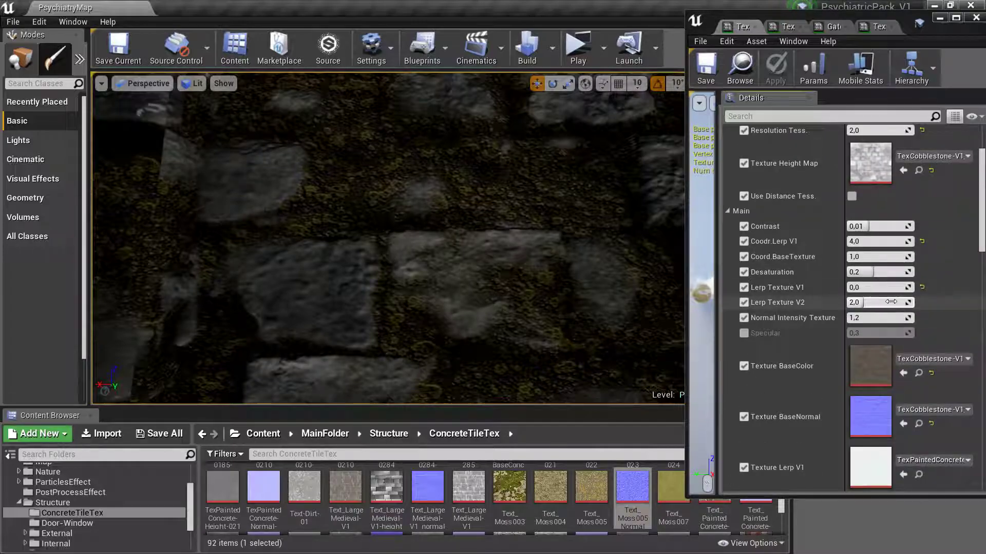
{"action": "scroll", "coordinate": [891, 302], "scroll_direction": "up", "scroll_amount": 3}
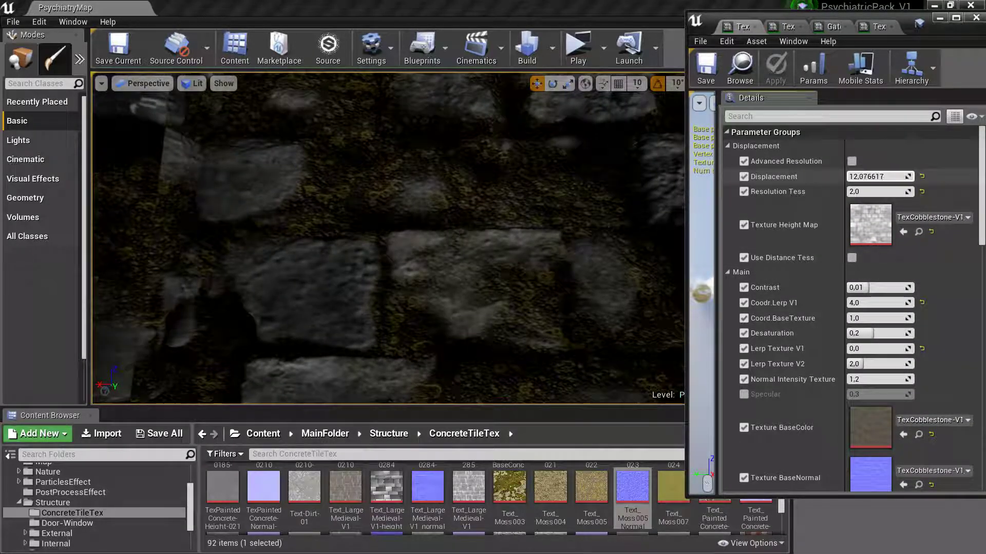
{"action": "mouse_move", "coordinate": [624, 185]}
{"action": "right_mouse_down"}
{"action": "mouse_move", "coordinate": [624, 128]}
{"action": "mouse_move", "coordinate": [624, 174]}
{"action": "right_mouse_up"}
{"action": "left_click", "coordinate": [587, 56]}
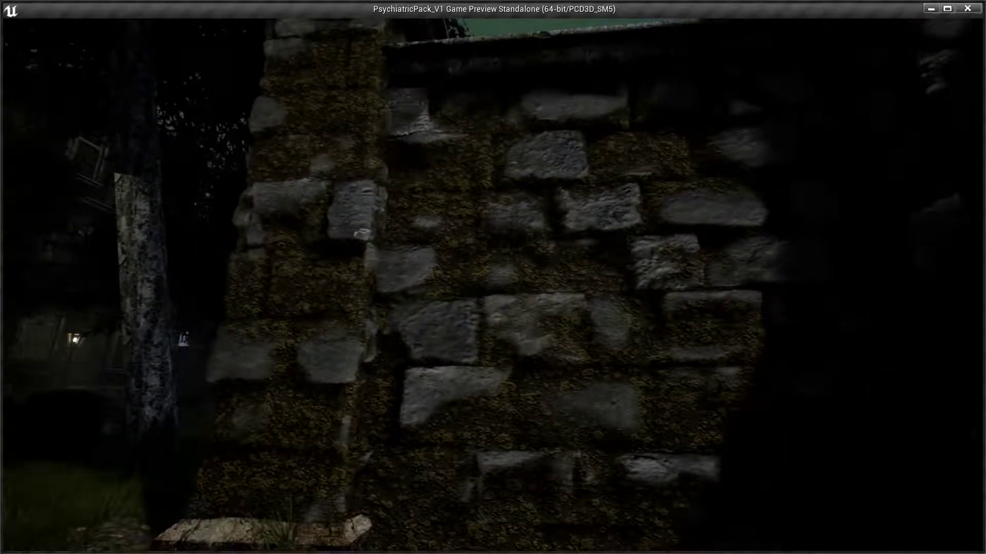
{"action": "key", "text": "Escape"}
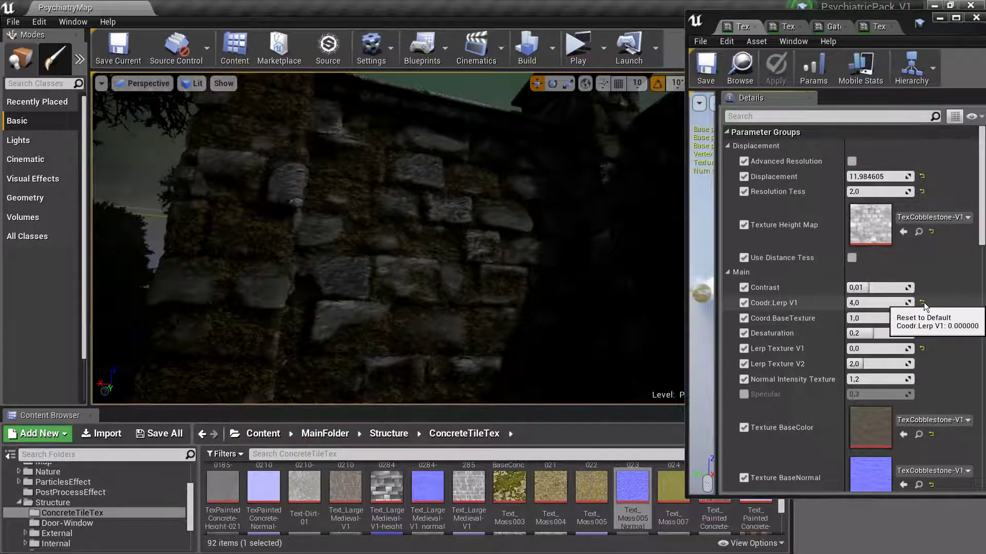
Reset Coodr.Lerp V1, Resolution Tess and Displacement to their default values.
{"action": "left_click", "coordinate": [922, 303]}
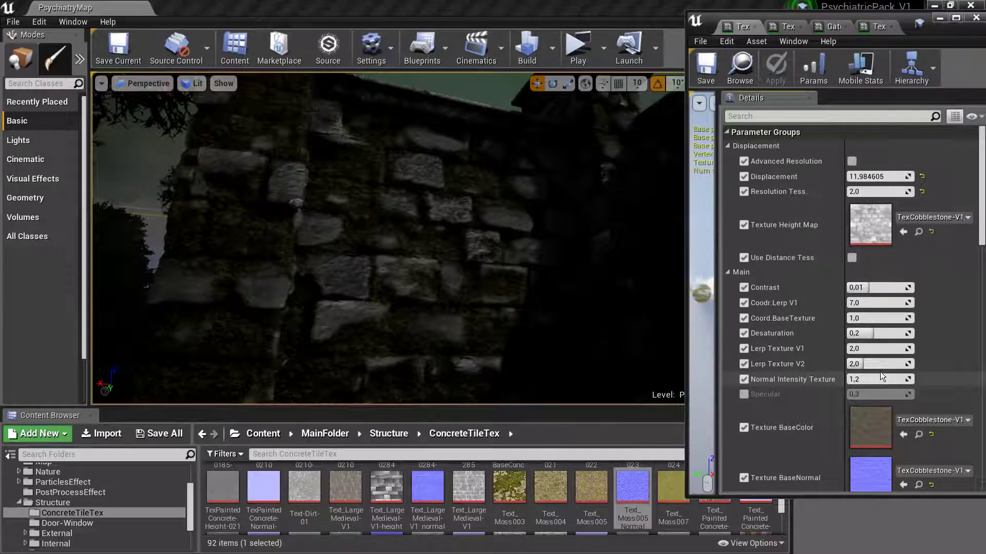
{"action": "scroll", "coordinate": [880, 372], "scroll_direction": "down", "scroll_amount": 2}
{"action": "left_click", "coordinate": [922, 171]}
{"action": "left_click", "coordinate": [922, 156]}
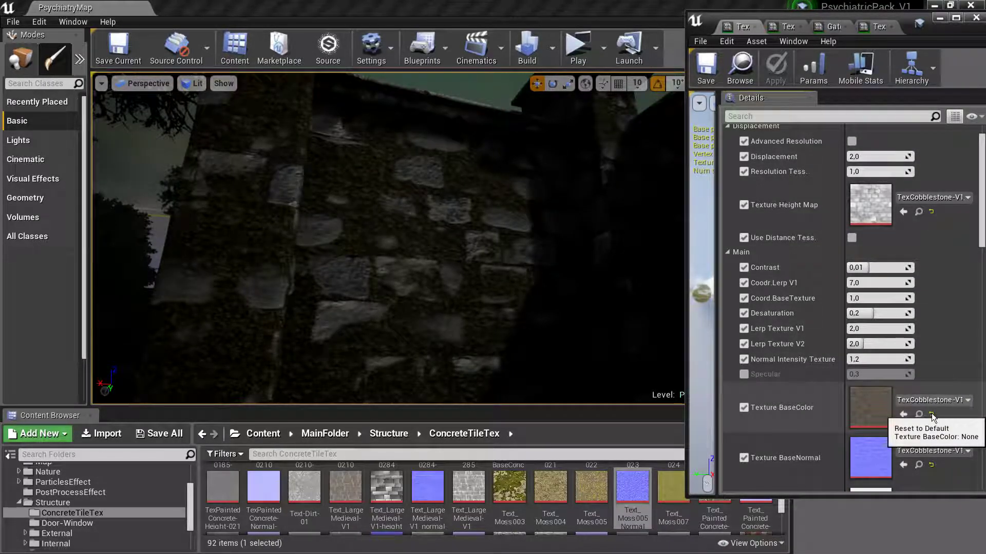
Move in close to the mossy wall and locate the current base colour texture asset.
{"action": "right_click_drag", "start_coordinate": [517, 214], "coordinate": [220, 231]}
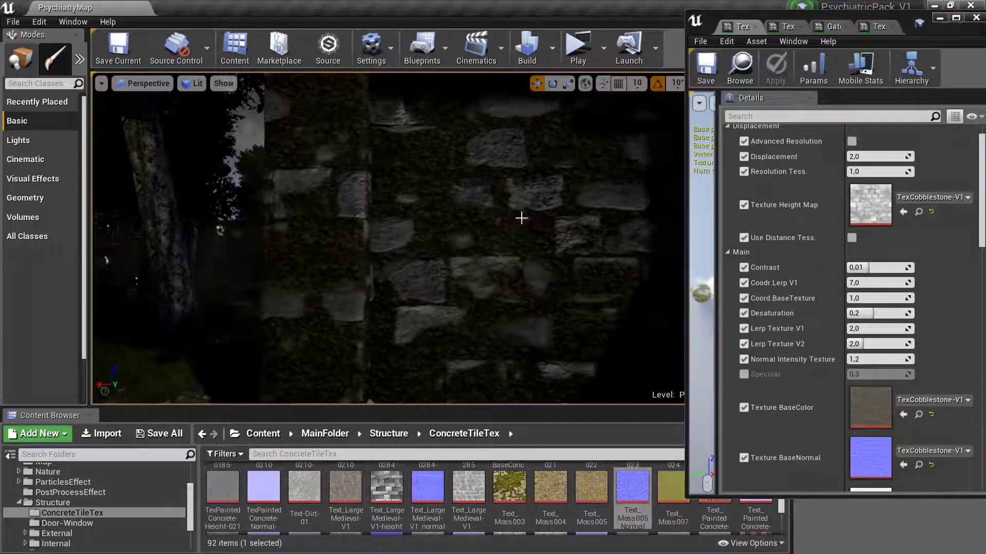
{"action": "scroll", "coordinate": [833, 358], "scroll_direction": "down", "scroll_amount": 3}
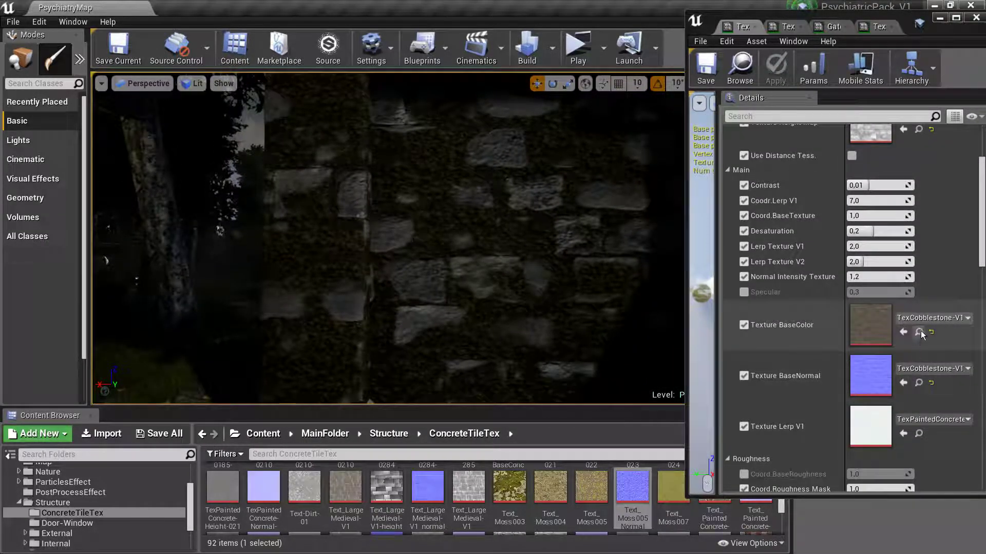
{"action": "left_click", "coordinate": [919, 332]}
Assign Text_LargeMedieval-V1 as the wall's Texture BaseColor.
{"action": "scroll", "coordinate": [308, 506], "scroll_direction": "down", "scroll_amount": 2}
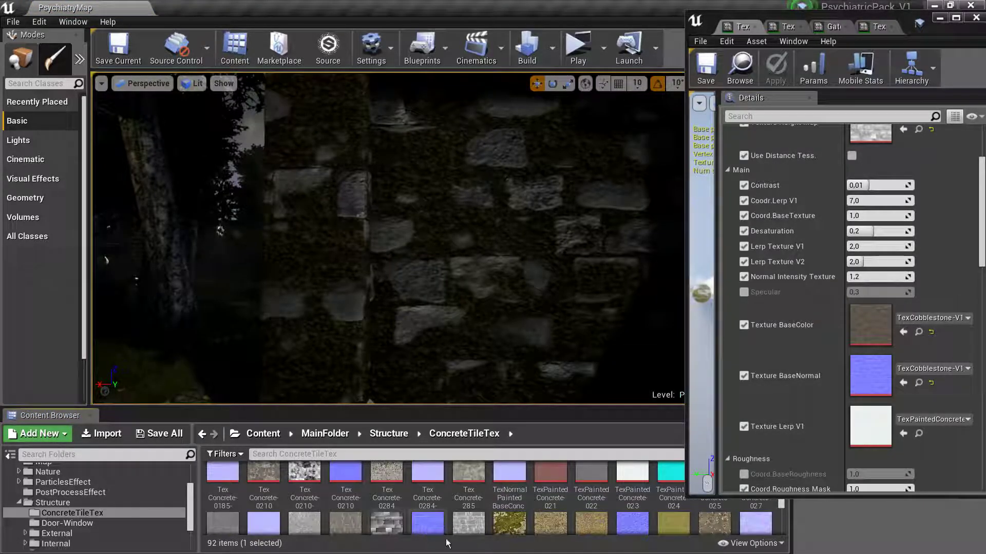
{"action": "scroll", "coordinate": [400, 518], "scroll_direction": "down", "scroll_amount": 1}
{"action": "left_click", "coordinate": [346, 491]}
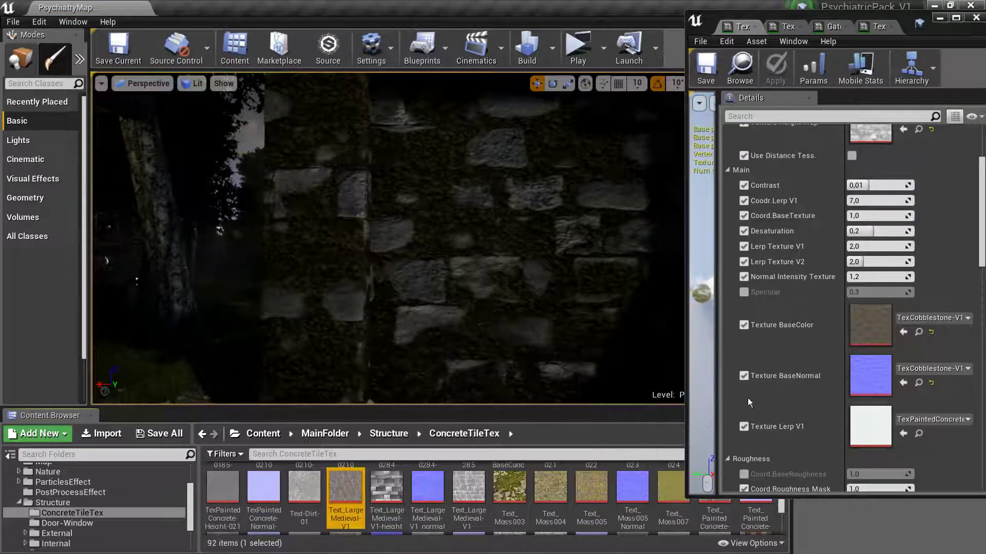
{"action": "left_click", "coordinate": [898, 335]}
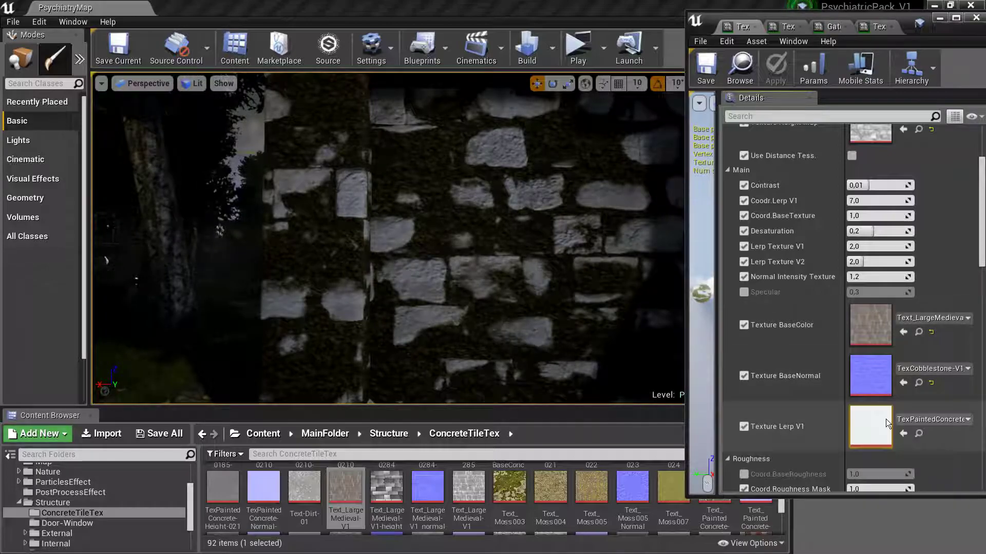
Set Lerp Texture V1 to about -2.49 and select the TexConcrete-285 texture asset.
{"action": "scroll", "coordinate": [866, 383], "scroll_direction": "down", "scroll_amount": 2}
{"action": "scroll", "coordinate": [867, 383], "scroll_direction": "up", "scroll_amount": 2}
{"action": "left_click_drag", "start_coordinate": [878, 282], "coordinate": [863, 283]}
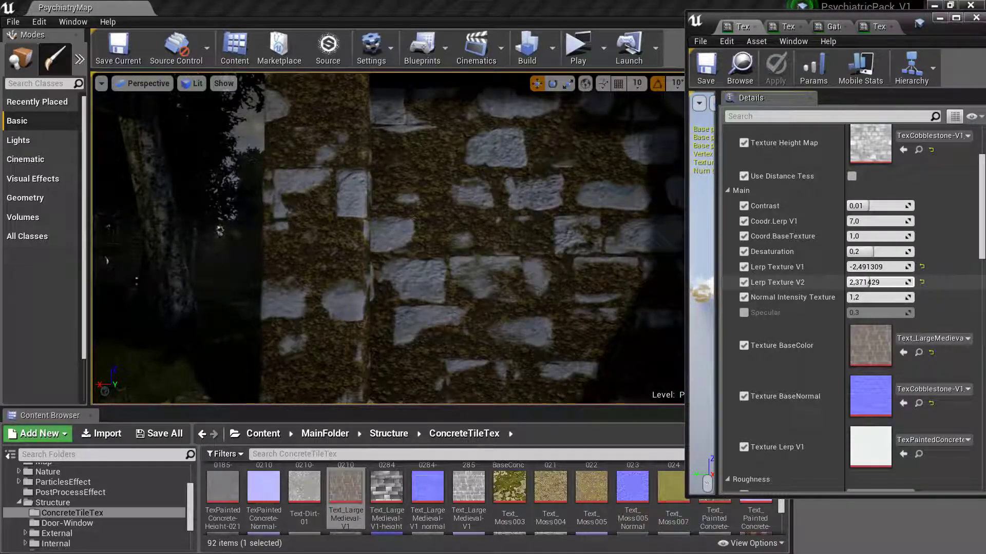
{"action": "scroll", "coordinate": [905, 384], "scroll_direction": "down", "scroll_amount": 4}
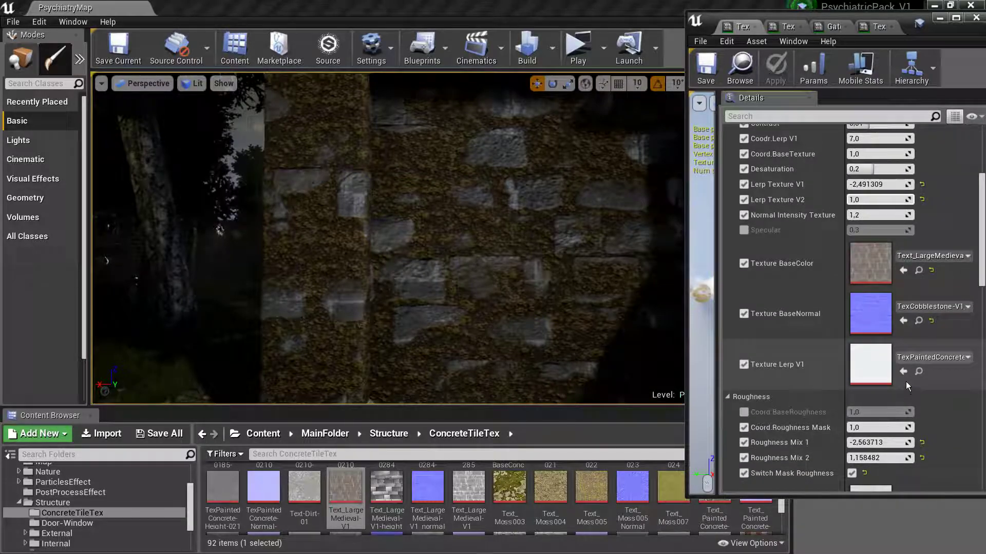
{"action": "left_click", "coordinate": [919, 372]}
{"action": "left_click", "coordinate": [468, 486]}
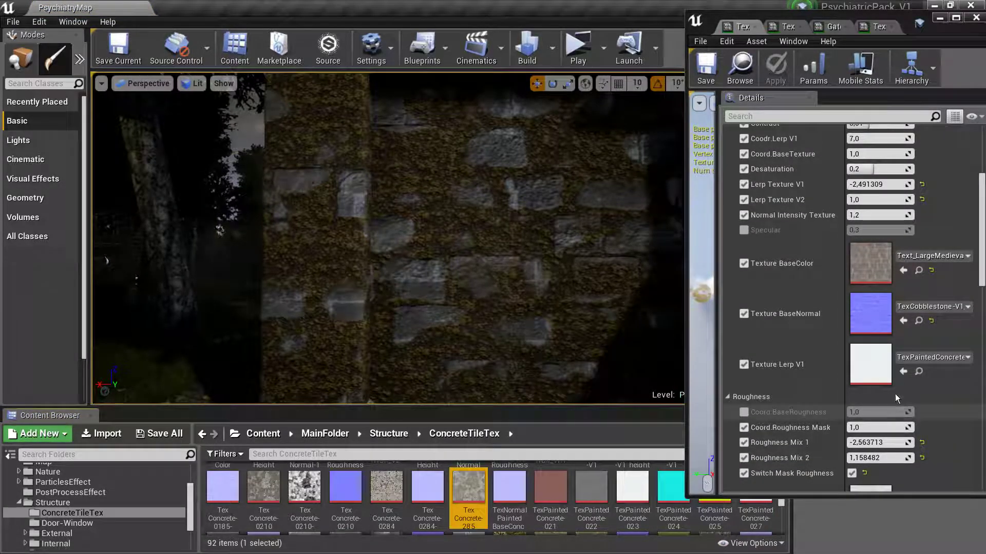
Try TexConcrete-285 as the Lerp V1 texture, revert it, and use it for Texture VR1 BaseColor.
{"action": "left_click", "coordinate": [899, 375]}
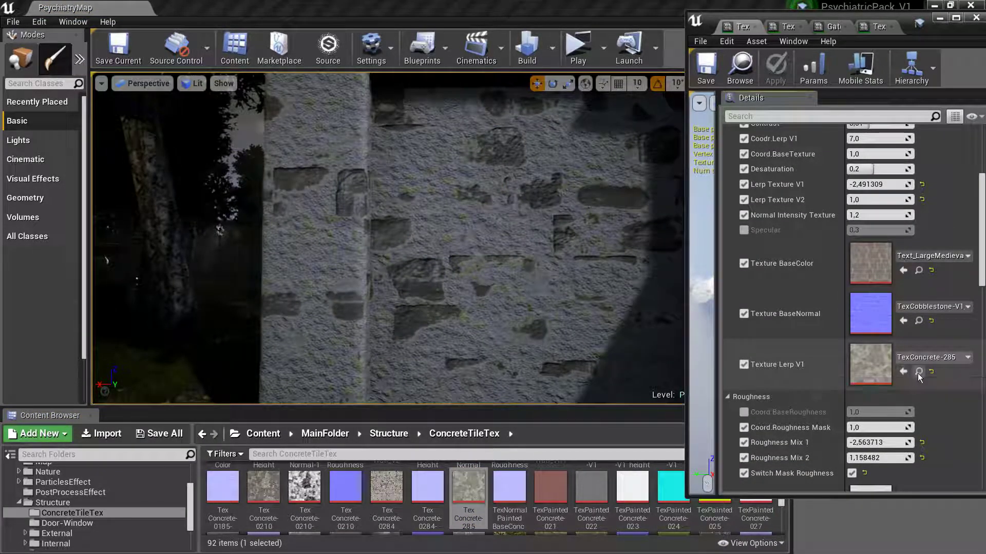
{"action": "left_click", "coordinate": [931, 372]}
{"action": "scroll", "coordinate": [880, 444], "scroll_direction": "down", "scroll_amount": 2}
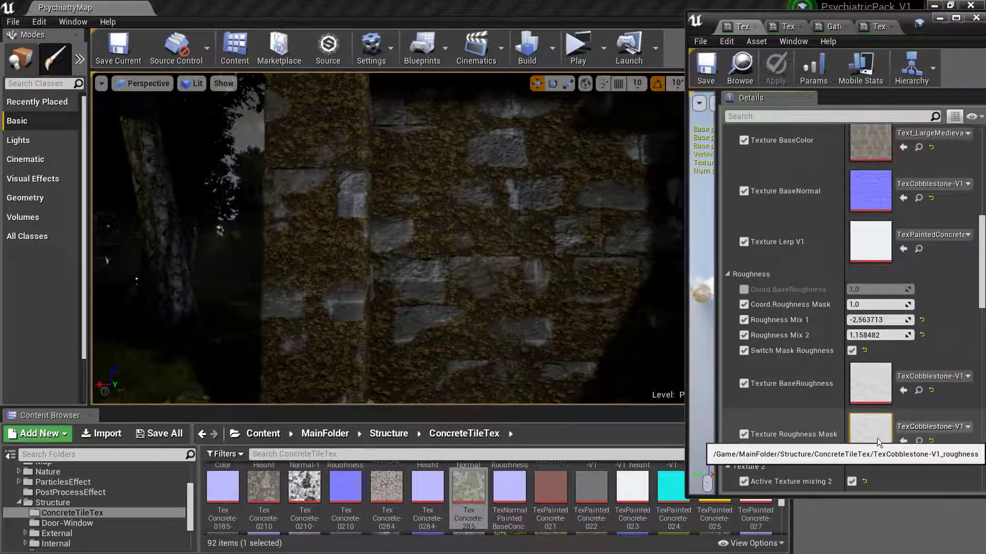
{"action": "scroll", "coordinate": [886, 429], "scroll_direction": "down", "scroll_amount": 3}
{"action": "scroll", "coordinate": [885, 437], "scroll_direction": "down", "scroll_amount": 3}
{"action": "scroll", "coordinate": [885, 437], "scroll_direction": "down", "scroll_amount": 2}
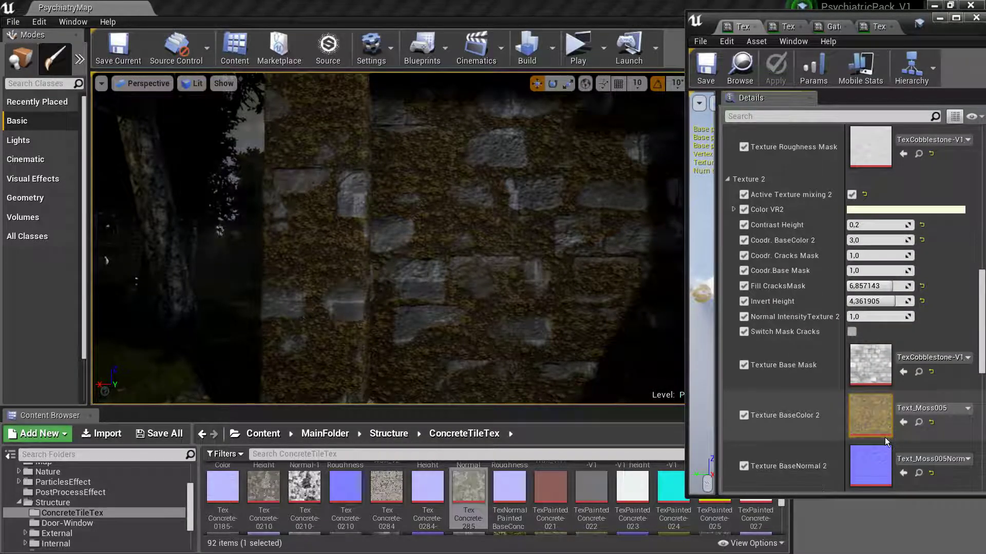
{"action": "scroll", "coordinate": [885, 438], "scroll_direction": "down", "scroll_amount": 5}
{"action": "scroll", "coordinate": [885, 437], "scroll_direction": "down", "scroll_amount": 3}
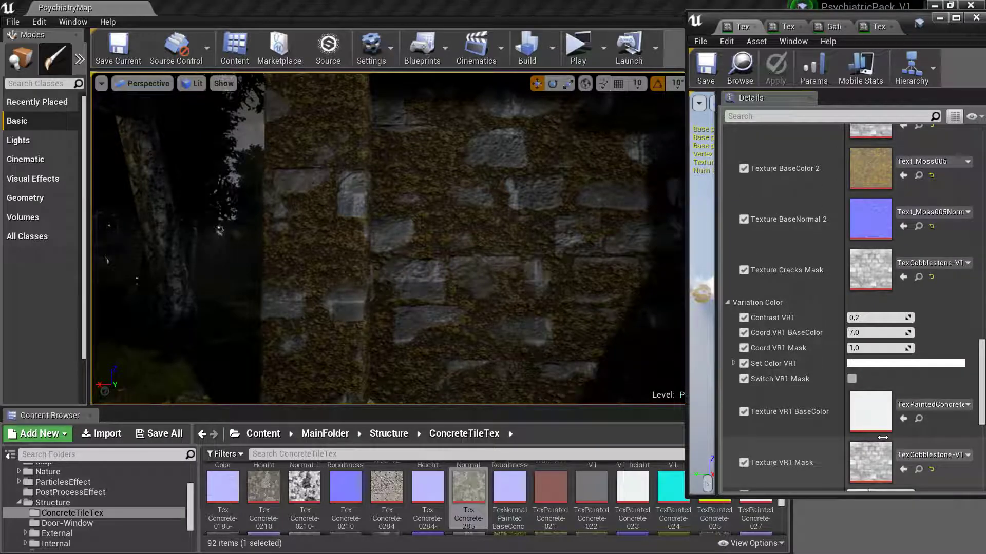
{"action": "scroll", "coordinate": [894, 426], "scroll_direction": "down", "scroll_amount": 2}
{"action": "scroll", "coordinate": [914, 394], "scroll_direction": "down", "scroll_amount": 2}
{"action": "left_click", "coordinate": [904, 358]}
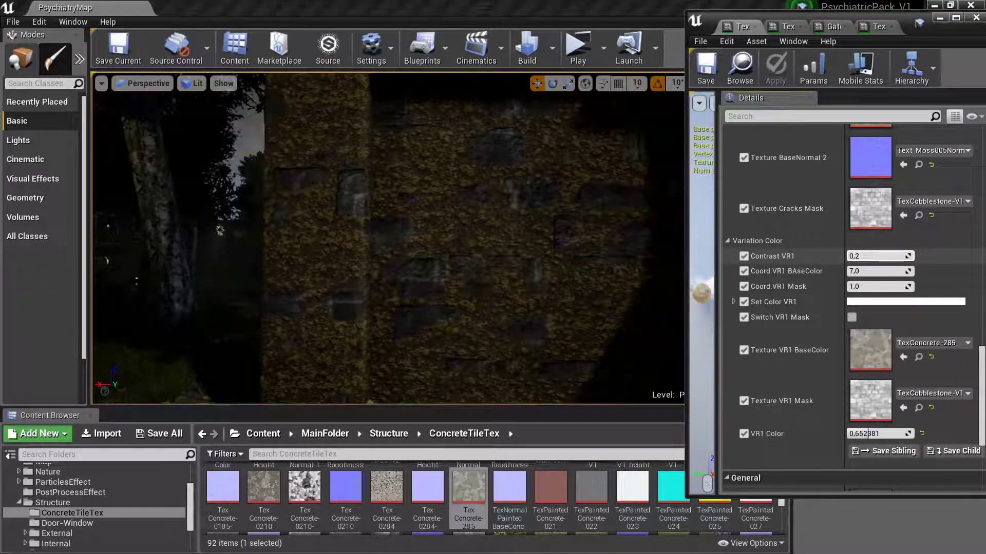
Raise VR1 Color to about 1.34.
{"action": "scroll", "coordinate": [821, 360], "scroll_direction": "down", "scroll_amount": 2}
{"action": "left_click_drag", "start_coordinate": [873, 352], "coordinate": [894, 351]}
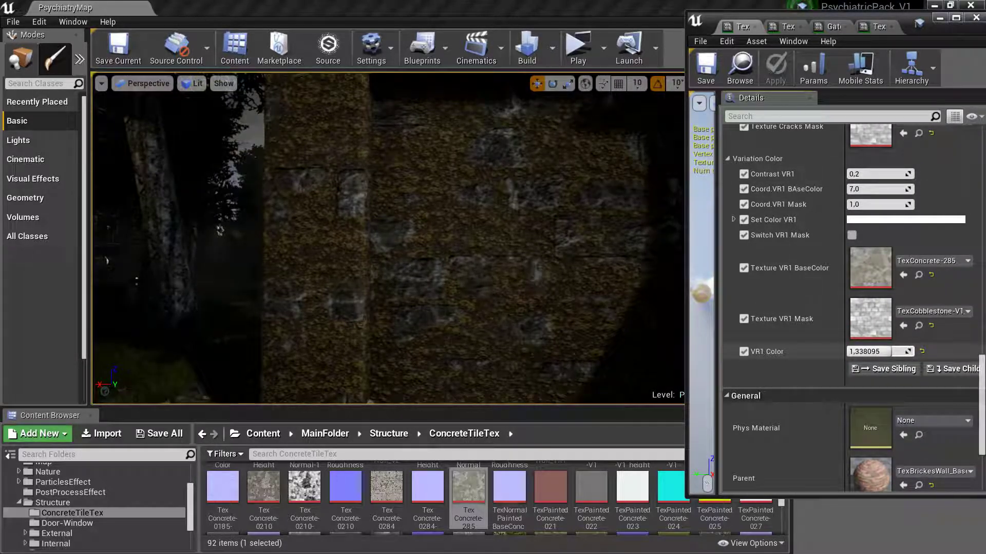
{"action": "scroll", "coordinate": [874, 279], "scroll_direction": "up", "scroll_amount": 2}
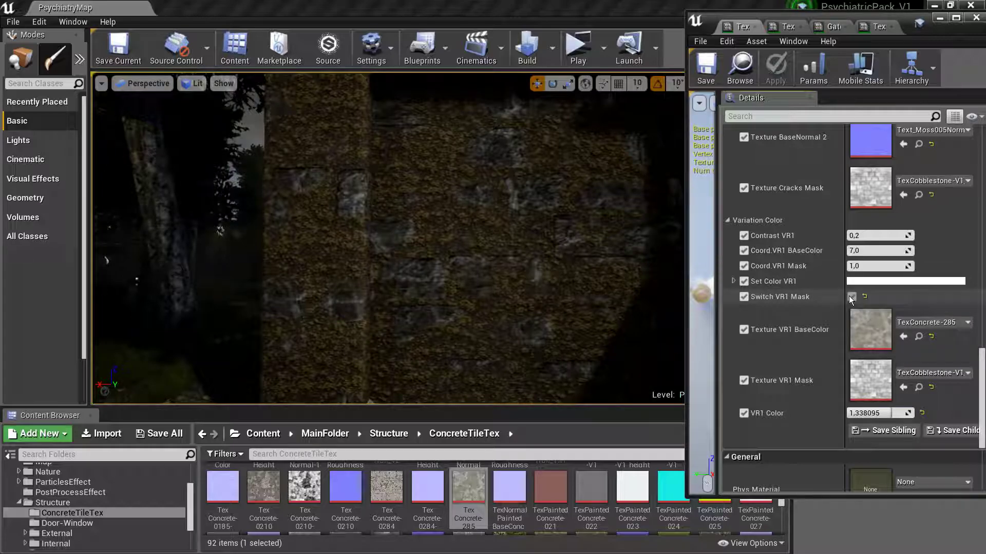
{"action": "scroll", "coordinate": [935, 334], "scroll_direction": "up", "scroll_amount": 3}
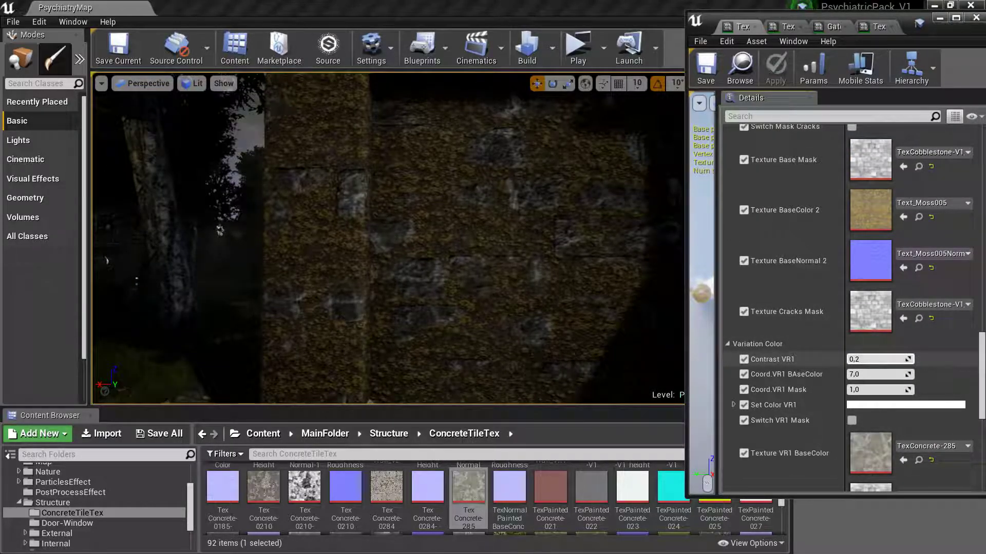
{"action": "scroll", "coordinate": [940, 365], "scroll_direction": "up", "scroll_amount": 1}
{"action": "scroll", "coordinate": [941, 365], "scroll_direction": "up", "scroll_amount": 3}
Replace the moss second-layer base colour with the stucco texture.
{"action": "scroll", "coordinate": [930, 365], "scroll_direction": "up", "scroll_amount": 1}
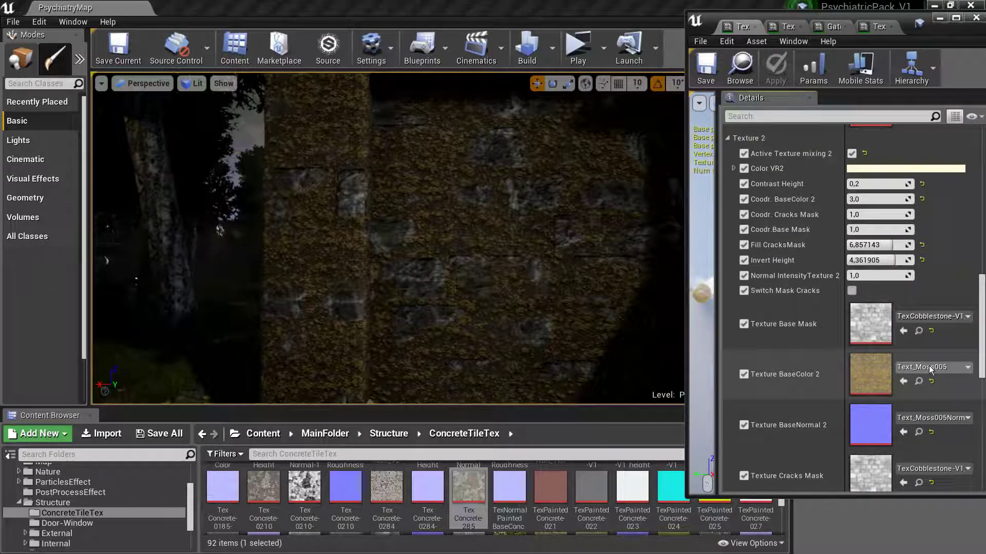
{"action": "left_click", "coordinate": [919, 380]}
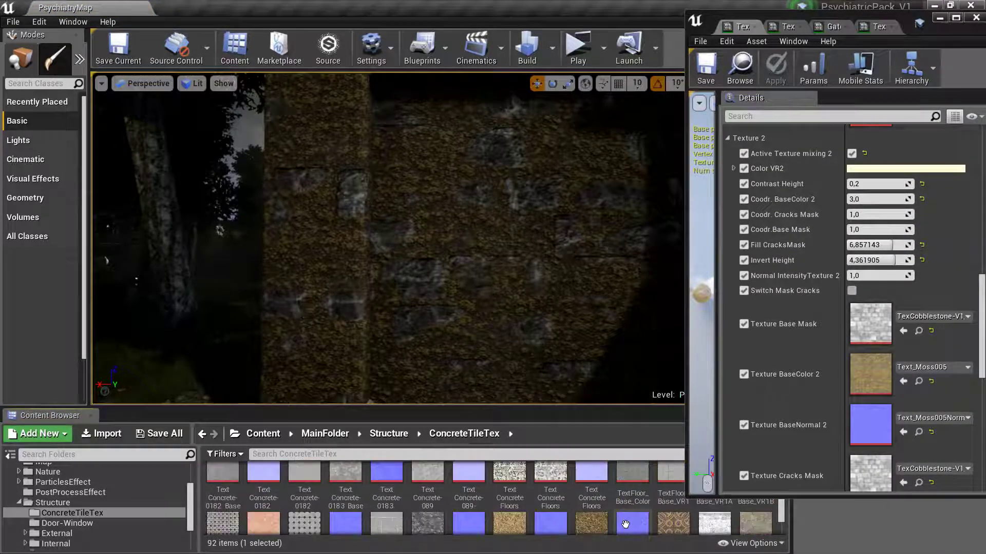
{"action": "scroll", "coordinate": [659, 528], "scroll_direction": "down", "scroll_amount": 1}
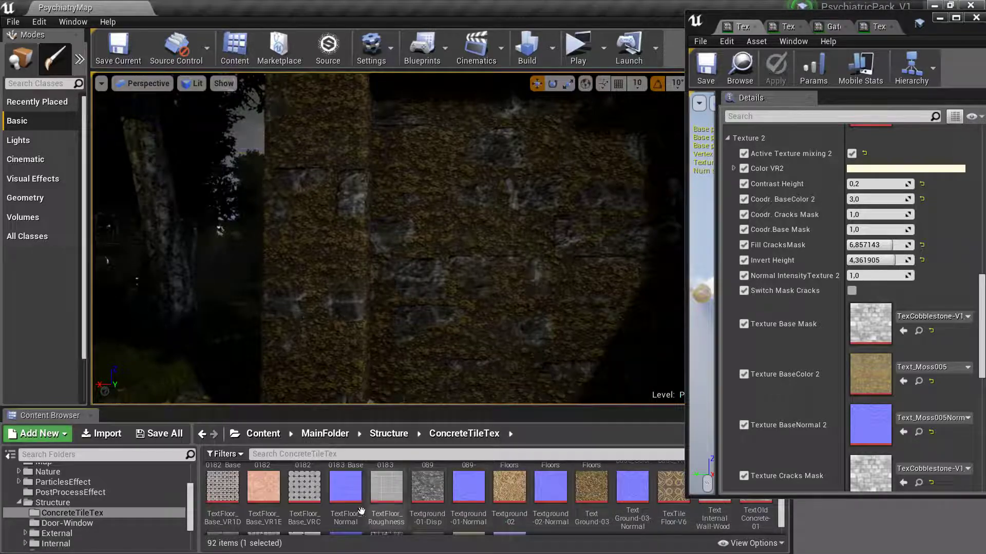
{"action": "scroll", "coordinate": [686, 524], "scroll_direction": "down", "scroll_amount": 1}
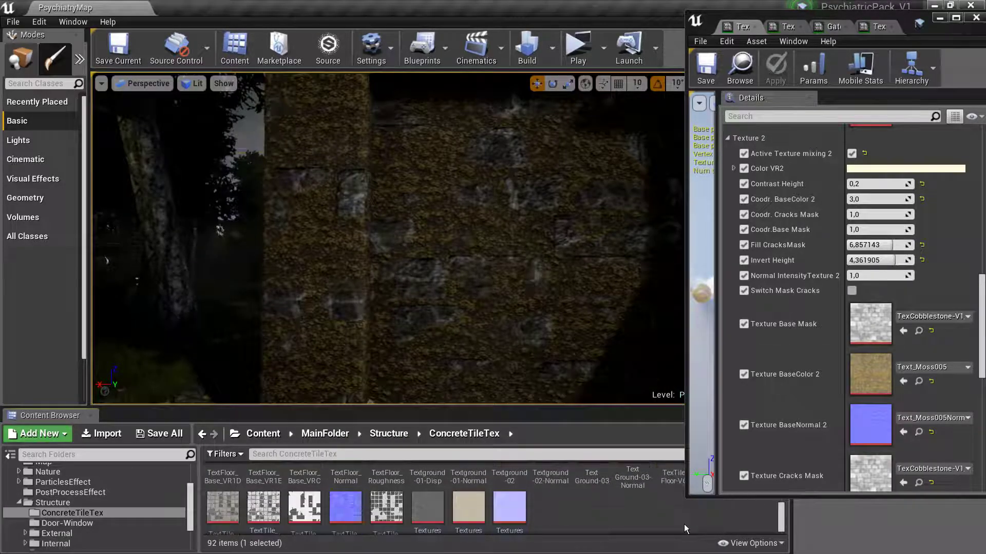
{"action": "scroll", "coordinate": [531, 523], "scroll_direction": "down", "scroll_amount": 1}
{"action": "left_click", "coordinate": [434, 503]}
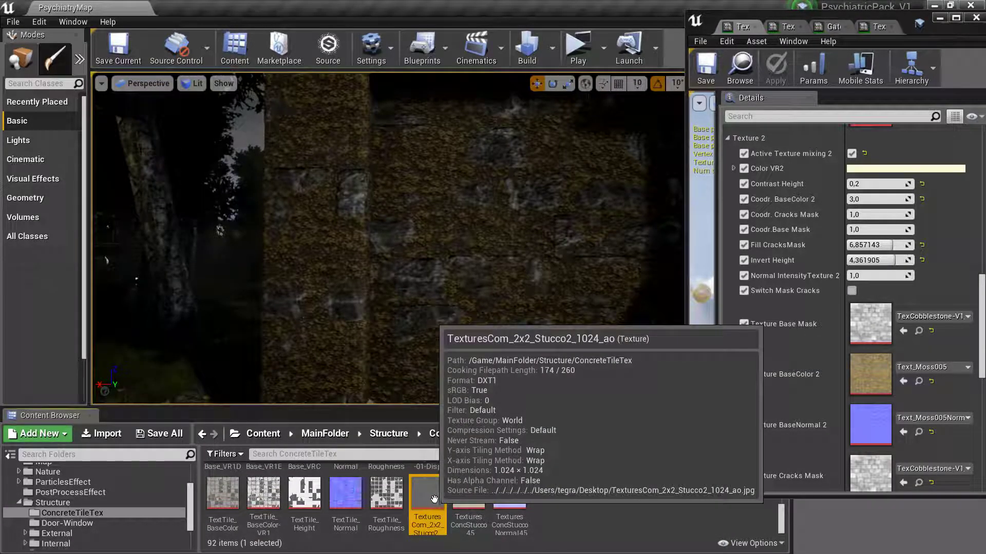
{"action": "left_click", "coordinate": [469, 494]}
{"action": "left_click", "coordinate": [905, 381]}
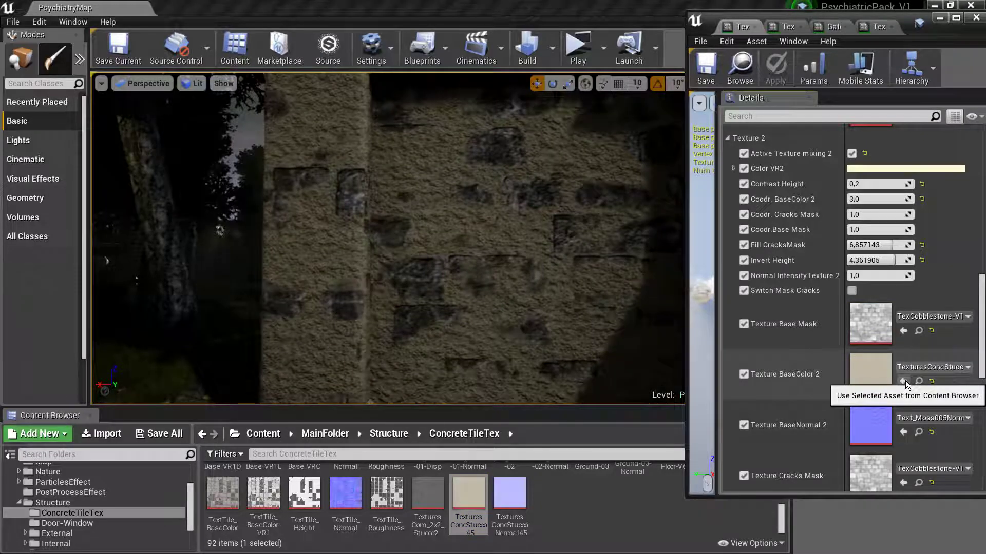
Swap Texture BaseColor 2 to TexConcrete-0185 instead.
{"action": "scroll", "coordinate": [911, 367], "scroll_direction": "up", "scroll_amount": 5}
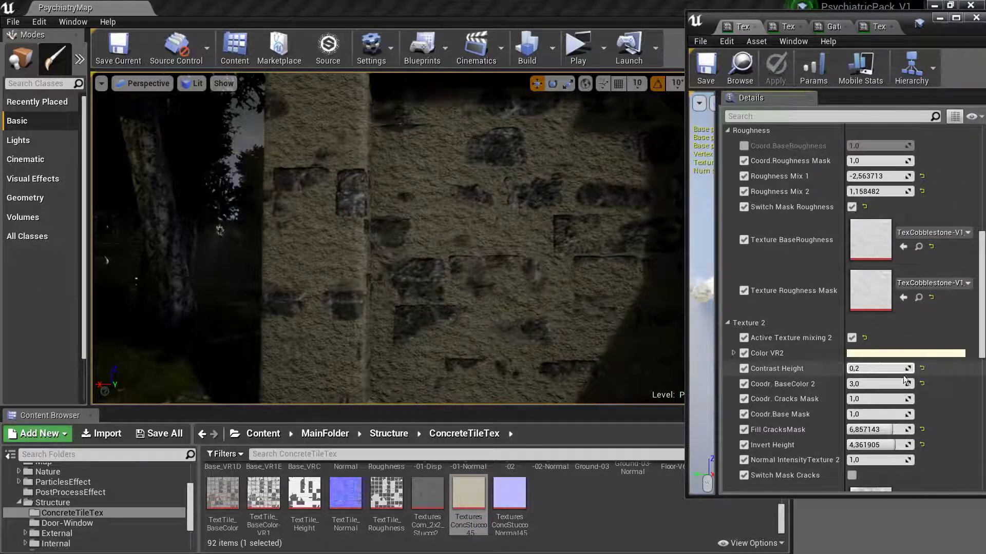
{"action": "scroll", "coordinate": [876, 409], "scroll_direction": "down", "scroll_amount": 5}
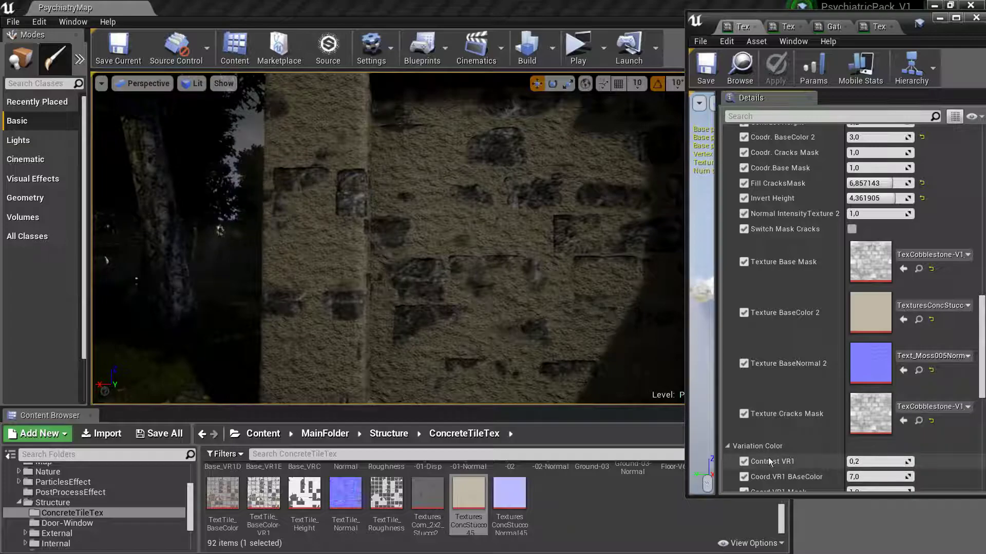
{"action": "scroll", "coordinate": [767, 528], "scroll_direction": "down", "scroll_amount": 3}
{"action": "scroll", "coordinate": [767, 528], "scroll_direction": "down", "scroll_amount": 3}
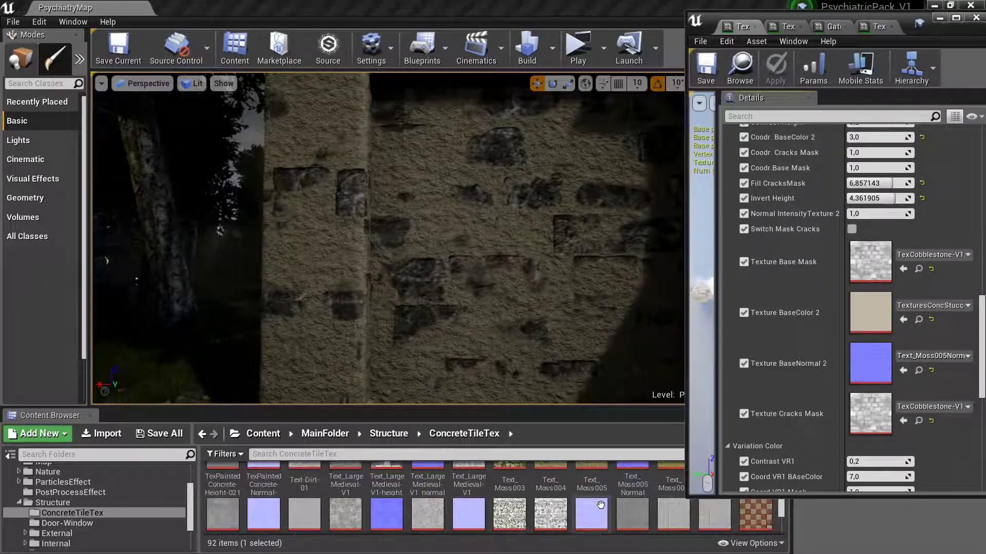
{"action": "scroll", "coordinate": [642, 508], "scroll_direction": "up", "scroll_amount": 3}
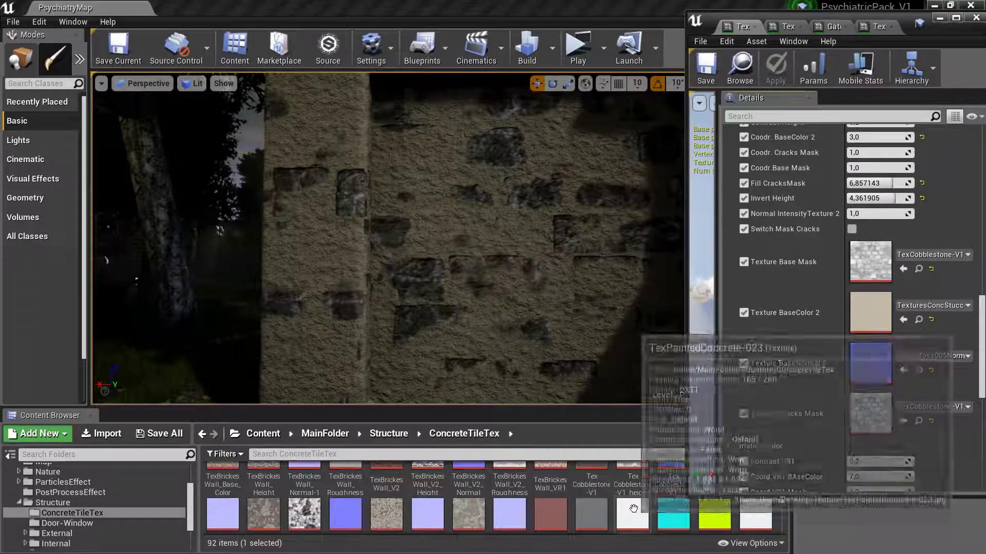
{"action": "scroll", "coordinate": [700, 517], "scroll_direction": "up", "scroll_amount": 2}
{"action": "scroll", "coordinate": [682, 508], "scroll_direction": "up", "scroll_amount": 2}
{"action": "scroll", "coordinate": [663, 498], "scroll_direction": "up", "scroll_amount": 2}
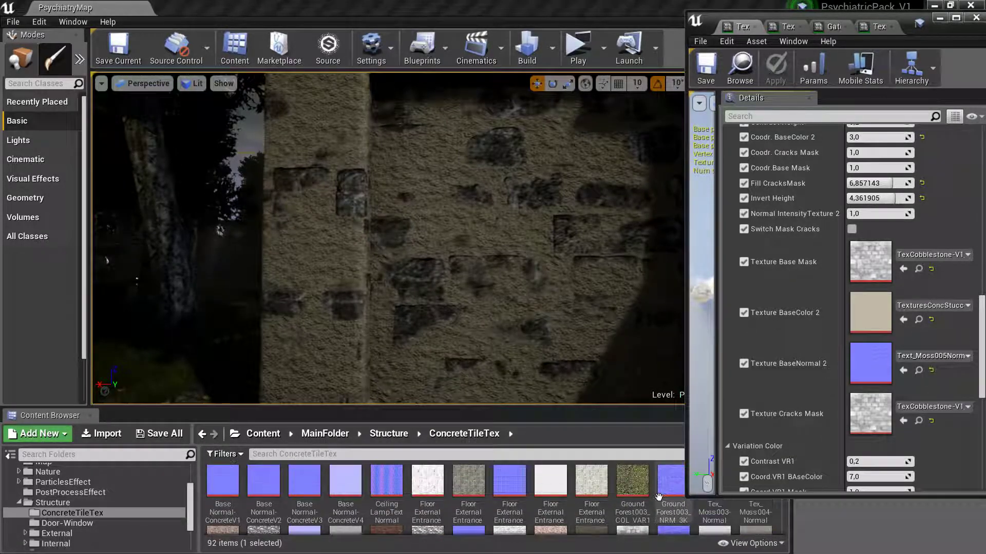
{"action": "scroll", "coordinate": [659, 497], "scroll_direction": "down", "scroll_amount": 1}
{"action": "left_click", "coordinate": [755, 511]}
{"action": "left_click", "coordinate": [902, 319]}
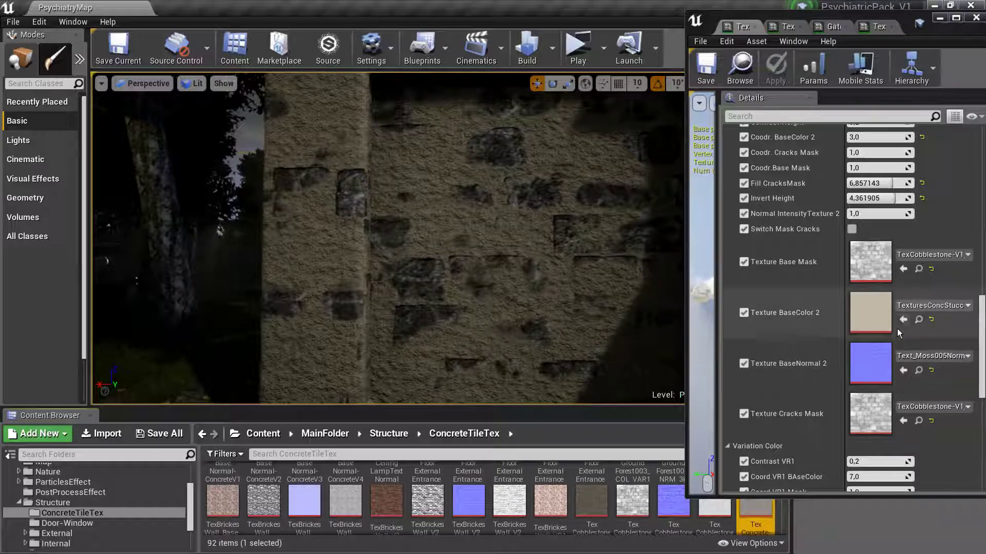
{"action": "scroll", "coordinate": [898, 329], "scroll_direction": "up", "scroll_amount": 3}
Drag Lerp Texture V1 under Main to about -4.03.
{"action": "scroll", "coordinate": [894, 333], "scroll_direction": "up", "scroll_amount": 3}
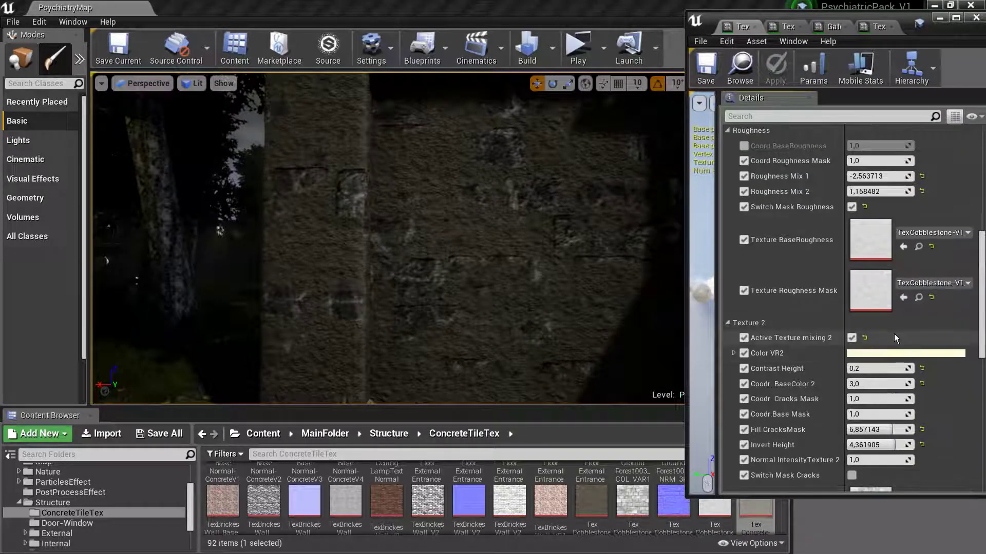
{"action": "scroll", "coordinate": [888, 353], "scroll_direction": "up", "scroll_amount": 2}
{"action": "scroll", "coordinate": [888, 352], "scroll_direction": "up", "scroll_amount": 3}
{"action": "scroll", "coordinate": [886, 362], "scroll_direction": "up", "scroll_amount": 3}
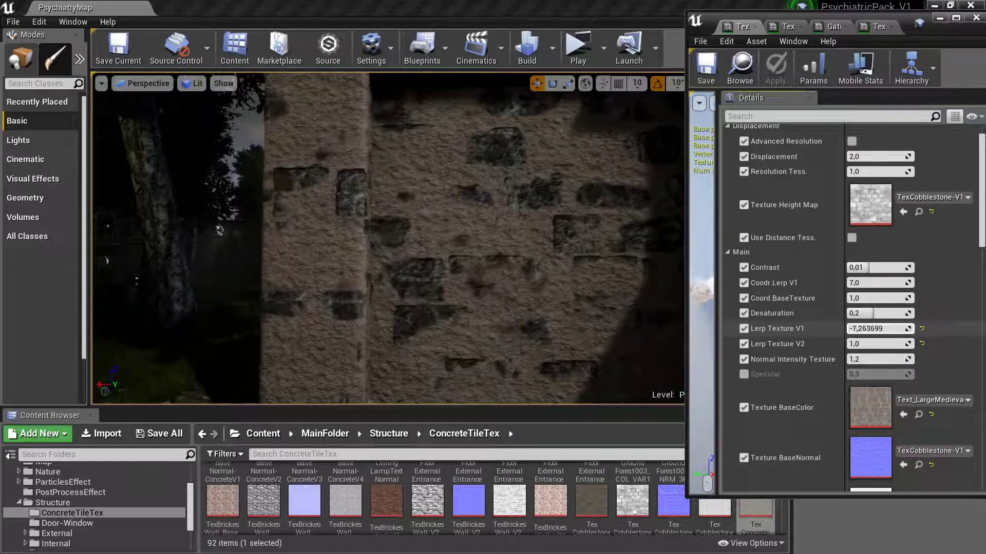
{"action": "left_click_drag", "start_coordinate": [879, 329], "coordinate": [879, 329]}
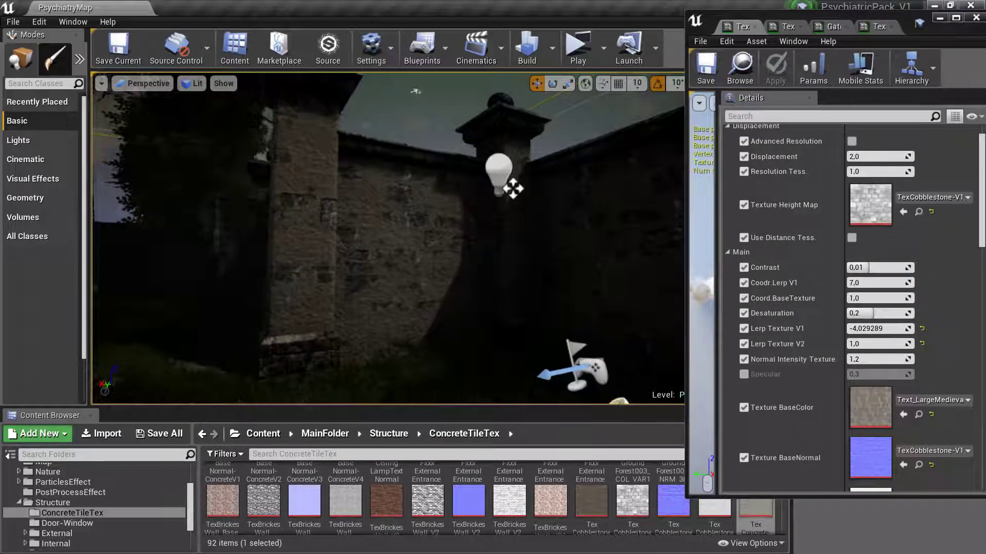
Raise Displacement to about 3.61 and retune Texture 2's Invert Height to about 5.73.
{"action": "scroll", "coordinate": [879, 287], "scroll_direction": "up", "scroll_amount": 1}
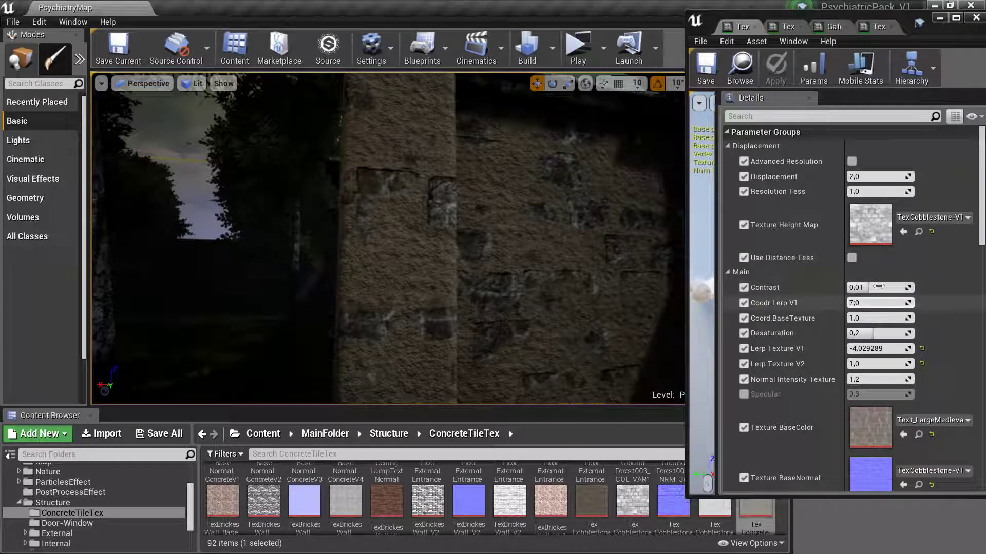
{"action": "left_click_drag", "start_coordinate": [878, 176], "coordinate": [893, 176]}
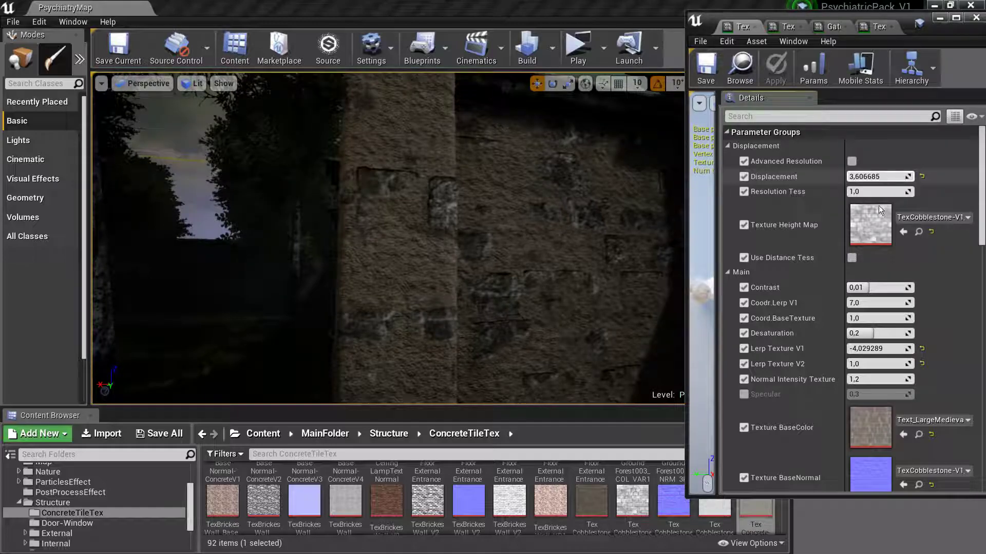
{"action": "scroll", "coordinate": [881, 277], "scroll_direction": "down", "scroll_amount": 4}
{"action": "scroll", "coordinate": [881, 318], "scroll_direction": "down", "scroll_amount": 8}
{"action": "scroll", "coordinate": [880, 360], "scroll_direction": "down", "scroll_amount": 4}
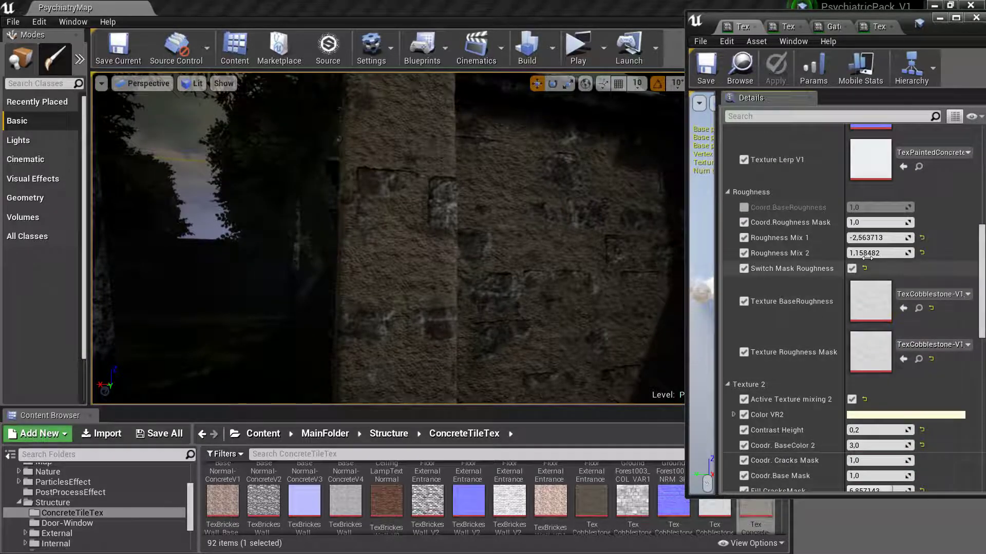
{"action": "scroll", "coordinate": [879, 400], "scroll_direction": "down", "scroll_amount": 5}
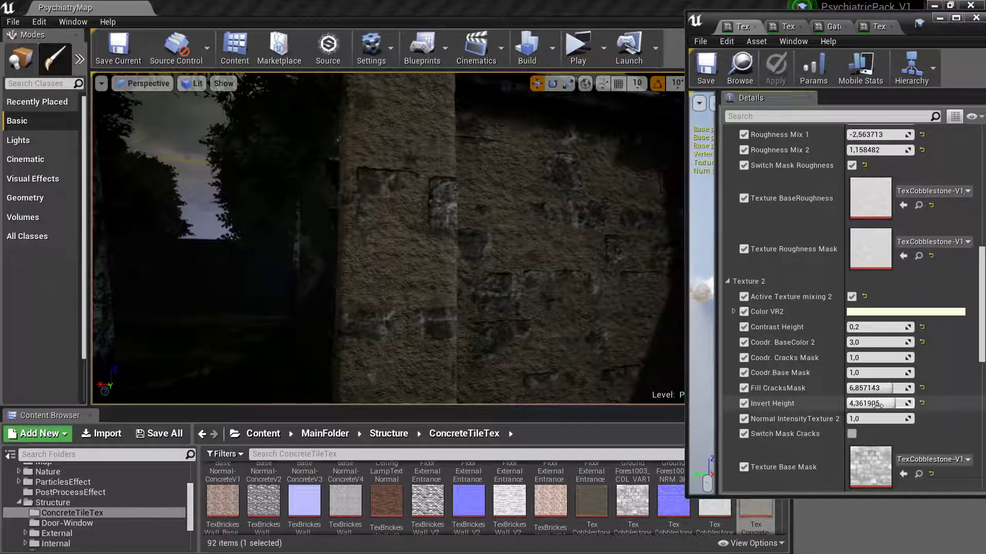
{"action": "mouse_move", "coordinate": [878, 403]}
{"action": "left_mouse_down"}
{"action": "mouse_move", "coordinate": [862, 403]}
{"action": "mouse_move", "coordinate": [898, 404]}
{"action": "mouse_move", "coordinate": [851, 388]}
{"action": "left_mouse_up"}
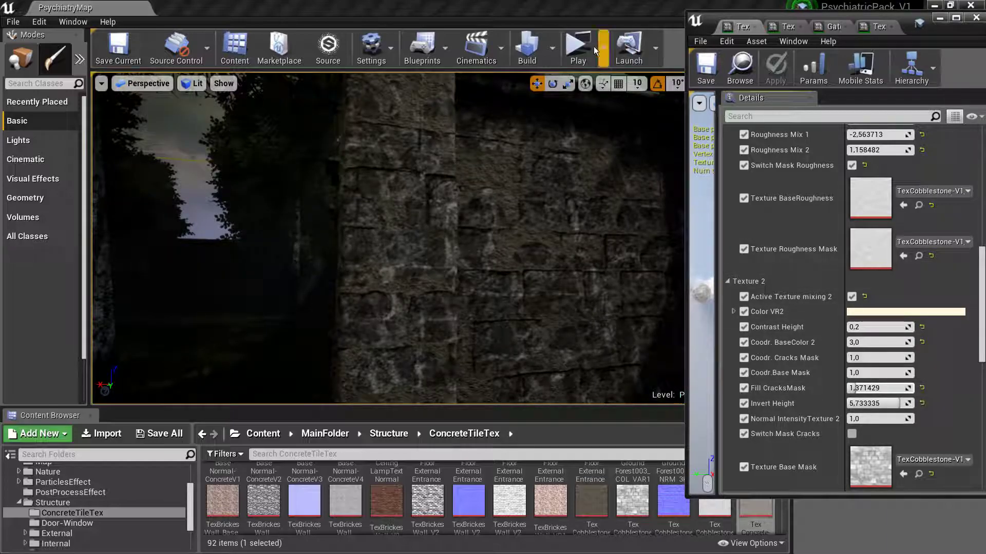
{"action": "left_click", "coordinate": [580, 51]}
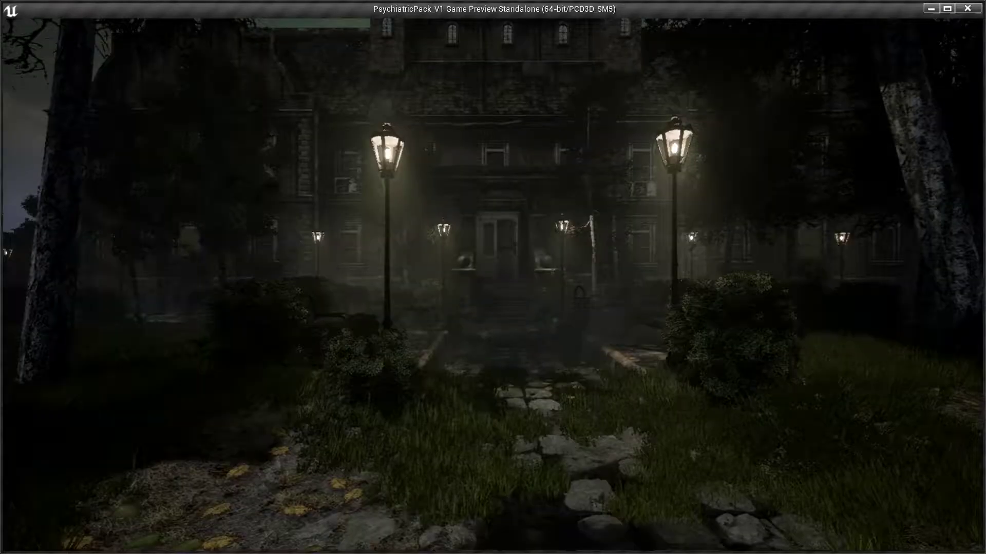
{"action": "key", "text": "w"}
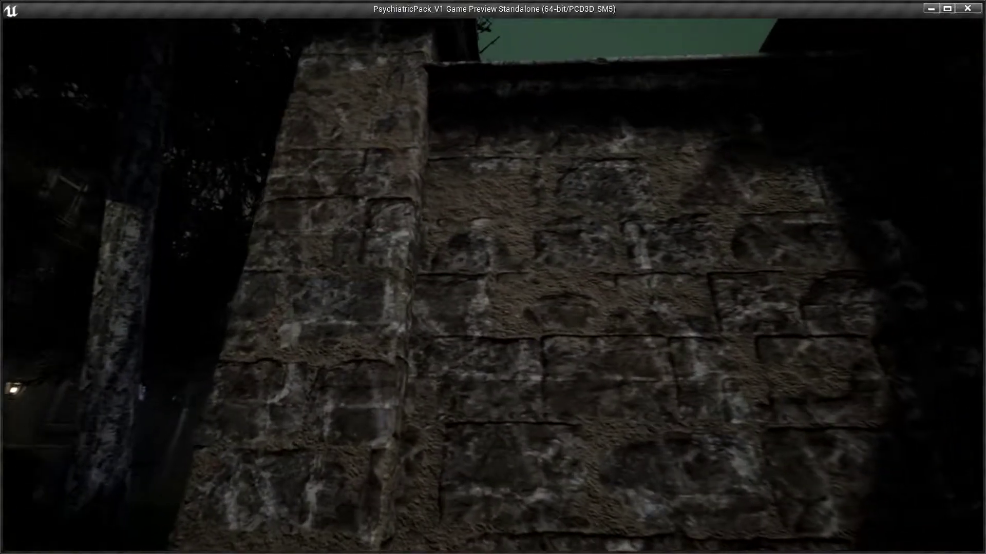
{"action": "key", "text": "w"}
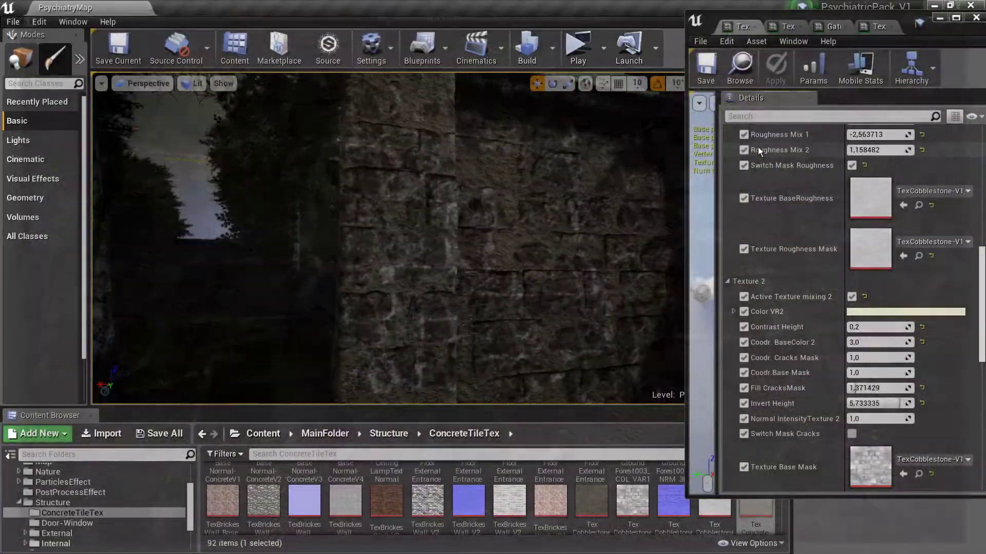
Set the second layer's Invert Height to -10 and Fill CracksMask to 10.
{"action": "left_click_drag", "start_coordinate": [875, 403], "coordinate": [852, 403]}
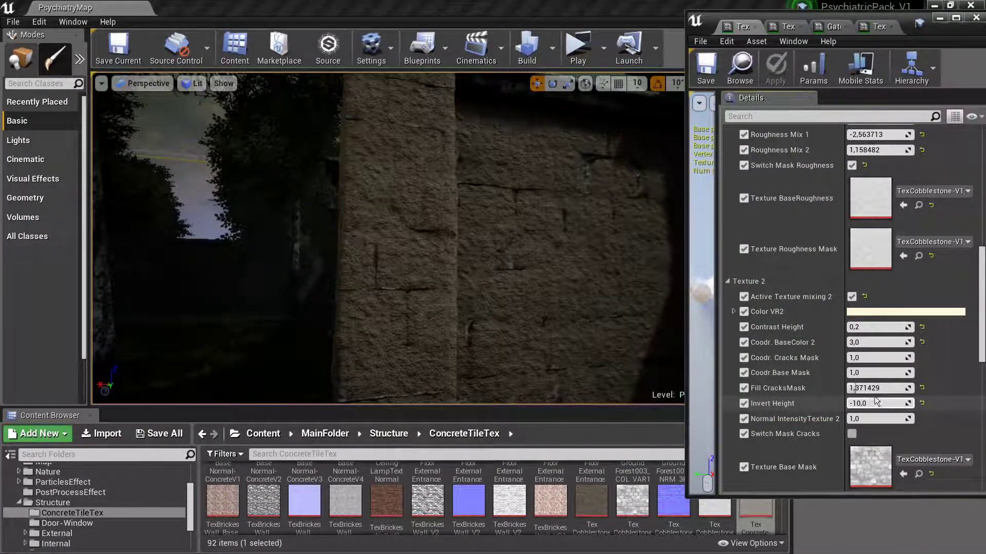
{"action": "left_click_drag", "start_coordinate": [873, 388], "coordinate": [889, 388]}
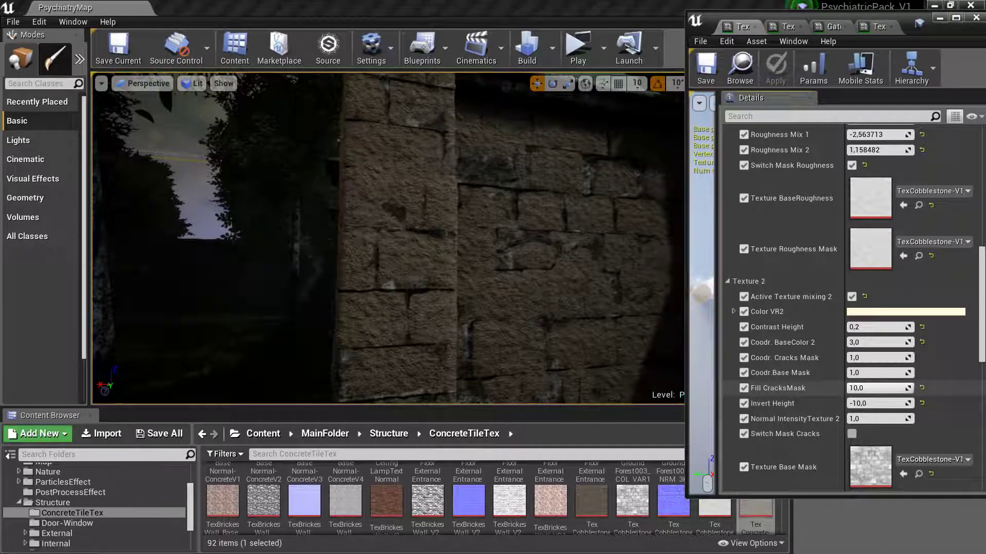
{"action": "scroll", "coordinate": [903, 436], "scroll_direction": "down", "scroll_amount": 2}
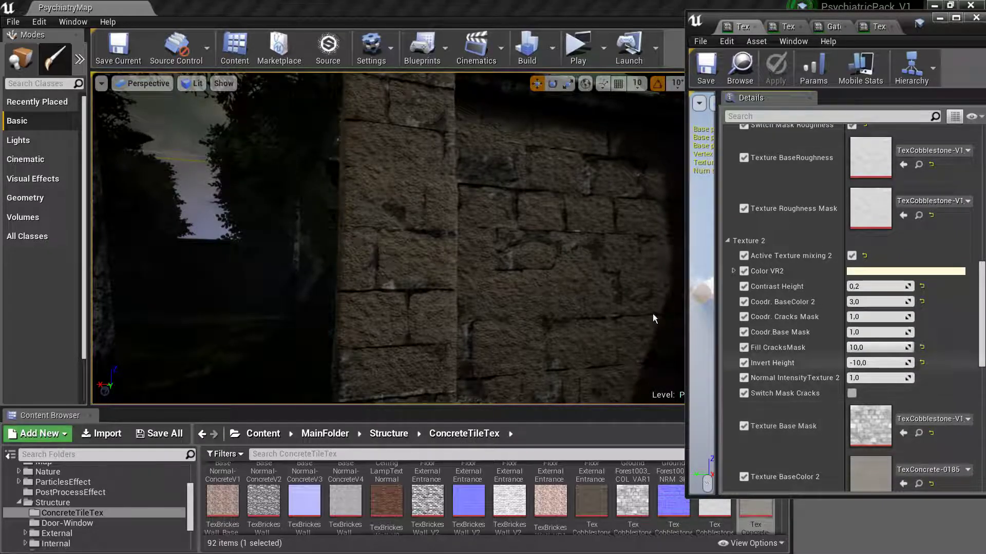
{"action": "scroll", "coordinate": [318, 140], "scroll_direction": "down", "scroll_amount": 2}
{"action": "scroll", "coordinate": [318, 140], "scroll_direction": "down", "scroll_amount": 4}
{"action": "scroll", "coordinate": [521, 395], "scroll_direction": "down", "scroll_amount": 2}
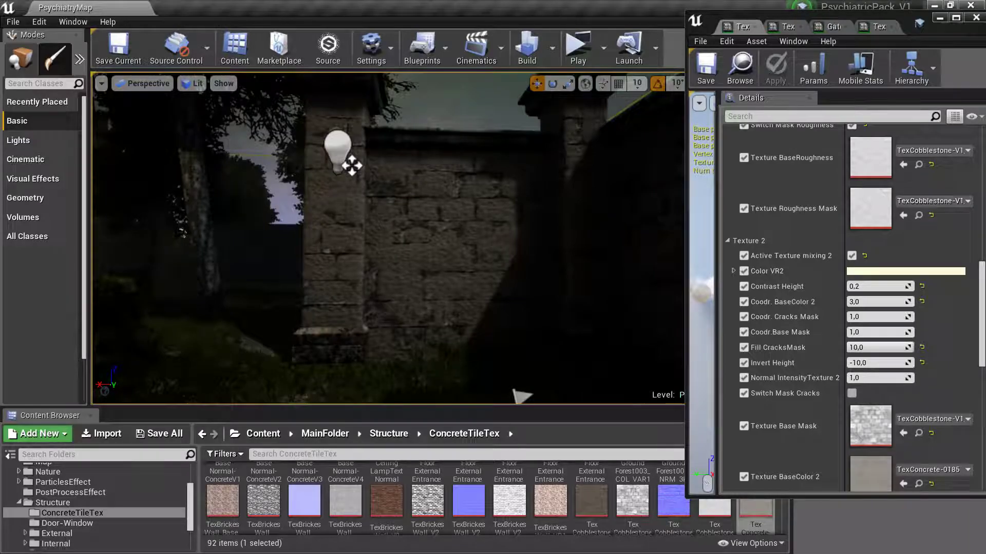
{"action": "scroll", "coordinate": [521, 396], "scroll_direction": "up", "scroll_amount": 5}
{"action": "scroll", "coordinate": [591, 508], "scroll_direction": "down", "scroll_amount": 1}
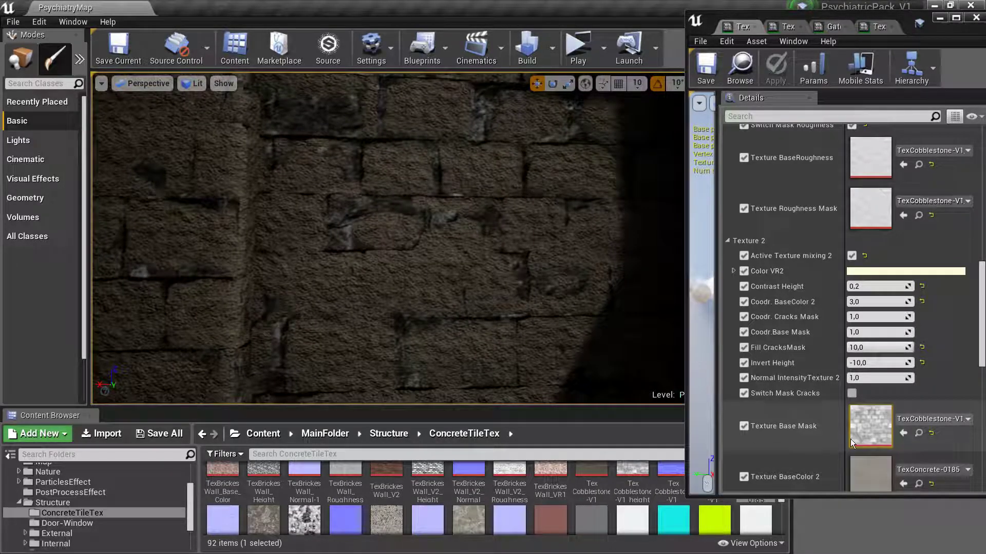
{"action": "scroll", "coordinate": [851, 438], "scroll_direction": "down", "scroll_amount": 2}
{"action": "scroll", "coordinate": [872, 450], "scroll_direction": "up", "scroll_amount": 4}
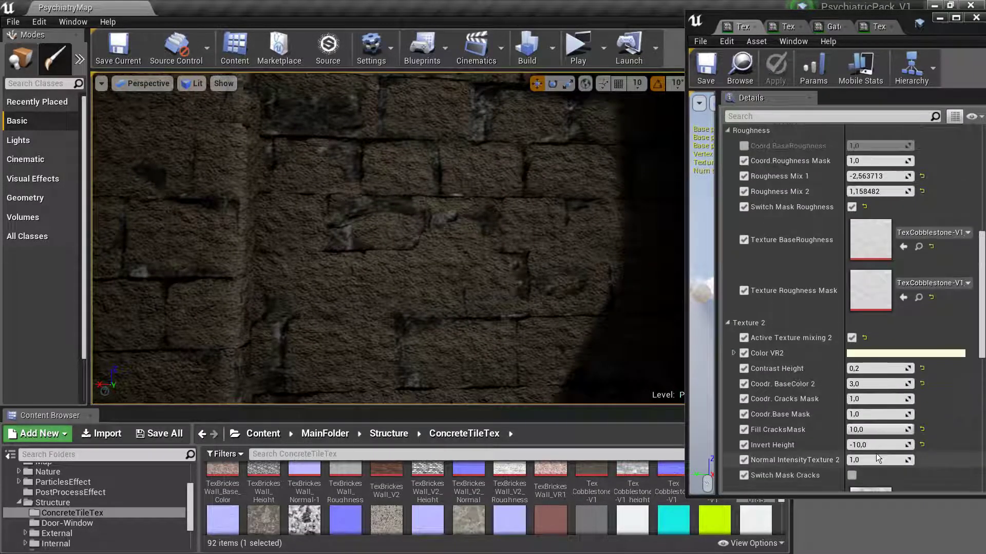
{"action": "scroll", "coordinate": [873, 450], "scroll_direction": "up", "scroll_amount": 3}
{"action": "scroll", "coordinate": [870, 442], "scroll_direction": "up", "scroll_amount": 3}
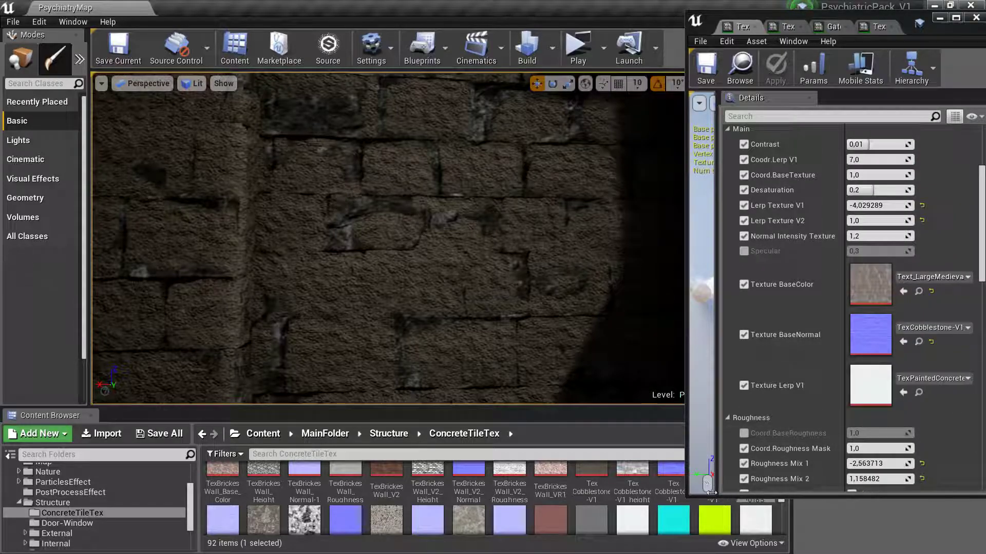
{"action": "scroll", "coordinate": [539, 508], "scroll_direction": "down", "scroll_amount": 2}
{"action": "scroll", "coordinate": [484, 504], "scroll_direction": "down", "scroll_amount": 2}
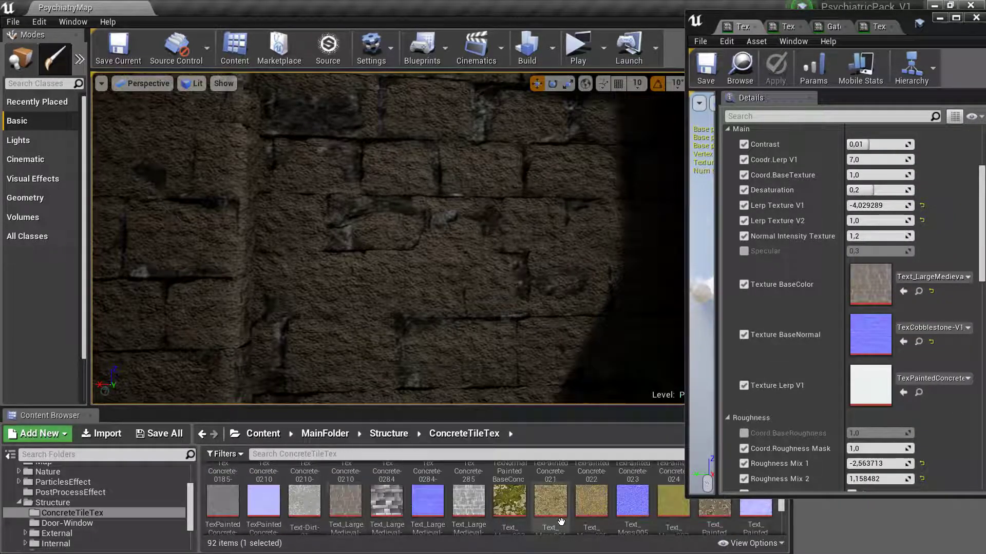
{"action": "scroll", "coordinate": [625, 530], "scroll_direction": "down", "scroll_amount": 2}
{"action": "scroll", "coordinate": [637, 523], "scroll_direction": "down", "scroll_amount": 2}
{"action": "scroll", "coordinate": [649, 517], "scroll_direction": "down", "scroll_amount": 1}
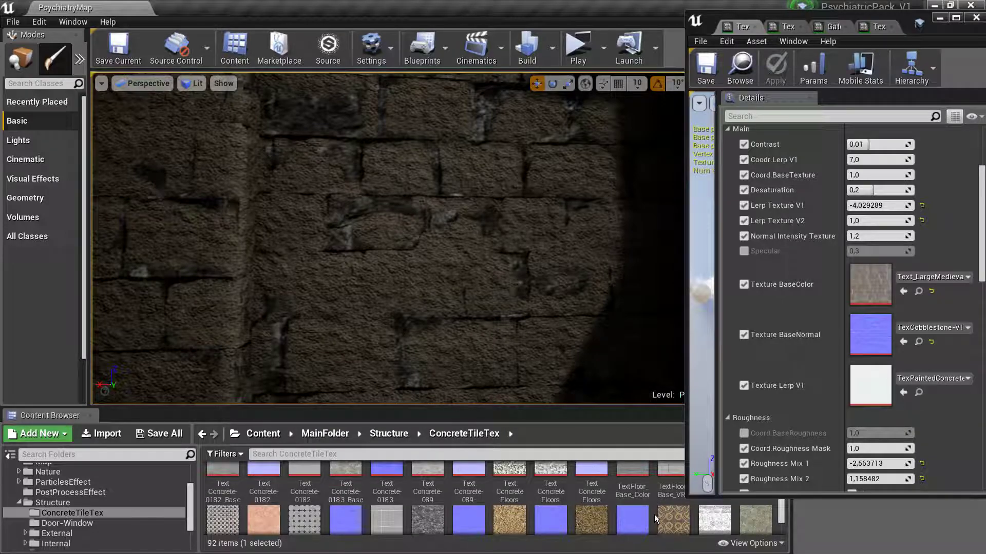
{"action": "scroll", "coordinate": [652, 516], "scroll_direction": "down", "scroll_amount": 2}
{"action": "scroll", "coordinate": [652, 515], "scroll_direction": "down", "scroll_amount": 2}
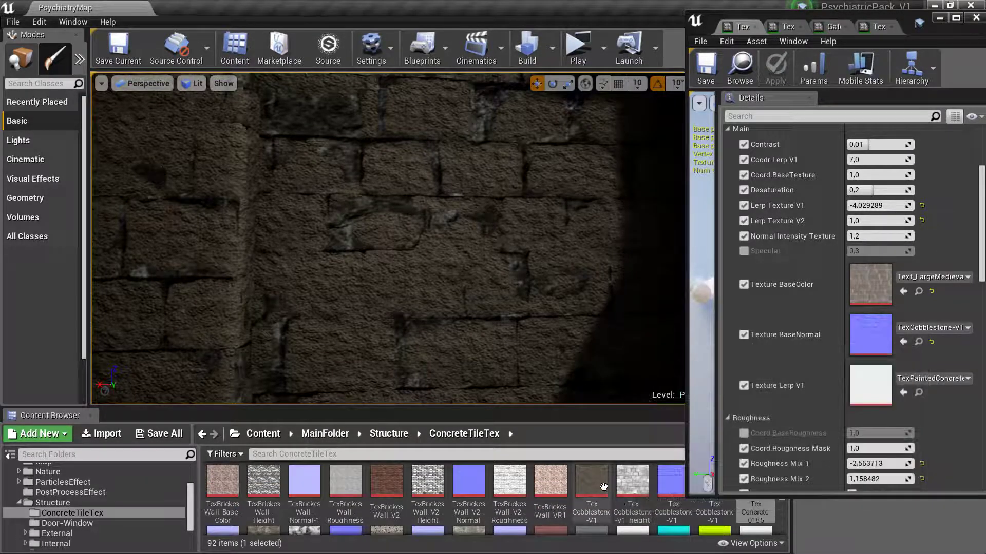
Try TexCobblestone-V1, then set Text_LargeMedieval as the main base colour texture.
{"action": "left_click", "coordinate": [903, 293]}
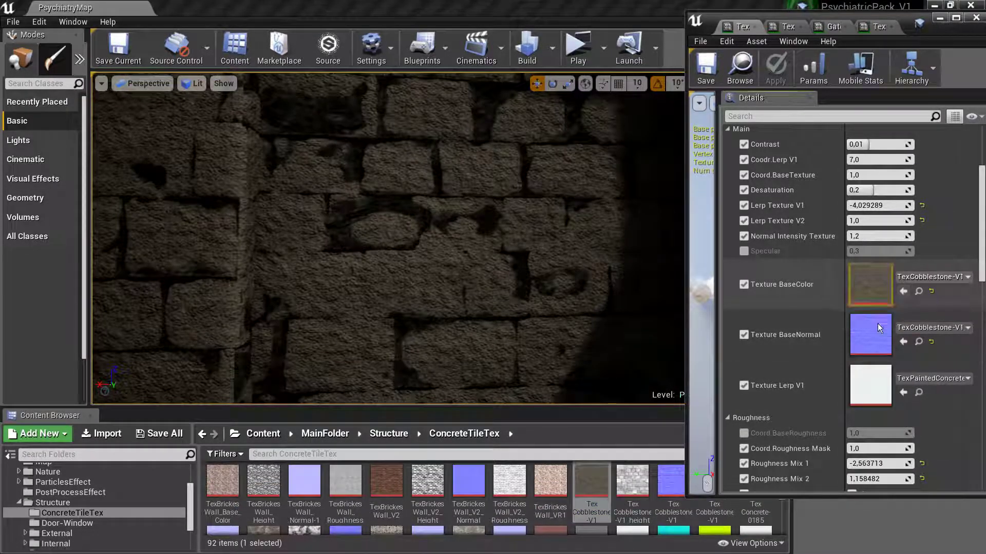
{"action": "left_click", "coordinate": [632, 475]}
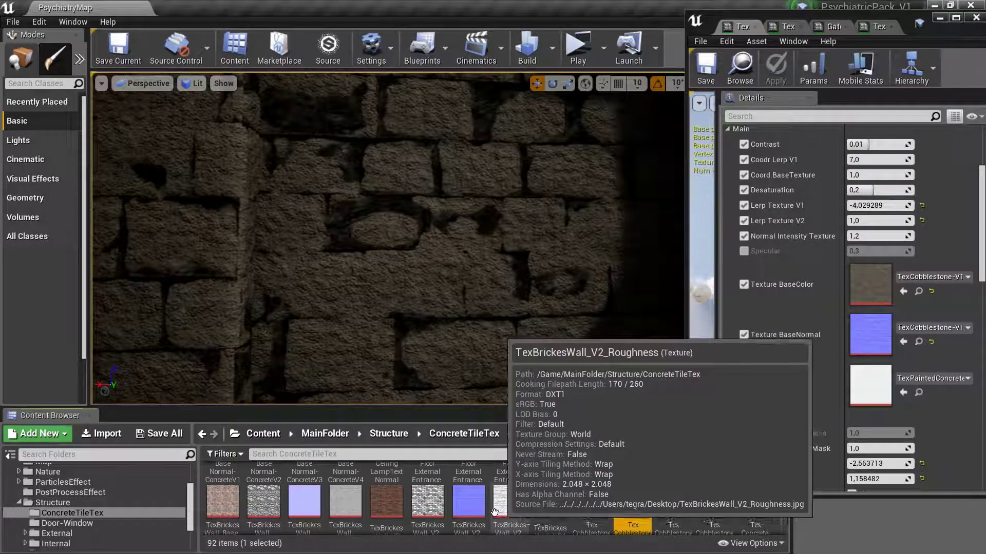
{"action": "scroll", "coordinate": [493, 511], "scroll_direction": "down", "scroll_amount": 2}
{"action": "scroll", "coordinate": [483, 511], "scroll_direction": "down", "scroll_amount": 2}
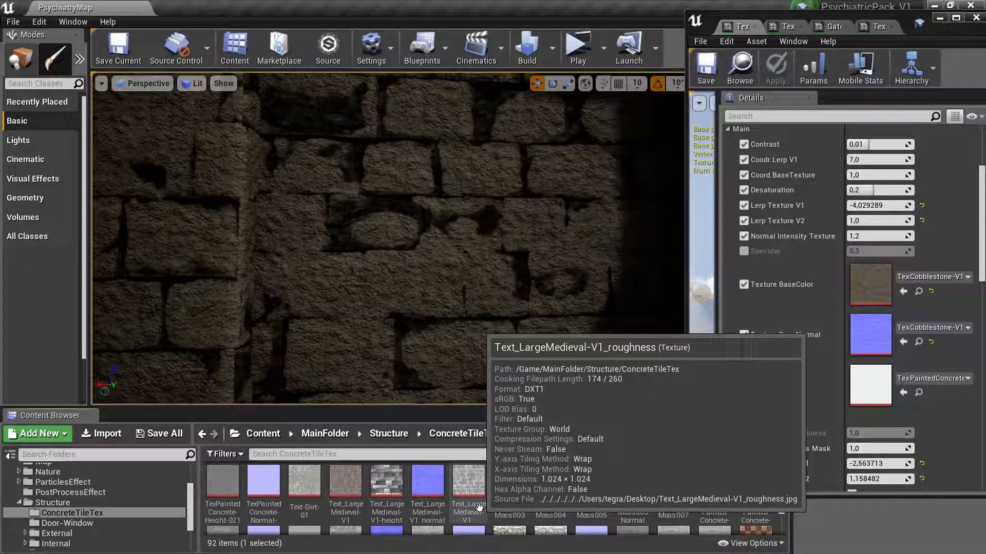
{"action": "scroll", "coordinate": [402, 500], "scroll_direction": "up", "scroll_amount": 1}
{"action": "left_click", "coordinate": [345, 500]}
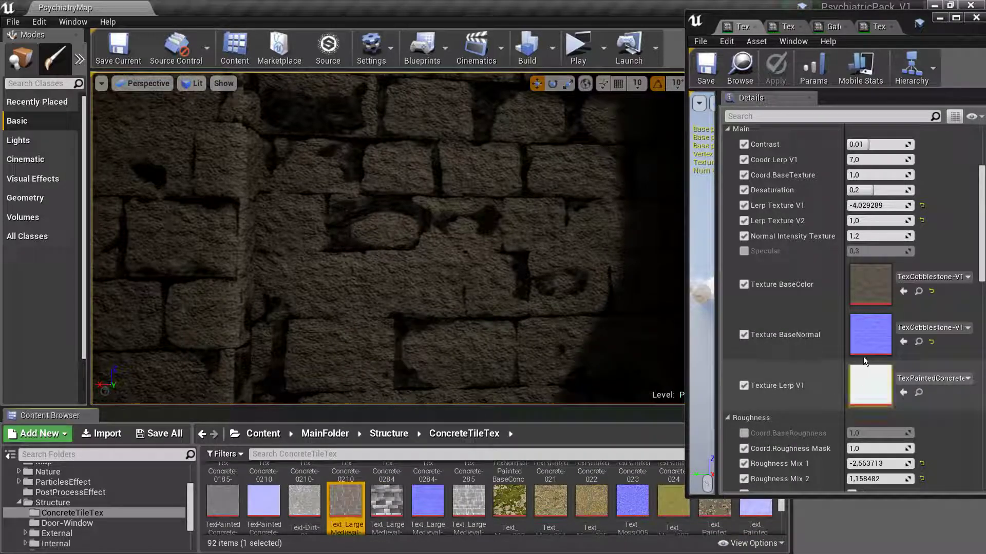
{"action": "left_click", "coordinate": [904, 291]}
Assign Text_LargeMedieval textures to the Height Map, base mask and cracks mask.
{"action": "left_click", "coordinate": [388, 502]}
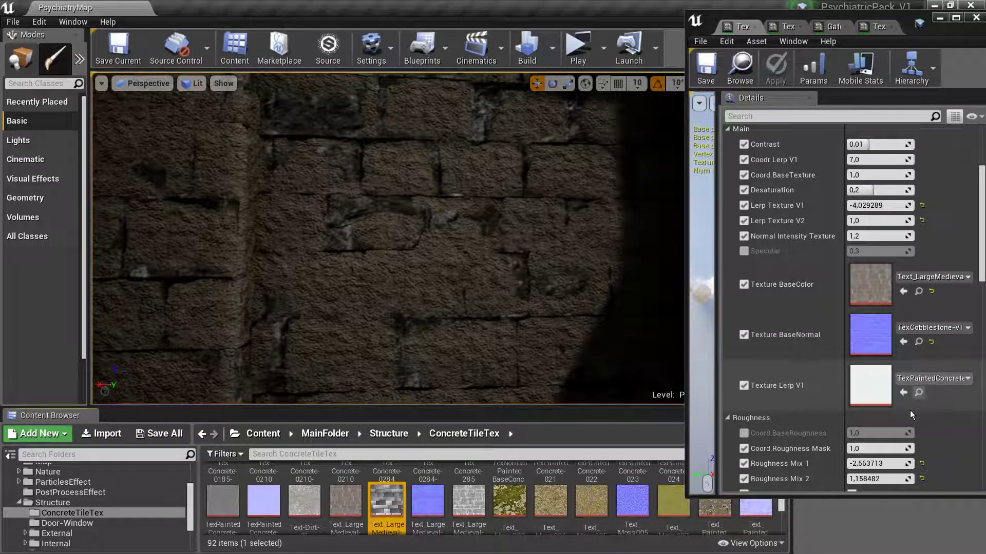
{"action": "scroll", "coordinate": [906, 416], "scroll_direction": "up", "scroll_amount": 3}
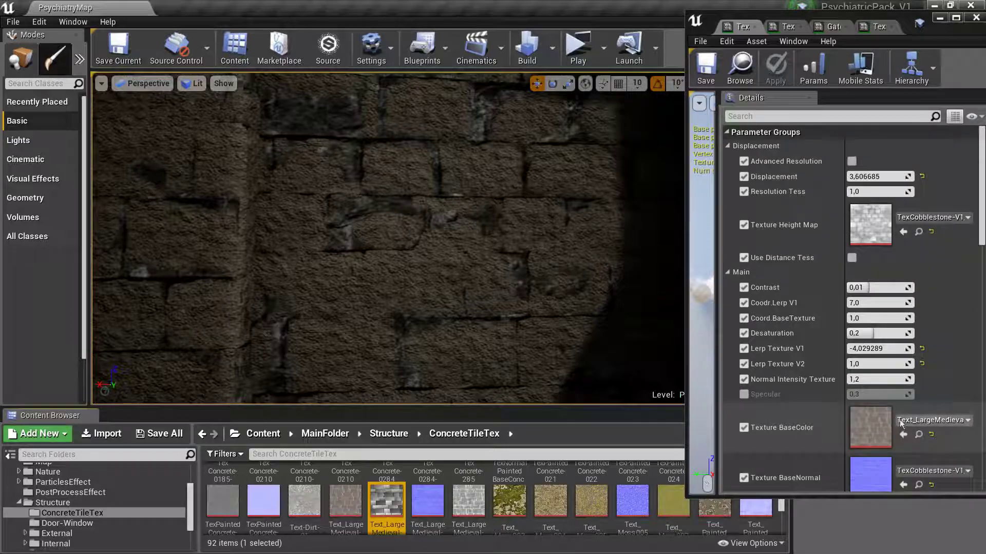
{"action": "left_click", "coordinate": [904, 230]}
{"action": "scroll", "coordinate": [905, 420], "scroll_direction": "down", "scroll_amount": 10}
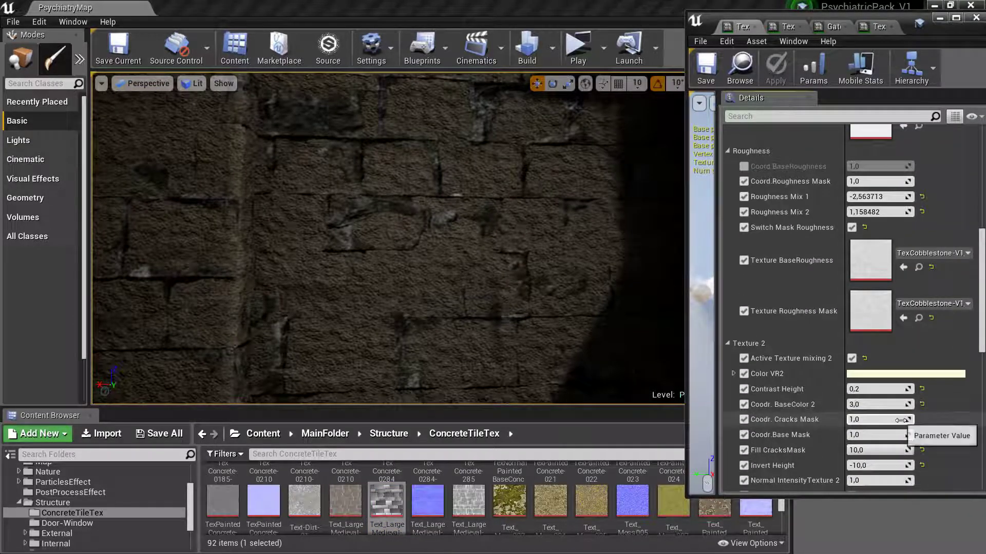
{"action": "scroll", "coordinate": [902, 431], "scroll_direction": "down", "scroll_amount": 2}
{"action": "scroll", "coordinate": [901, 426], "scroll_direction": "down", "scroll_amount": 4}
{"action": "left_click", "coordinate": [903, 414]}
{"action": "scroll", "coordinate": [904, 425], "scroll_direction": "down", "scroll_amount": 4}
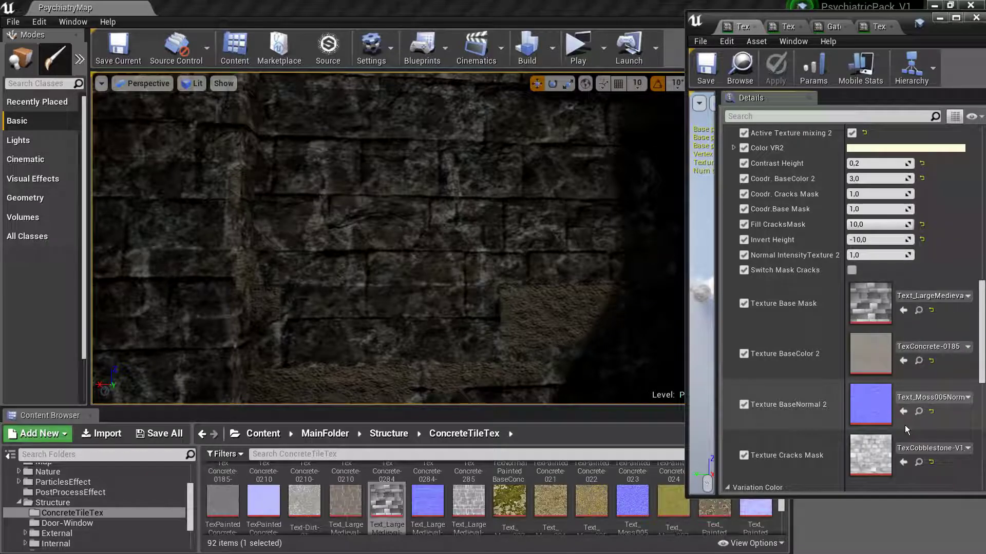
{"action": "left_click", "coordinate": [903, 462]}
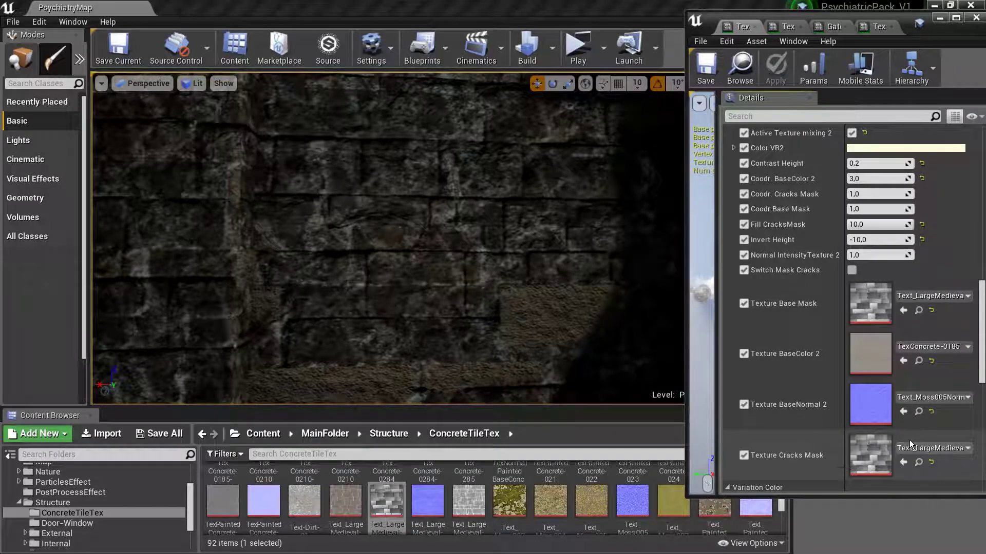
Set the VR1 mask to the selected Text_LargeMedieval texture.
{"action": "scroll", "coordinate": [892, 427], "scroll_direction": "down", "scroll_amount": 2}
{"action": "scroll", "coordinate": [893, 427], "scroll_direction": "down", "scroll_amount": 7}
{"action": "scroll", "coordinate": [909, 375], "scroll_direction": "down", "scroll_amount": 2}
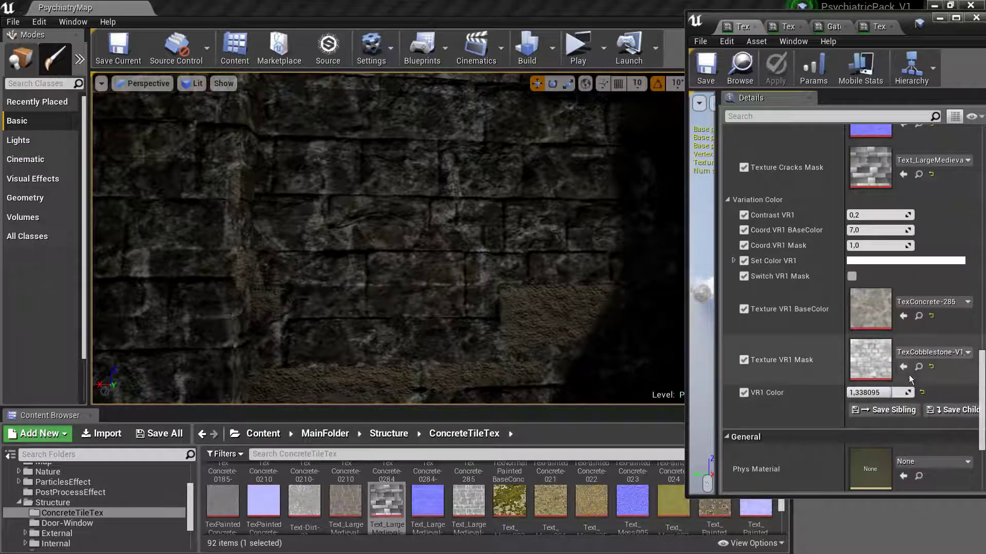
{"action": "left_click", "coordinate": [903, 367]}
{"action": "scroll", "coordinate": [920, 423], "scroll_direction": "up", "scroll_amount": 4}
{"action": "scroll", "coordinate": [914, 433], "scroll_direction": "up", "scroll_amount": 3}
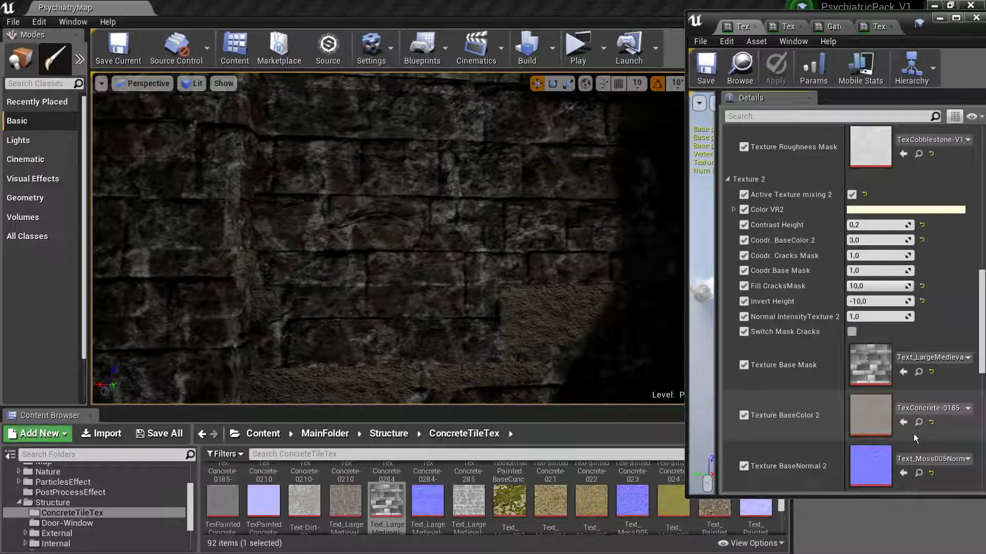
{"action": "scroll", "coordinate": [914, 434], "scroll_direction": "up", "scroll_amount": 5}
{"action": "scroll", "coordinate": [917, 390], "scroll_direction": "up", "scroll_amount": 3}
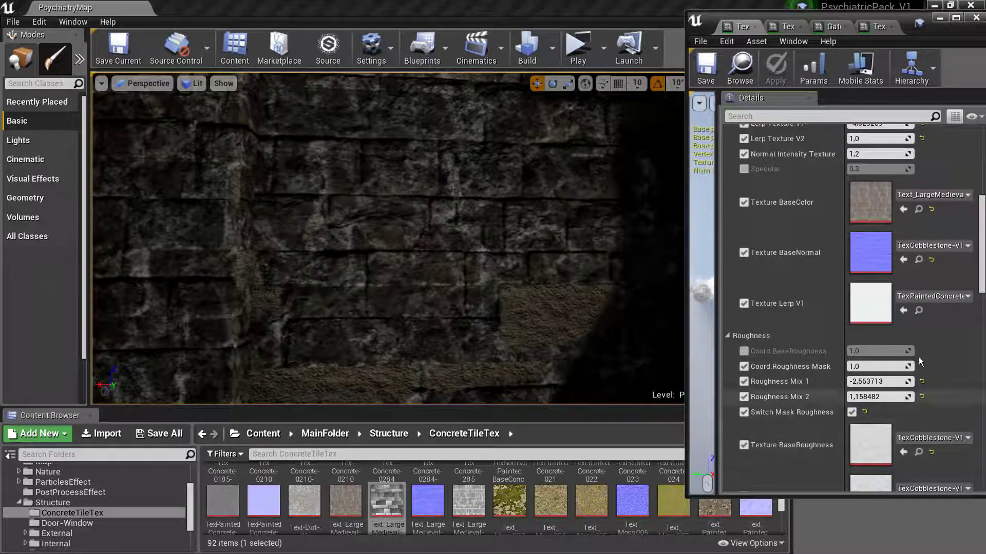
Assign Text_LargeMedieval textures to base normal, base roughness and the roughness mask.
{"action": "left_click", "coordinate": [918, 208]}
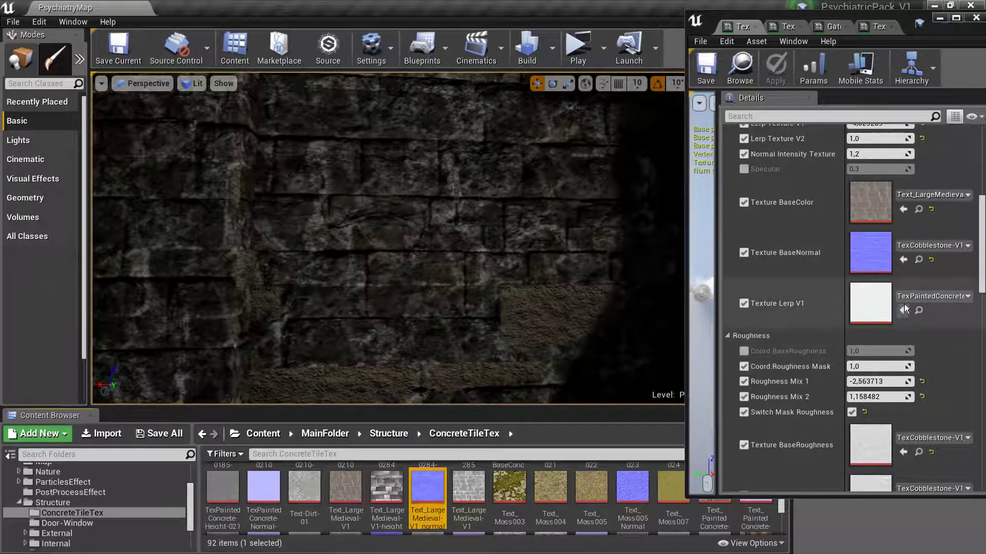
{"action": "left_click", "coordinate": [903, 260]}
{"action": "left_click", "coordinate": [468, 487]}
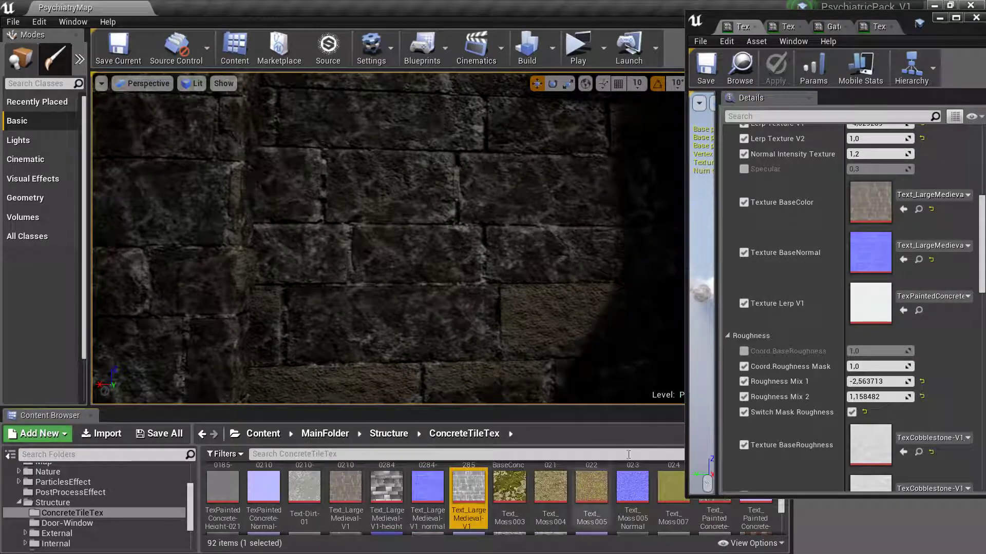
{"action": "left_click", "coordinate": [905, 452]}
{"action": "scroll", "coordinate": [901, 437], "scroll_direction": "down", "scroll_amount": 3}
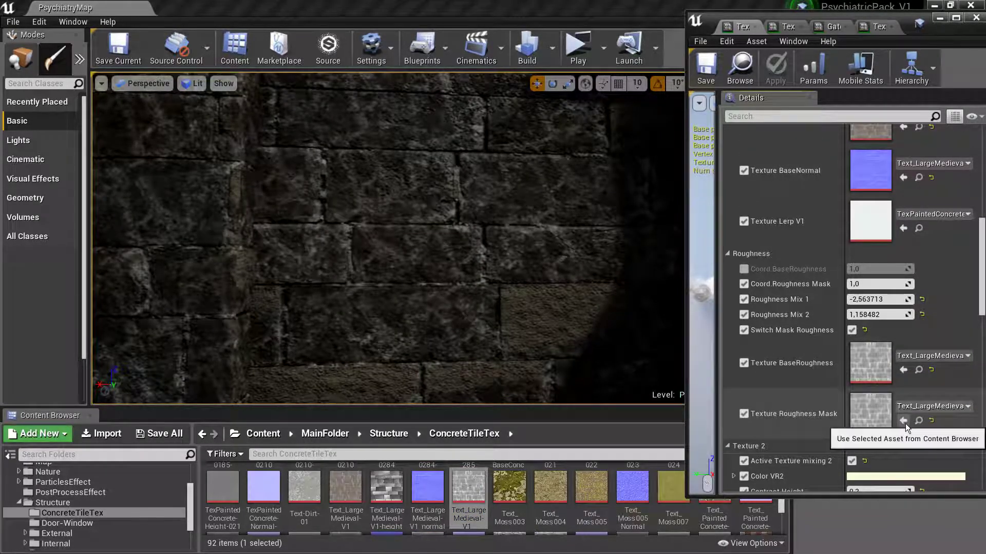
{"action": "left_click", "coordinate": [903, 421]}
{"action": "left_click_drag", "start_coordinate": [522, 358], "coordinate": [521, 400]}
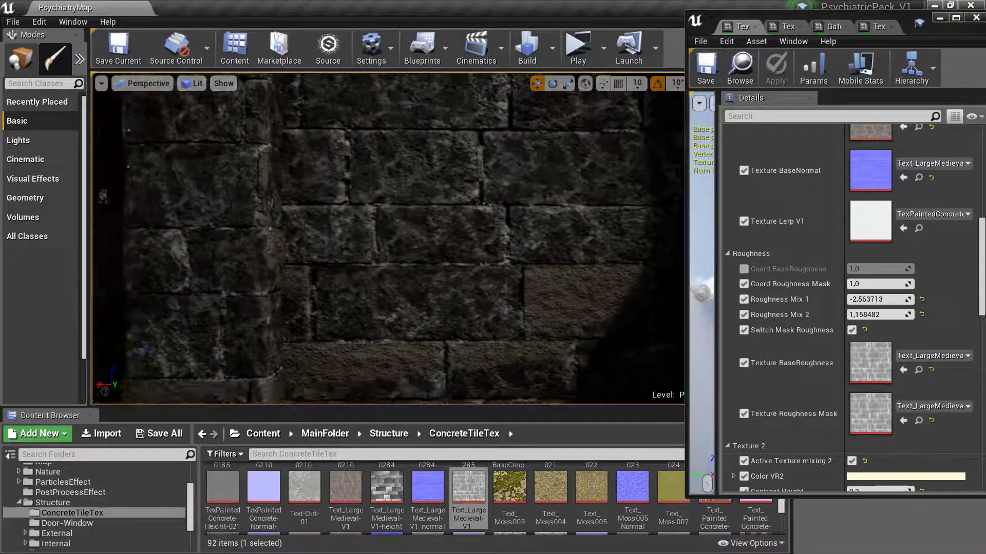
{"action": "scroll", "coordinate": [893, 370], "scroll_direction": "up", "scroll_amount": 3}
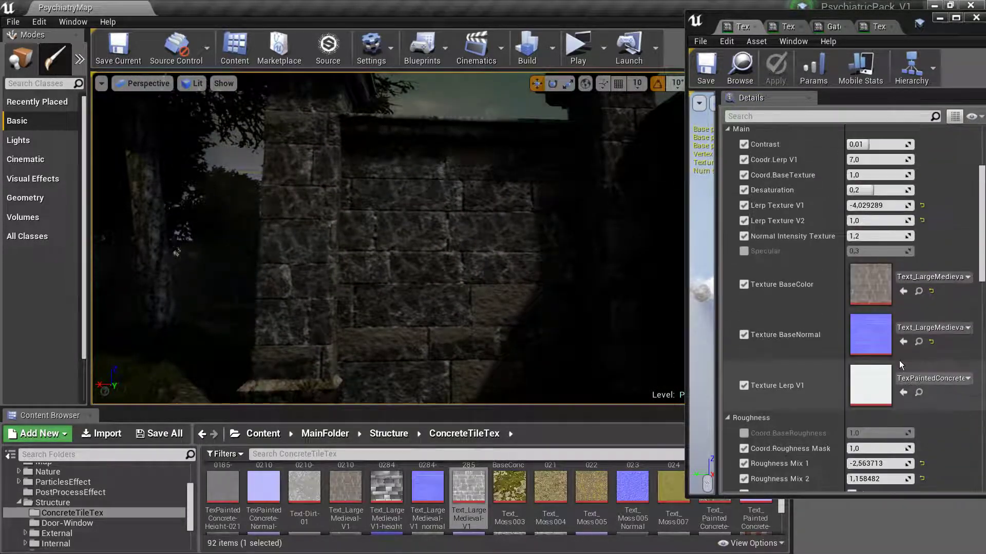
{"action": "scroll", "coordinate": [893, 380], "scroll_direction": "down", "scroll_amount": 2}
{"action": "scroll", "coordinate": [882, 392], "scroll_direction": "down", "scroll_amount": 4}
{"action": "scroll", "coordinate": [882, 394], "scroll_direction": "down", "scroll_amount": 4}
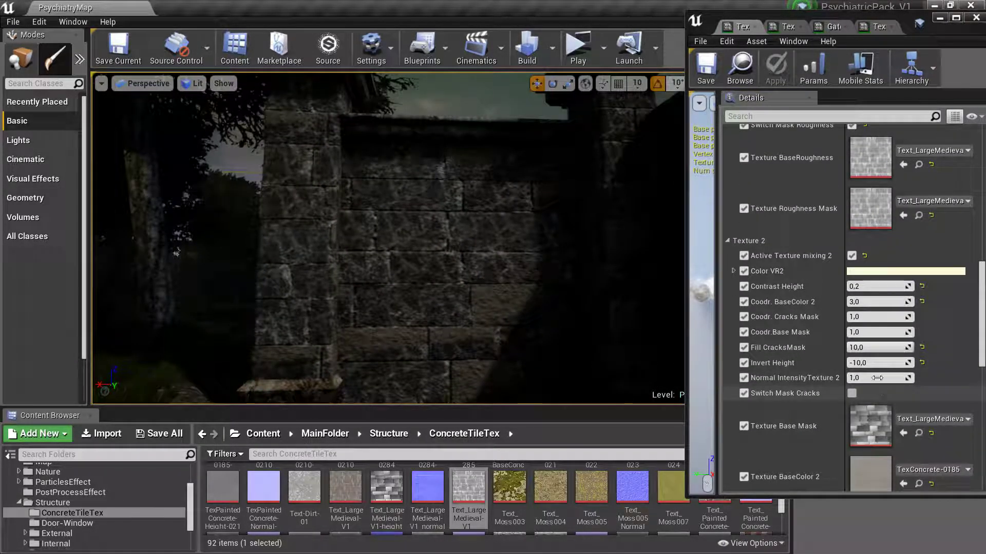
Set Invert Height to 10,0, Fill CracksMask to 0,400001, and Cracks and Base Mask tiling to 2,0.
{"action": "mouse_move", "coordinate": [878, 363]}
{"action": "left_mouse_down"}
{"action": "mouse_move", "coordinate": [893, 363]}
{"action": "mouse_move", "coordinate": [852, 363]}
{"action": "mouse_move", "coordinate": [904, 363]}
{"action": "mouse_move", "coordinate": [851, 347]}
{"action": "left_mouse_up"}
{"action": "left_click_drag", "start_coordinate": [849, 348], "coordinate": [850, 348]}
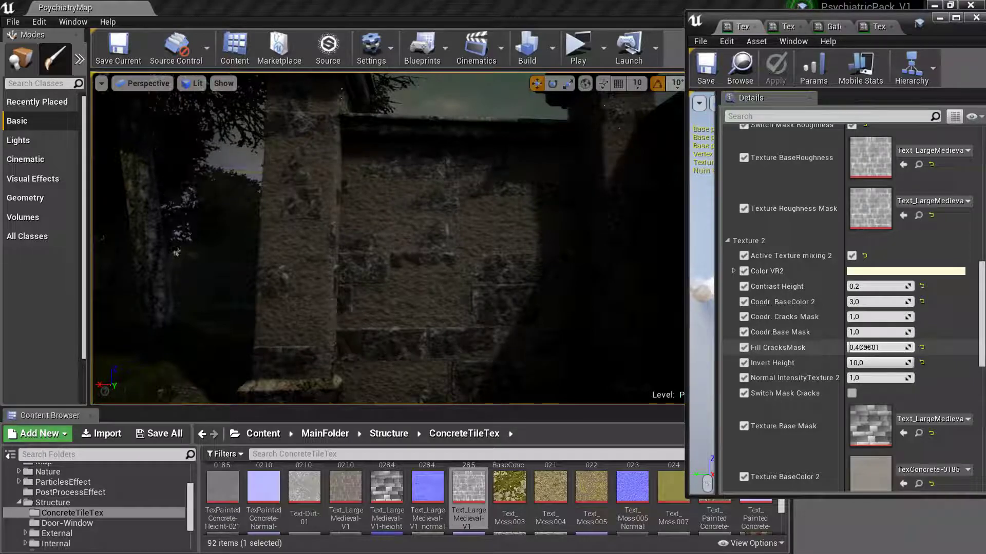
{"action": "left_click", "coordinate": [860, 318]}
{"action": "type", "text": "2"}
{"action": "key", "text": "Return"}
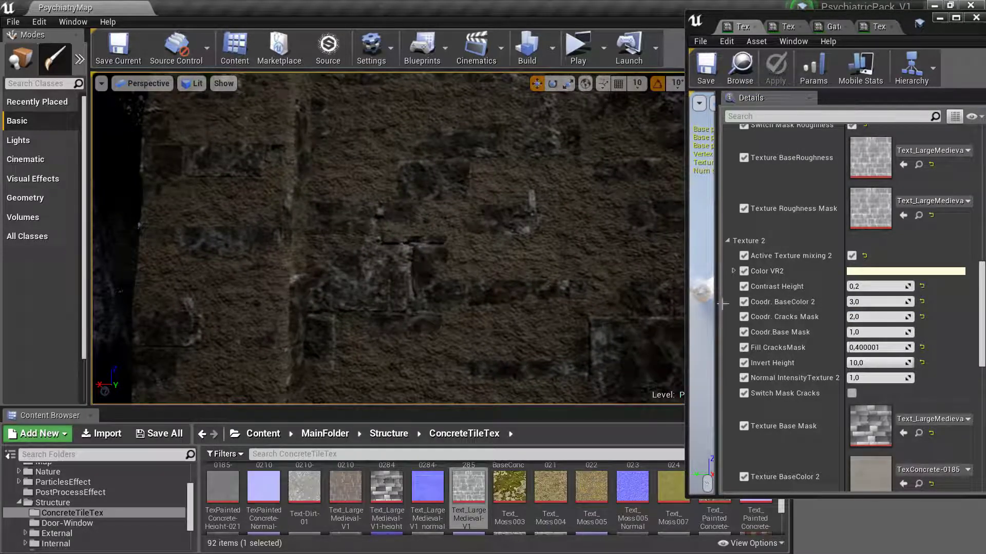
{"action": "left_click", "coordinate": [874, 333]}
{"action": "type", "text": "2"}
{"action": "key", "text": "Return"}
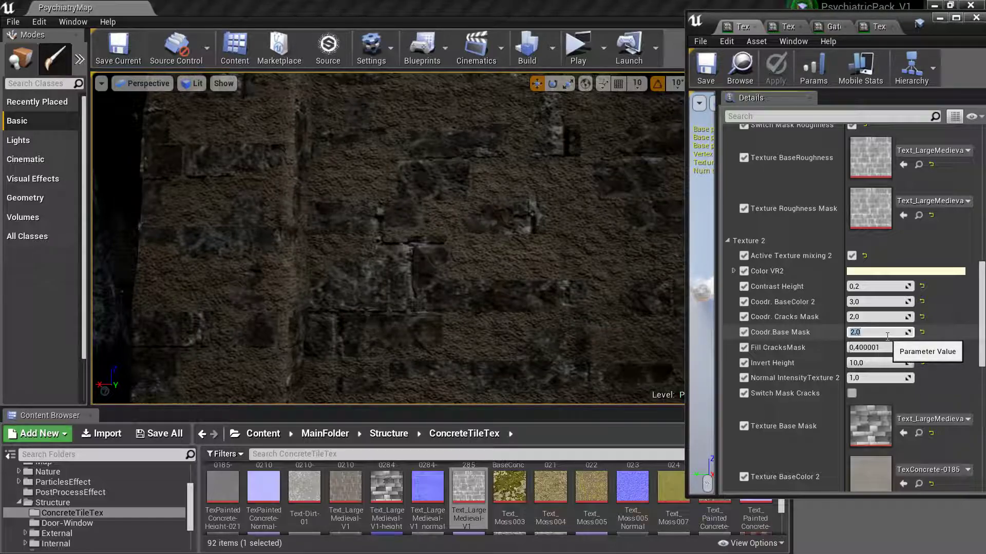
Begin editing the Coord.BaseTexture tiling value further up the Details panel.
{"action": "scroll", "coordinate": [885, 338], "scroll_direction": "up", "scroll_amount": 5}
{"action": "scroll", "coordinate": [883, 339], "scroll_direction": "up", "scroll_amount": 2}
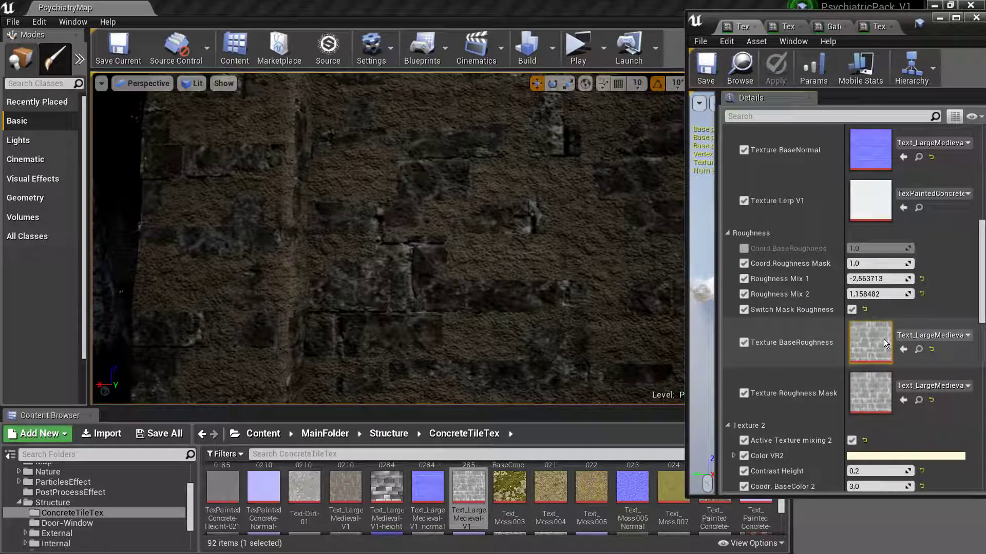
{"action": "scroll", "coordinate": [881, 343], "scroll_direction": "up", "scroll_amount": 5}
{"action": "scroll", "coordinate": [880, 352], "scroll_direction": "up", "scroll_amount": 3}
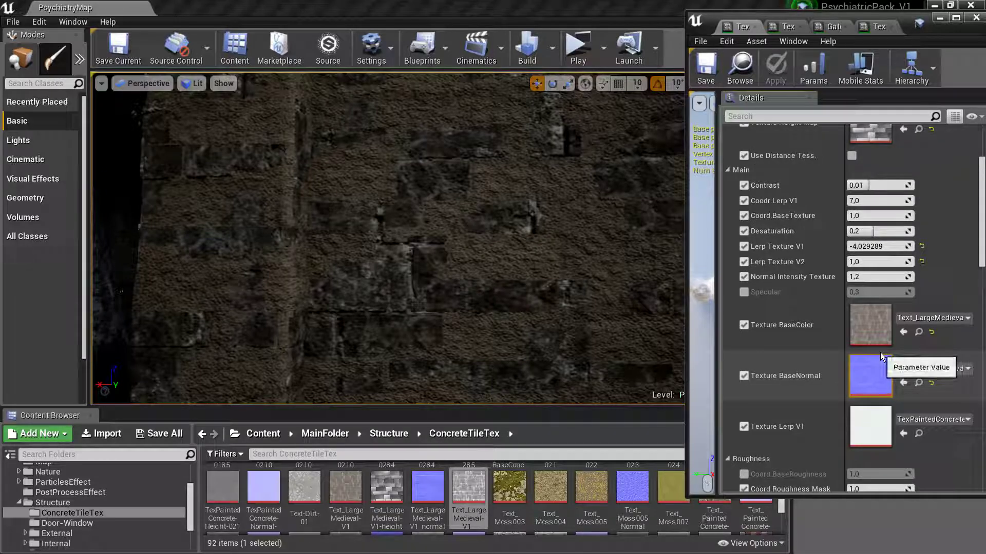
{"action": "left_click", "coordinate": [860, 220]}
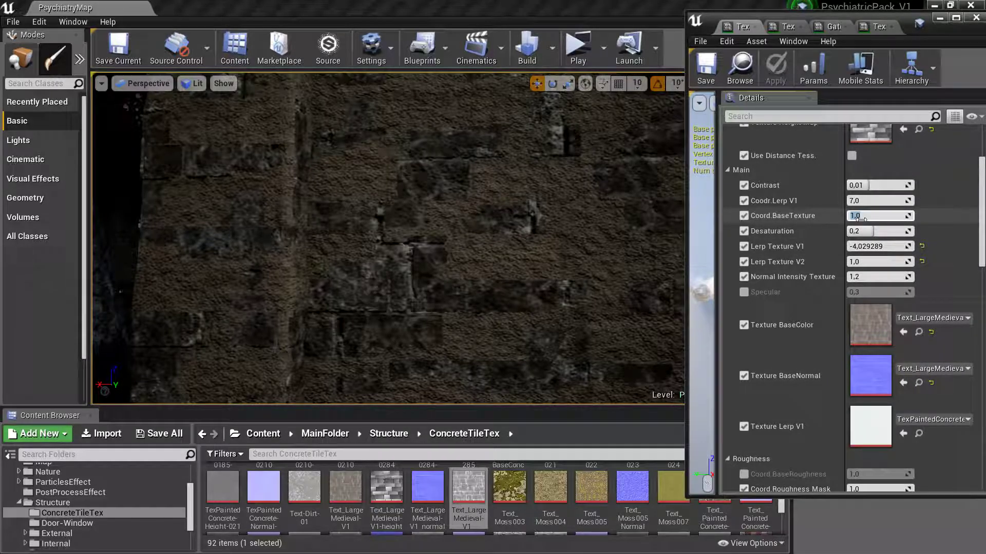
{"action": "type", "text": "2"}
Commit Coord.BaseTexture tiling of 2,0 and turn the view along the wall.
{"action": "key", "text": "Return"}
{"action": "right_click_drag", "start_coordinate": [545, 199], "coordinate": [545, 200]}
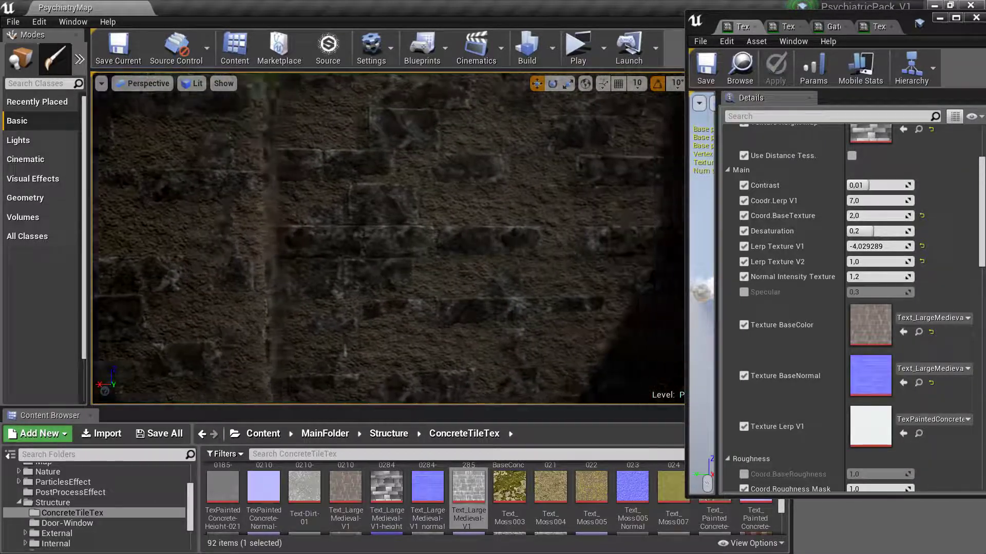
{"action": "scroll", "coordinate": [828, 266], "scroll_direction": "up", "scroll_amount": 5}
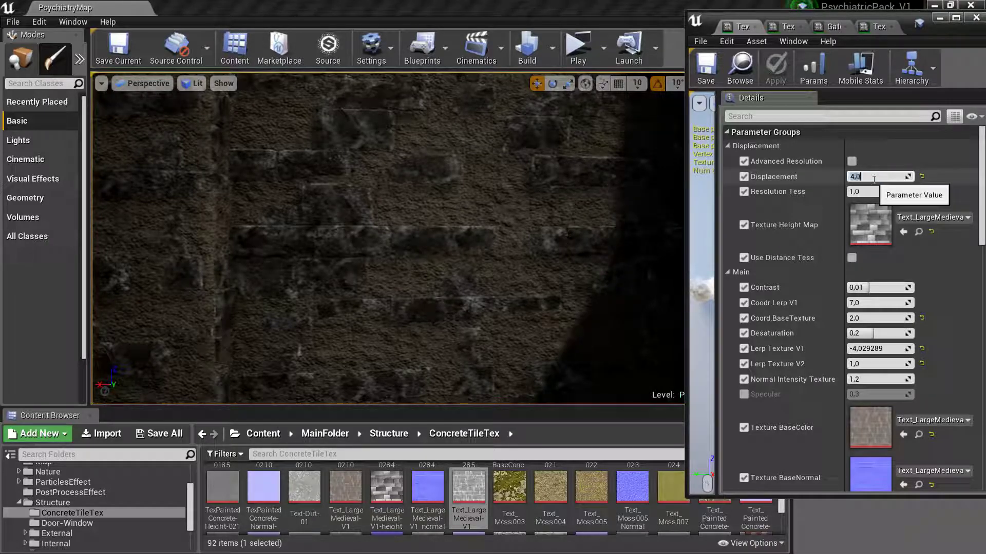
Run a standalone game preview of the level to check the wall.
{"action": "left_click", "coordinate": [577, 48]}
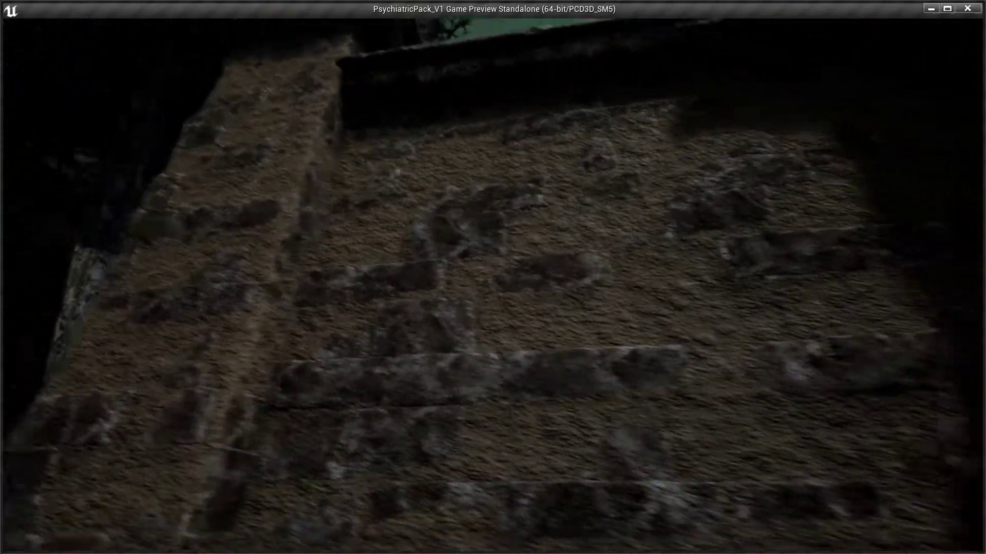
{"action": "scroll", "coordinate": [922, 297], "scroll_direction": "down", "scroll_amount": 3}
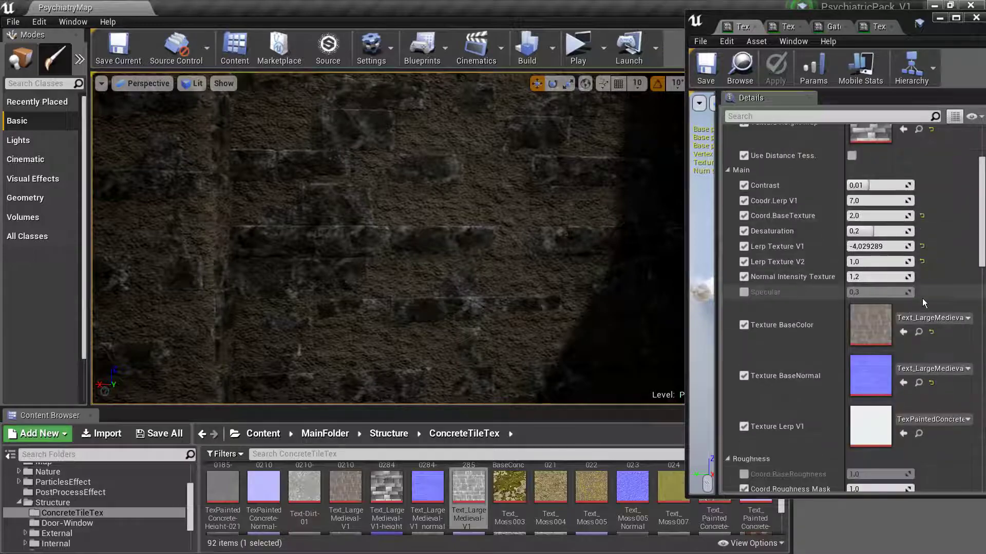
{"action": "scroll", "coordinate": [922, 298], "scroll_direction": "down", "scroll_amount": 3}
{"action": "scroll", "coordinate": [903, 323], "scroll_direction": "down", "scroll_amount": 1}
{"action": "scroll", "coordinate": [900, 325], "scroll_direction": "down", "scroll_amount": 3}
Try TexCobblestone-V1 as the Texture BaseColor 2 layer.
{"action": "scroll", "coordinate": [889, 325], "scroll_direction": "down", "scroll_amount": 2}
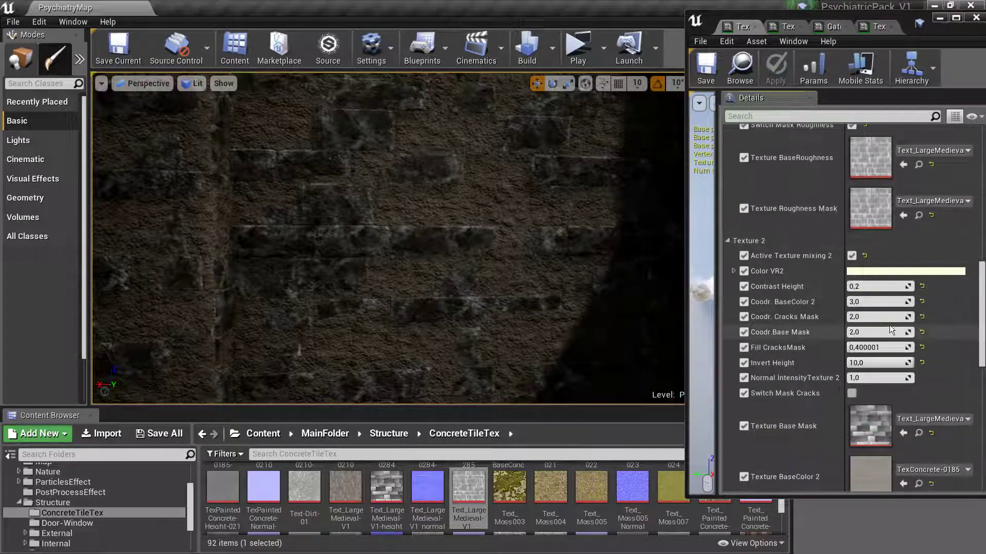
{"action": "scroll", "coordinate": [890, 327], "scroll_direction": "down", "scroll_amount": 3}
{"action": "left_click", "coordinate": [919, 381]}
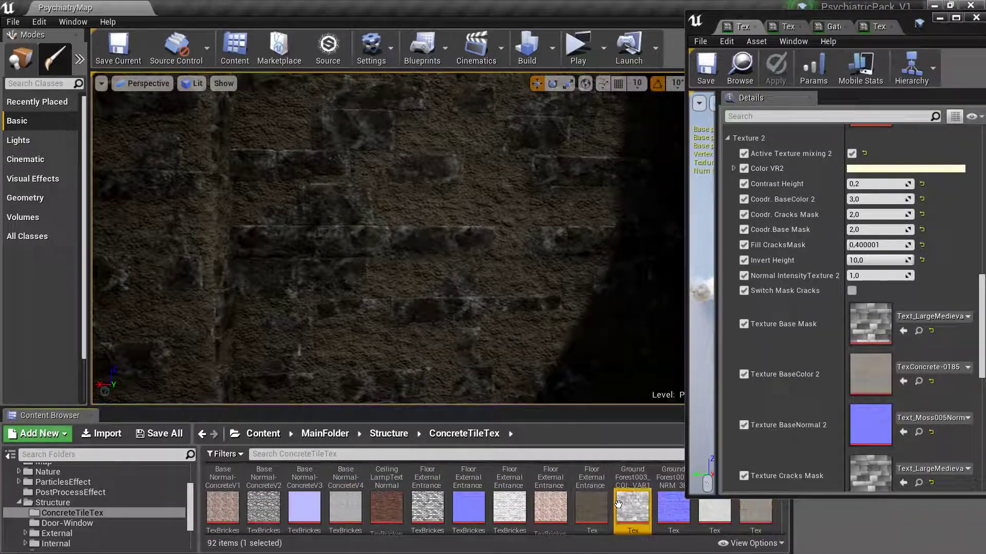
{"action": "left_click", "coordinate": [591, 508]}
{"action": "left_click", "coordinate": [903, 381]}
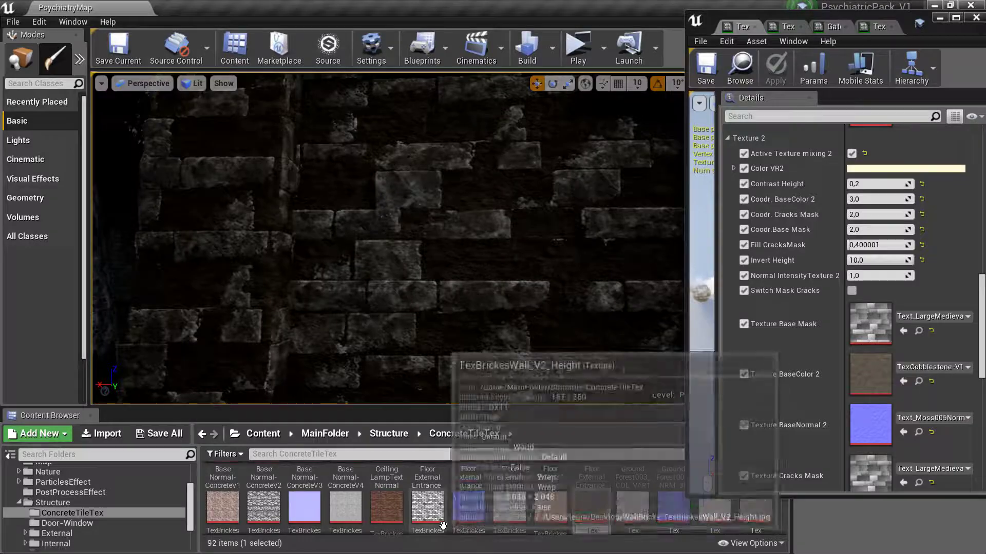
Try TexConcrete-0210, then TexPaintedConcrete-022, as the second base colour.
{"action": "scroll", "coordinate": [462, 526], "scroll_direction": "down", "scroll_amount": 3}
{"action": "left_click", "coordinate": [469, 487]}
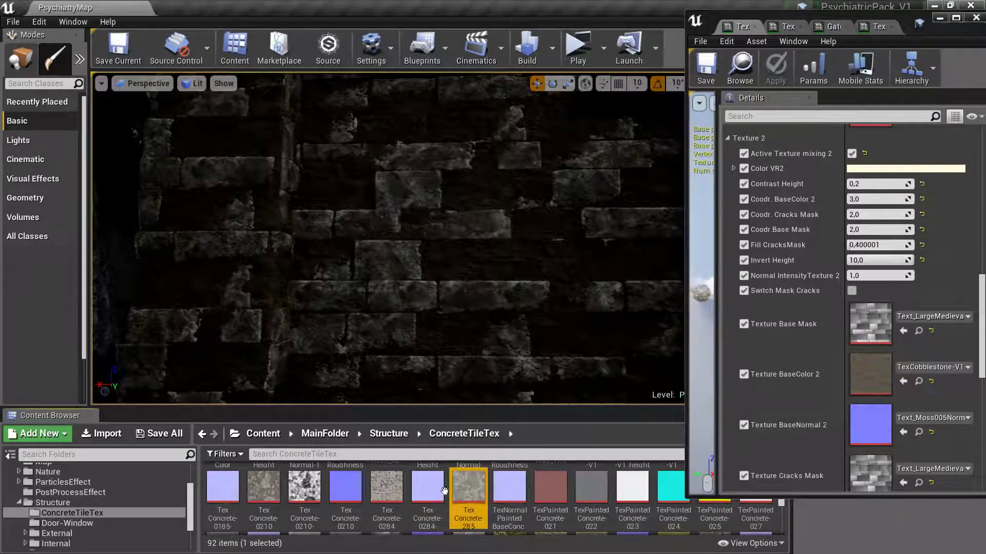
{"action": "left_click", "coordinate": [263, 487]}
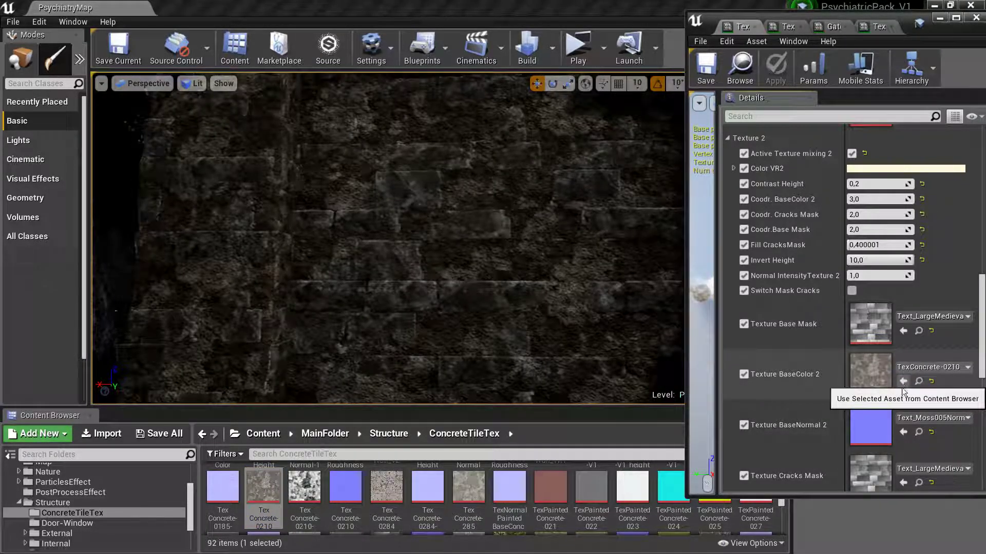
{"action": "left_click", "coordinate": [903, 382]}
{"action": "scroll", "coordinate": [625, 513], "scroll_direction": "down", "scroll_amount": 1}
{"action": "left_click", "coordinate": [591, 488]}
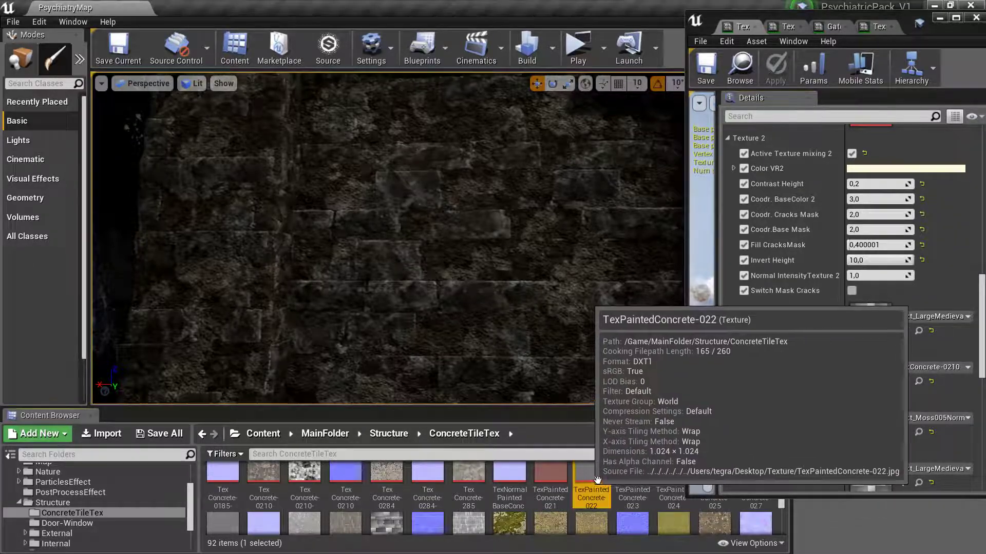
{"action": "left_click", "coordinate": [902, 385]}
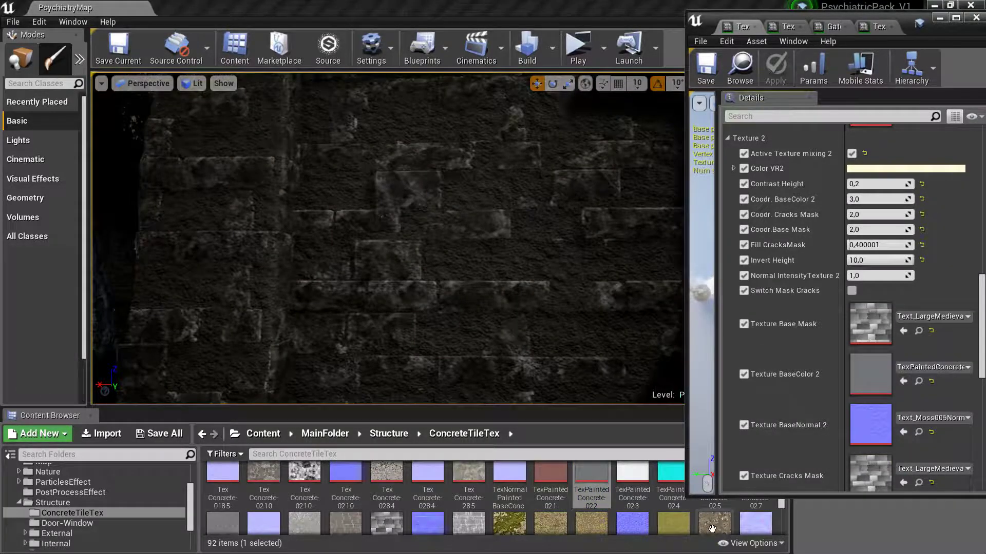
Try Text_Moss005, settle on Text_Moss007, and lower Fill CracksMask to 0,304762.
{"action": "scroll", "coordinate": [619, 499], "scroll_direction": "down", "scroll_amount": 1}
{"action": "left_click", "coordinate": [592, 488]}
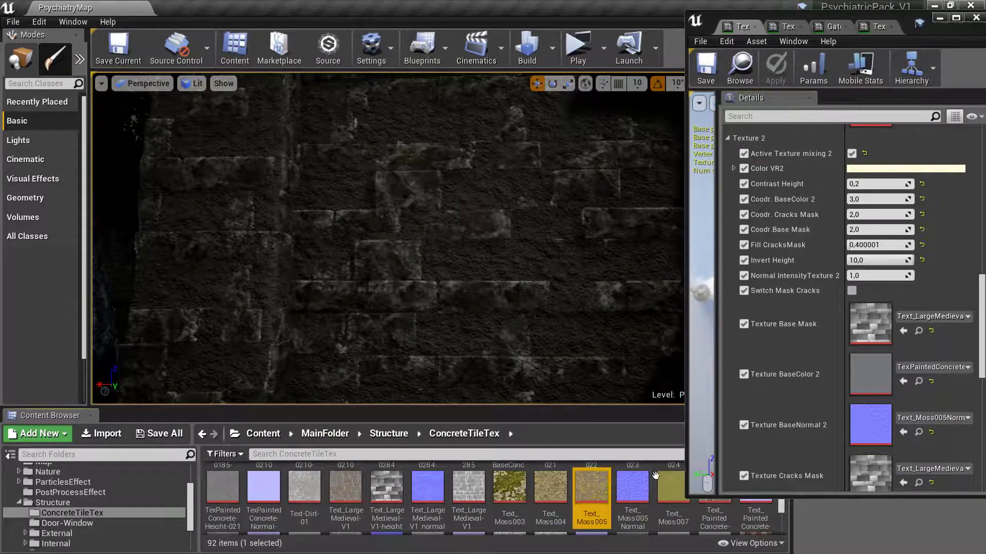
{"action": "left_click", "coordinate": [902, 381]}
{"action": "left_click", "coordinate": [673, 487]}
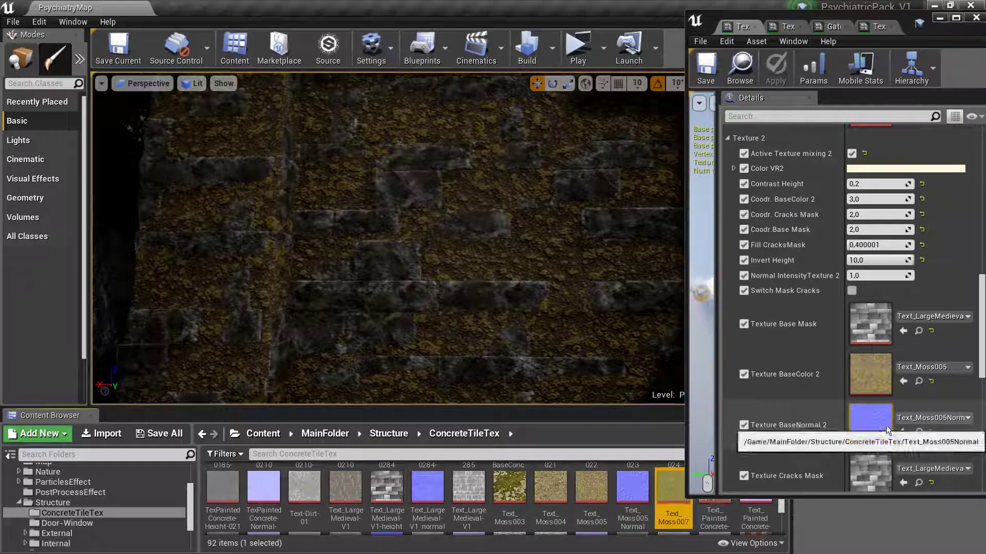
{"action": "left_click", "coordinate": [900, 385]}
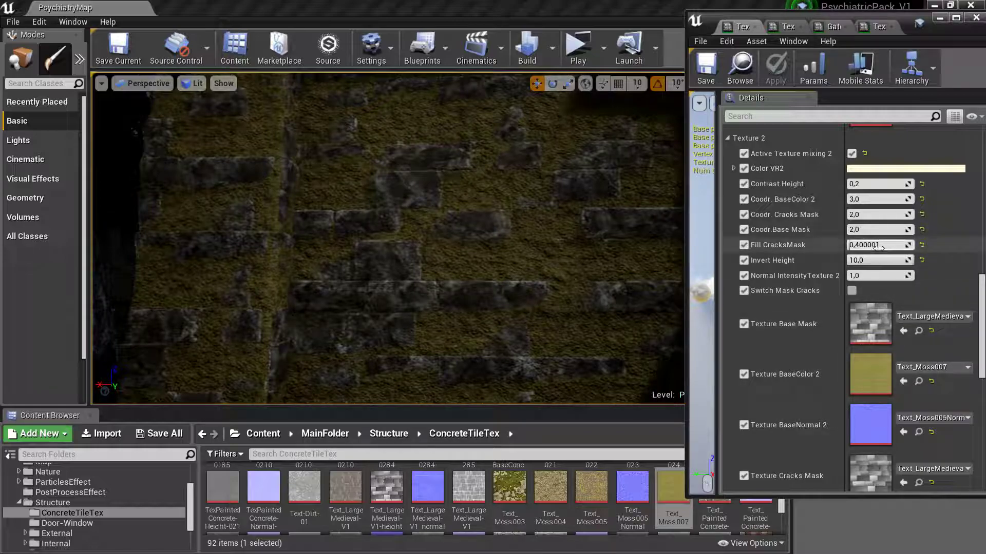
{"action": "mouse_move", "coordinate": [850, 244]}
{"action": "left_mouse_down"}
{"action": "mouse_move", "coordinate": [837, 245]}
{"action": "mouse_move", "coordinate": [874, 257]}
{"action": "mouse_move", "coordinate": [857, 260]}
{"action": "mouse_move", "coordinate": [904, 260]}
{"action": "left_mouse_up"}
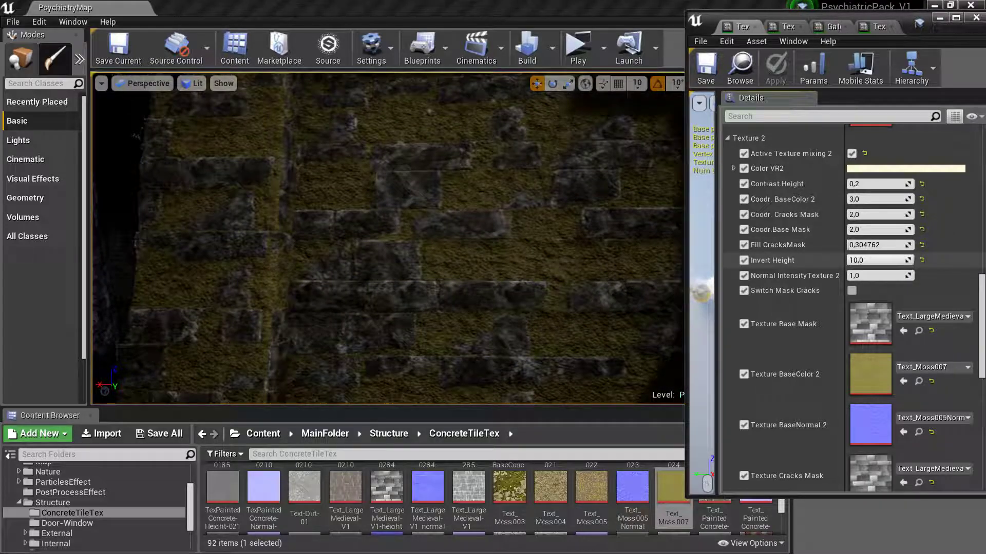
{"action": "right_click_drag", "start_coordinate": [556, 284], "coordinate": [198, 255]}
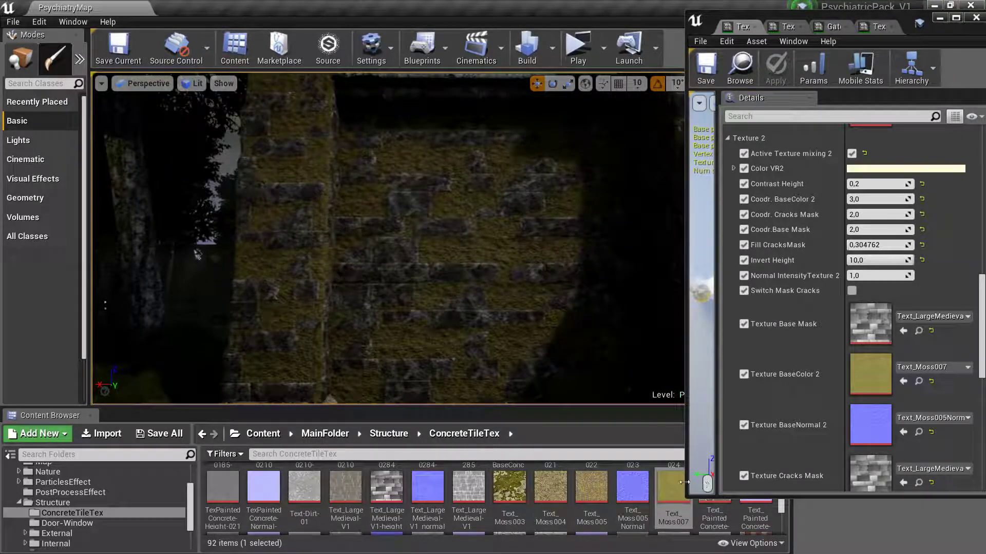
Use Text_Moss003 as the second base colour and lower Fill CracksMask to 0,228571.
{"action": "left_click", "coordinate": [521, 488]}
{"action": "left_click", "coordinate": [902, 382]}
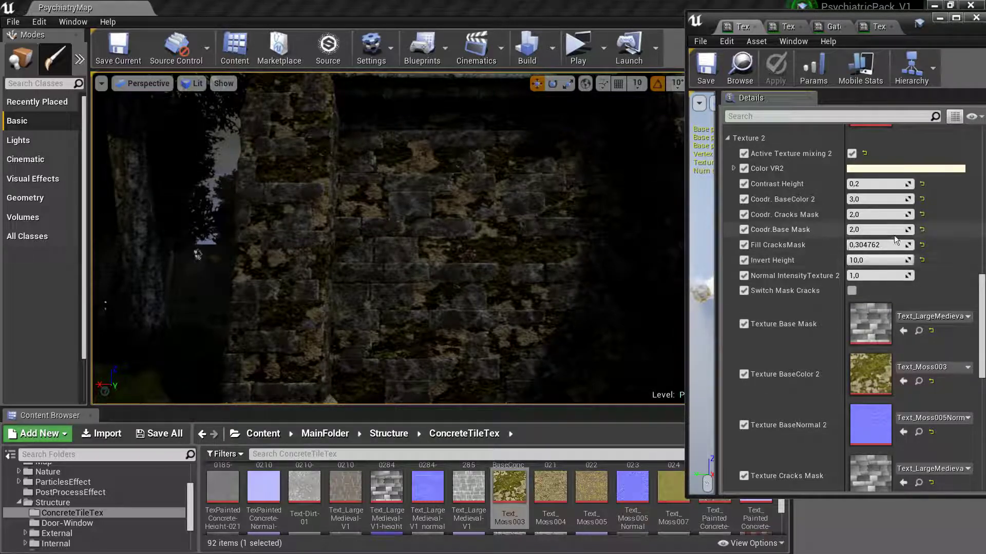
{"action": "mouse_move", "coordinate": [879, 245]}
{"action": "left_mouse_down"}
{"action": "mouse_move", "coordinate": [857, 245]}
{"action": "mouse_move", "coordinate": [868, 245]}
{"action": "left_mouse_up"}
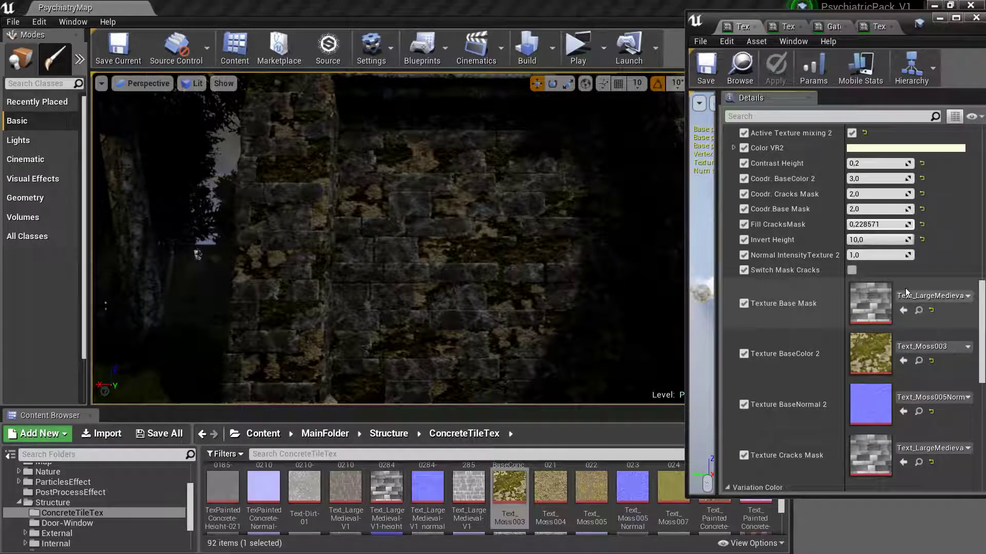
Open the Structure > Mask folder in the Content Browser and select Mask-102.
{"action": "scroll", "coordinate": [904, 288], "scroll_direction": "down", "scroll_amount": 3}
{"action": "left_click", "coordinate": [918, 420]}
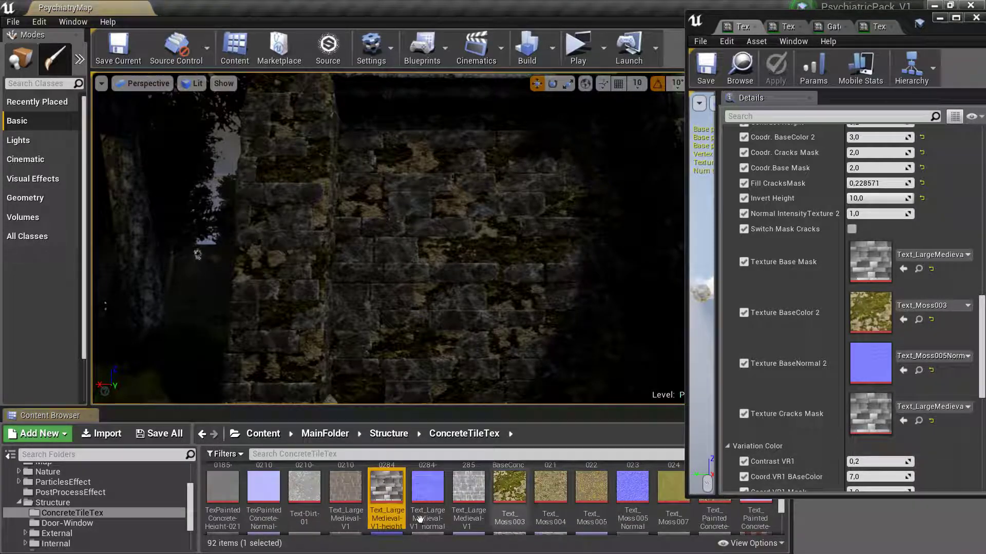
{"action": "scroll", "coordinate": [115, 526], "scroll_direction": "down", "scroll_amount": 1}
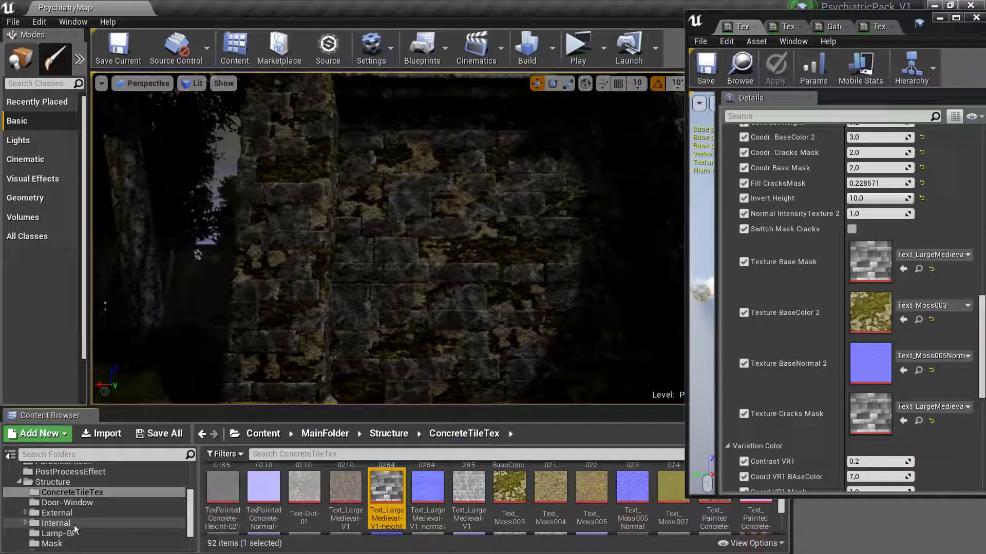
{"action": "scroll", "coordinate": [74, 527], "scroll_direction": "down", "scroll_amount": 2}
{"action": "left_click", "coordinate": [65, 512]}
{"action": "left_click", "coordinate": [66, 508]}
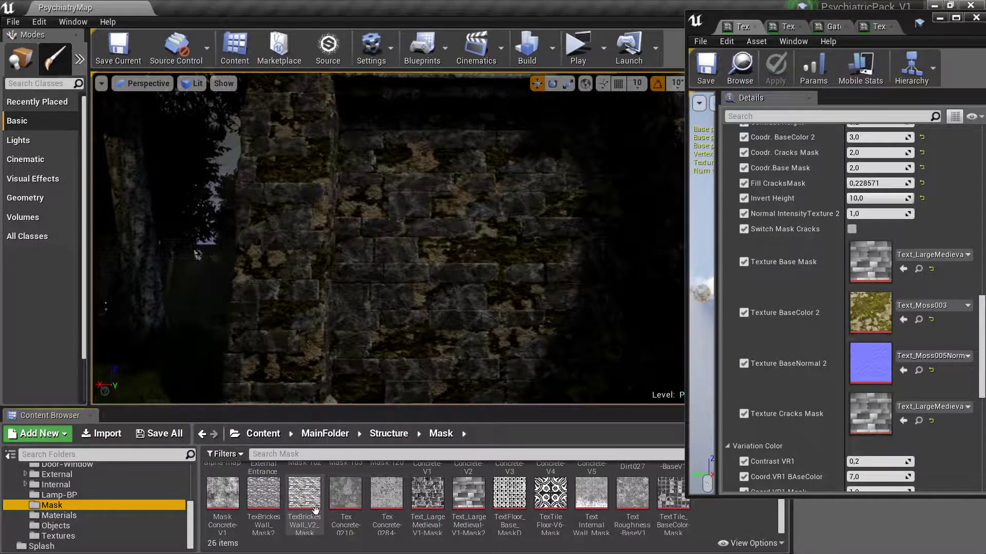
{"action": "scroll", "coordinate": [298, 483], "scroll_direction": "up", "scroll_amount": 2}
{"action": "left_click", "coordinate": [298, 480]}
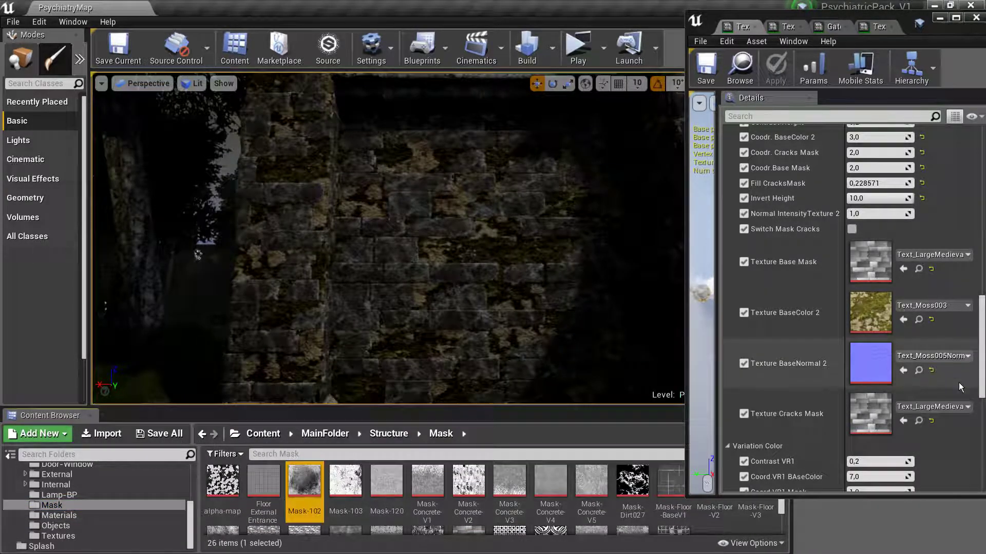
Apply Mask-102 as Texture Cracks Mask with Coodr. Cracks Mask tiling 1,0.
{"action": "left_click", "coordinate": [902, 421]}
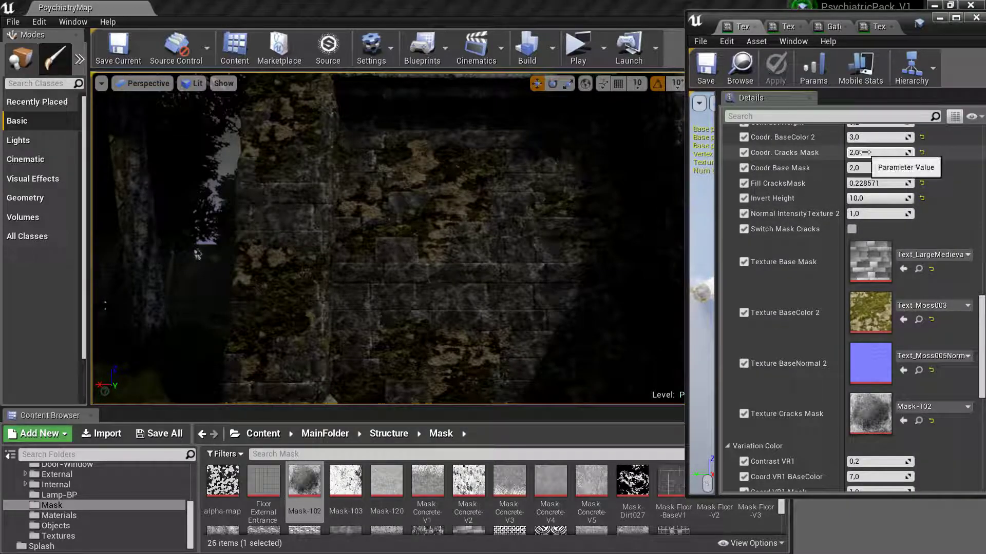
{"action": "left_click_drag", "start_coordinate": [866, 152], "coordinate": [842, 152]}
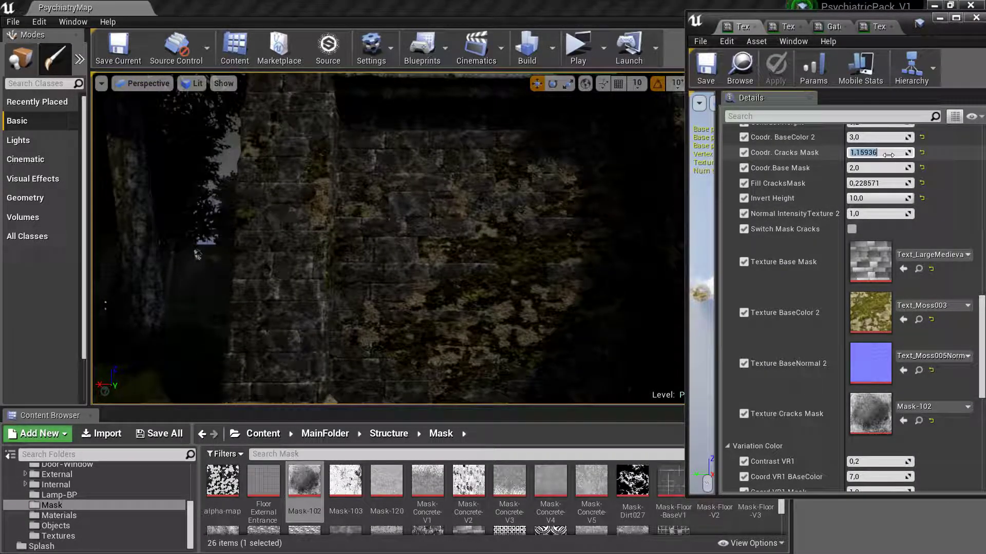
{"action": "type", "text": "1"}
{"action": "key", "text": "Return"}
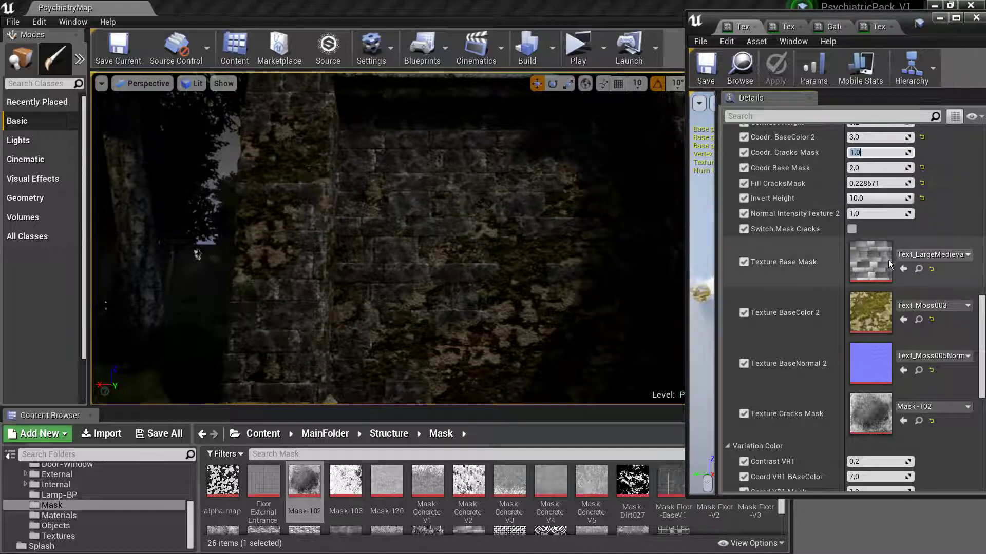
Tune Invert Height and drop Fill CracksMask to 0,0, leaving bare stones.
{"action": "mouse_move", "coordinate": [877, 198]}
{"action": "left_mouse_down"}
{"action": "mouse_move", "coordinate": [855, 198]}
{"action": "mouse_move", "coordinate": [904, 198]}
{"action": "mouse_move", "coordinate": [865, 184]}
{"action": "left_mouse_up"}
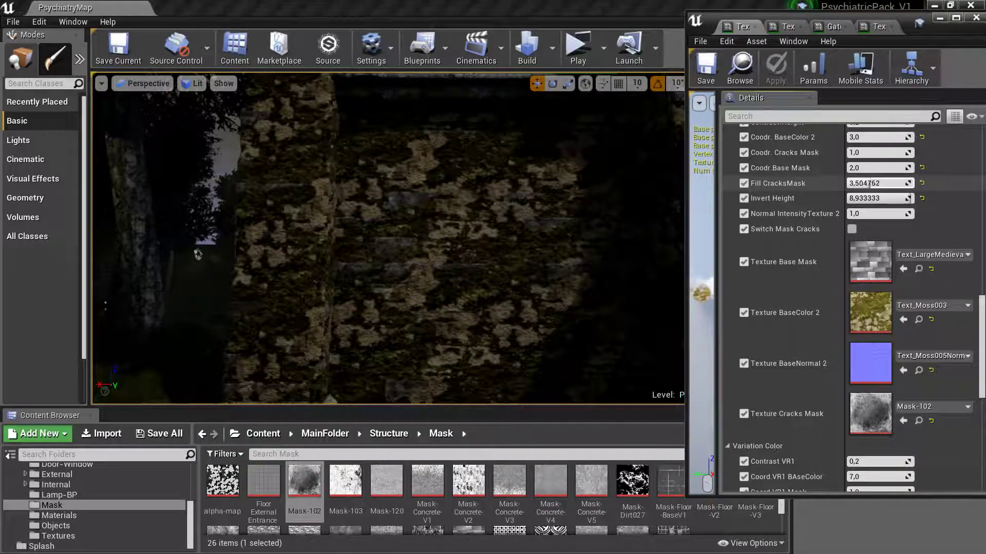
{"action": "left_click_drag", "start_coordinate": [865, 183], "coordinate": [850, 184]}
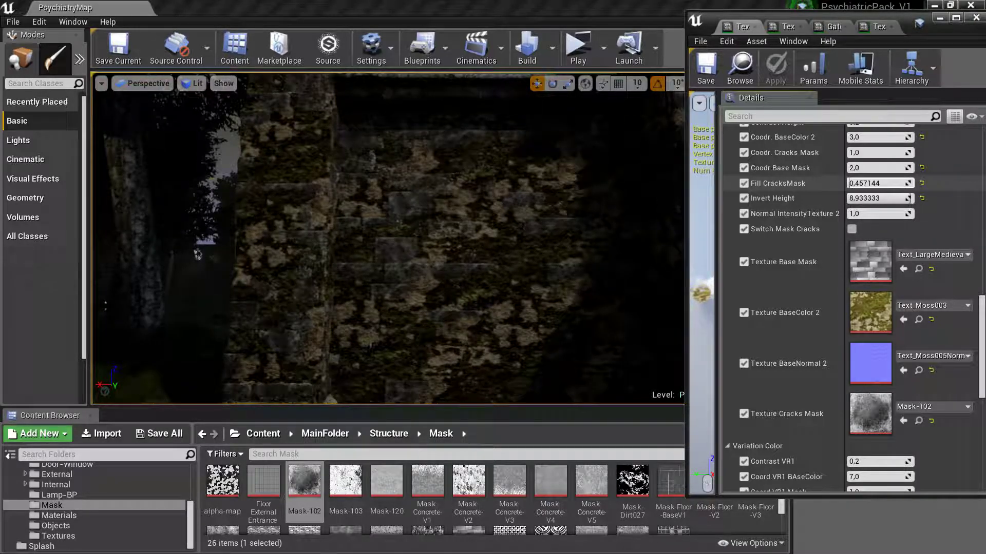
{"action": "left_click_drag", "start_coordinate": [580, 204], "coordinate": [570, 236]}
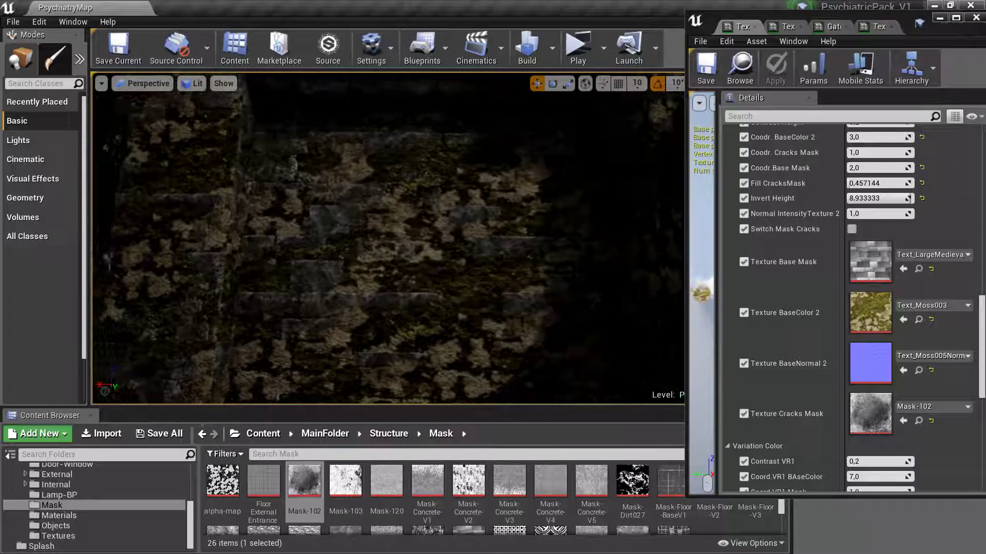
{"action": "mouse_move", "coordinate": [877, 199]}
{"action": "left_mouse_down"}
{"action": "mouse_move", "coordinate": [821, 198]}
{"action": "mouse_move", "coordinate": [924, 198]}
{"action": "mouse_move", "coordinate": [832, 183]}
{"action": "left_mouse_up"}
Reset Coodr.Base Mask and Coodr. BaseColor 2 to defaults, then set BaseColor 2 tiling to 3,0.
{"action": "scroll", "coordinate": [911, 261], "scroll_direction": "up", "scroll_amount": 2}
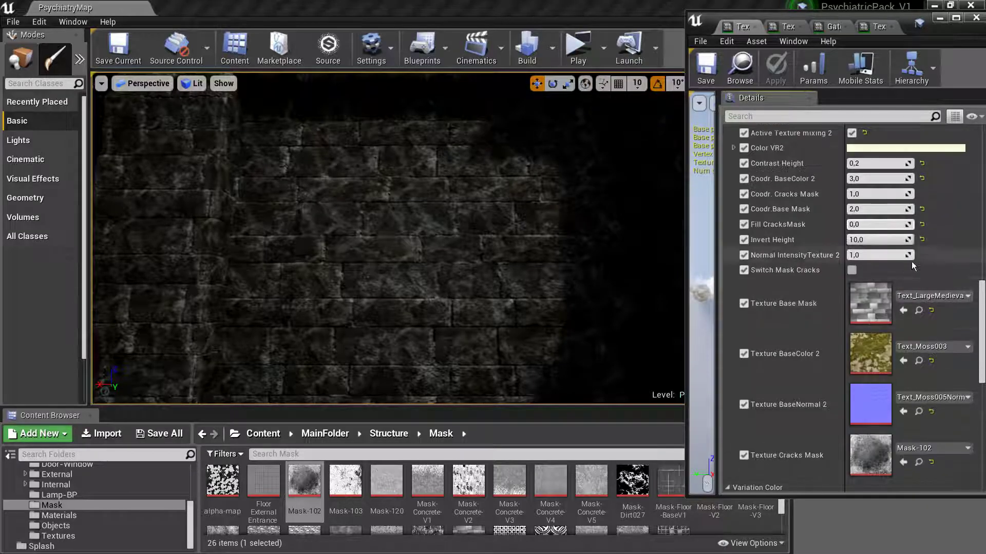
{"action": "scroll", "coordinate": [873, 254], "scroll_direction": "up", "scroll_amount": 2}
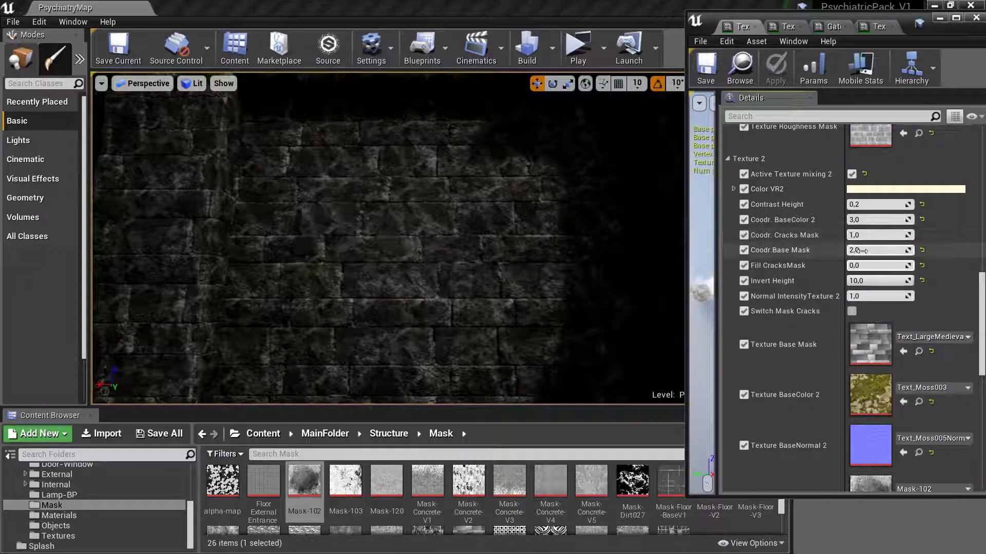
{"action": "left_click", "coordinate": [922, 249]}
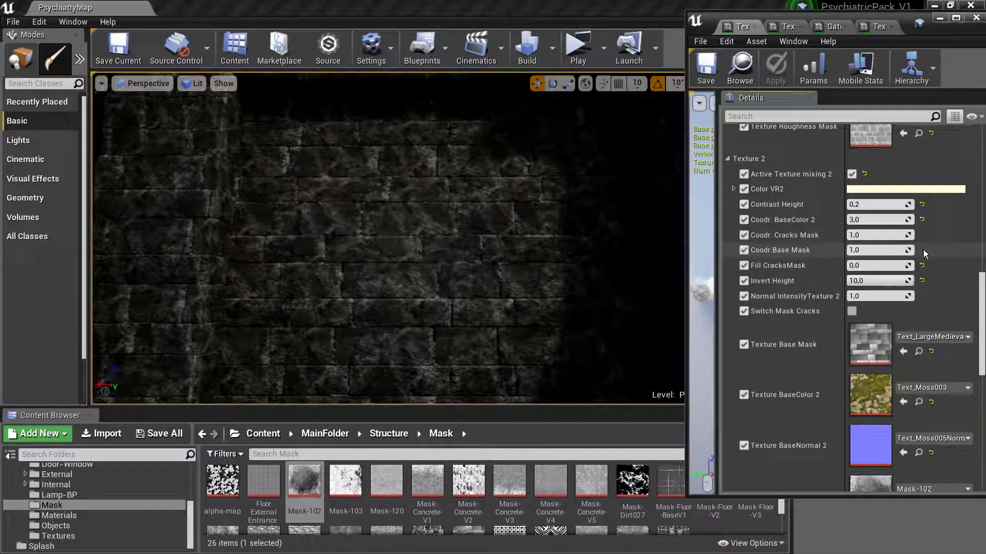
{"action": "left_click", "coordinate": [922, 219]}
{"action": "scroll", "coordinate": [916, 256], "scroll_direction": "down", "scroll_amount": 3}
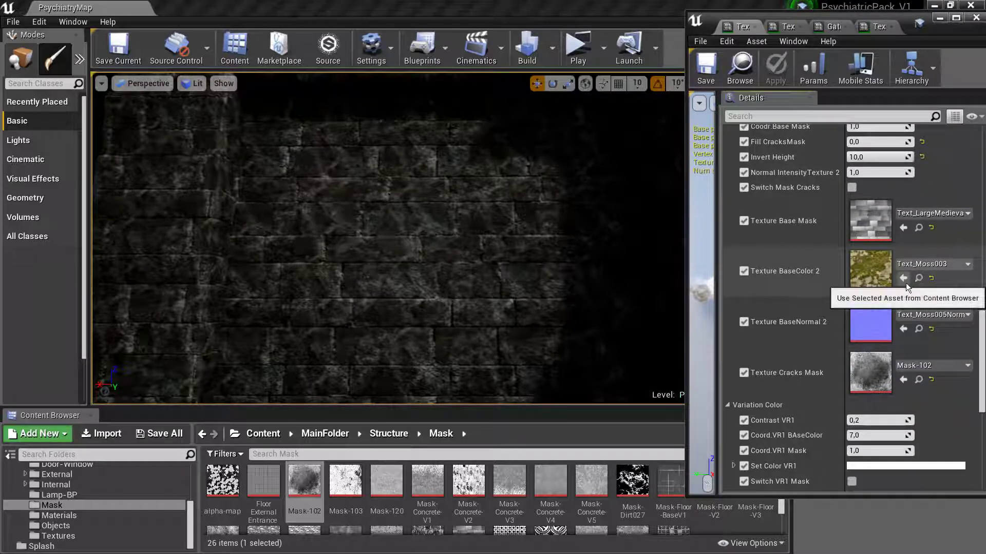
{"action": "scroll", "coordinate": [898, 290], "scroll_direction": "up", "scroll_amount": 1}
{"action": "scroll", "coordinate": [896, 298], "scroll_direction": "up", "scroll_amount": 1}
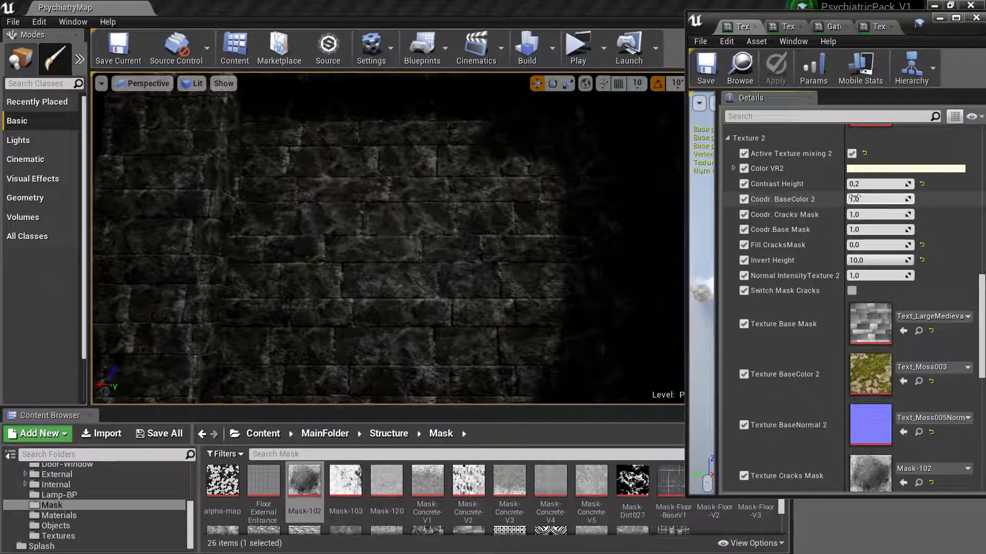
{"action": "type", "text": "3"}
{"action": "key", "text": "Return"}
Restore Coord.BaseTexture to its default tiling.
{"action": "scroll", "coordinate": [914, 255], "scroll_direction": "up", "scroll_amount": 6}
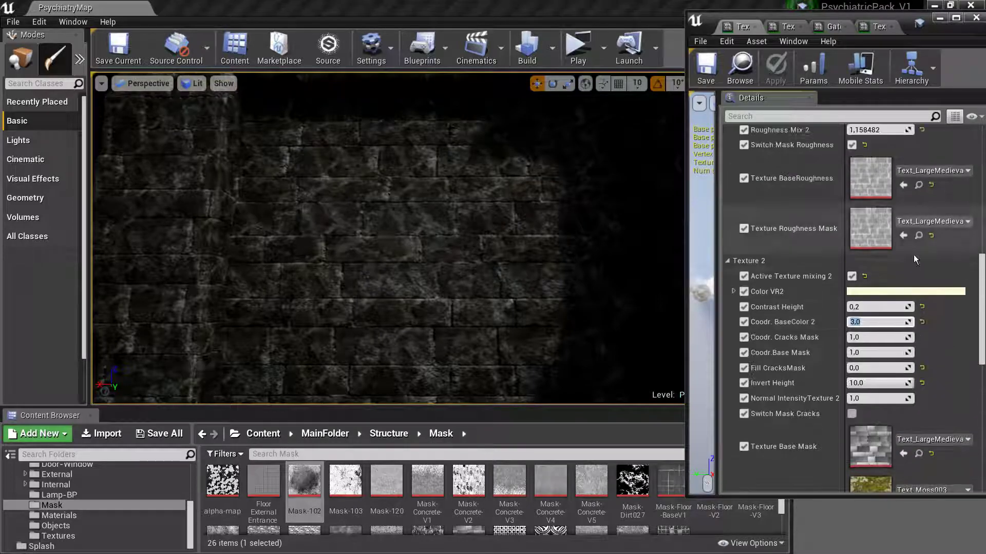
{"action": "scroll", "coordinate": [855, 266], "scroll_direction": "up", "scroll_amount": 1}
{"action": "scroll", "coordinate": [883, 276], "scroll_direction": "up", "scroll_amount": 2}
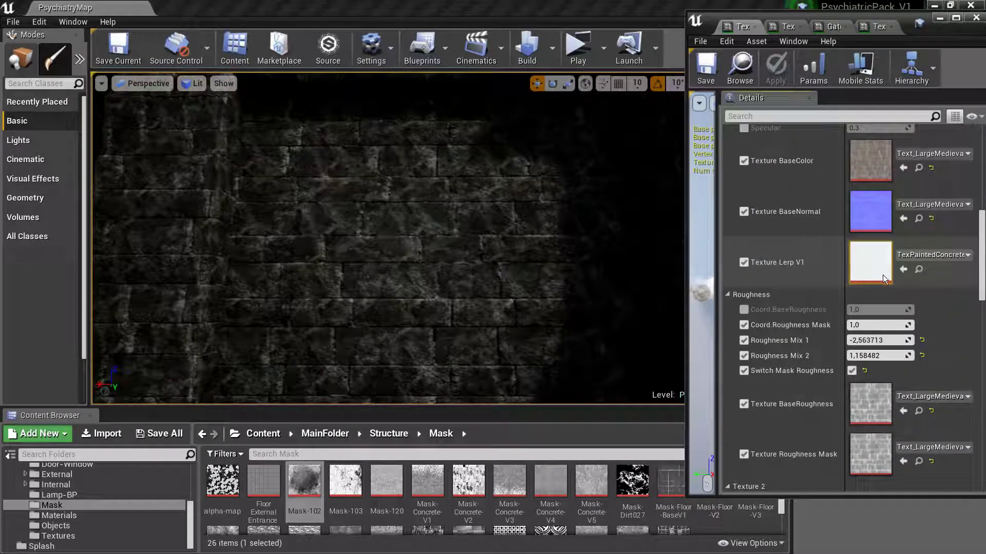
{"action": "scroll", "coordinate": [874, 226], "scroll_direction": "up", "scroll_amount": 3}
{"action": "left_click", "coordinate": [922, 196]}
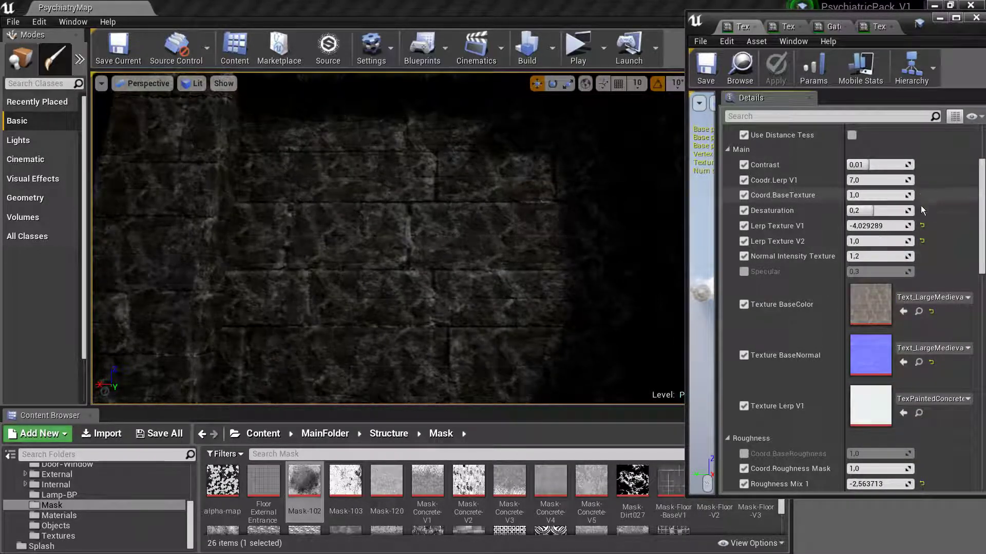
Raise VR1 Color and use the white TexPaintedConcrete as Texture VR1 BaseColor.
{"action": "scroll", "coordinate": [872, 329], "scroll_direction": "down", "scroll_amount": 3}
{"action": "scroll", "coordinate": [886, 345], "scroll_direction": "down", "scroll_amount": 3}
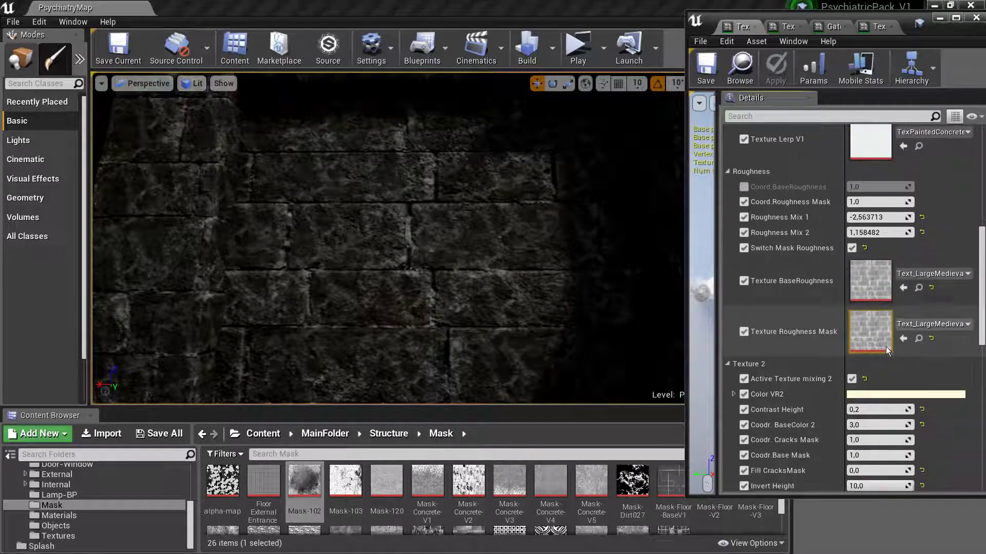
{"action": "scroll", "coordinate": [886, 360], "scroll_direction": "down", "scroll_amount": 3}
{"action": "scroll", "coordinate": [886, 369], "scroll_direction": "down", "scroll_amount": 3}
{"action": "scroll", "coordinate": [887, 383], "scroll_direction": "down", "scroll_amount": 2}
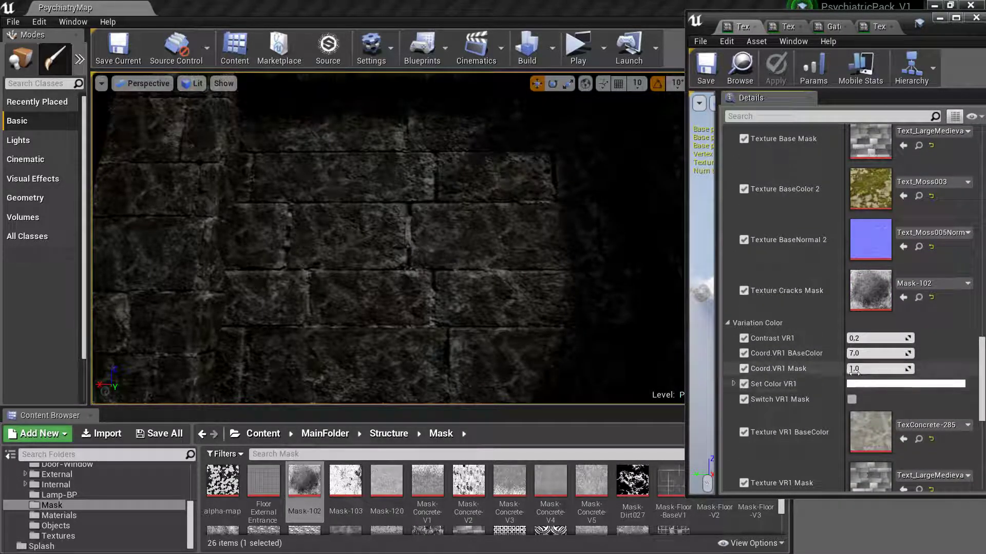
{"action": "scroll", "coordinate": [854, 373], "scroll_direction": "down", "scroll_amount": 4}
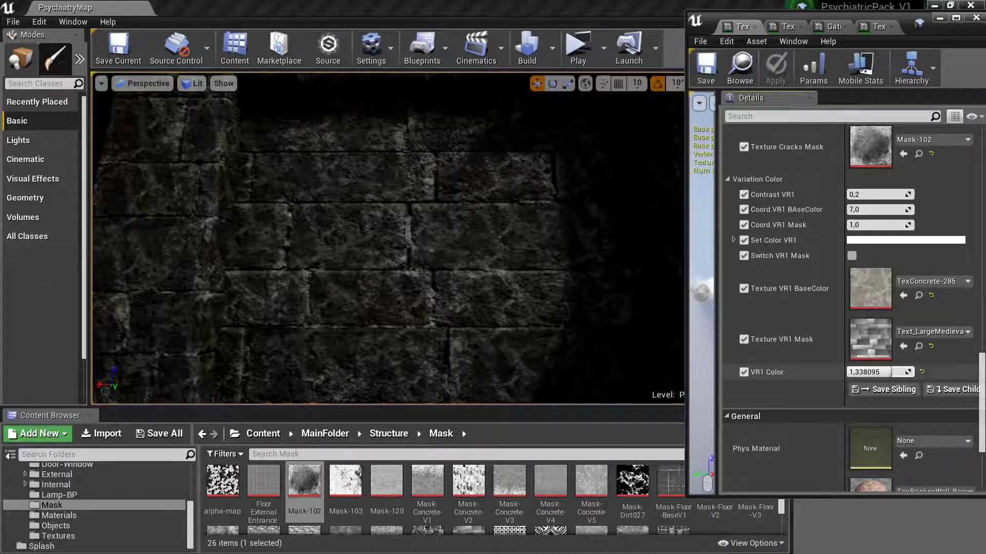
{"action": "left_click_drag", "start_coordinate": [873, 372], "coordinate": [896, 371]}
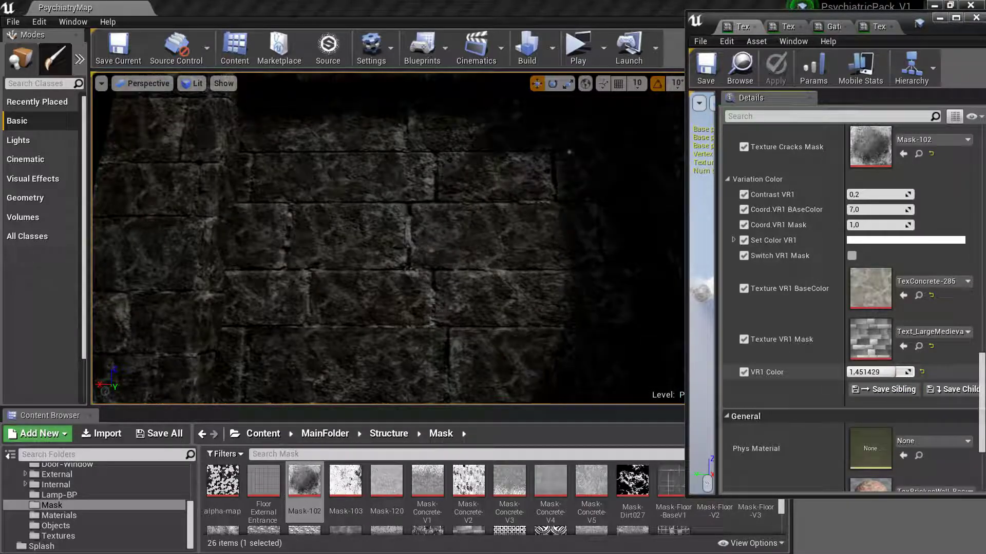
{"action": "left_click", "coordinate": [918, 296]}
{"action": "left_click", "coordinate": [642, 488]}
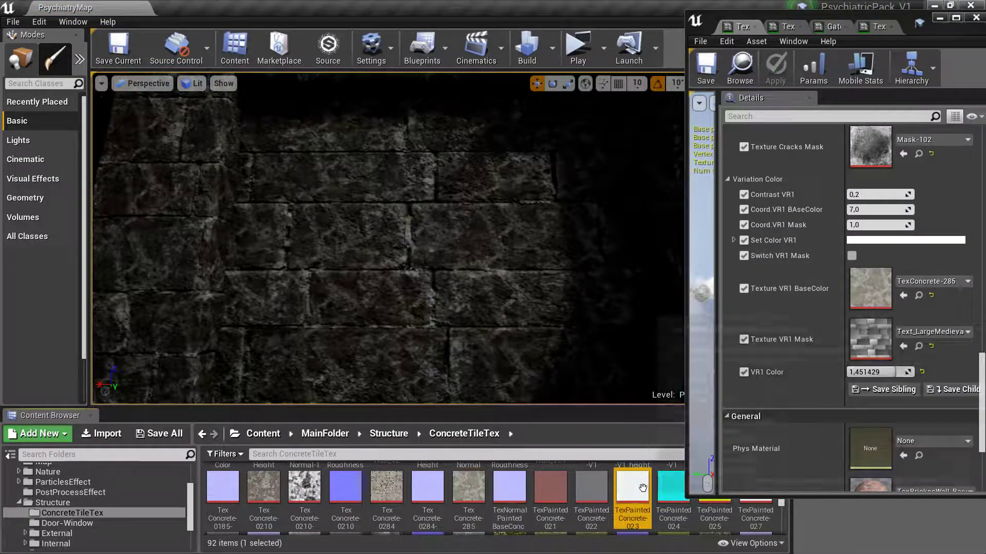
{"action": "left_click", "coordinate": [903, 296]}
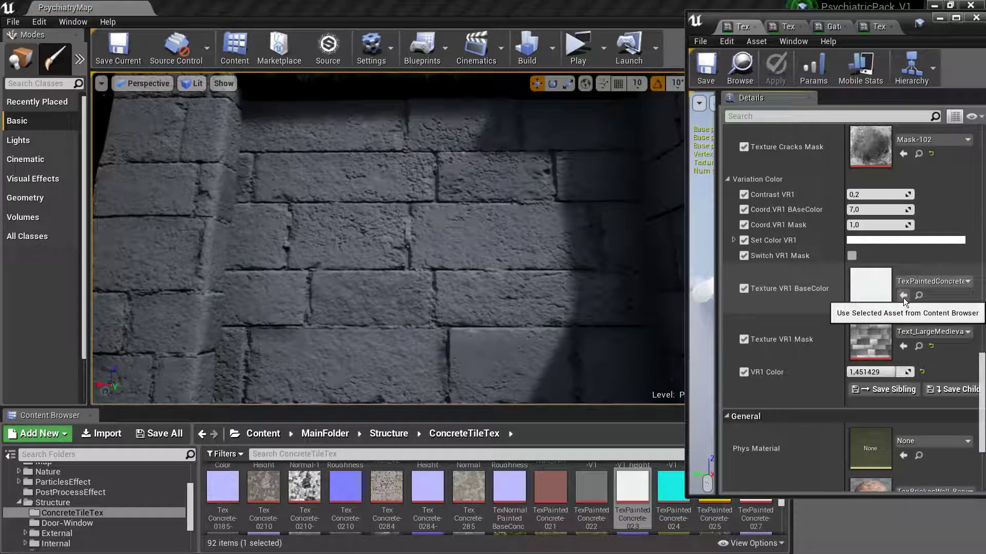
Increase Contrast VR1 to 0,608381 and VR1 Color to 2,0.
{"action": "mouse_move", "coordinate": [864, 195]}
{"action": "left_mouse_down"}
{"action": "mouse_move", "coordinate": [894, 194]}
{"action": "mouse_move", "coordinate": [864, 195]}
{"action": "left_mouse_up"}
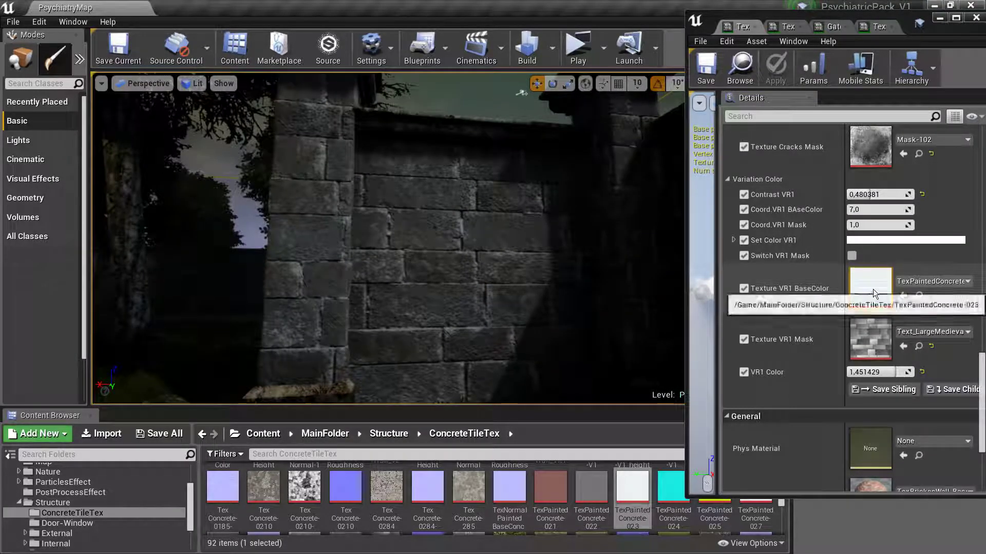
{"action": "left_click_drag", "start_coordinate": [873, 372], "coordinate": [919, 373]}
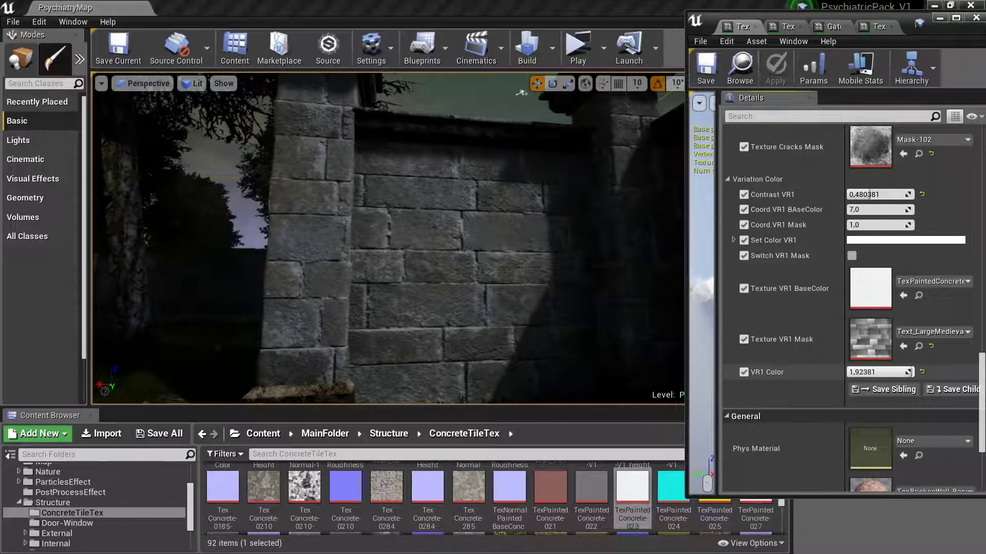
{"action": "left_click_drag", "start_coordinate": [865, 194], "coordinate": [883, 195]}
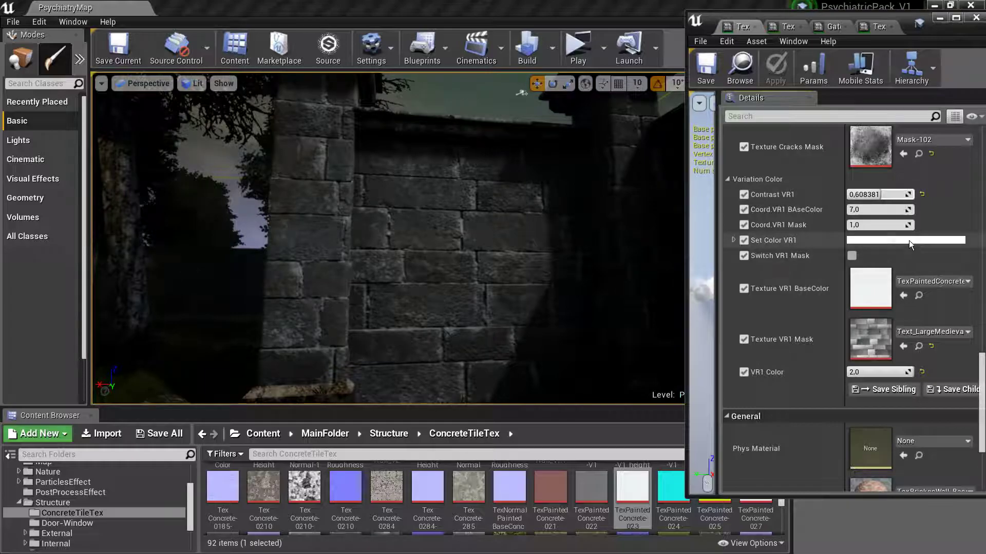
Tint Set Color VR1 orange and toggle Switch VR1 Mask off and back on.
{"action": "left_click", "coordinate": [909, 240]}
{"action": "left_click_drag", "start_coordinate": [761, 319], "coordinate": [745, 343]}
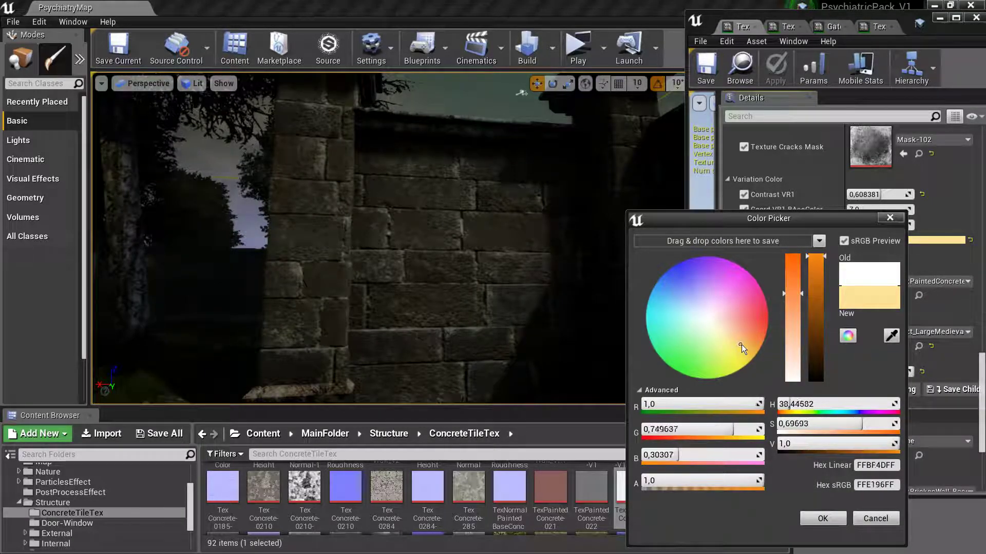
{"action": "left_click", "coordinate": [824, 519]}
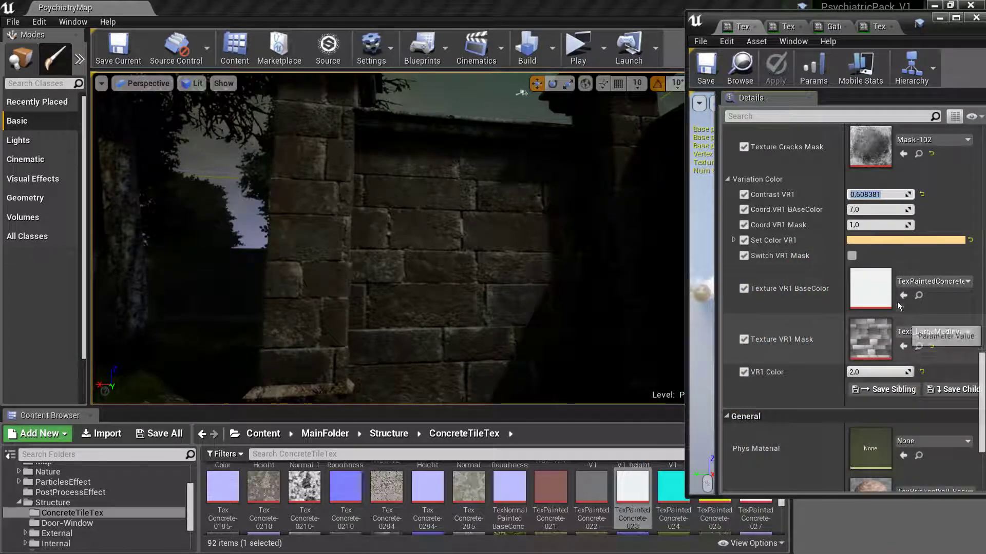
{"action": "left_click", "coordinate": [851, 255]}
{"action": "left_click", "coordinate": [851, 256]}
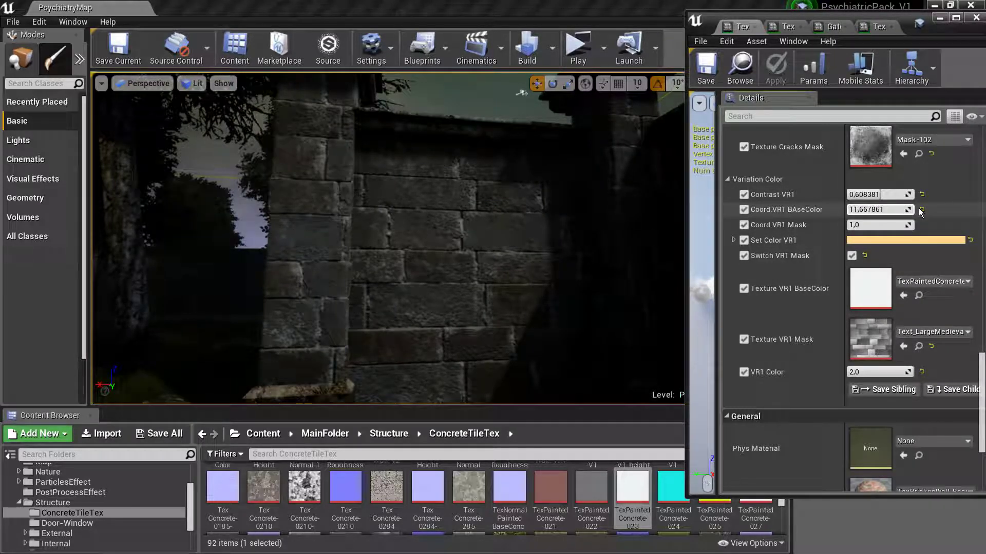
Experiment with Coord.VR1 BaseColor tiling, then restore it to 7,0.
{"action": "scroll", "coordinate": [557, 209], "scroll_direction": "up", "scroll_amount": 8}
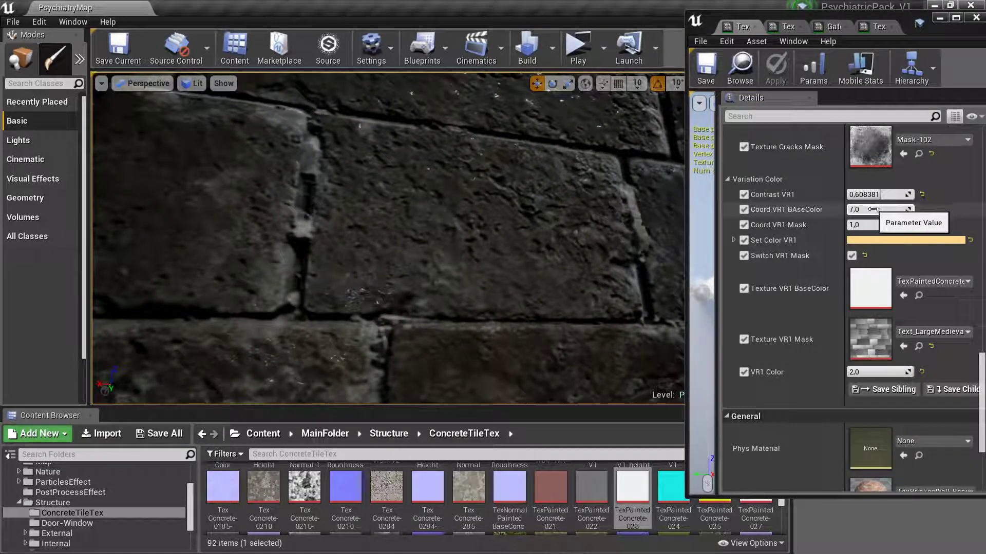
{"action": "mouse_move", "coordinate": [873, 210]}
{"action": "left_mouse_down"}
{"action": "mouse_move", "coordinate": [904, 209]}
{"action": "mouse_move", "coordinate": [648, 227]}
{"action": "left_mouse_up"}
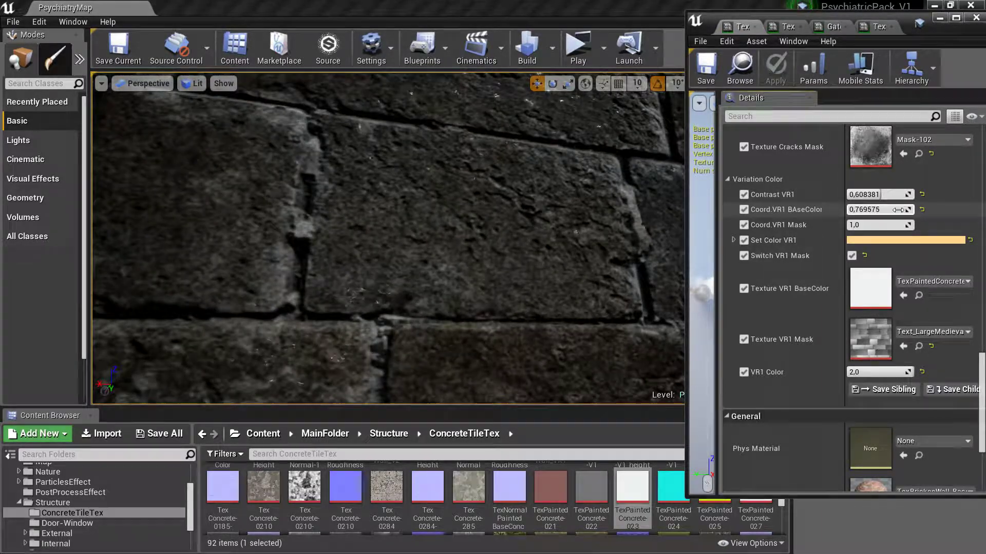
{"action": "scroll", "coordinate": [648, 226], "scroll_direction": "down", "scroll_amount": 5}
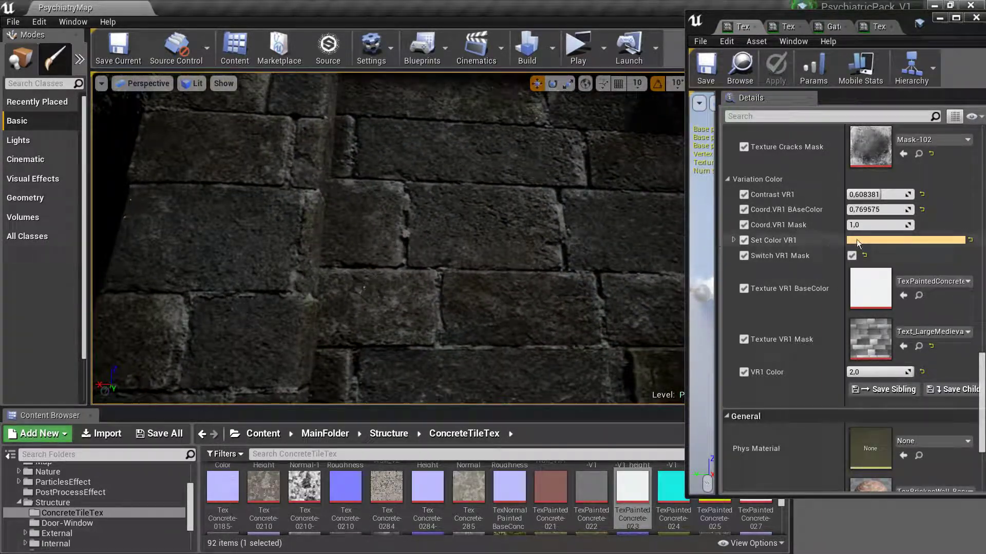
{"action": "left_click_drag", "start_coordinate": [872, 209], "coordinate": [893, 209]}
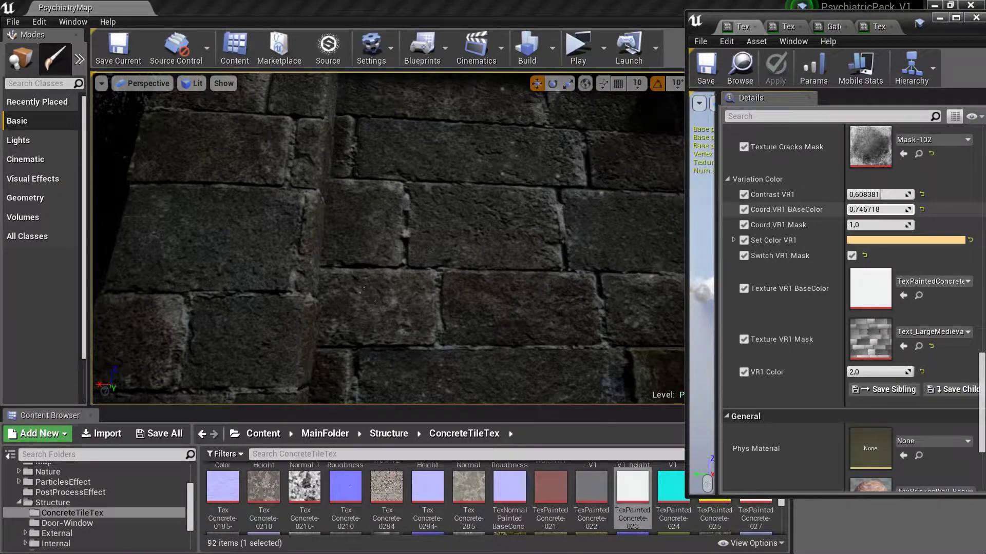
{"action": "left_click", "coordinate": [922, 210]}
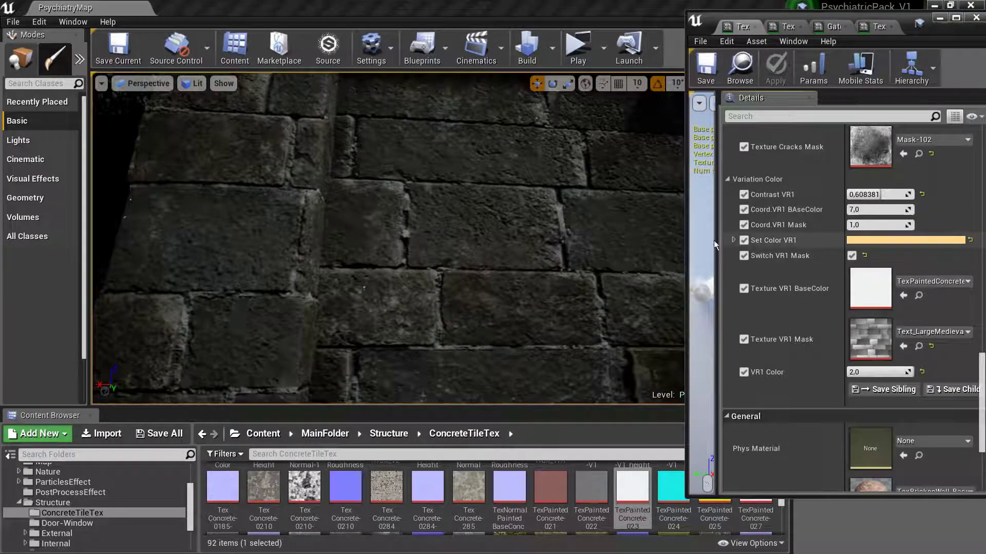
Pull the view back and locate the base colour and base roughness textures in the Content Browser.
{"action": "scroll", "coordinate": [895, 226], "scroll_direction": "up", "scroll_amount": 8}
{"action": "right_click_drag", "start_coordinate": [607, 209], "coordinate": [607, 209]}
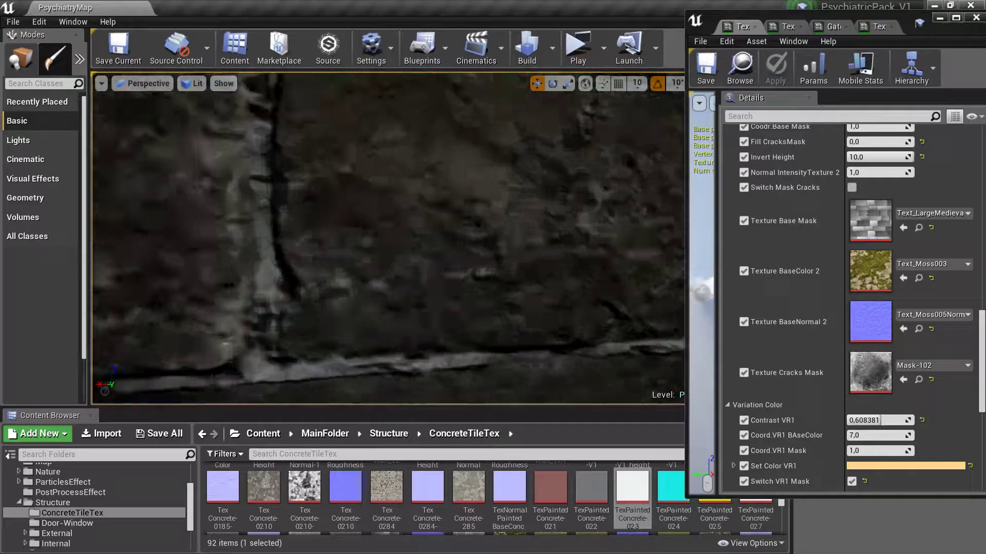
{"action": "right_click_drag", "start_coordinate": [388, 239], "coordinate": [389, 239]}
{"action": "scroll", "coordinate": [899, 226], "scroll_direction": "up", "scroll_amount": 4}
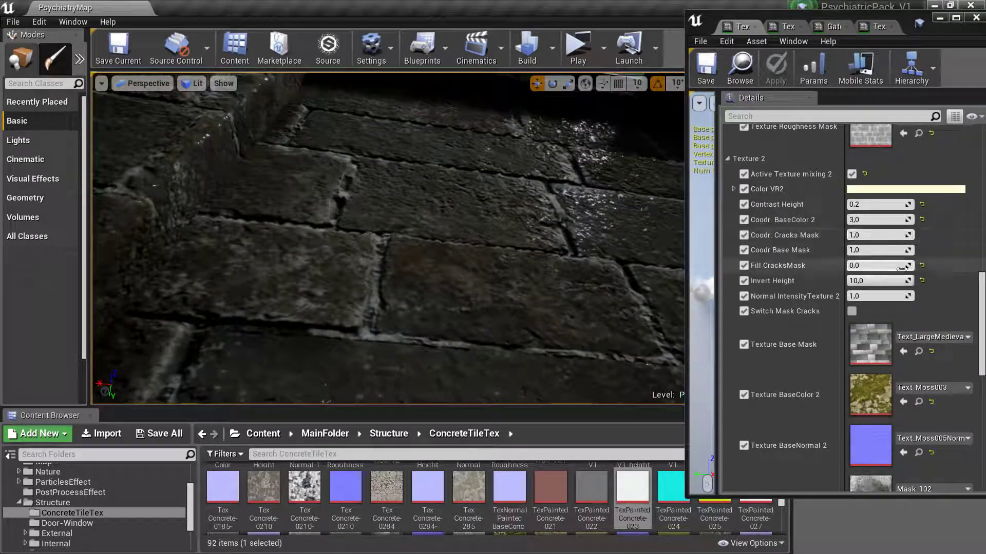
{"action": "scroll", "coordinate": [884, 267], "scroll_direction": "up", "scroll_amount": 3}
{"action": "scroll", "coordinate": [873, 298], "scroll_direction": "up", "scroll_amount": 3}
{"action": "scroll", "coordinate": [888, 337], "scroll_direction": "up", "scroll_amount": 1}
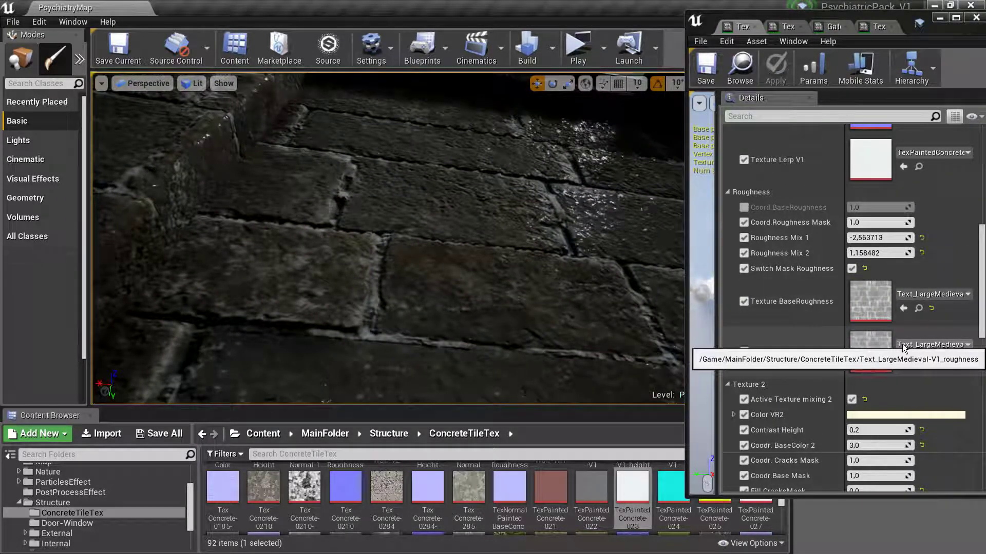
{"action": "scroll", "coordinate": [886, 371], "scroll_direction": "up", "scroll_amount": 1}
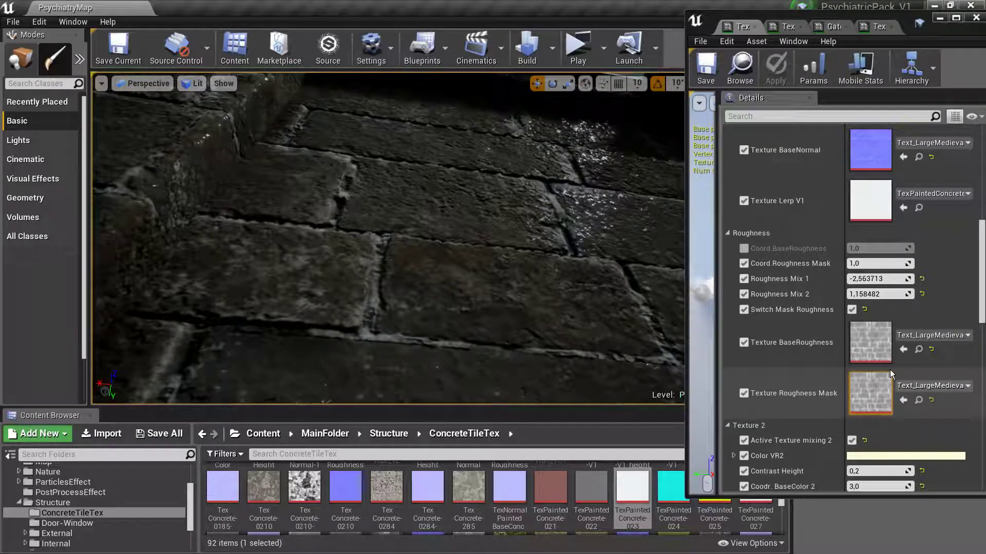
{"action": "scroll", "coordinate": [889, 369], "scroll_direction": "up", "scroll_amount": 2}
{"action": "left_click", "coordinate": [919, 189]}
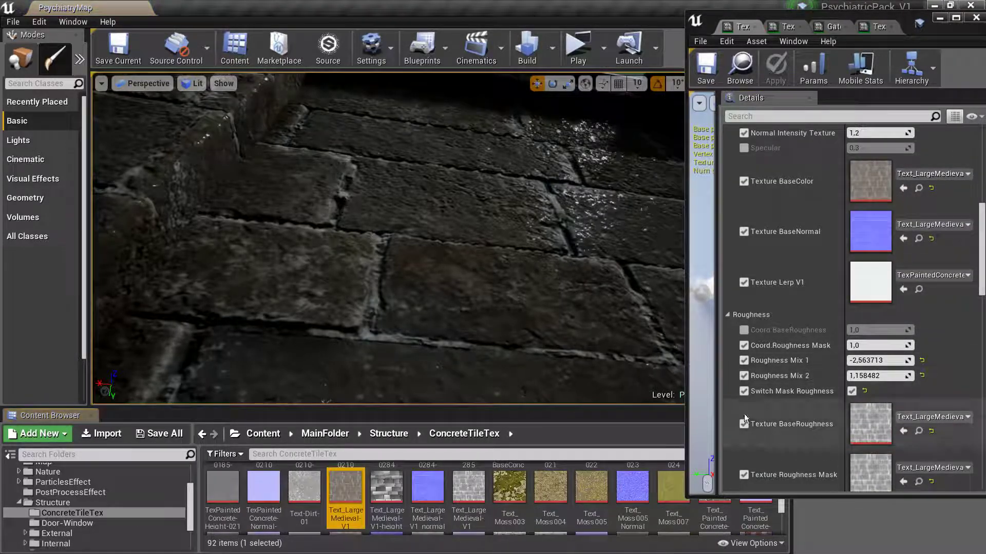
{"action": "left_click", "coordinate": [918, 432]}
{"action": "left_click", "coordinate": [904, 439]}
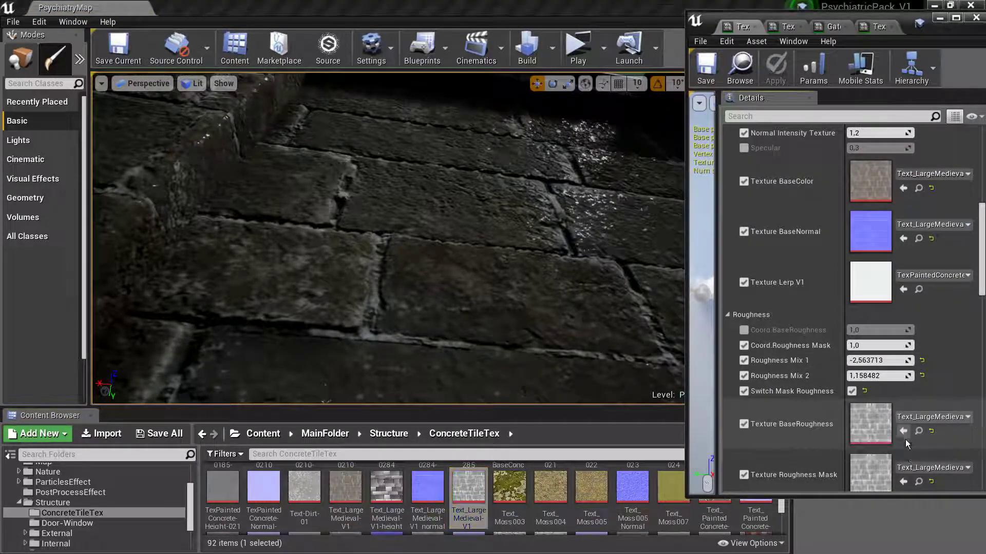
Set Roughness Mix 1 to -0,33072 and Roughness Mix 2 to about 1,32.
{"action": "left_click_drag", "start_coordinate": [874, 361], "coordinate": [903, 360]}
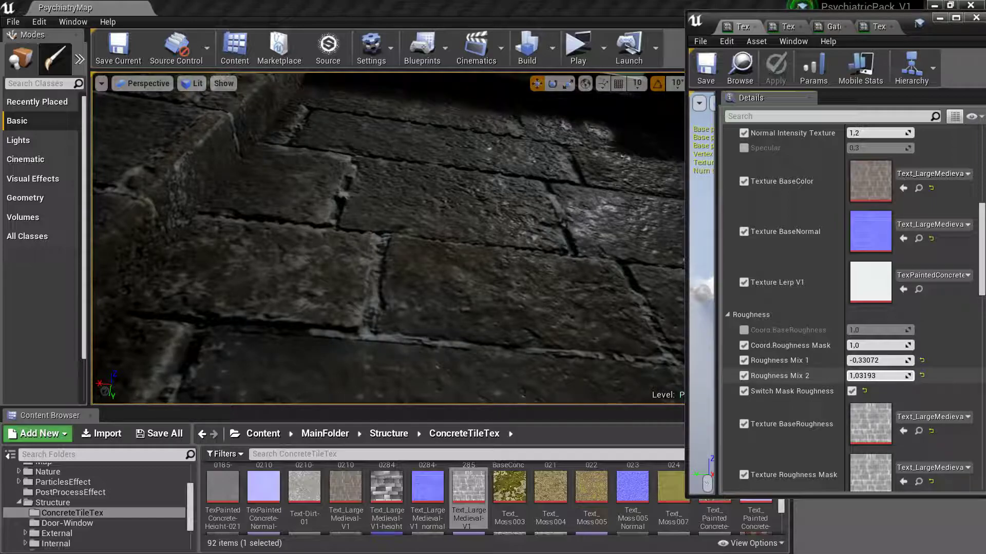
{"action": "left_click_drag", "start_coordinate": [878, 376], "coordinate": [898, 375]}
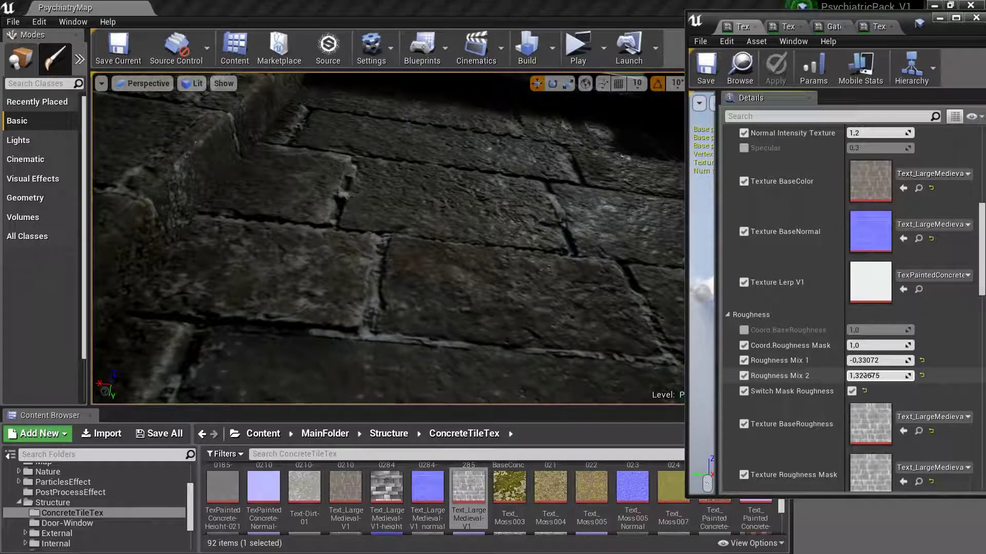
{"action": "scroll", "coordinate": [873, 308], "scroll_direction": "up", "scroll_amount": 5}
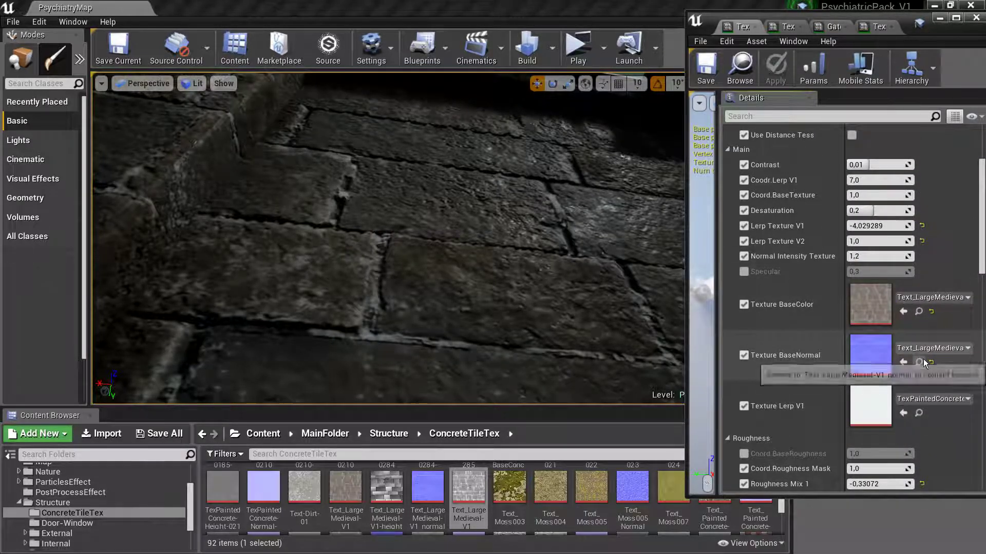
Assign TexConcrete-285 to Texture Lerp V1.
{"action": "left_click", "coordinate": [918, 414]}
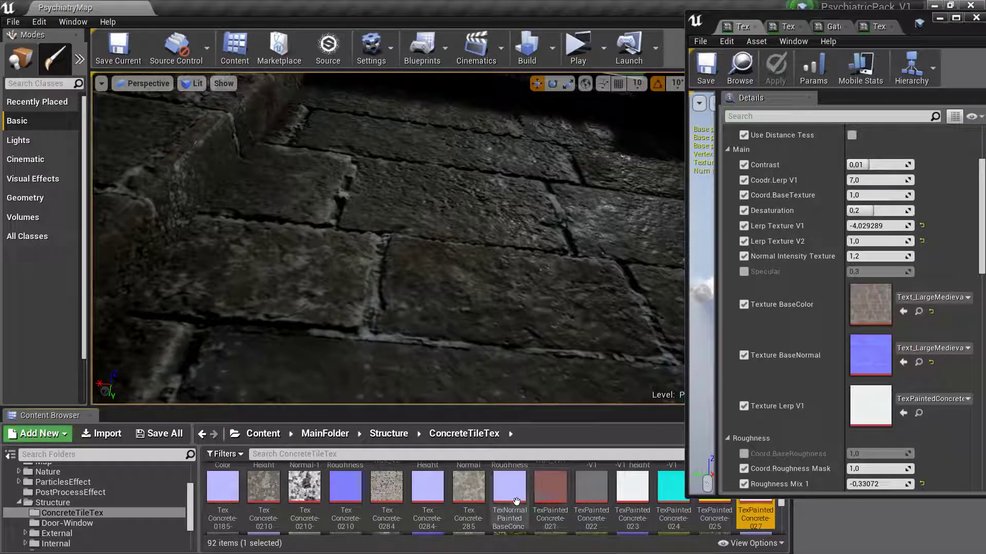
{"action": "left_click", "coordinate": [468, 487]}
{"action": "left_click", "coordinate": [903, 414]}
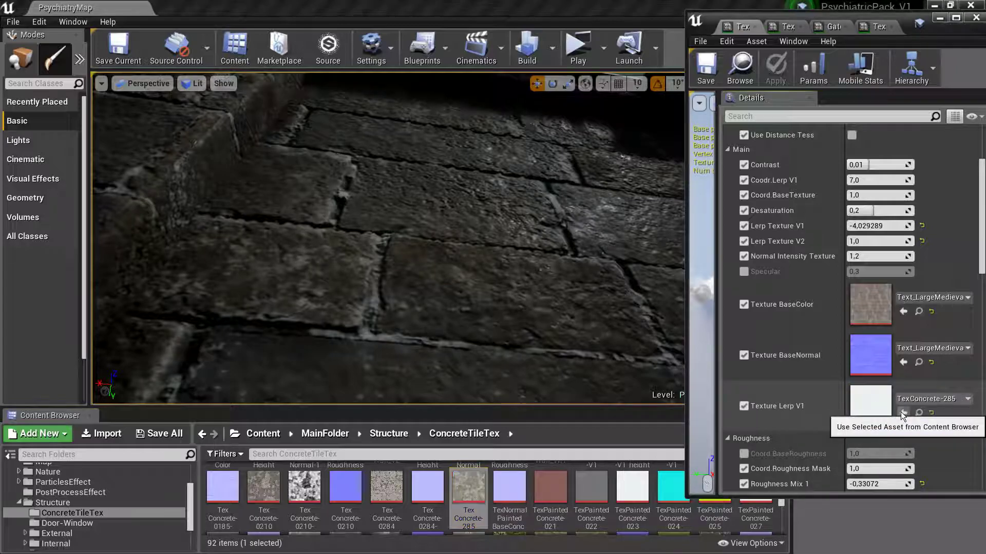
Toggle distance tessellation, test Displacement values, then launch a standalone game preview.
{"action": "scroll", "coordinate": [906, 387], "scroll_direction": "up", "scroll_amount": 5}
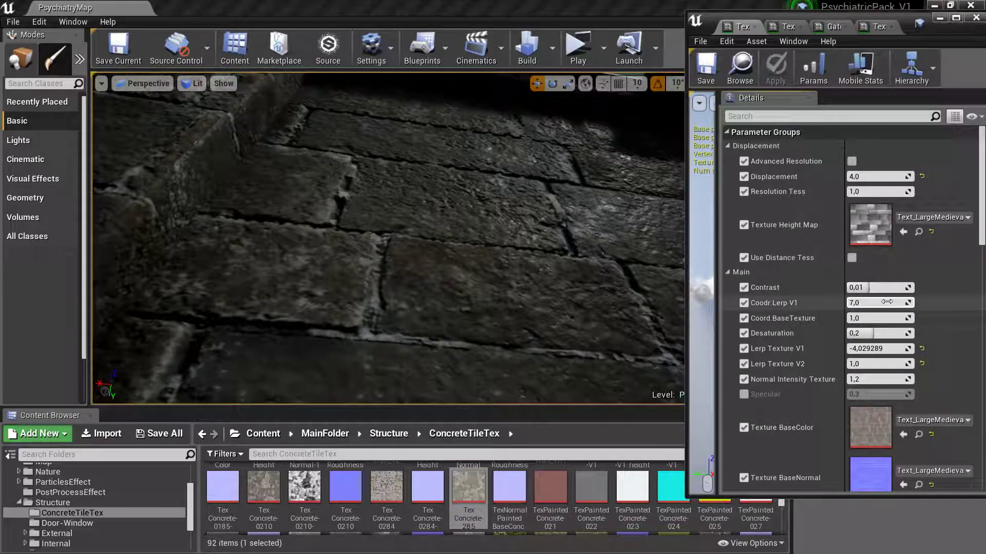
{"action": "left_click", "coordinate": [852, 258]}
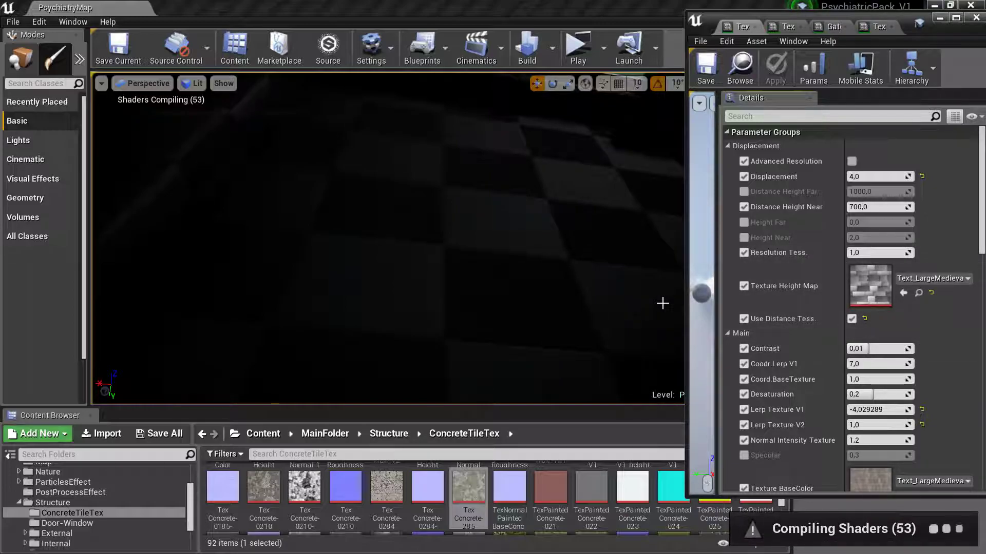
{"action": "left_click", "coordinate": [852, 318]}
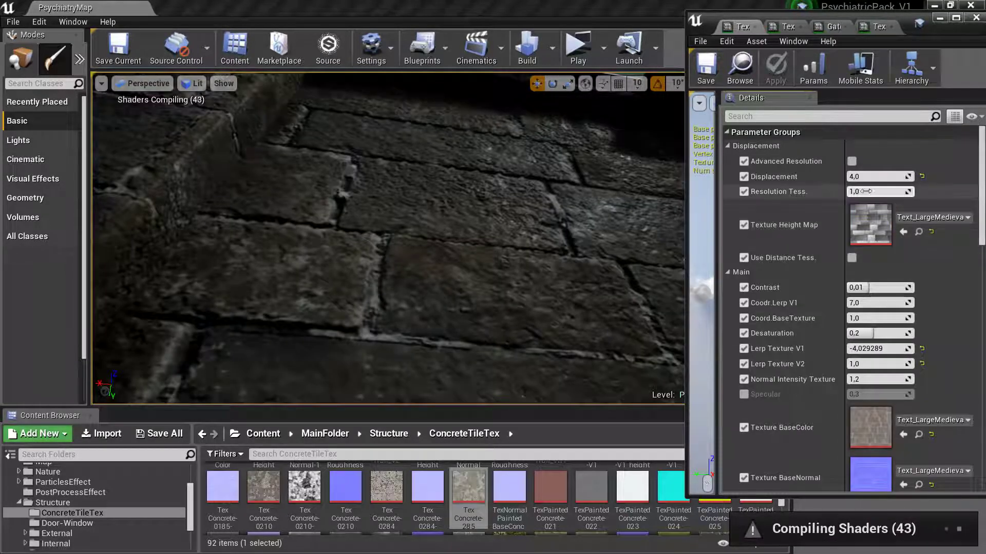
{"action": "left_click_drag", "start_coordinate": [859, 177], "coordinate": [879, 177]}
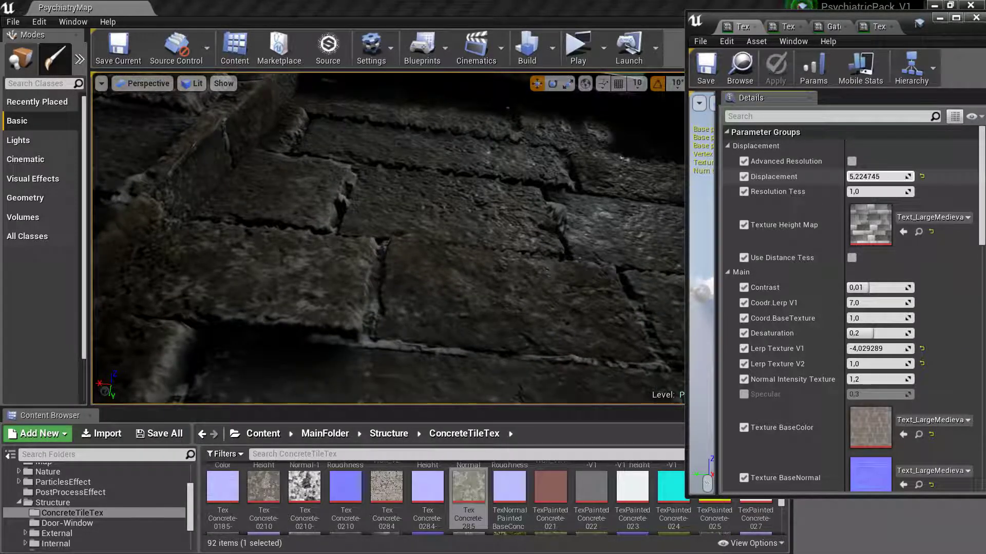
{"action": "left_click_drag", "start_coordinate": [879, 177], "coordinate": [862, 177]}
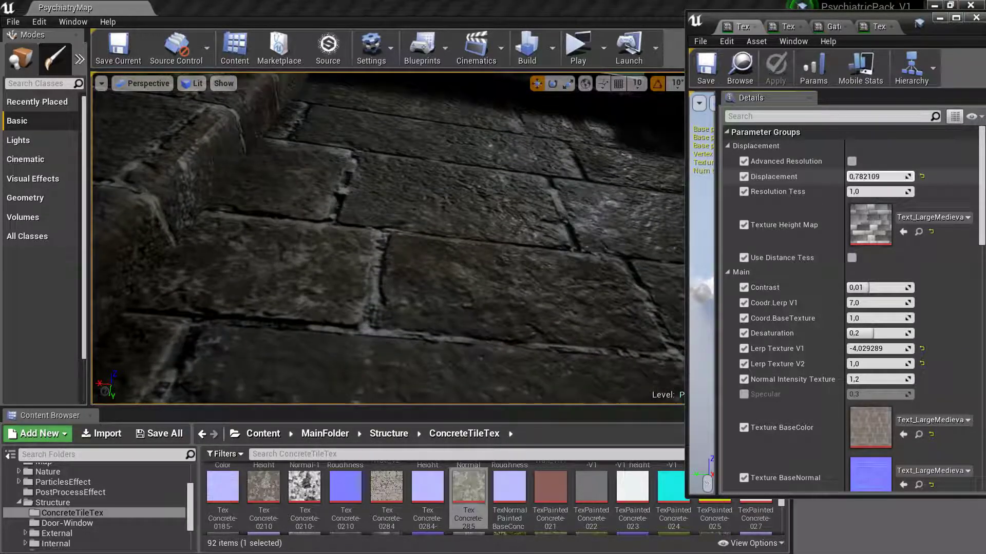
{"action": "left_click_drag", "start_coordinate": [879, 177], "coordinate": [857, 177]}
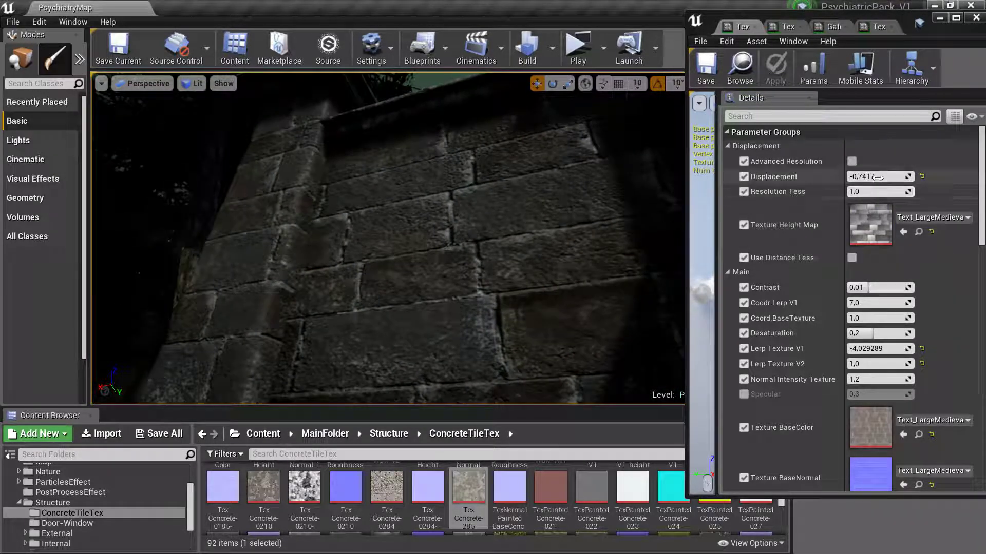
{"action": "mouse_move", "coordinate": [878, 177]}
{"action": "left_mouse_down"}
{"action": "mouse_move", "coordinate": [868, 177]}
{"action": "mouse_move", "coordinate": [893, 177]}
{"action": "left_mouse_up"}
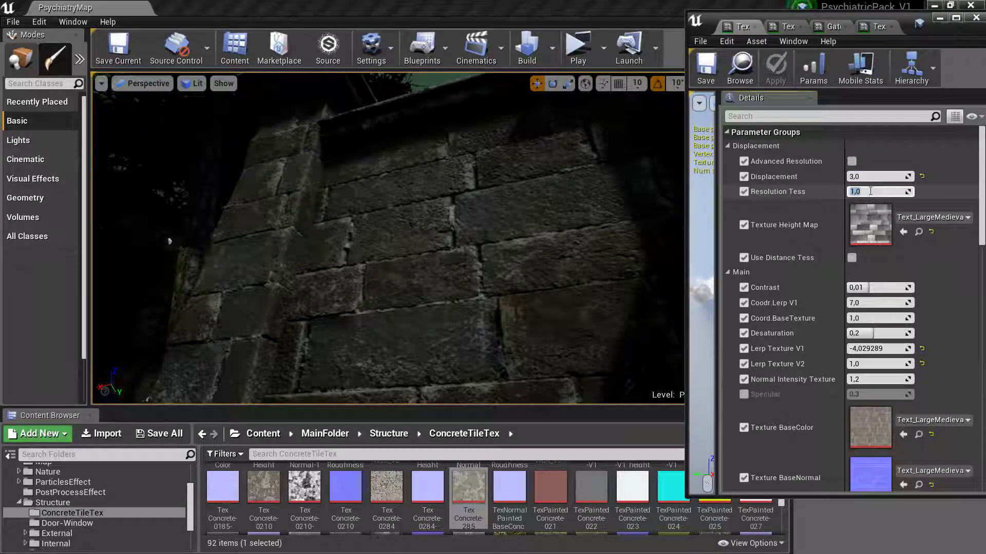
{"action": "left_click", "coordinate": [582, 55]}
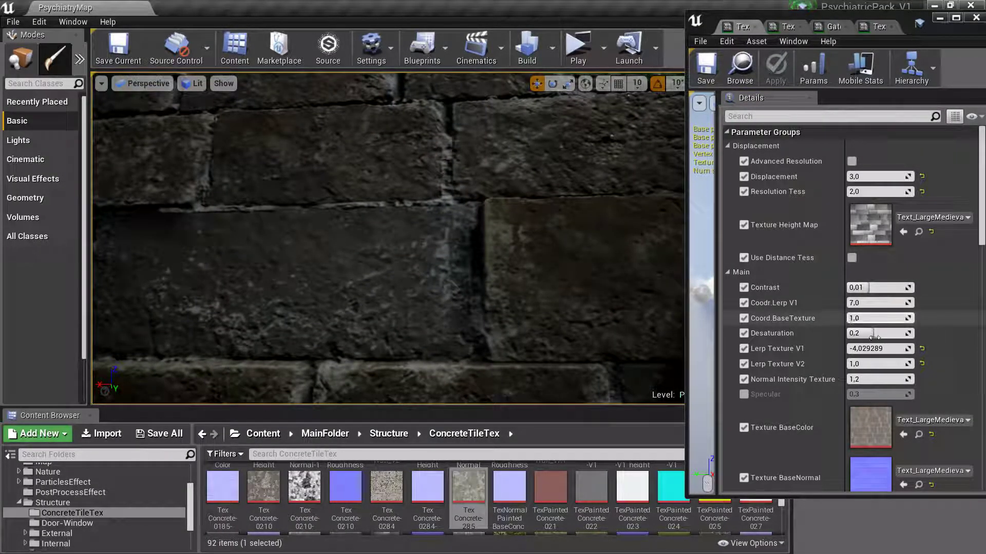
Set Lerp Texture V1 to 2.0 and Lerp Texture V2 to about 1,55.
{"action": "scroll", "coordinate": [921, 374], "scroll_direction": "down", "scroll_amount": 3}
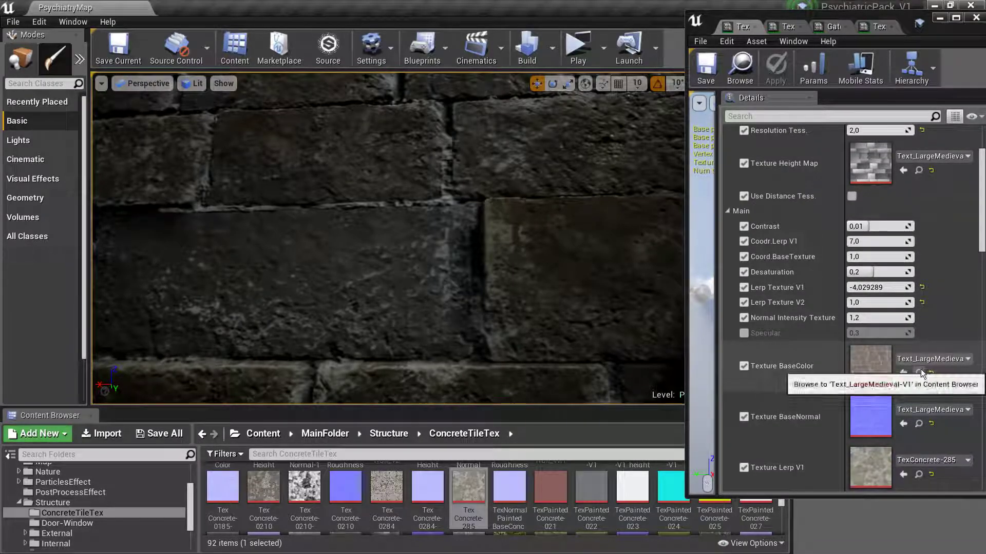
{"action": "scroll", "coordinate": [922, 373], "scroll_direction": "down", "scroll_amount": 3}
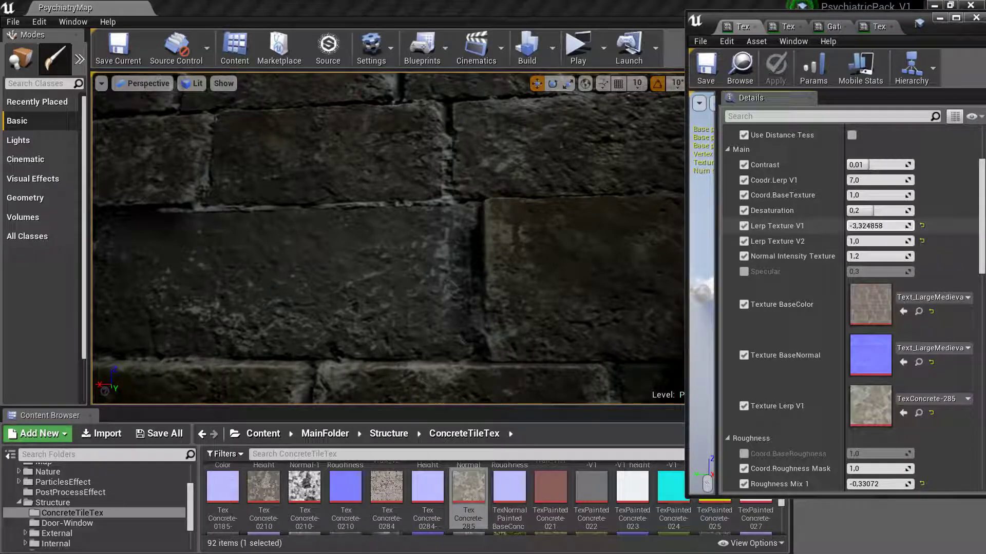
{"action": "left_click_drag", "start_coordinate": [878, 226], "coordinate": [888, 226]}
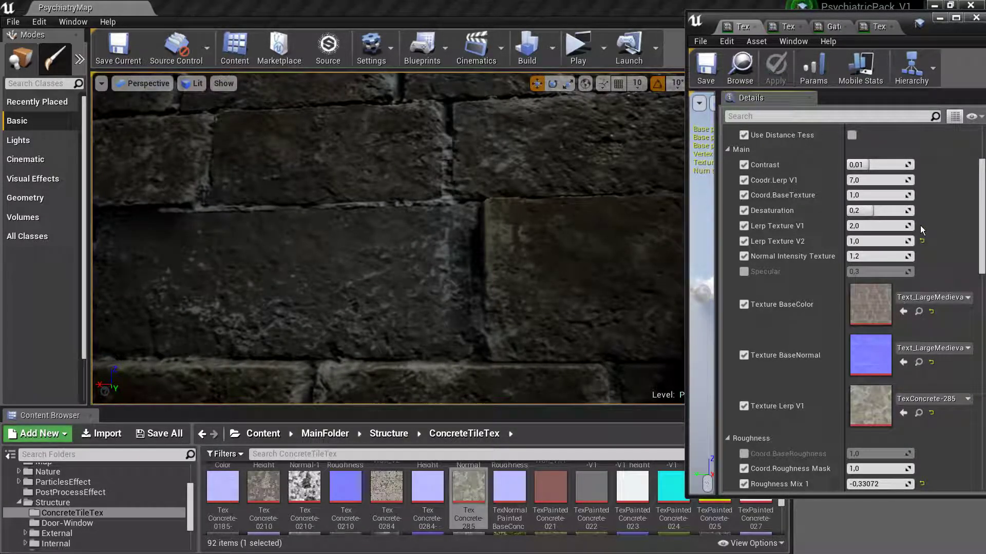
{"action": "left_click_drag", "start_coordinate": [858, 241], "coordinate": [872, 241]}
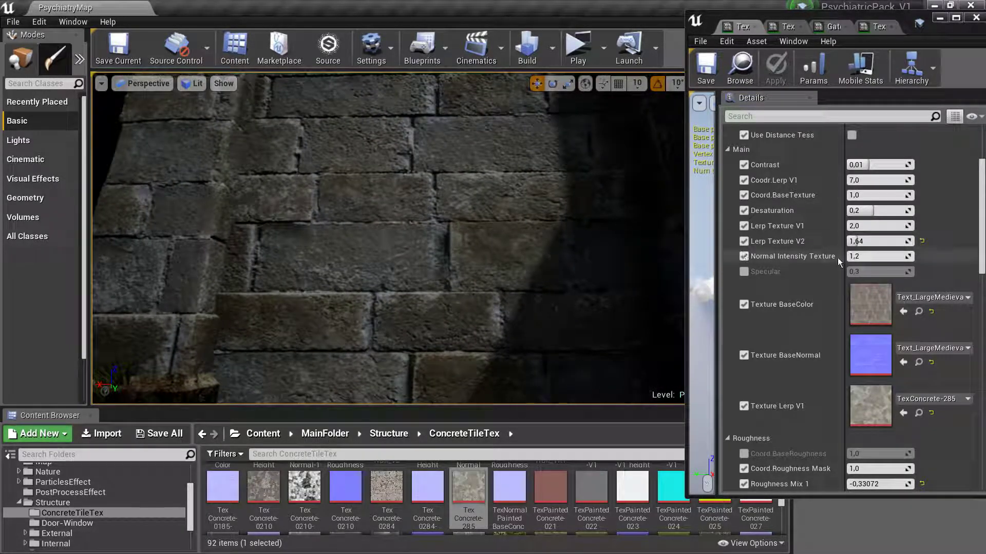
{"action": "left_click_drag", "start_coordinate": [867, 241], "coordinate": [855, 241]}
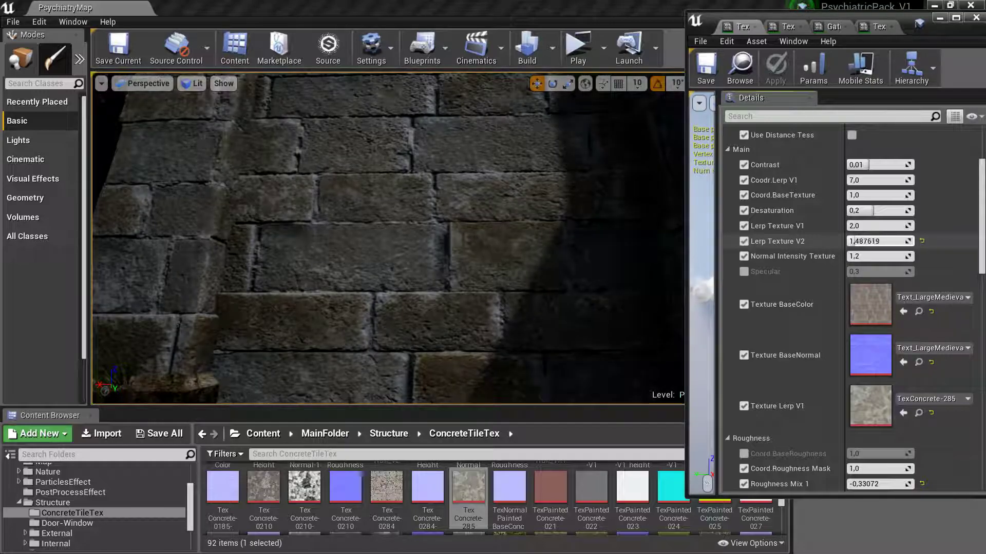
Darken the Color VR2 tint in the Color Picker.
{"action": "scroll", "coordinate": [862, 359], "scroll_direction": "down", "scroll_amount": 2}
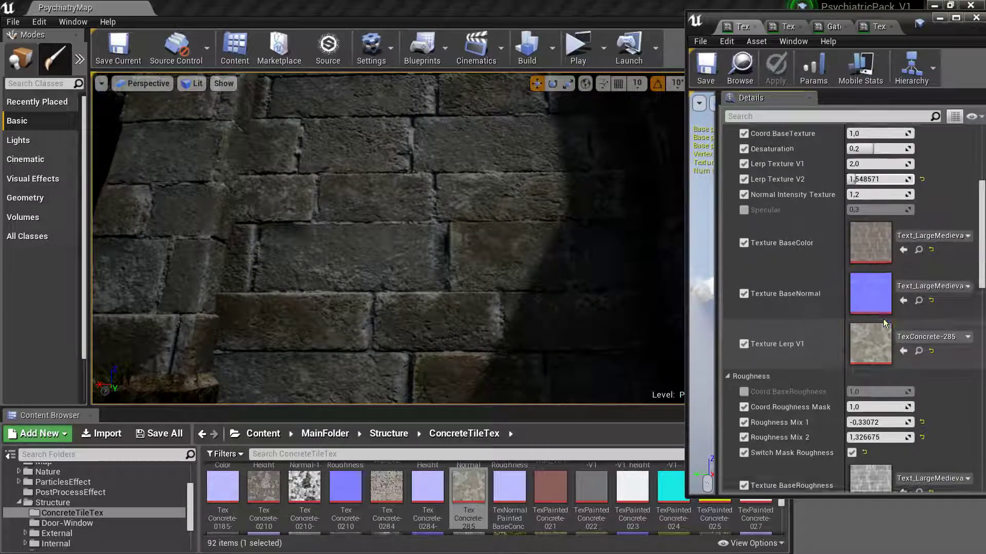
{"action": "scroll", "coordinate": [863, 381], "scroll_direction": "down", "scroll_amount": 3}
{"action": "scroll", "coordinate": [863, 382], "scroll_direction": "down", "scroll_amount": 1}
{"action": "scroll", "coordinate": [864, 384], "scroll_direction": "down", "scroll_amount": 4}
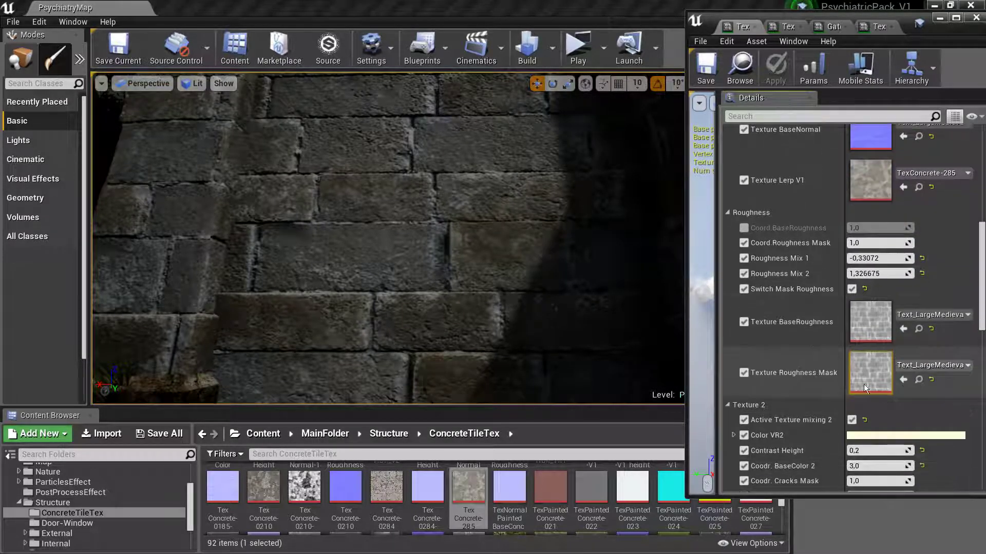
{"action": "scroll", "coordinate": [864, 384], "scroll_direction": "down", "scroll_amount": 4}
{"action": "scroll", "coordinate": [873, 375], "scroll_direction": "down", "scroll_amount": 1}
{"action": "left_click", "coordinate": [872, 354]}
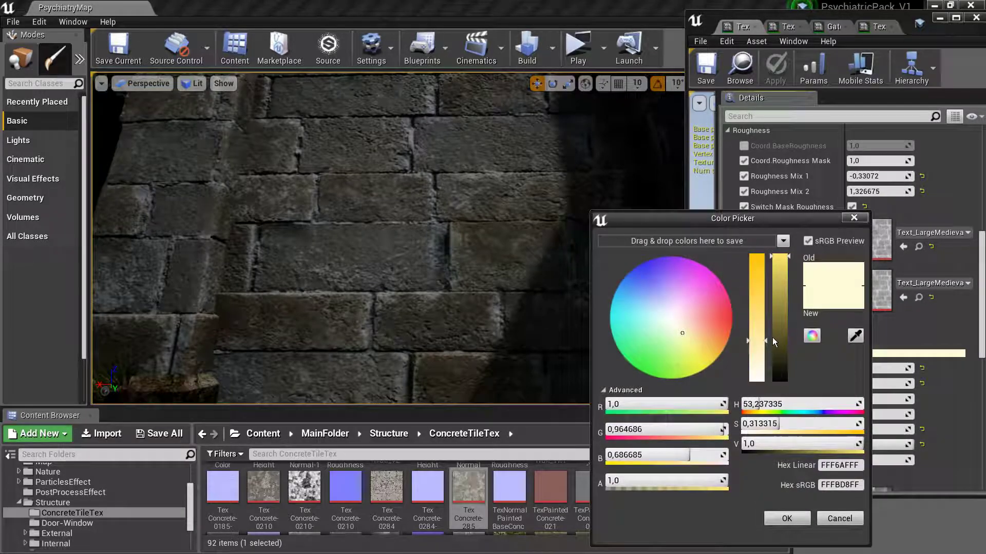
{"action": "left_click", "coordinate": [785, 335]}
{"action": "left_click_drag", "start_coordinate": [784, 334], "coordinate": [778, 323]}
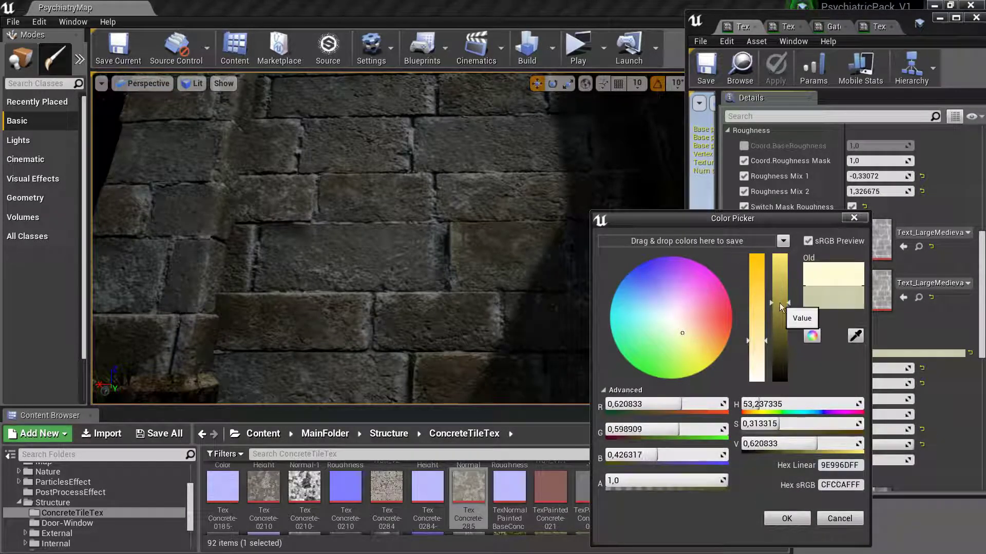
{"action": "left_click", "coordinate": [798, 523]}
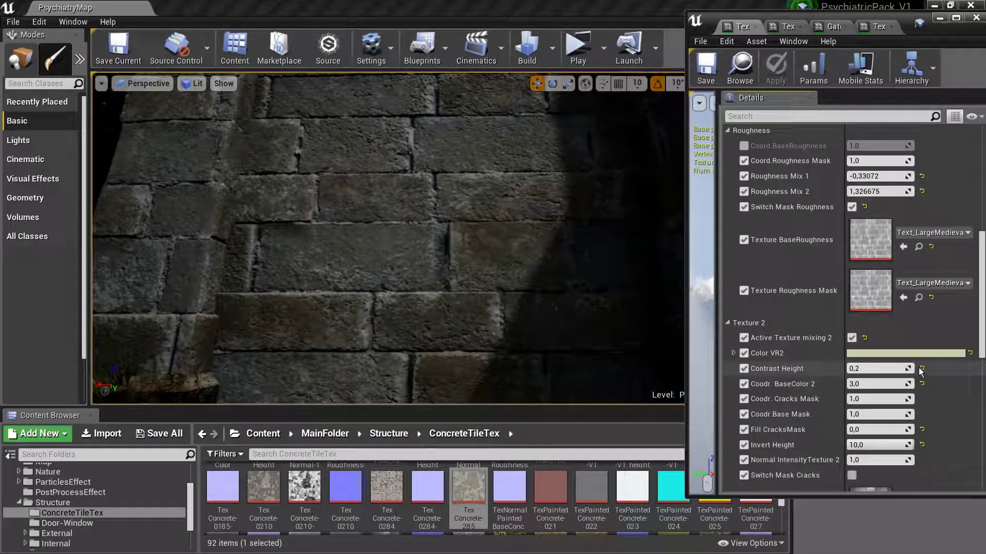
Nudge Fill CracksMask up to 0.07619 on the wall material instance, letting moss back into cracks.
{"action": "scroll", "coordinate": [900, 398], "scroll_direction": "down", "scroll_amount": 1}
{"action": "mouse_move", "coordinate": [851, 409]}
{"action": "left_mouse_down"}
{"action": "mouse_move", "coordinate": [893, 409]}
{"action": "mouse_move", "coordinate": [853, 409]}
{"action": "left_mouse_up"}
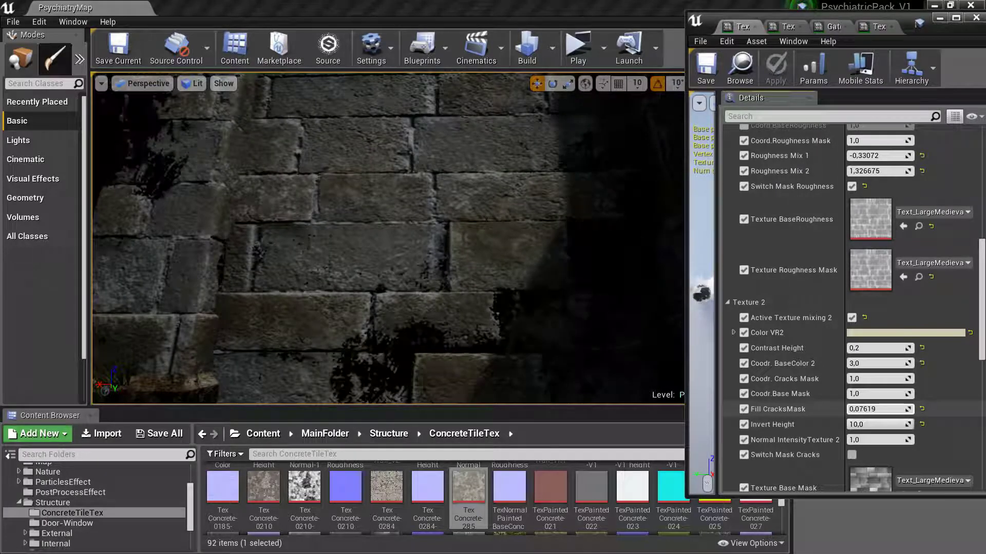
{"action": "scroll", "coordinate": [930, 365], "scroll_direction": "up", "scroll_amount": 5}
{"action": "scroll", "coordinate": [926, 339], "scroll_direction": "up", "scroll_amount": 5}
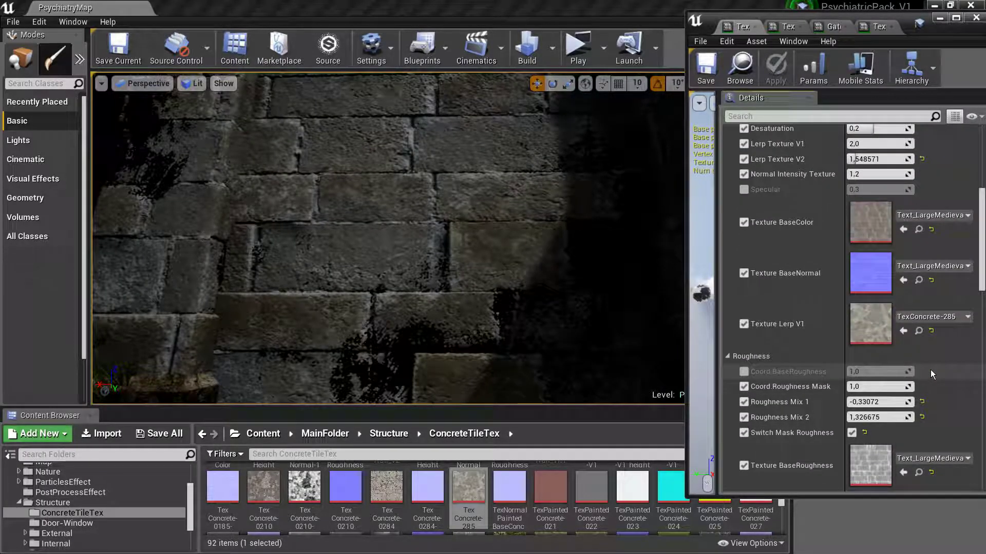
{"action": "scroll", "coordinate": [921, 308], "scroll_direction": "up", "scroll_amount": 5}
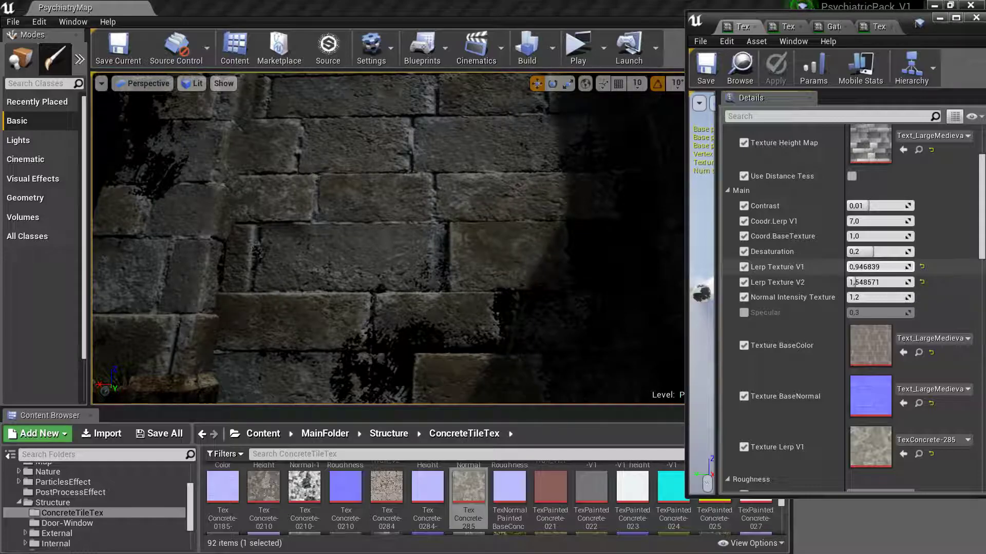
{"action": "scroll", "coordinate": [920, 368], "scroll_direction": "down", "scroll_amount": 4}
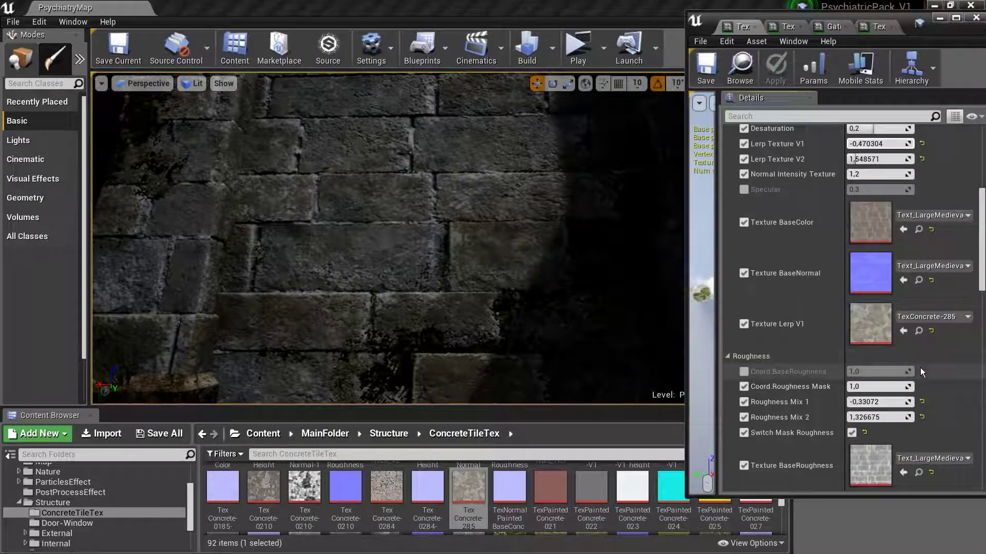
{"action": "scroll", "coordinate": [919, 368], "scroll_direction": "down", "scroll_amount": 5}
{"action": "scroll", "coordinate": [917, 368], "scroll_direction": "down", "scroll_amount": 3}
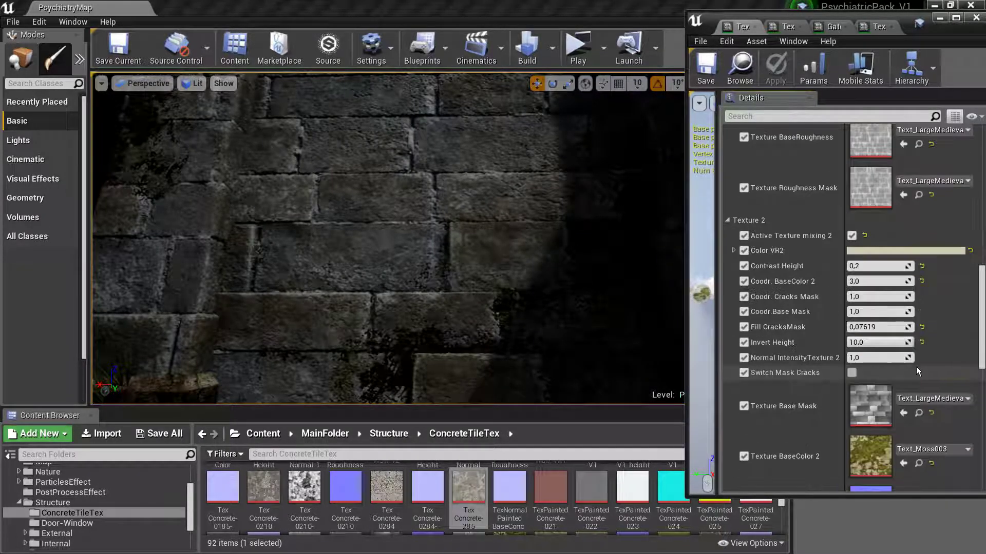
{"action": "scroll", "coordinate": [916, 367], "scroll_direction": "down", "scroll_amount": 2}
{"action": "scroll", "coordinate": [915, 366], "scroll_direction": "down", "scroll_amount": 1}
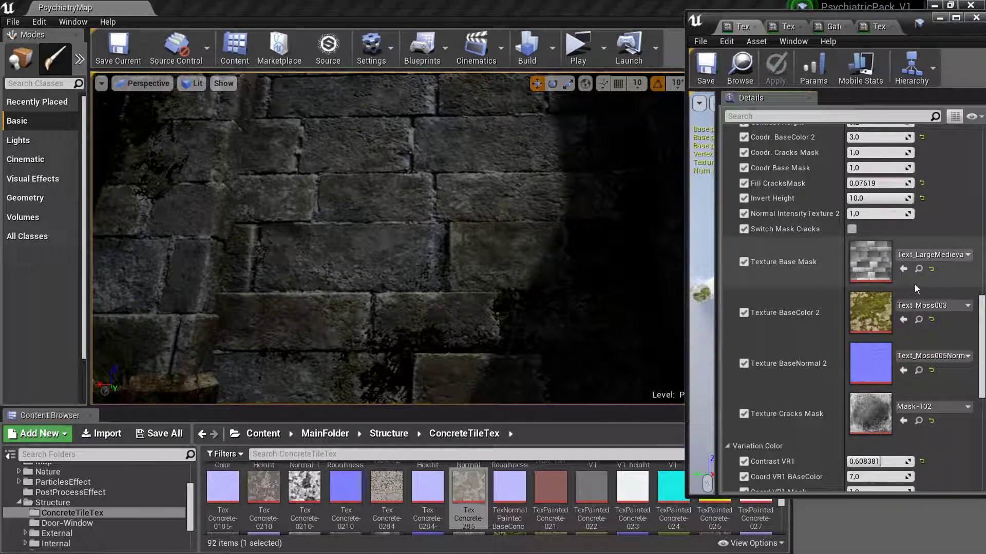
Locate the Texture Base Mask and current Texture BaseColor 2 assets in the Content Browser.
{"action": "left_click", "coordinate": [918, 268]}
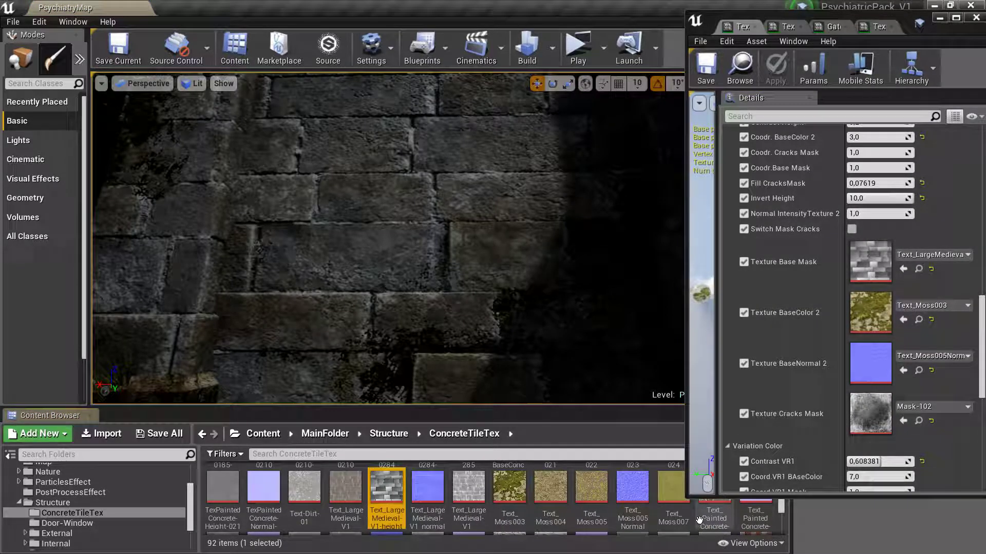
{"action": "left_click", "coordinate": [901, 426]}
{"action": "scroll", "coordinate": [903, 354], "scroll_direction": "up", "scroll_amount": 4}
{"action": "scroll", "coordinate": [883, 339], "scroll_direction": "up", "scroll_amount": 3}
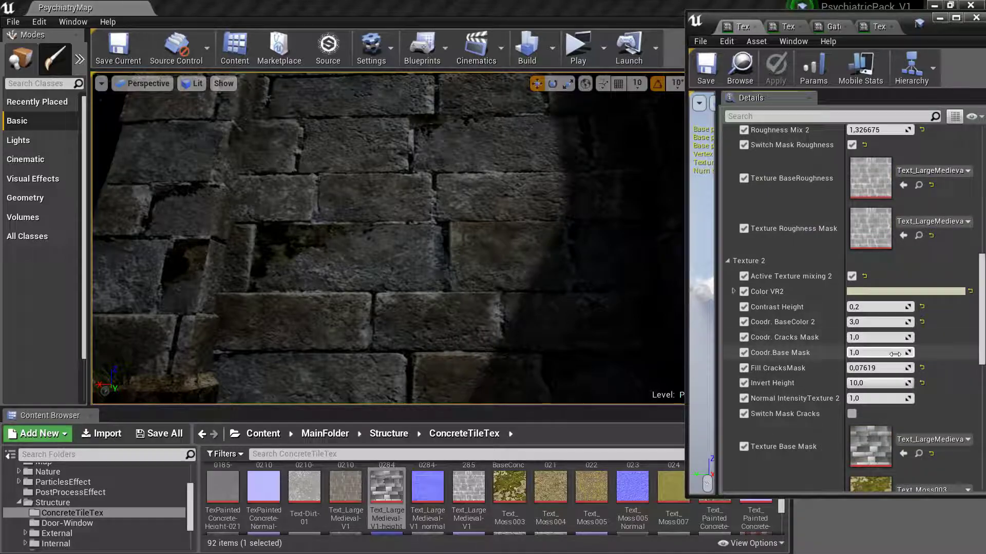
{"action": "scroll", "coordinate": [888, 344], "scroll_direction": "up", "scroll_amount": 1}
{"action": "scroll", "coordinate": [896, 350], "scroll_direction": "down", "scroll_amount": 4}
{"action": "left_click", "coordinate": [918, 401]}
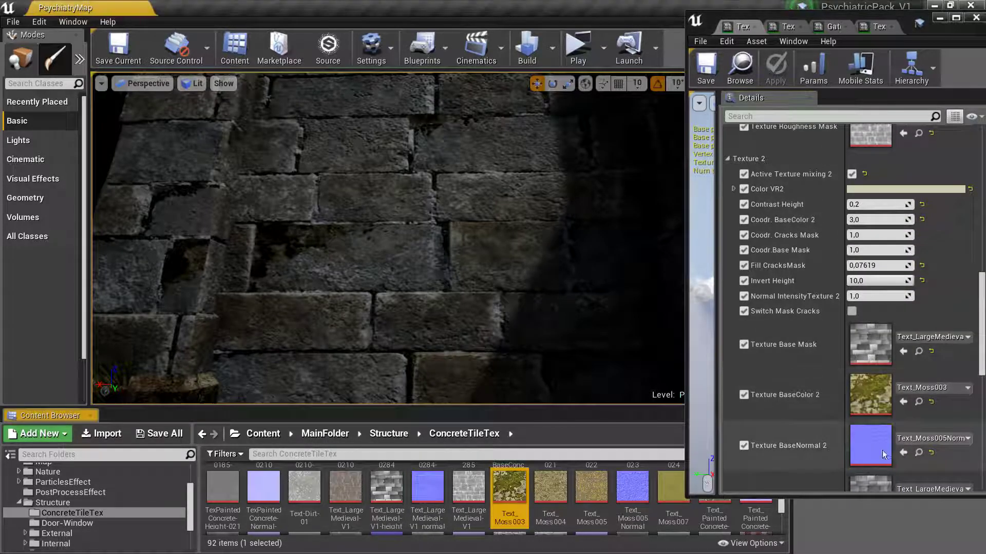
{"action": "scroll", "coordinate": [641, 514], "scroll_direction": "down", "scroll_amount": 2}
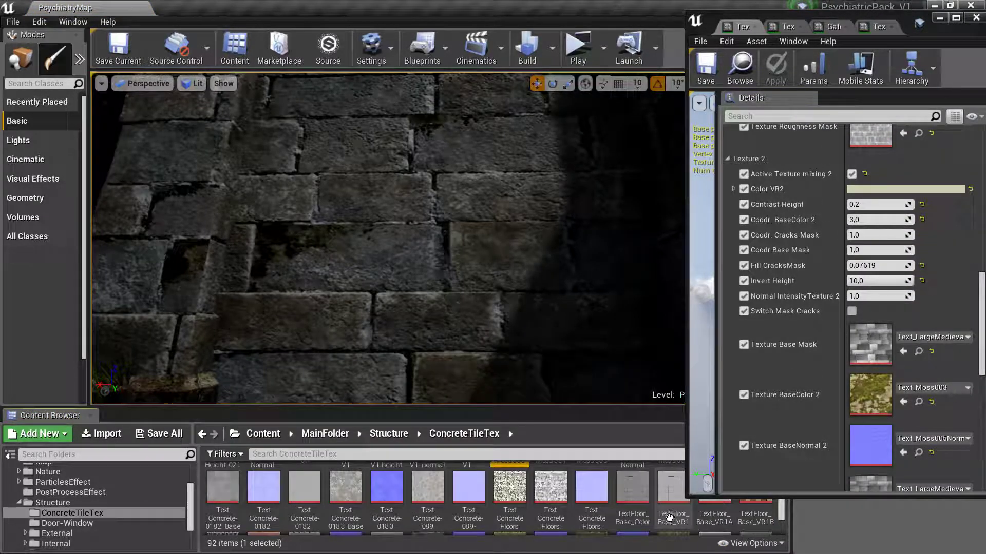
{"action": "scroll", "coordinate": [641, 514], "scroll_direction": "up", "scroll_amount": 1}
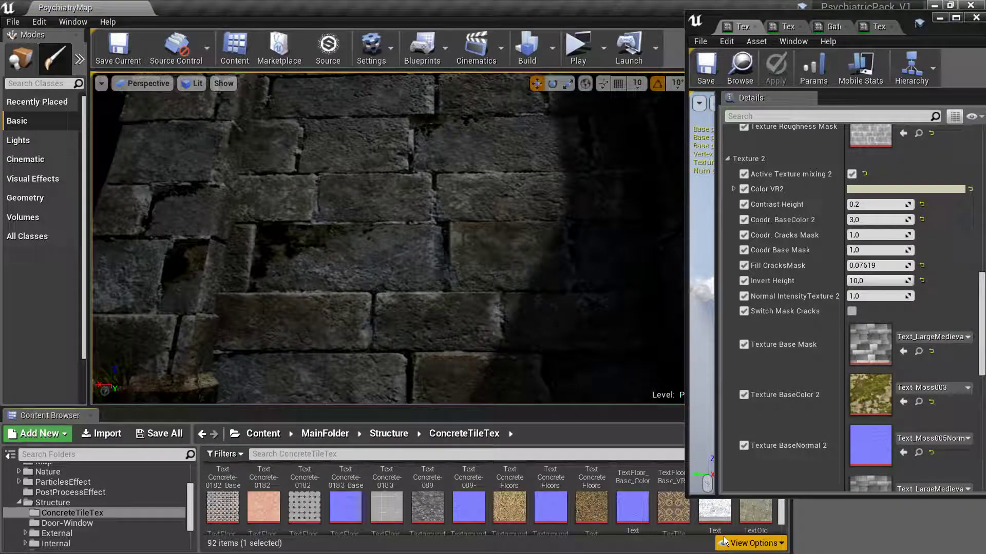
Try a ground texture, then TextOldConcrete-01, as Texture BaseColor 2.
{"action": "left_click", "coordinate": [596, 508]}
{"action": "left_click", "coordinate": [903, 402]}
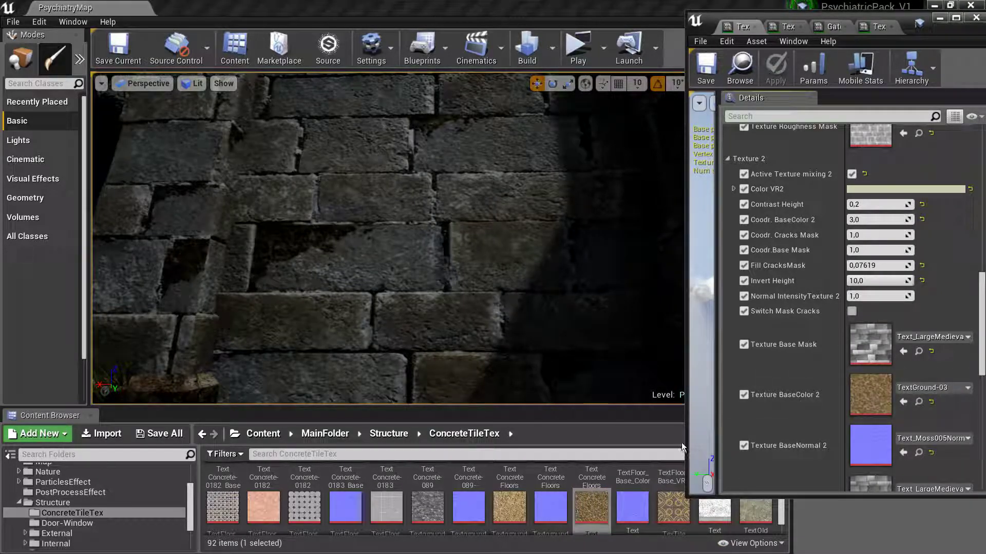
{"action": "scroll", "coordinate": [678, 492], "scroll_direction": "up", "scroll_amount": 1}
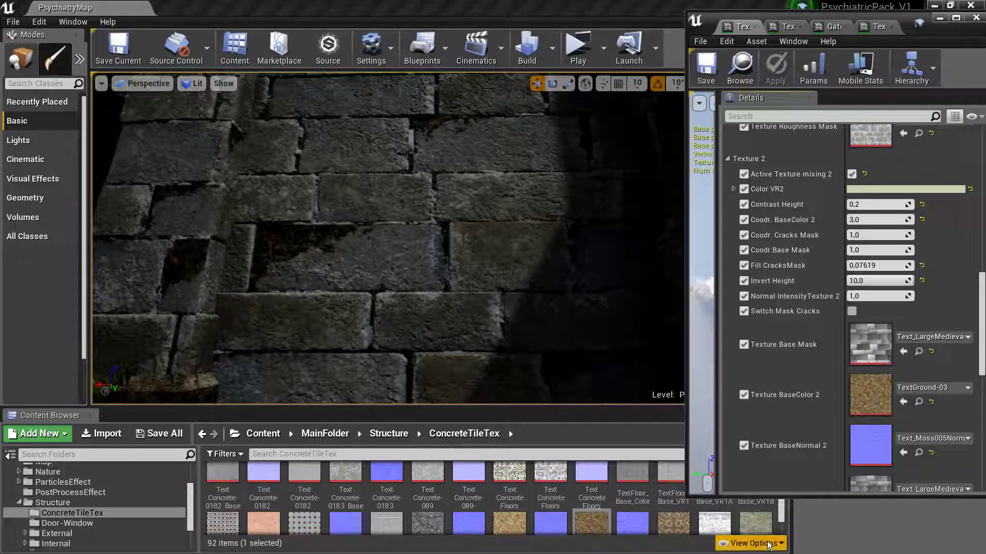
{"action": "left_click", "coordinate": [755, 522]}
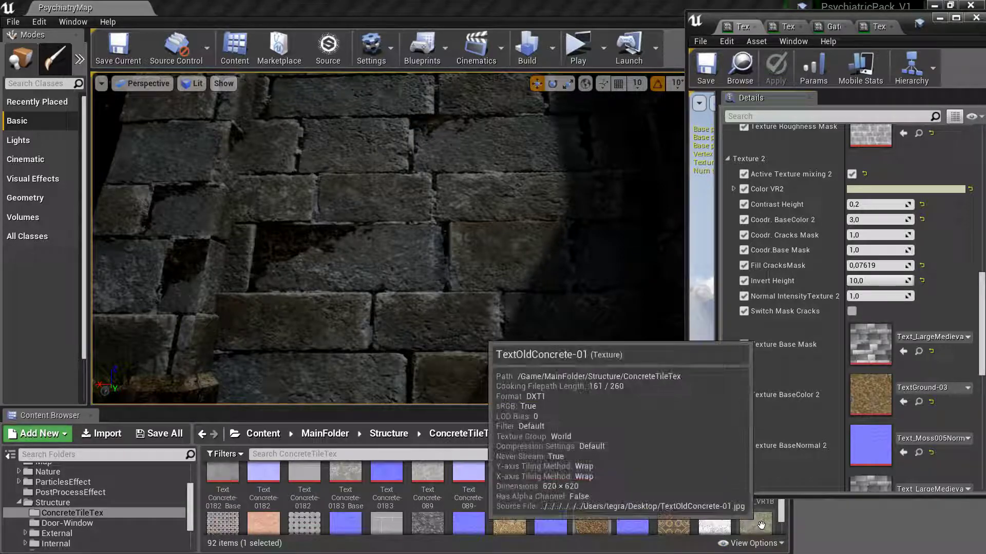
{"action": "left_click", "coordinate": [901, 405]}
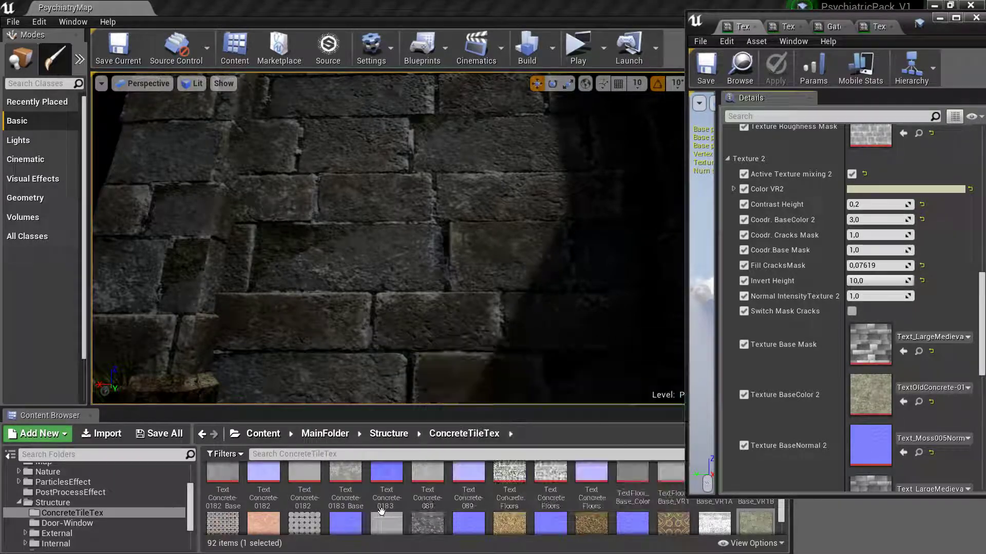
Assign the pink TextFloor_Base_VR1 texture to Texture BaseColor 2.
{"action": "left_click", "coordinate": [264, 523]}
{"action": "left_click", "coordinate": [904, 402]}
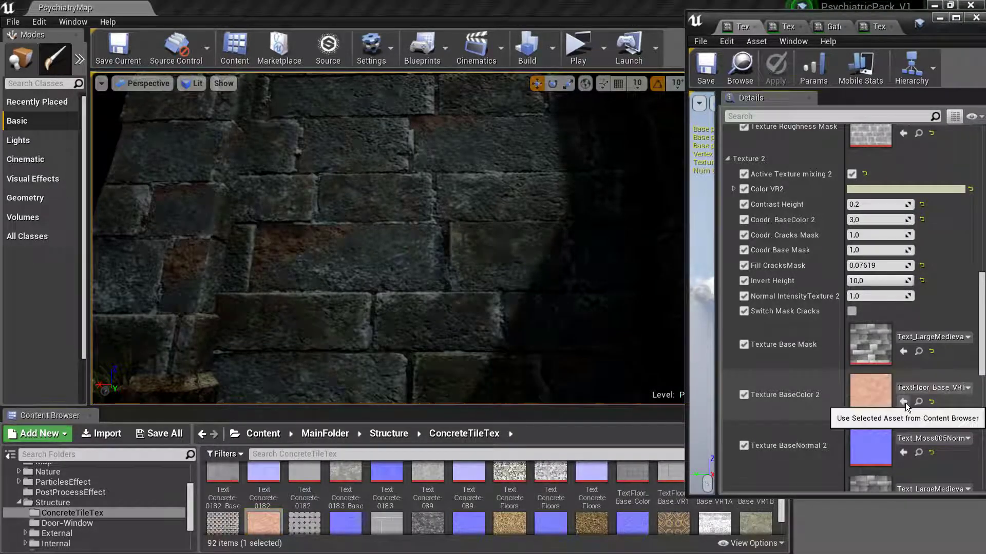
{"action": "scroll", "coordinate": [932, 368], "scroll_direction": "up", "scroll_amount": 4}
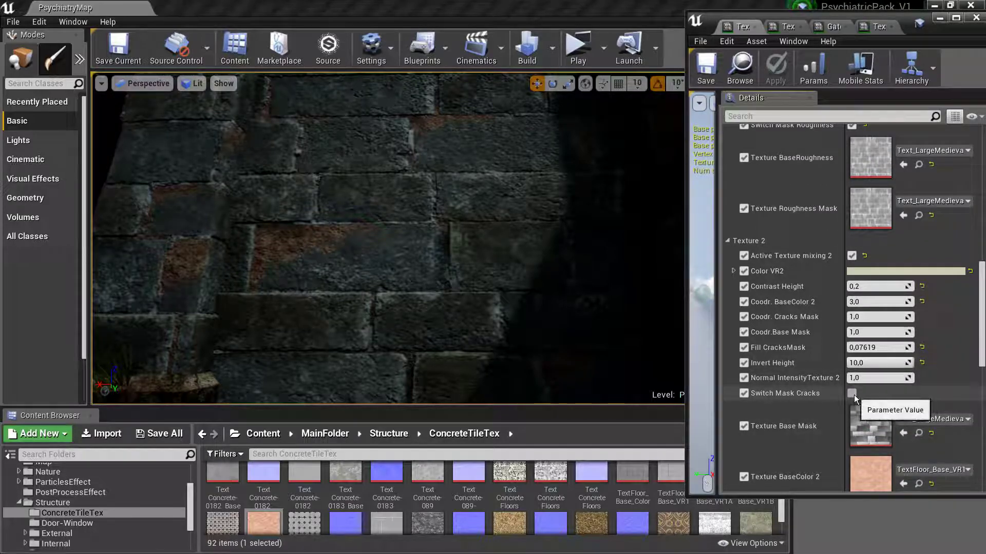
Toggle Switch Mask Cracks and set Fill CracksMask 0,152381, Invert Height 4,780943, Contrast Height 6,621333.
{"action": "left_click", "coordinate": [852, 394]}
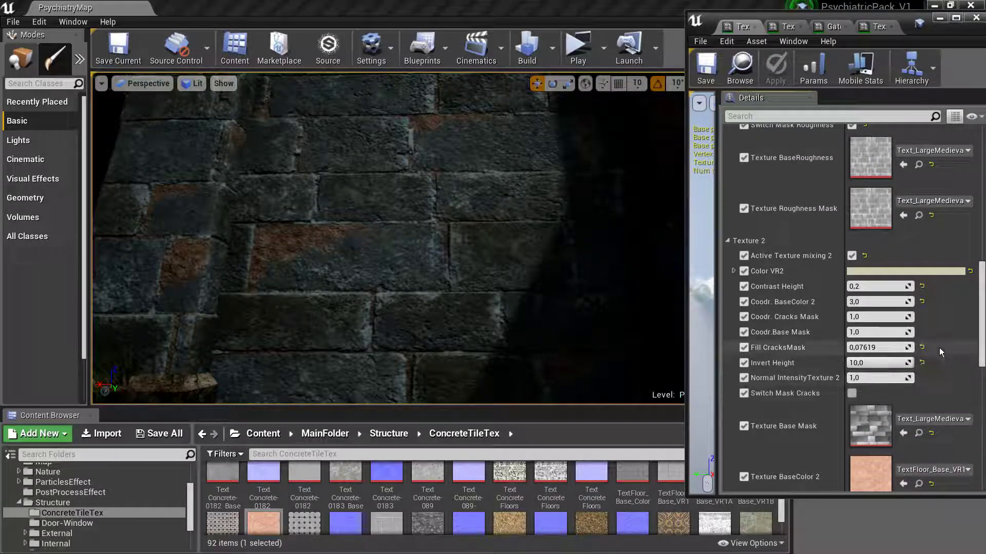
{"action": "mouse_move", "coordinate": [873, 348]}
{"action": "left_mouse_down"}
{"action": "mouse_move", "coordinate": [904, 347]}
{"action": "mouse_move", "coordinate": [853, 348]}
{"action": "mouse_move", "coordinate": [910, 348]}
{"action": "mouse_move", "coordinate": [852, 347]}
{"action": "mouse_move", "coordinate": [852, 363]}
{"action": "mouse_move", "coordinate": [866, 348]}
{"action": "mouse_move", "coordinate": [850, 348]}
{"action": "mouse_move", "coordinate": [893, 347]}
{"action": "mouse_move", "coordinate": [854, 348]}
{"action": "left_mouse_up"}
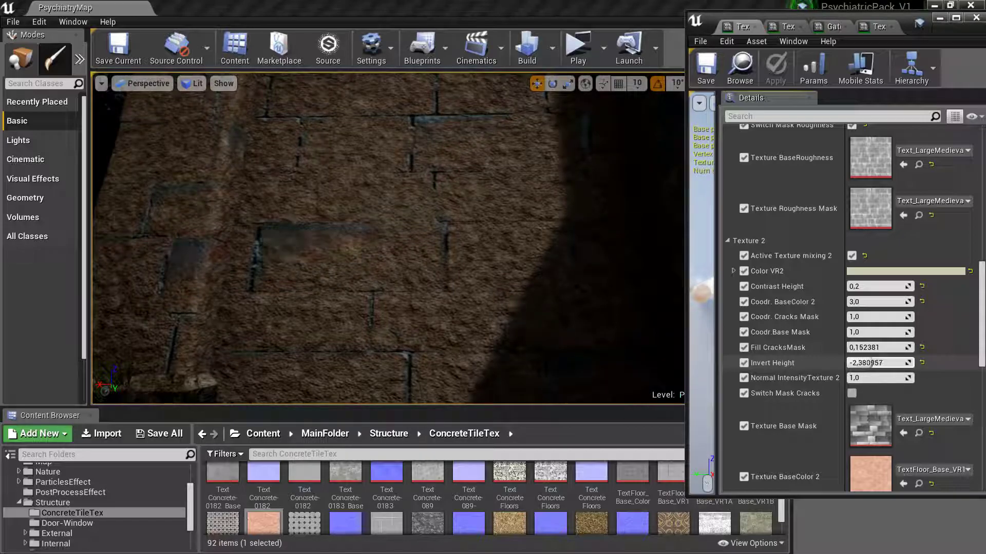
{"action": "left_click_drag", "start_coordinate": [881, 363], "coordinate": [898, 363]}
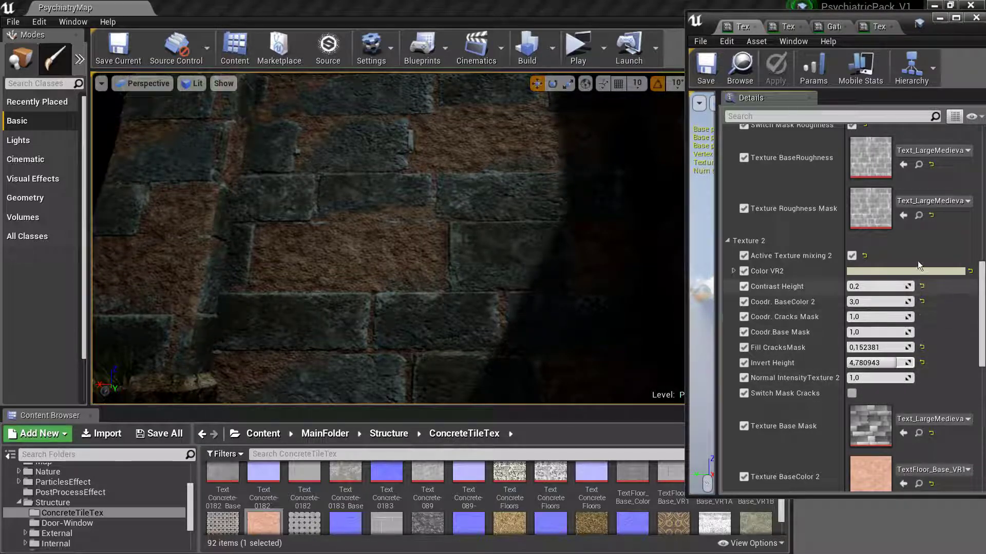
{"action": "left_click_drag", "start_coordinate": [884, 284], "coordinate": [904, 283]}
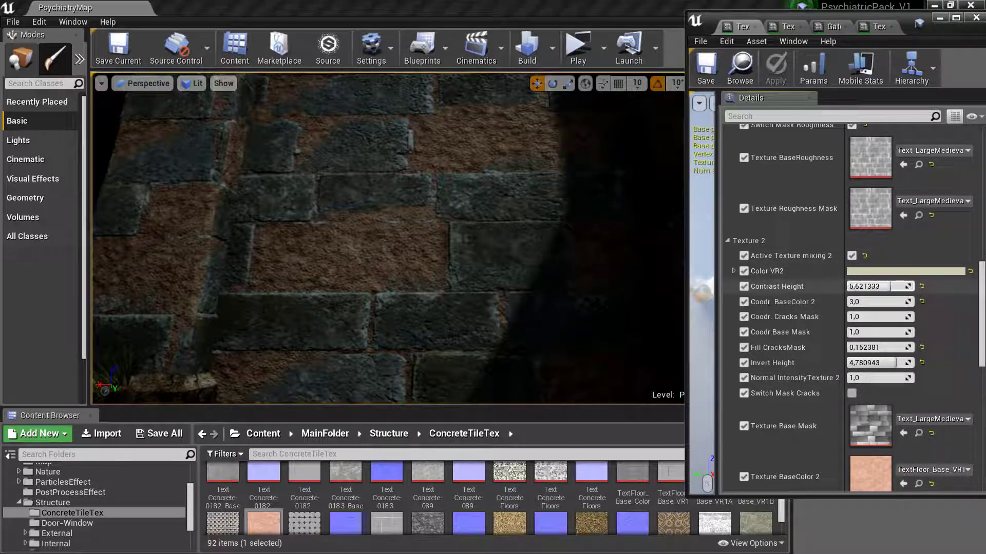
Darken the Color VR2 tint and shift its hue toward a muted pale green.
{"action": "left_click", "coordinate": [907, 272]}
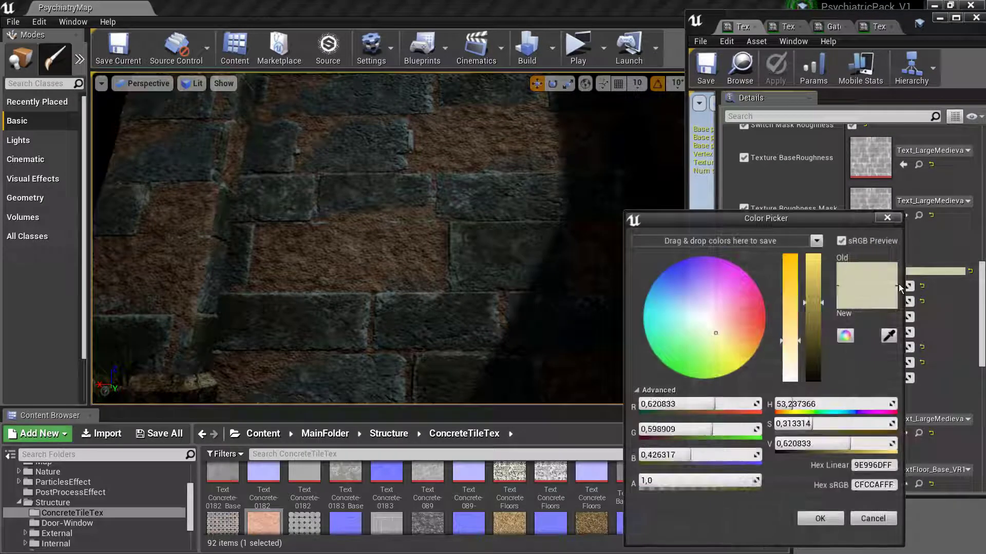
{"action": "mouse_move", "coordinate": [811, 276]}
{"action": "left_mouse_down"}
{"action": "mouse_move", "coordinate": [804, 357]}
{"action": "mouse_move", "coordinate": [808, 316]}
{"action": "left_mouse_up"}
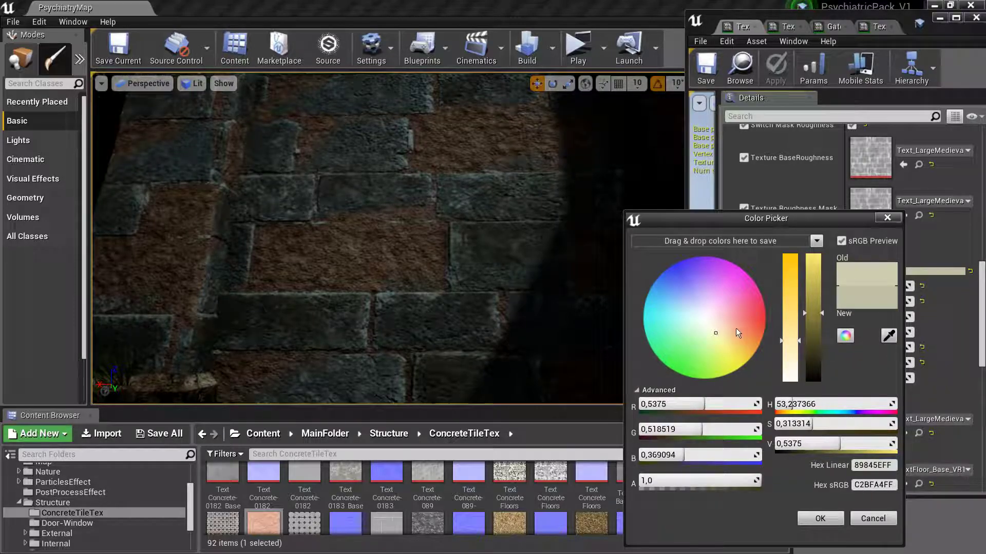
{"action": "left_click_drag", "start_coordinate": [735, 333], "coordinate": [696, 329]}
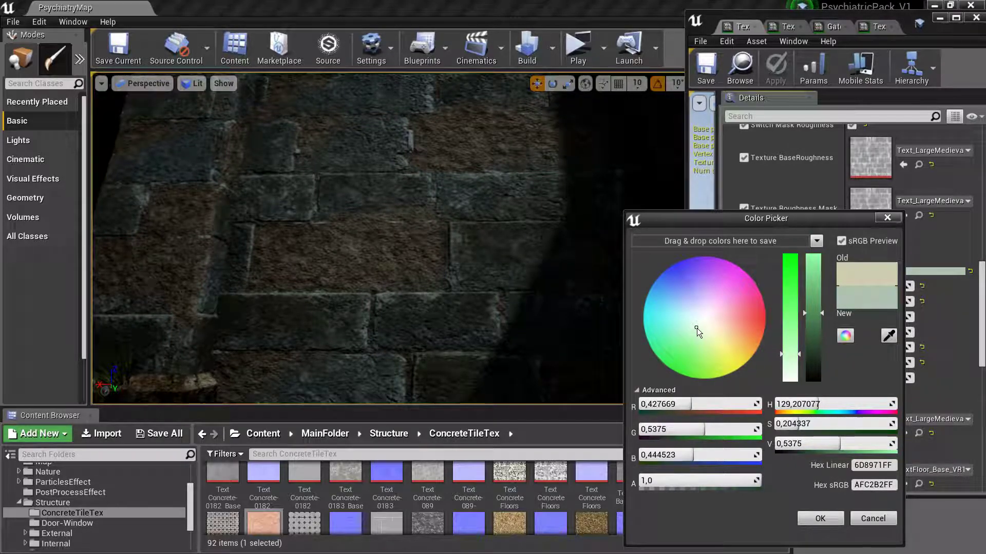
{"action": "left_click", "coordinate": [820, 519]}
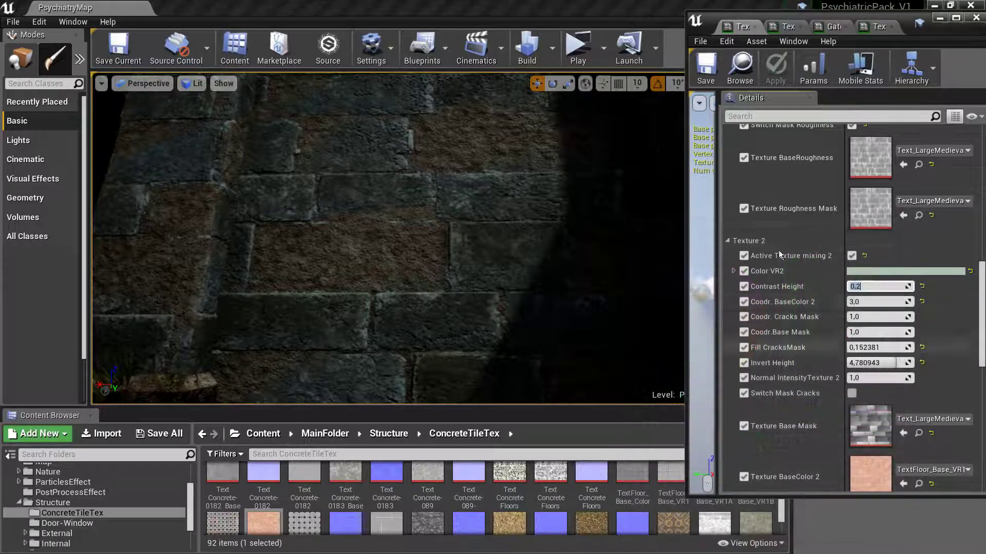
{"action": "left_click", "coordinate": [577, 59]}
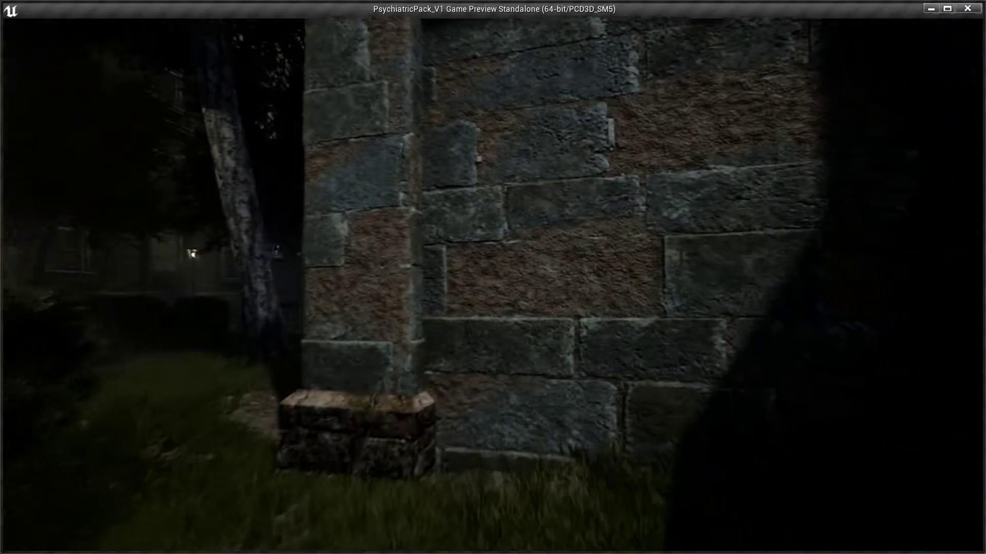
{"action": "key", "text": "w"}
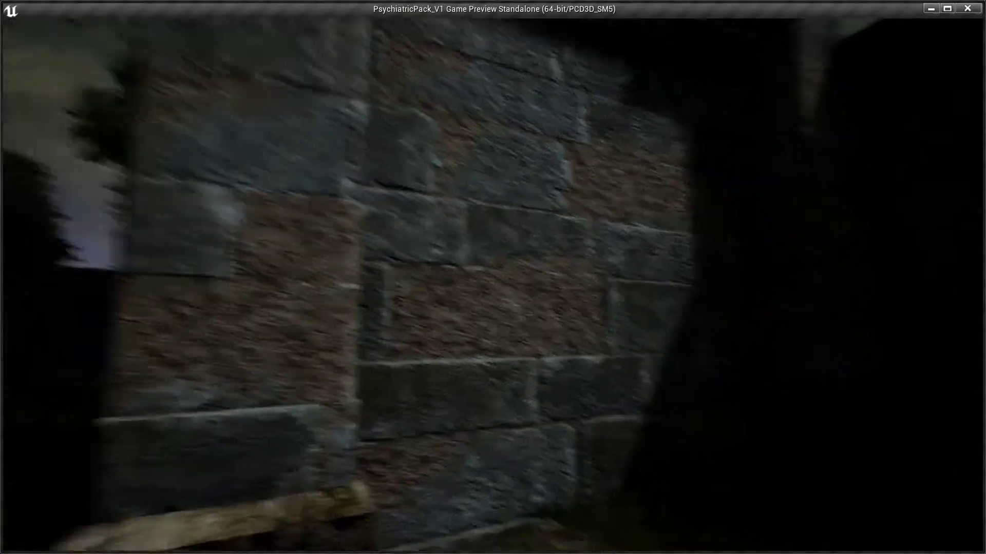
{"action": "key", "text": "w"}
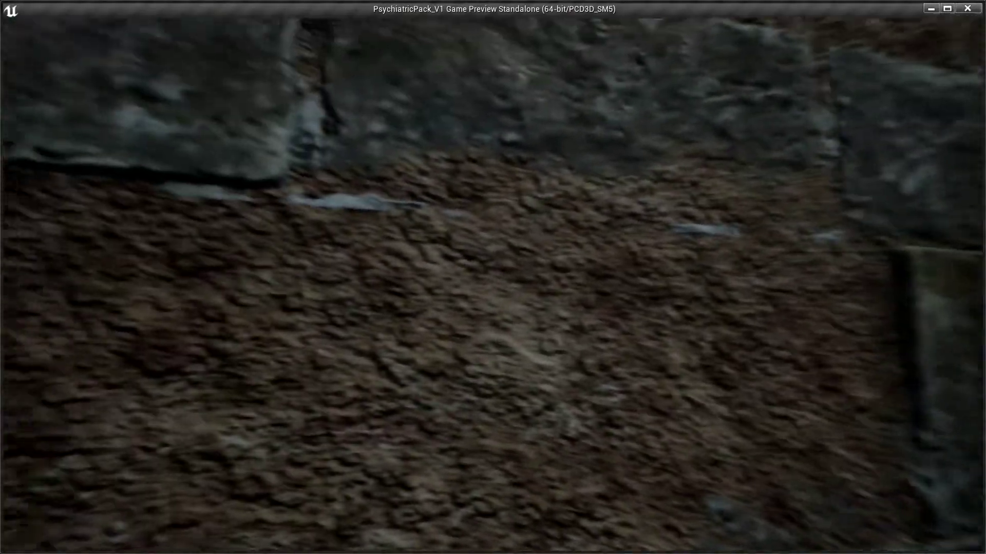
{"action": "key", "text": "s"}
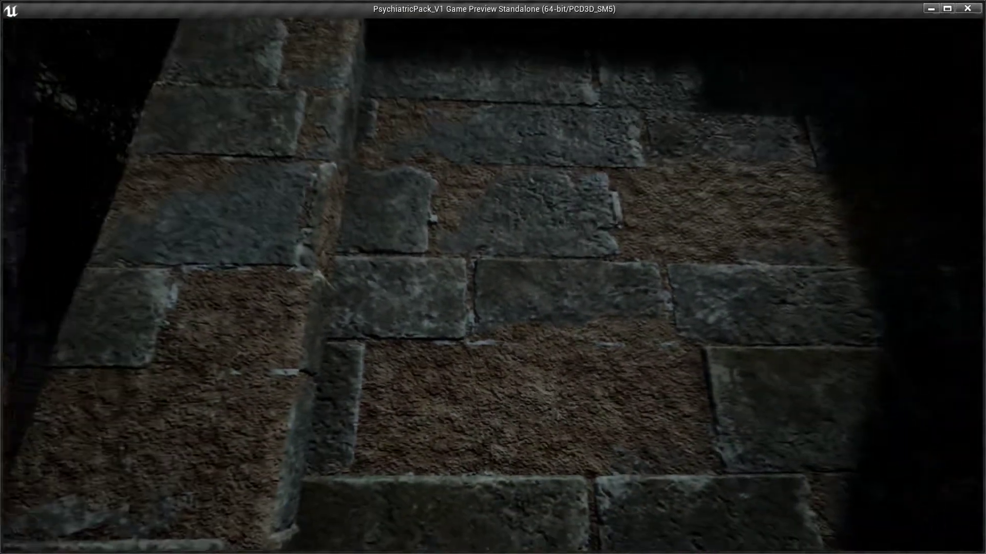
{"action": "key", "text": "Escape"}
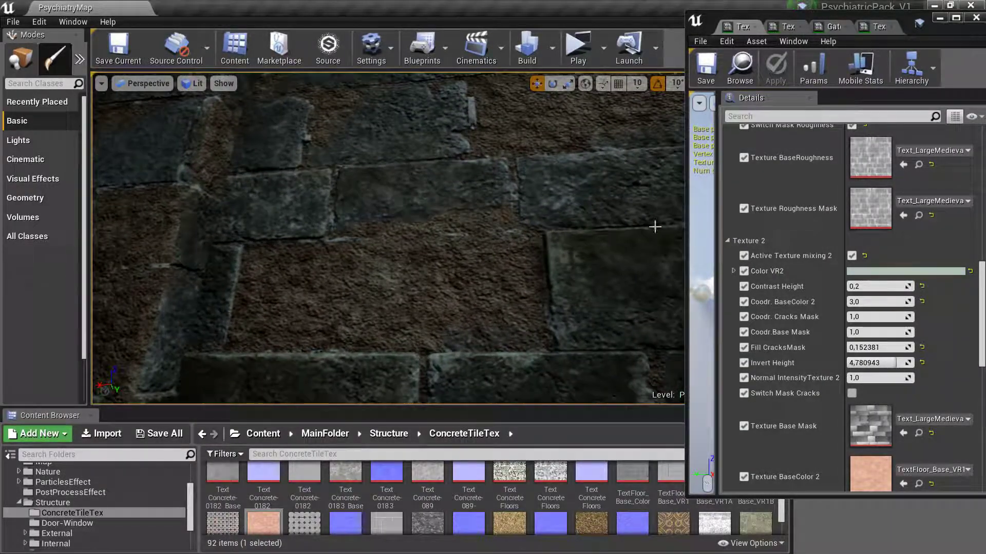
Set the Coodr. BaseColor 2 tiling back to 3,0.
{"action": "left_click_drag", "start_coordinate": [859, 307], "coordinate": [904, 301]}
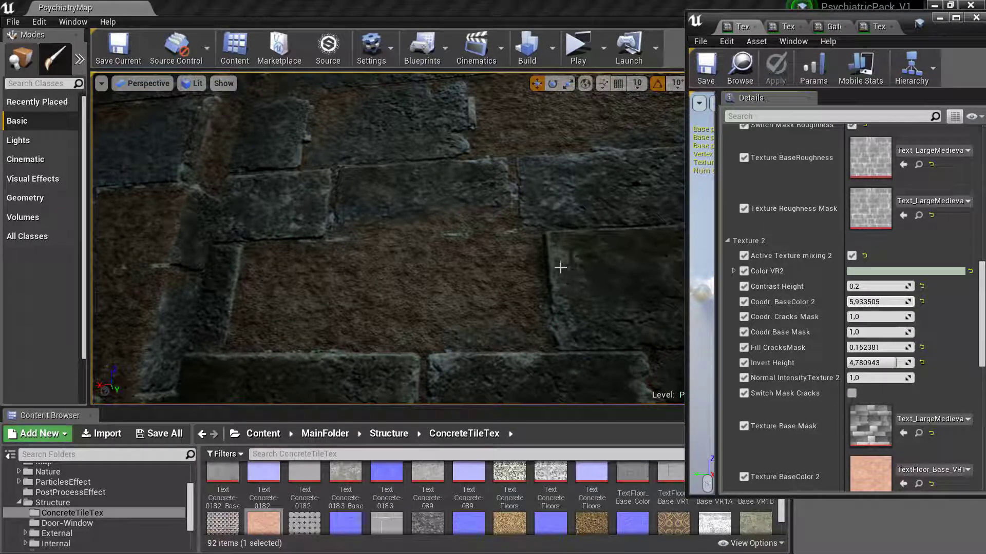
{"action": "left_click_drag", "start_coordinate": [560, 267], "coordinate": [557, 313]}
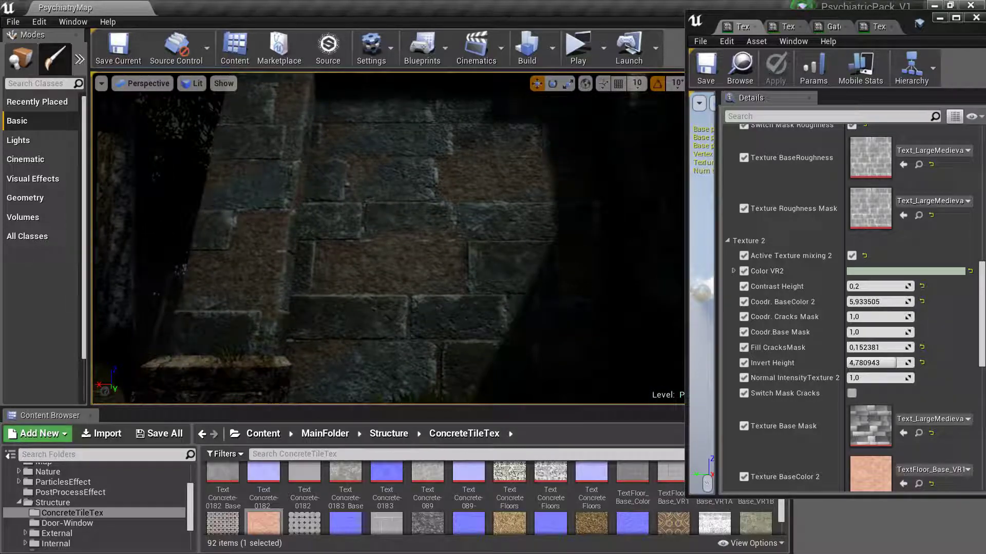
{"action": "left_click", "coordinate": [922, 301]}
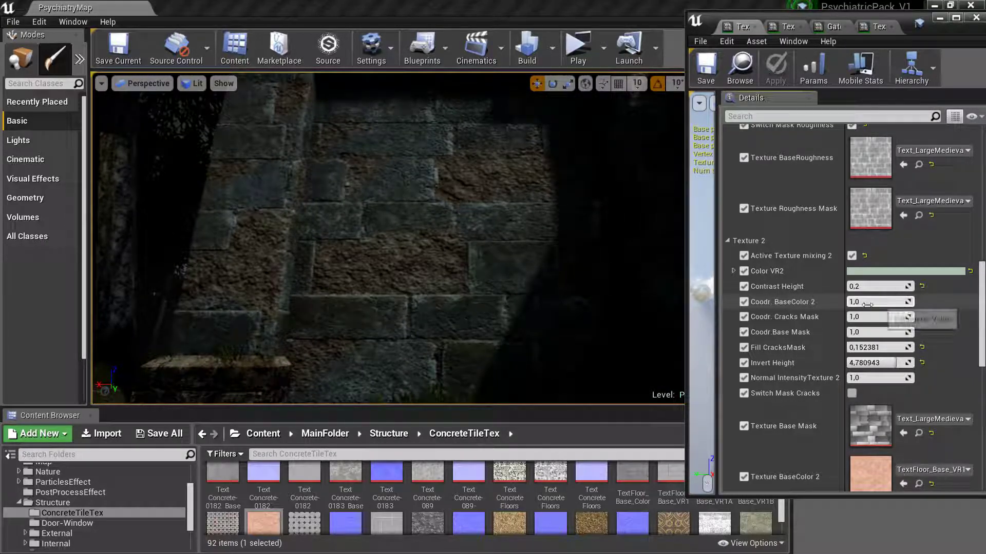
{"action": "left_click", "coordinate": [858, 302]}
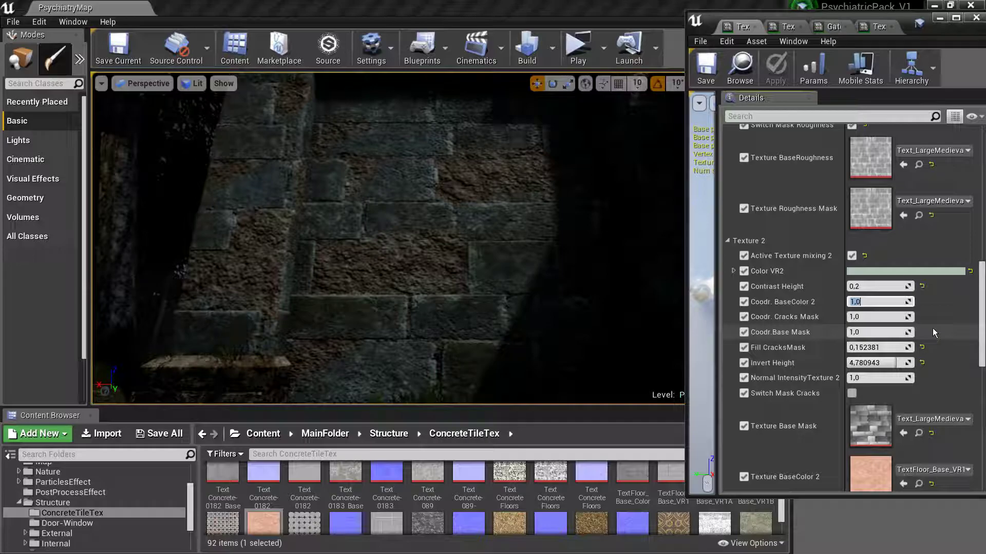
{"action": "type", "text": "3"}
{"action": "key", "text": "Return"}
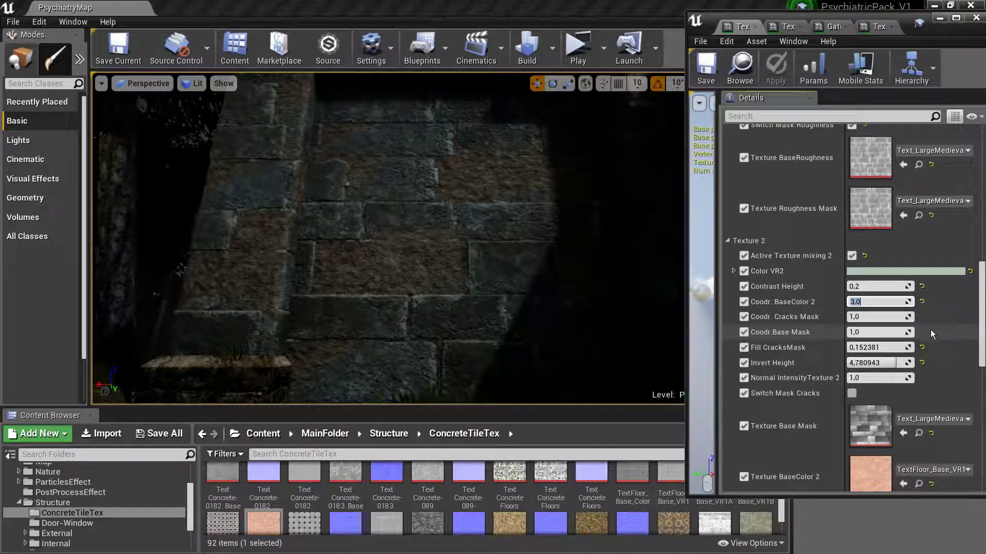
Play the level and walk up to the stone wall to preview the material.
{"action": "scroll", "coordinate": [917, 257], "scroll_direction": "up", "scroll_amount": 5}
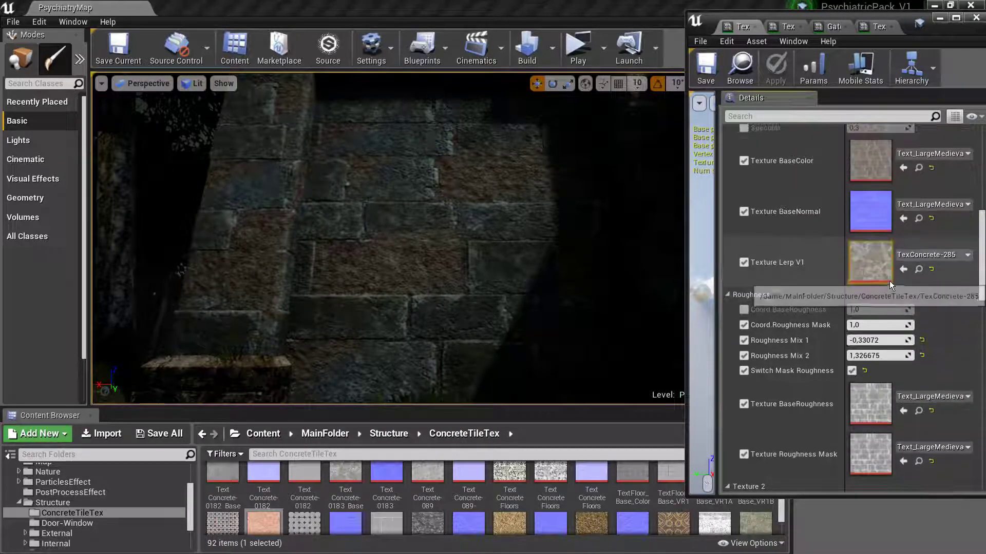
{"action": "scroll", "coordinate": [888, 285], "scroll_direction": "up", "scroll_amount": 2}
{"action": "scroll", "coordinate": [887, 290], "scroll_direction": "up", "scroll_amount": 2}
{"action": "scroll", "coordinate": [874, 248], "scroll_direction": "up", "scroll_amount": 1}
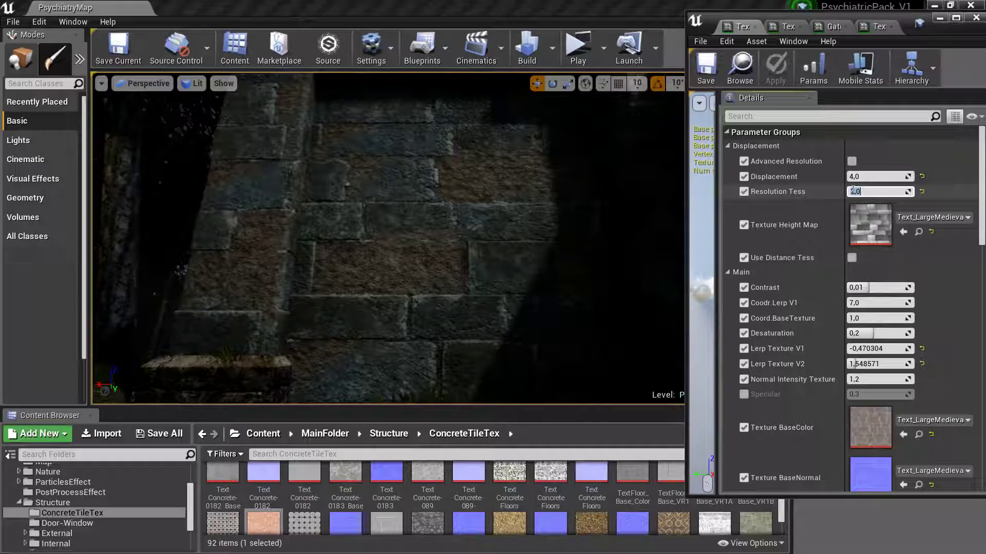
{"action": "left_click", "coordinate": [578, 47]}
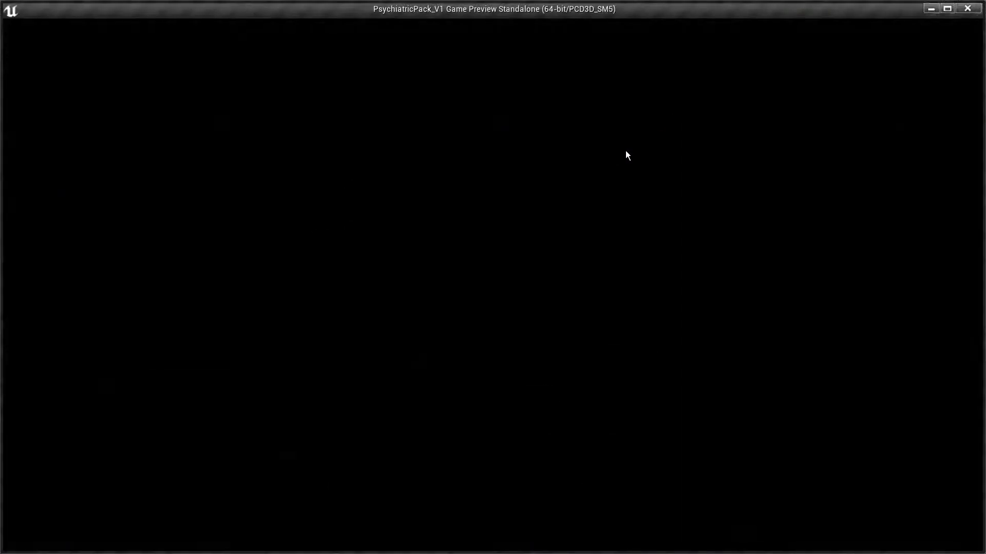
{"action": "key", "text": "w"}
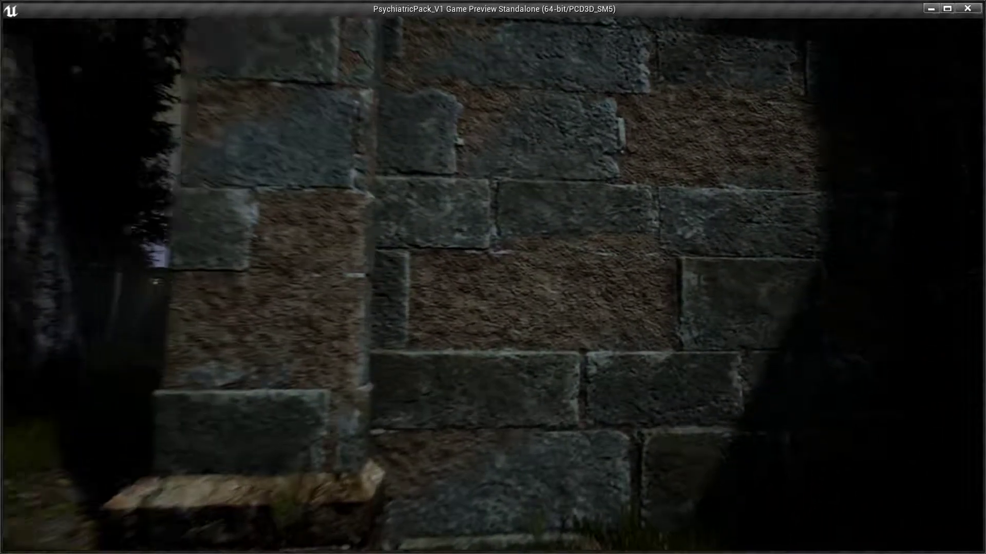